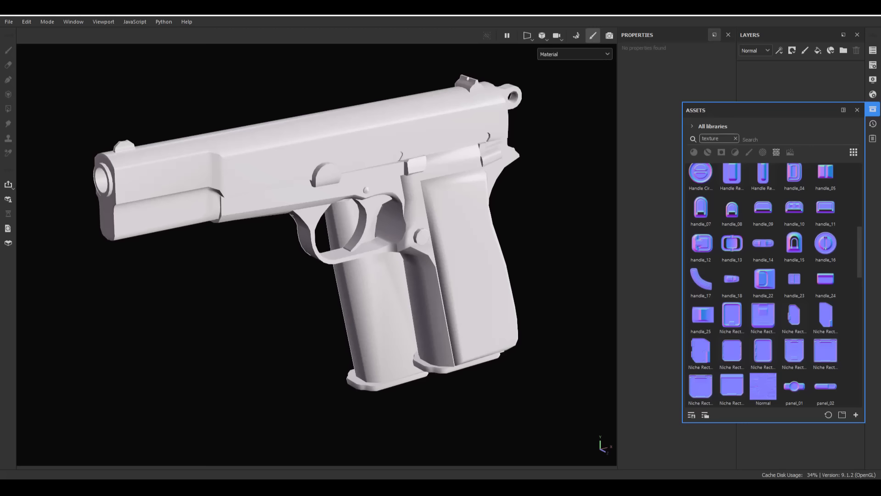
# - Import Normal.png as a texture resource into the project 'Pistol'
pyautogui.moveTo(879, 294); pyautogui.dragTo(762, 280)
pyautogui.click(556, 154)
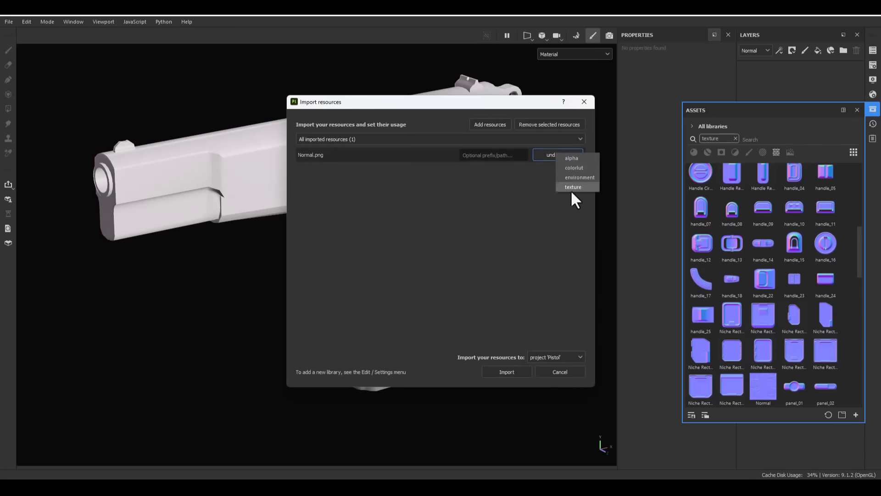
pyautogui.click(570, 187)
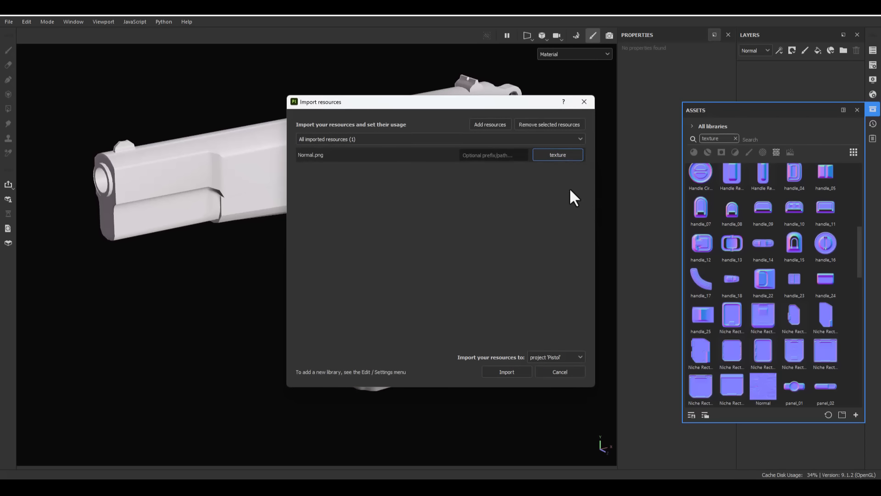
pyautogui.click(505, 373)
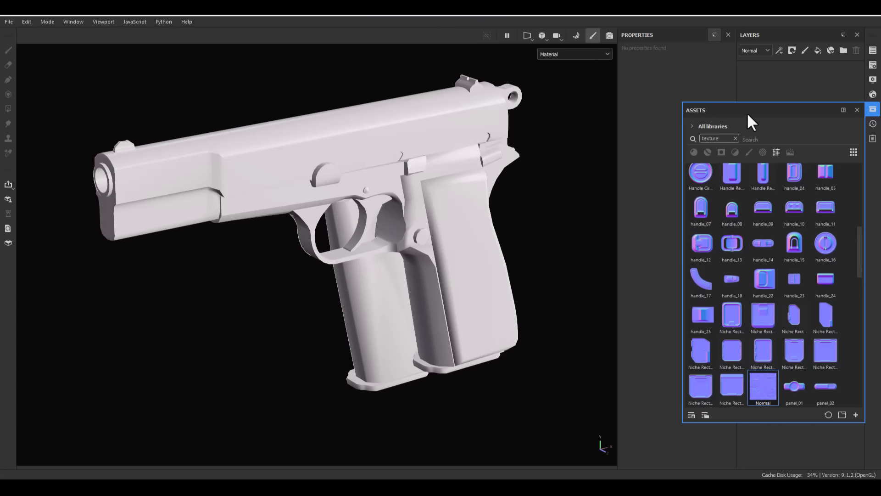
# - Assign the imported Normal texture as the normal map in the texture set's mesh maps
pyautogui.moveTo(748, 115); pyautogui.dragTo(473, 85)
pyautogui.click(872, 65)
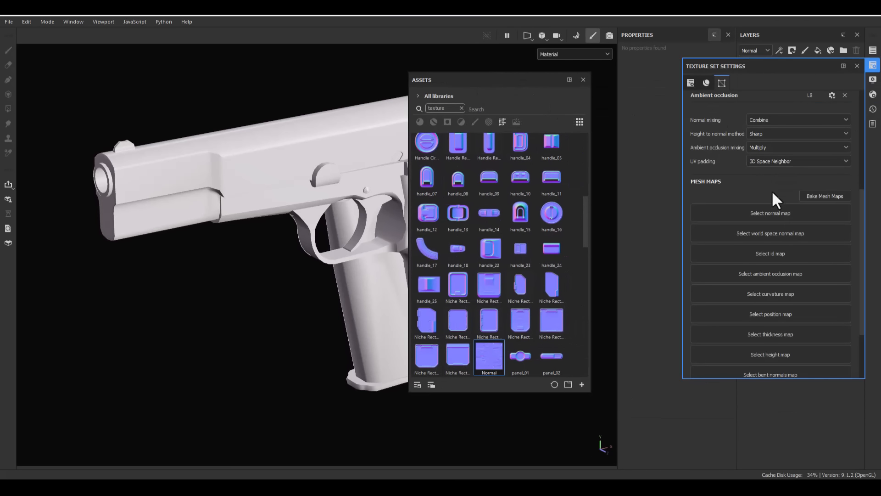
pyautogui.moveTo(489, 358); pyautogui.dragTo(790, 213)
pyautogui.click(583, 79)
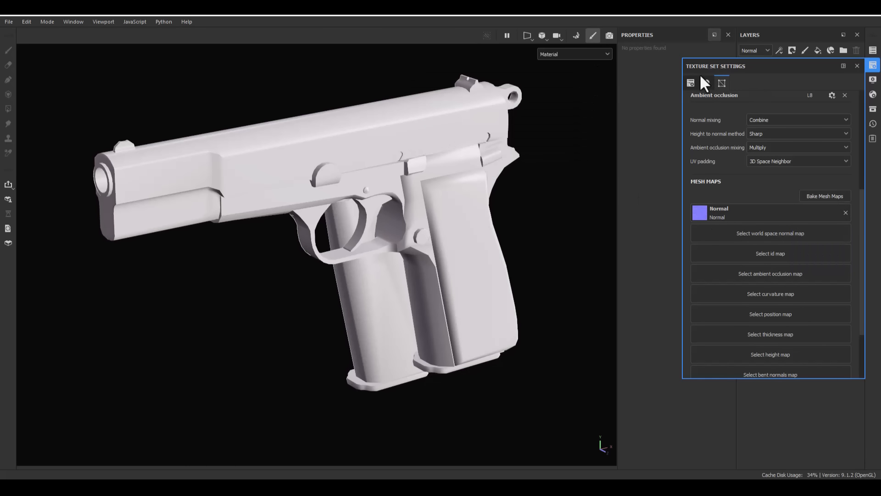
pyautogui.scroll(5, 748, 161)
pyautogui.scroll(-5, 725, 161)
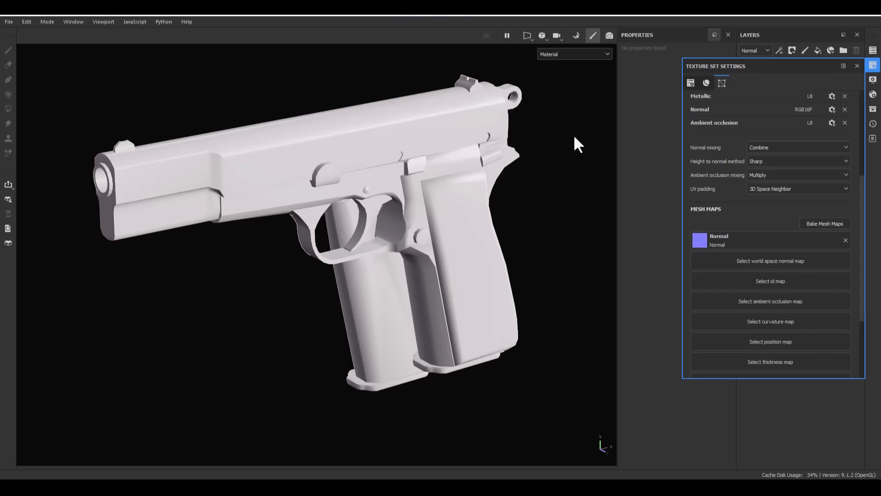
pyautogui.click(857, 65)
# - Examine the normal map's detail on the pistol's grip, slide and magazine from several angles
pyautogui.scroll(5, 392, 241)
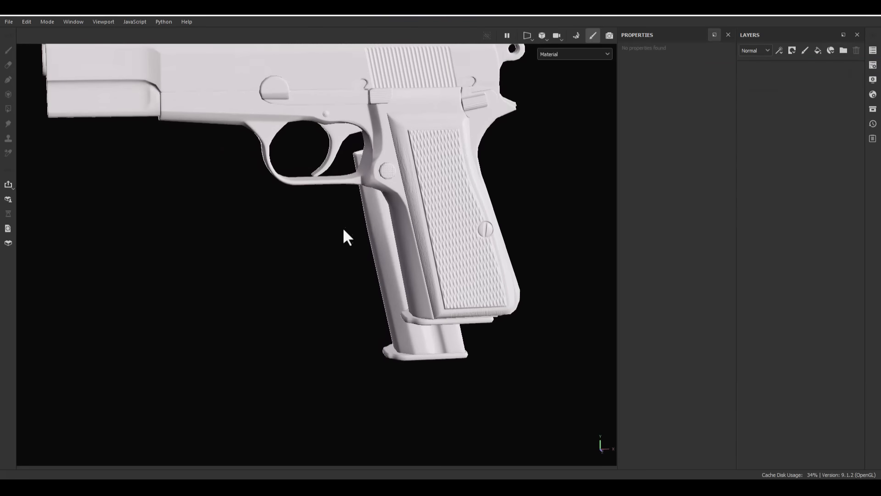
pyautogui.keyDown('alt'); pyautogui.moveTo(344, 236); pyautogui.dragTo(410, 464, button='middle'); pyautogui.keyUp('alt')
pyautogui.keyDown('alt'); pyautogui.moveTo(464, 361); pyautogui.dragTo(498, 351); pyautogui.keyUp('alt')
pyautogui.scroll(-2, 425, 264)
pyautogui.keyDown('alt'); pyautogui.moveTo(424, 263); pyautogui.dragTo(492, 169, button='middle'); pyautogui.keyUp('alt')
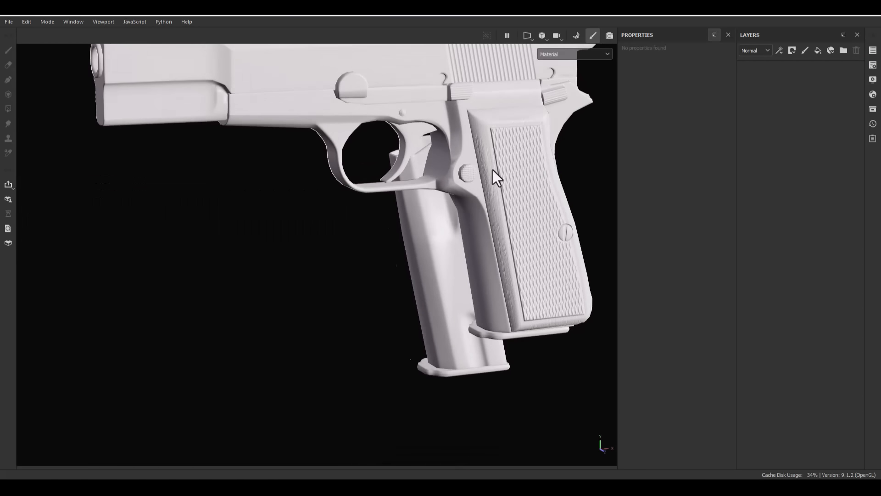
pyautogui.keyDown('alt'); pyautogui.moveTo(492, 170); pyautogui.dragTo(524, 179); pyautogui.keyUp('alt')
pyautogui.keyDown('alt'); pyautogui.moveTo(525, 180); pyautogui.dragTo(524, 224, button='middle'); pyautogui.keyUp('alt')
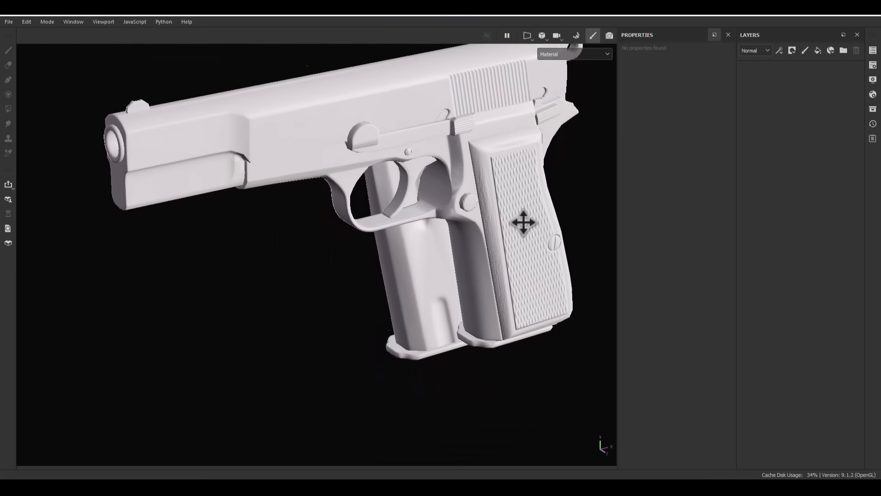
pyautogui.keyDown('alt'); pyautogui.moveTo(524, 225); pyautogui.dragTo(417, 182); pyautogui.keyUp('alt')
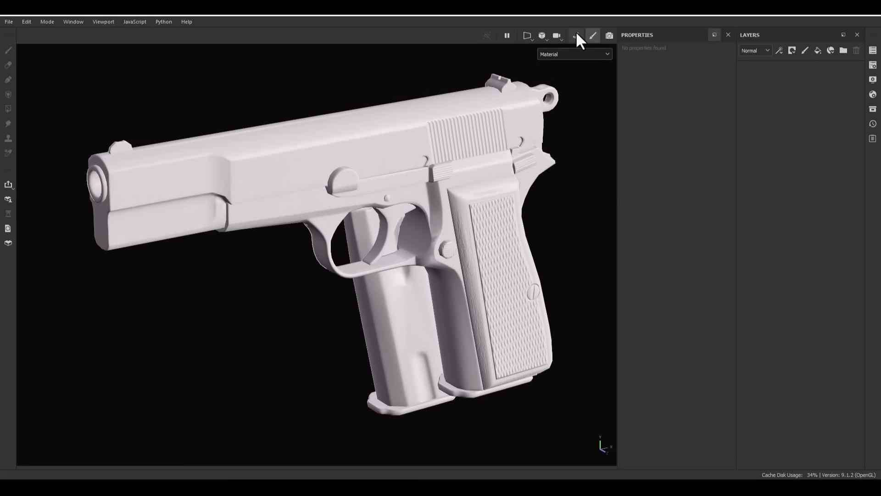
# - Open mesh map baking and review the output size options and the Normal and Curvature baker settings
pyautogui.click(576, 34)
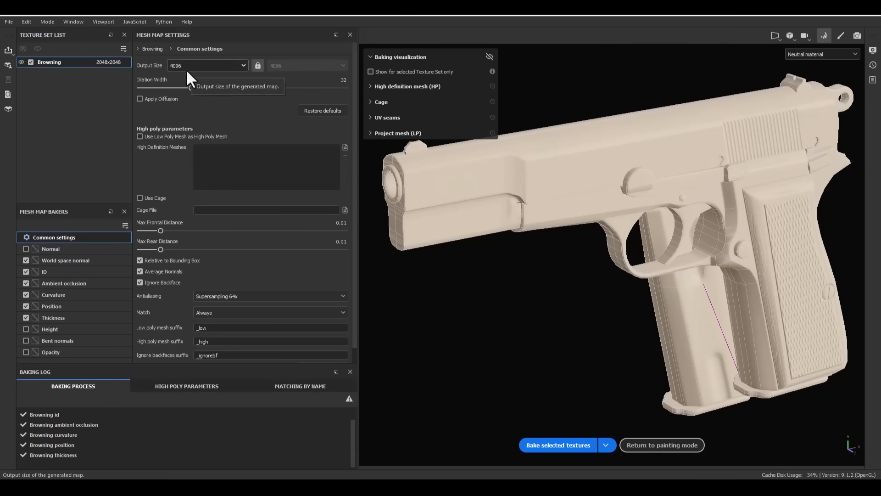
pyautogui.click(174, 65)
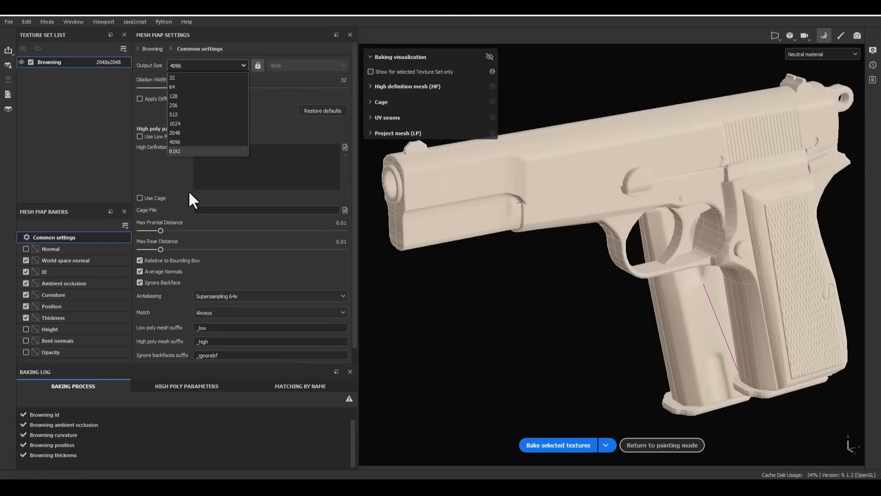
pyautogui.click(146, 306)
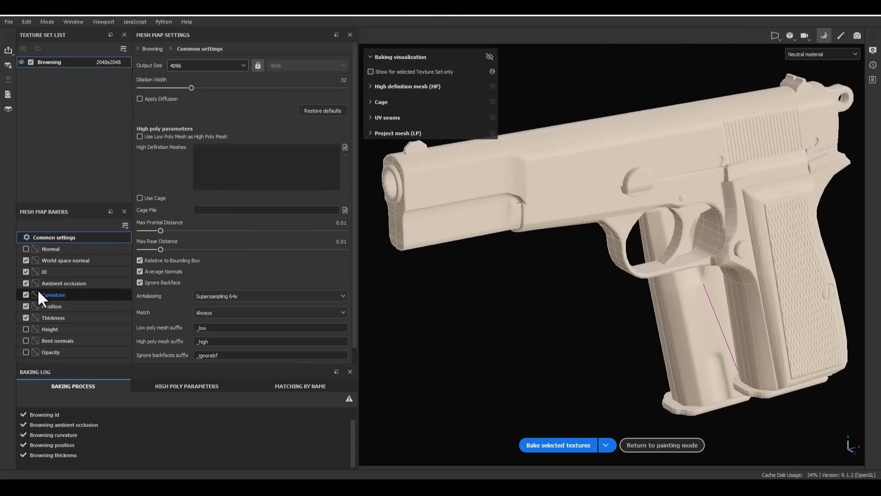
pyautogui.click(45, 252)
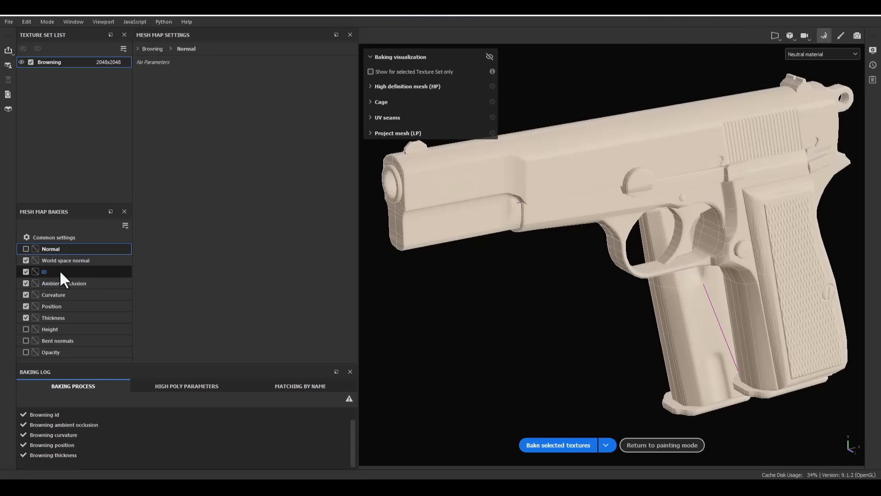
pyautogui.click(51, 296)
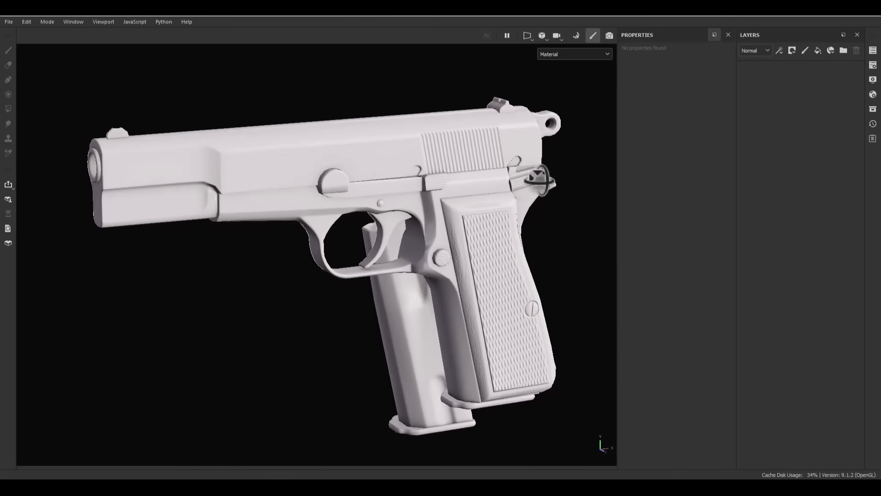
# - Display the Curvature mesh map on the pistol, followed by the Normal mesh map
pyautogui.keyDown('alt'); pyautogui.moveTo(540, 179); pyautogui.dragTo(496, 184); pyautogui.keyUp('alt')
pyautogui.press('b')
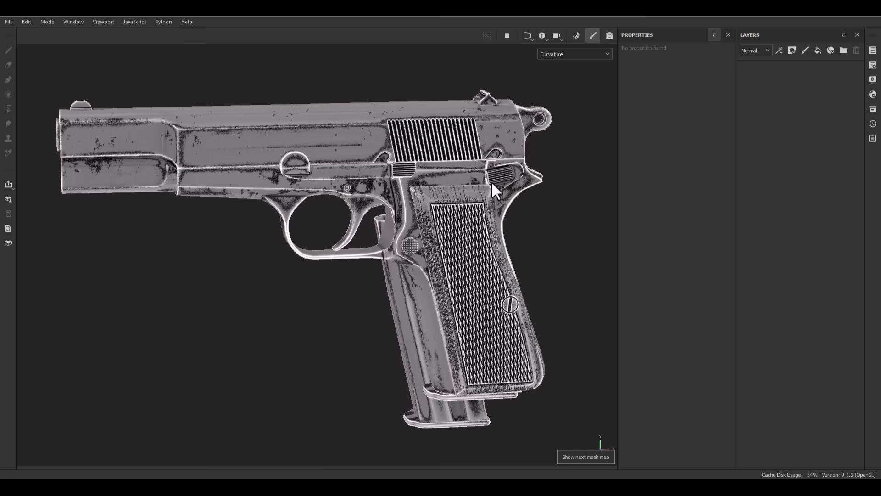
pyautogui.click(583, 54)
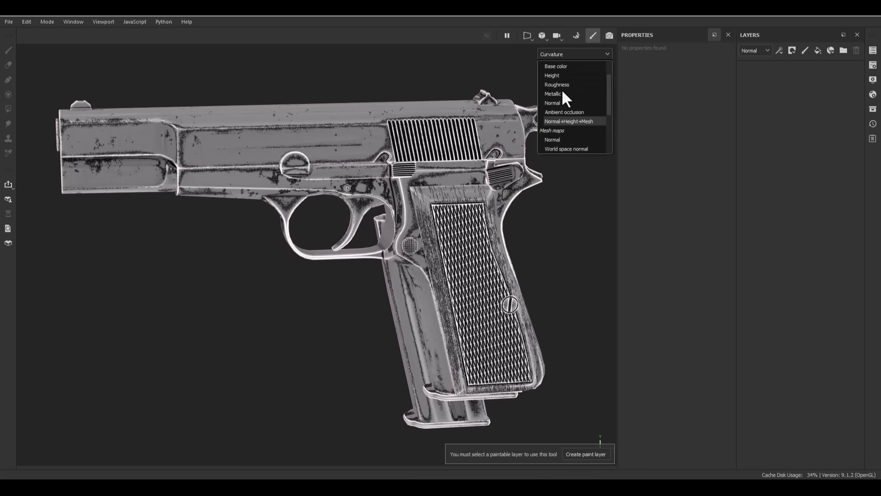
pyautogui.click(553, 139)
pyautogui.keyDown('alt'); pyautogui.moveTo(414, 197); pyautogui.dragTo(527, 201); pyautogui.keyUp('alt')
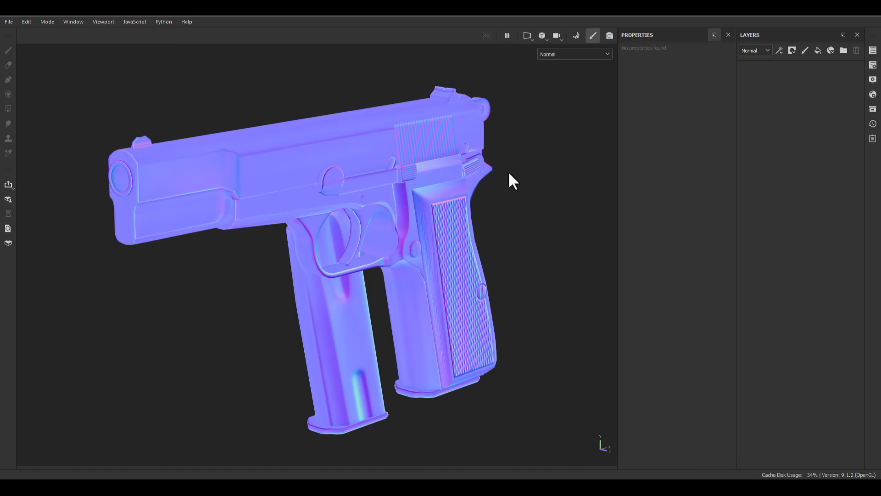
# - Cycle the viewport through the mesh maps from World space normal to Opacity, and return to the Material view
pyautogui.press('b')
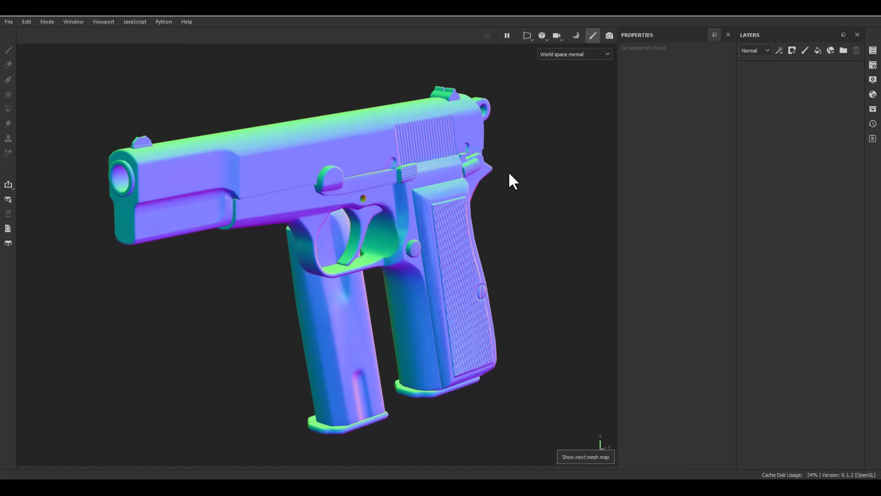
pyautogui.press('b')
pyautogui.press('b')
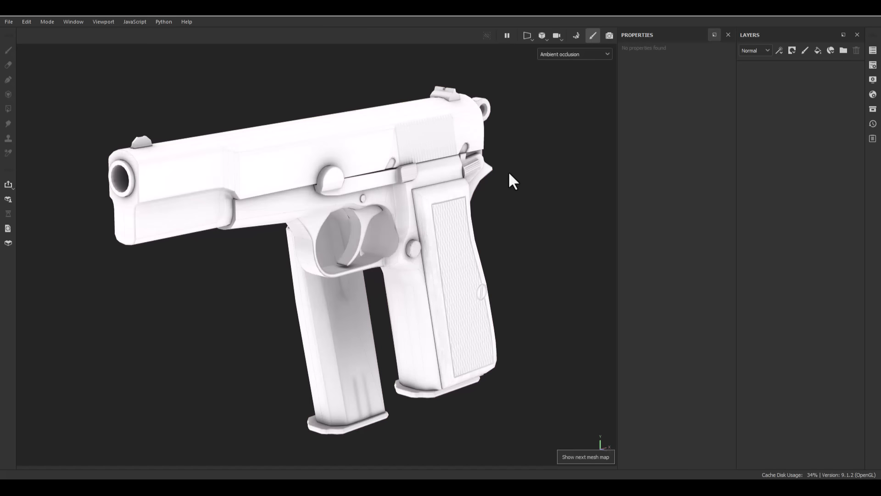
pyautogui.press('b')
pyautogui.press('b')
pyautogui.press('b')
pyautogui.press('b')
pyautogui.press('b')
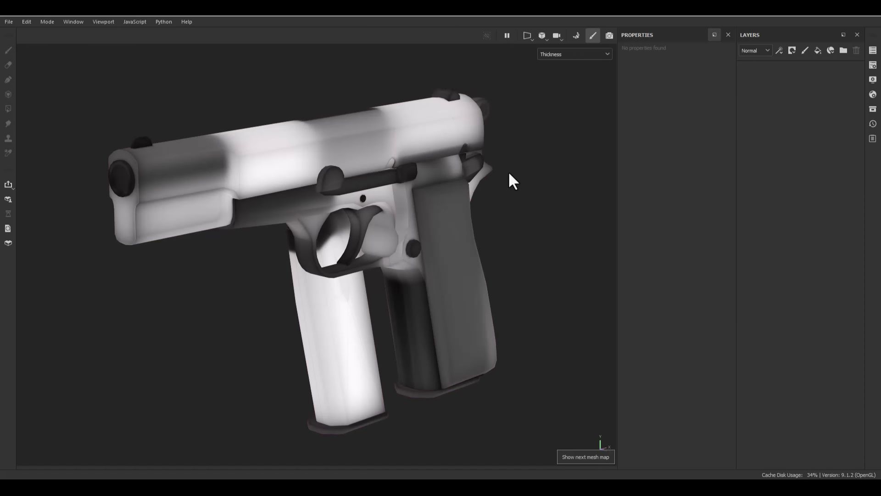
pyautogui.press('b')
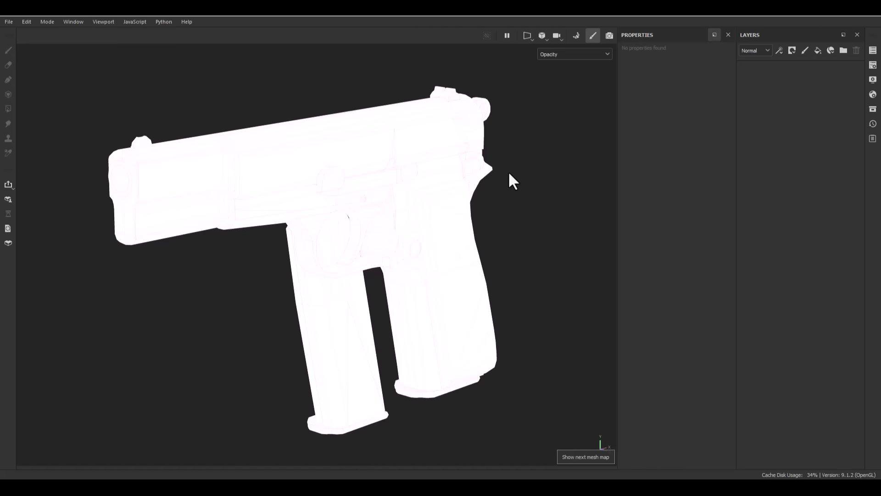
pyautogui.press('m')
# - Examine the baked pistol in the Material view from several angles and distances
pyautogui.keyDown('alt'); pyautogui.moveTo(441, 212); pyautogui.dragTo(458, 197); pyautogui.keyUp('alt')
pyautogui.keyDown('alt'); pyautogui.moveTo(458, 197); pyautogui.dragTo(463, 222, button='middle'); pyautogui.keyUp('alt')
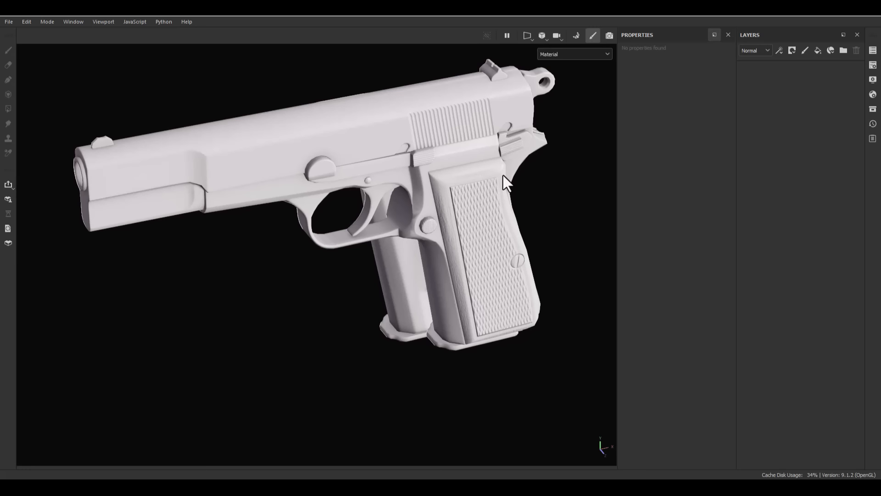
pyautogui.keyDown('alt'); pyautogui.moveTo(323, 164); pyautogui.dragTo(483, 175, button='right'); pyautogui.keyUp('alt')
pyautogui.keyDown('alt'); pyautogui.moveTo(426, 201); pyautogui.dragTo(364, 172); pyautogui.keyUp('alt')
pyautogui.keyDown('alt'); pyautogui.moveTo(220, 220); pyautogui.dragTo(337, 167); pyautogui.keyUp('alt')
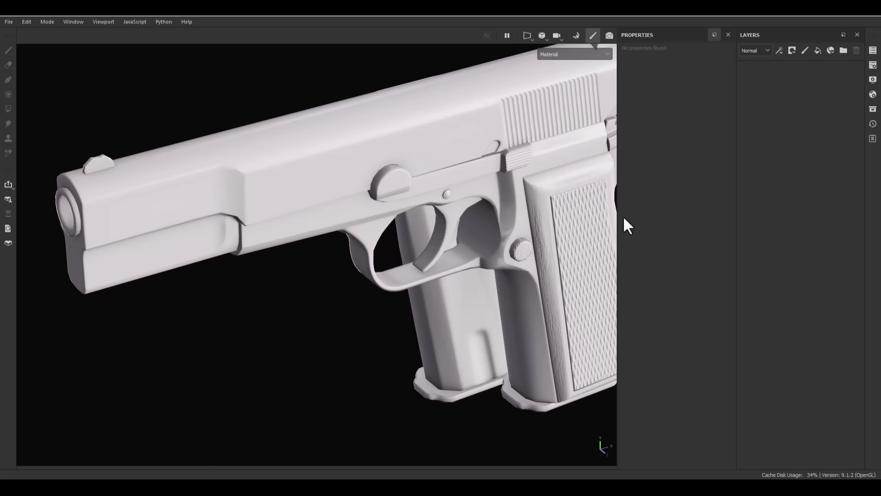
pyautogui.keyDown('alt'); pyautogui.moveTo(482, 214); pyautogui.dragTo(340, 260, button='middle'); pyautogui.keyUp('alt')
pyautogui.keyDown('alt'); pyautogui.moveTo(332, 260); pyautogui.dragTo(304, 39, button='right'); pyautogui.keyUp('alt')
pyautogui.keyDown('alt'); pyautogui.moveTo(310, 184); pyautogui.dragTo(349, 216); pyautogui.keyUp('alt')
pyautogui.keyDown('alt'); pyautogui.moveTo(368, 211); pyautogui.dragTo(400, 198, button='middle'); pyautogui.keyUp('alt')
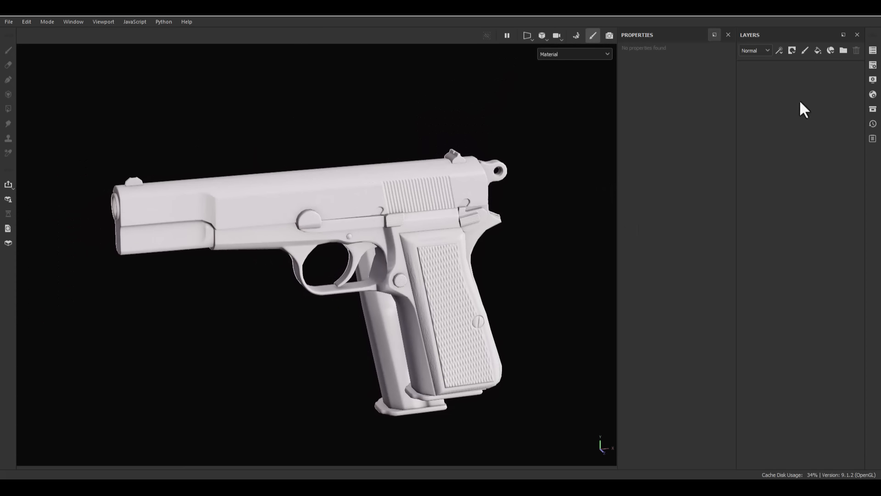
# - Create two layer folders, naming the lower one Wood and the upper one Metal
pyautogui.click(843, 50)
pyautogui.click(844, 50)
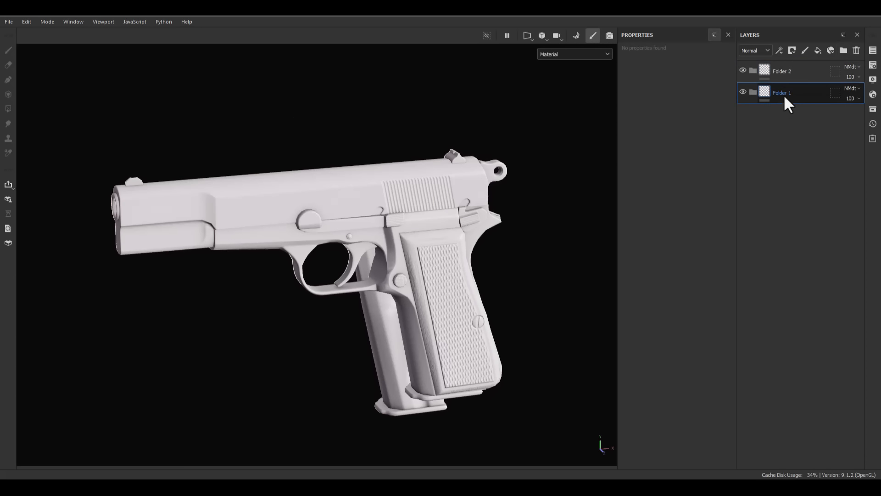
pyautogui.doubleClick(784, 94)
pyautogui.write('Wood')
pyautogui.press('Return')
pyautogui.doubleClick(786, 69)
pyautogui.write('Metal')
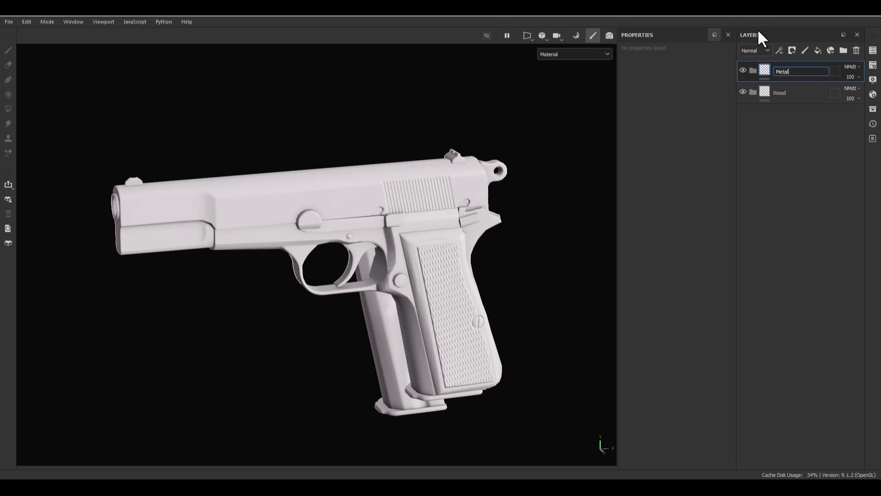
pyautogui.press('Return')
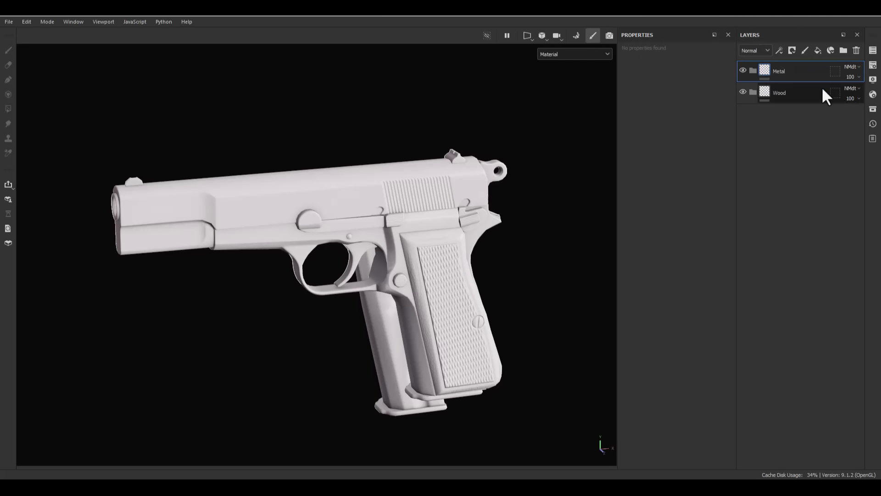
# - Add two fill layers, placing one inside the Metal folder and the other inside the Wood folder
pyautogui.click(818, 50)
pyautogui.click(818, 50)
pyautogui.moveTo(784, 107); pyautogui.dragTo(783, 134)
# - Switch the layer stack to the Base color channel and set the Wood fill layer's base color to red
pyautogui.click(755, 50)
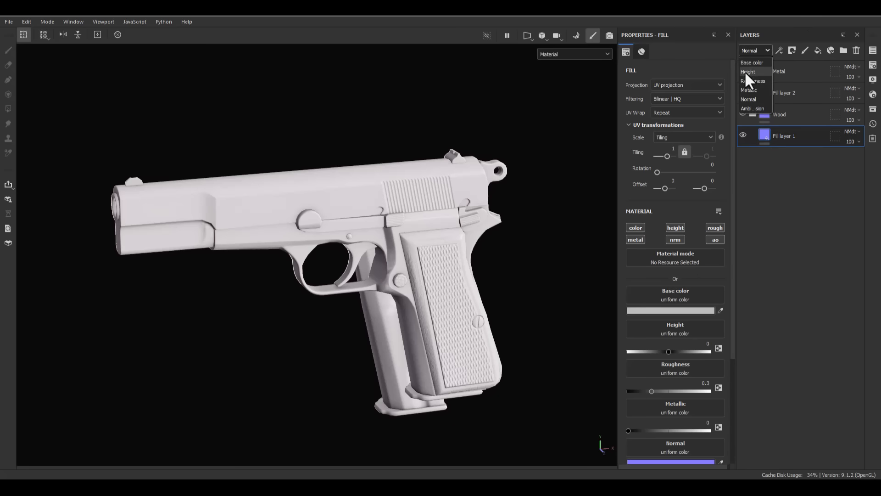
pyautogui.click(749, 65)
pyautogui.click(690, 308)
pyautogui.moveTo(761, 348); pyautogui.dragTo(803, 322)
# - Set the base color of the Metal folder's fill layer to blue, 0031FF
pyautogui.click(805, 91)
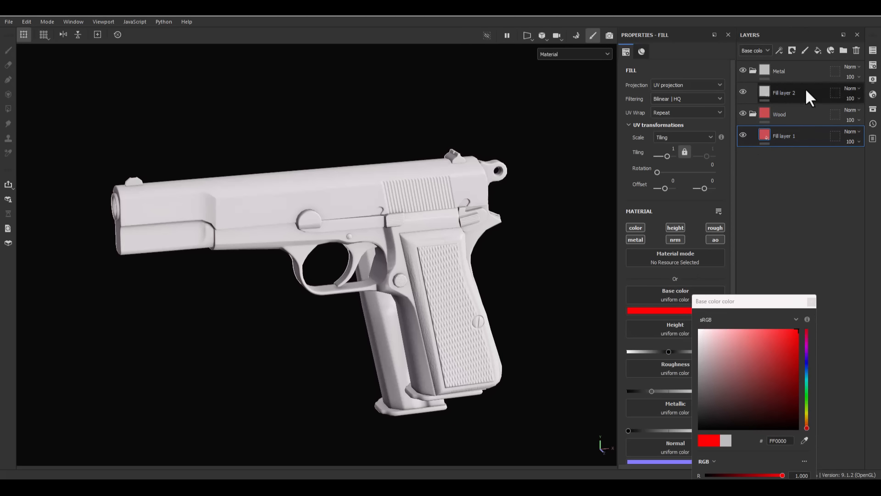
pyautogui.click(661, 311)
pyautogui.moveTo(753, 338); pyautogui.dragTo(817, 322)
pyautogui.click(806, 362)
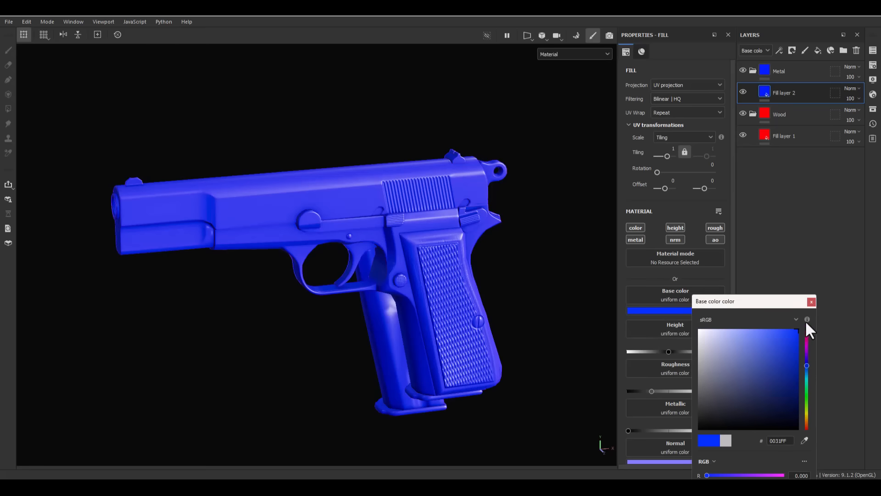
pyautogui.click(811, 302)
# - Add a black mask to the Metal folder and another to the Wood folder
pyautogui.rightClick(767, 70)
pyautogui.click(781, 74)
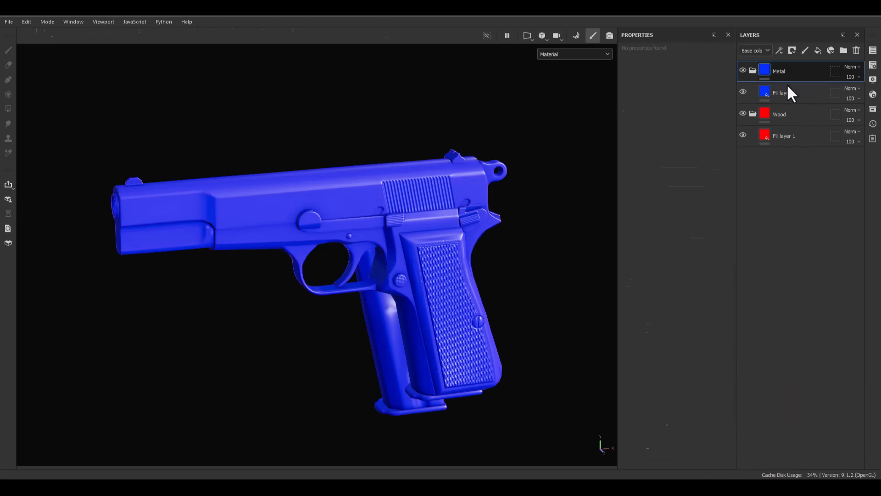
pyautogui.click(775, 115)
pyautogui.rightClick(775, 115)
pyautogui.click(793, 23)
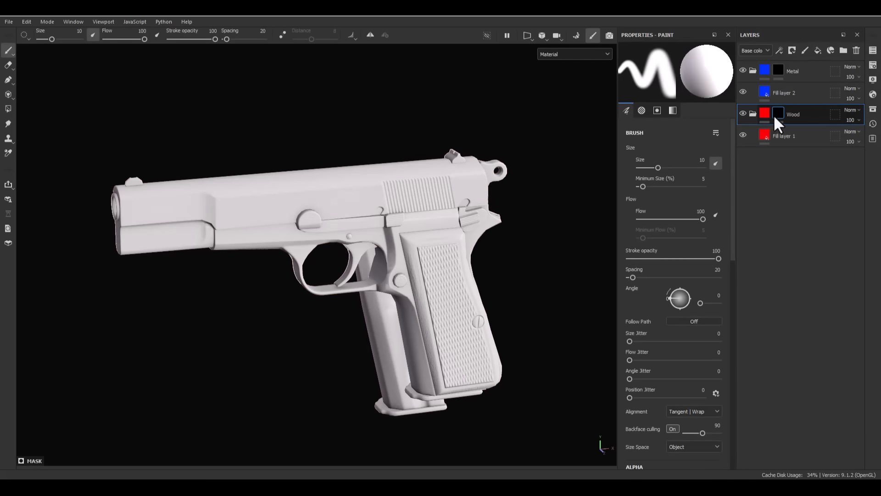
# - Add a paint effect to the Wood folder's mask and fill both grip panels white using Polygon Fill in UV chunk mode
pyautogui.rightClick(773, 115)
pyautogui.click(773, 423)
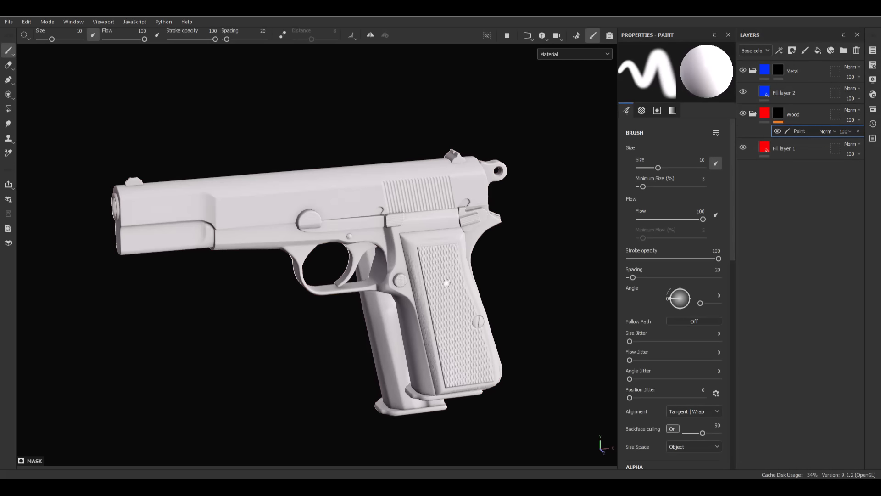
pyautogui.scroll(3, 459, 248)
pyautogui.press('4')
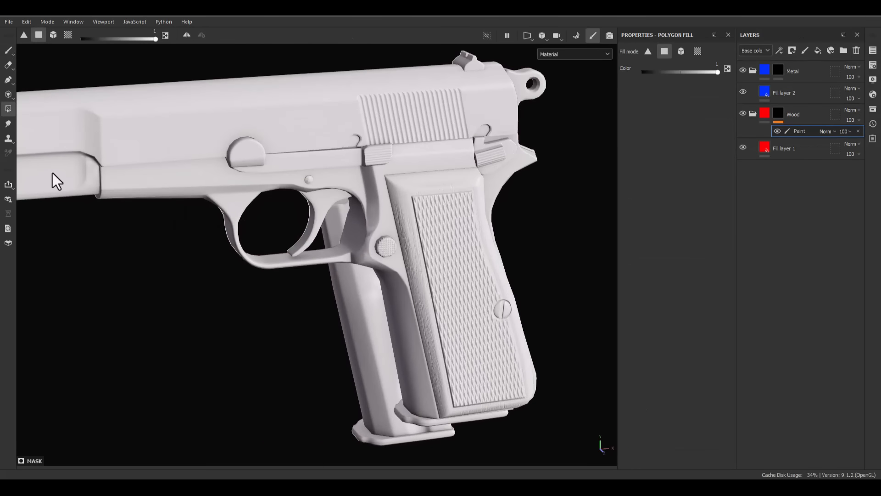
pyautogui.click(68, 35)
pyautogui.click(465, 222)
pyautogui.keyDown('alt'); pyautogui.moveTo(512, 232); pyautogui.dragTo(344, 247); pyautogui.keyUp('alt')
pyautogui.click(437, 238)
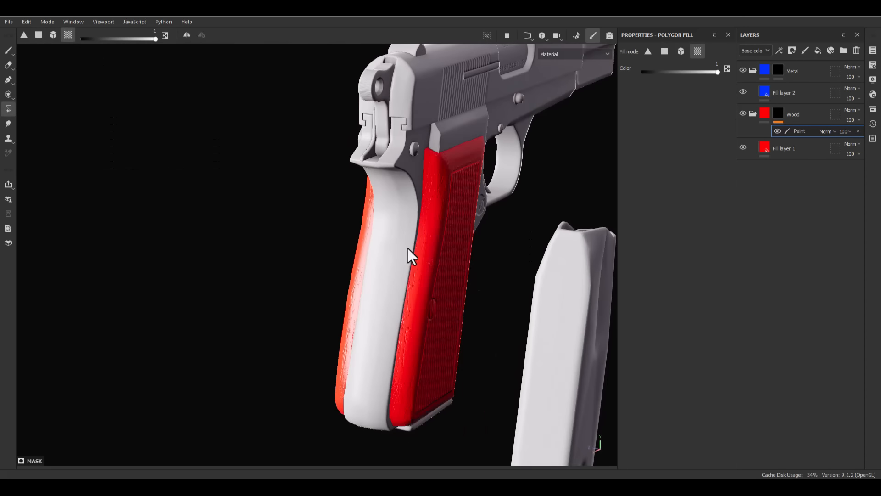
# - Add a second paint effect to the Wood folder's mask and set its blending mode to Subtract
pyautogui.keyDown('alt'); pyautogui.moveTo(437, 238); pyautogui.dragTo(585, 299); pyautogui.keyUp('alt')
pyautogui.scroll(10, 454, 294)
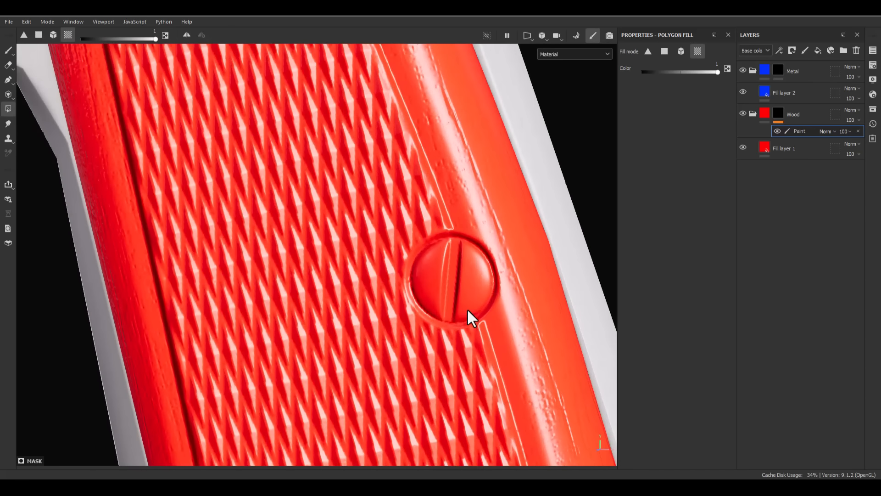
pyautogui.rightClick(806, 133)
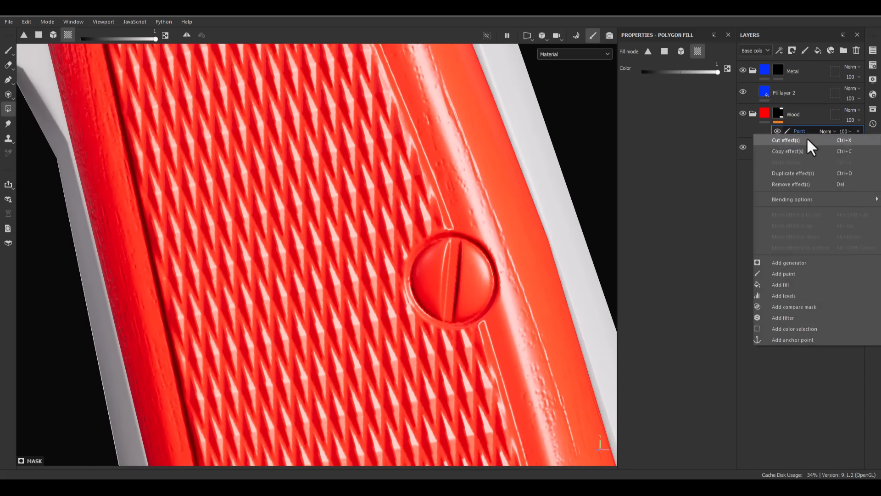
pyautogui.click(789, 272)
pyautogui.keyDown('alt'); pyautogui.moveTo(614, 271); pyautogui.dragTo(429, 226); pyautogui.keyUp('alt')
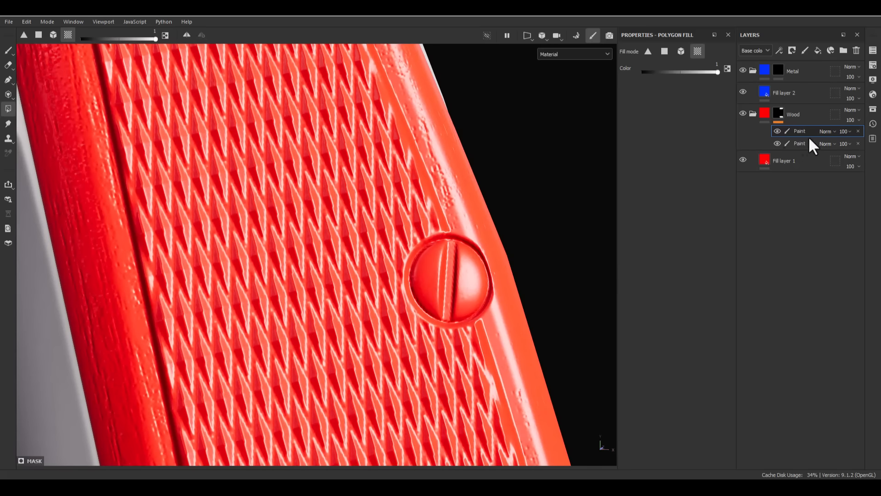
pyautogui.click(824, 131)
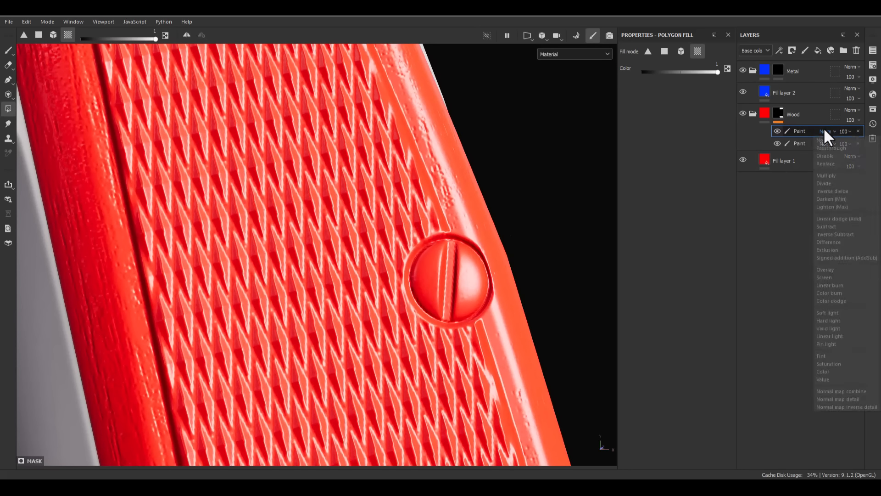
pyautogui.click(826, 226)
# - Enable symmetry for painting and set the mirror axis to Z
pyautogui.scroll(4, 464, 266)
pyautogui.keyDown('alt'); pyautogui.moveTo(456, 273); pyautogui.dragTo(425, 285); pyautogui.keyUp('alt')
pyautogui.click(370, 35)
pyautogui.keyDown('alt'); pyautogui.moveTo(439, 248); pyautogui.dragTo(385, 94, button='right'); pyautogui.keyUp('alt')
pyautogui.keyDown('alt'); pyautogui.moveTo(478, 287); pyautogui.dragTo(348, 305); pyautogui.keyUp('alt')
pyautogui.keyDown('alt'); pyautogui.moveTo(427, 298); pyautogui.dragTo(482, 140, button='right'); pyautogui.keyUp('alt')
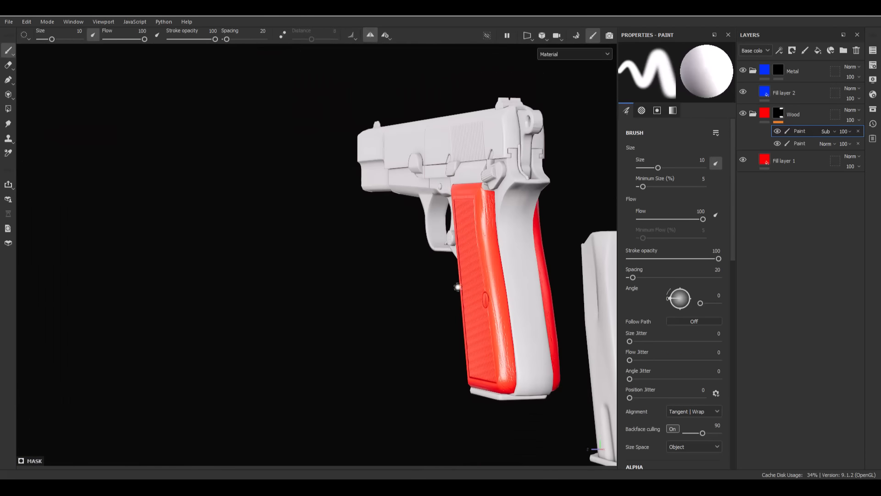
pyautogui.keyDown('alt'); pyautogui.moveTo(455, 287); pyautogui.dragTo(274, 265, button='middle'); pyautogui.keyUp('alt')
pyautogui.keyDown('alt'); pyautogui.moveTo(274, 265); pyautogui.dragTo(591, 237); pyautogui.keyUp('alt')
pyautogui.click(387, 37)
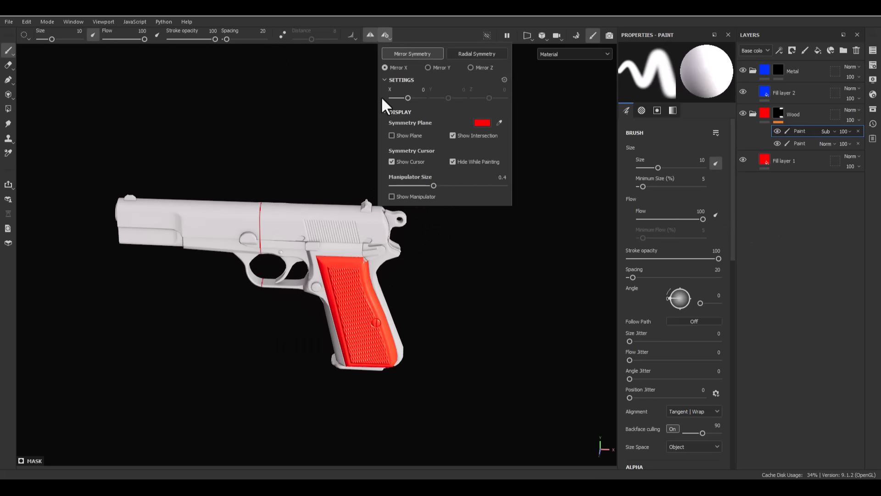
pyautogui.click(444, 67)
pyautogui.keyDown('alt'); pyautogui.moveTo(317, 225); pyautogui.dragTo(188, 275); pyautogui.keyUp('alt')
pyautogui.click(380, 36)
pyautogui.click(472, 69)
# - Paint over the grip screw in the Subtract paint effect with brush size 5.13 to remove it from the Wood mask
pyautogui.keyDown('alt'); pyautogui.moveTo(436, 337); pyautogui.dragTo(503, 309); pyautogui.keyUp('alt')
pyautogui.scroll(6, 387, 324)
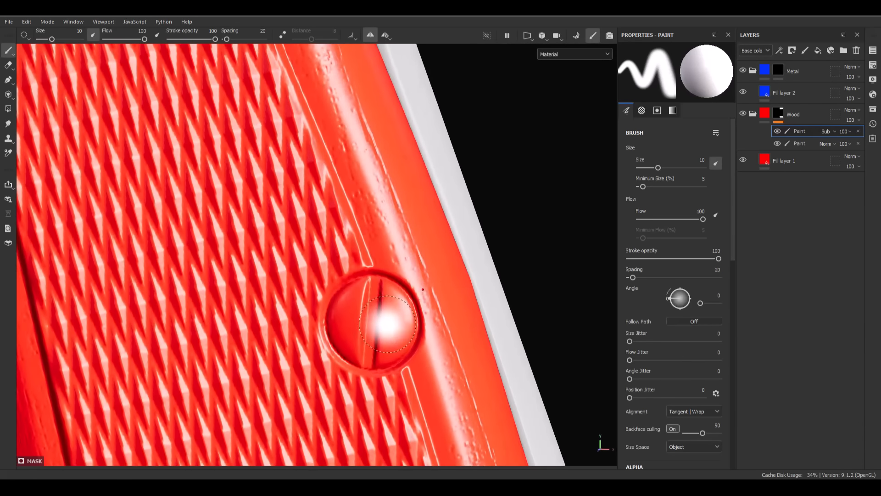
pyautogui.scroll(4, 388, 324)
pyautogui.keyDown('ctrl'); pyautogui.moveTo(365, 306); pyautogui.dragTo(364, 307, button='right'); pyautogui.keyUp('ctrl')
pyautogui.keyDown('alt'); pyautogui.moveTo(365, 306); pyautogui.dragTo(399, 304); pyautogui.keyUp('alt')
pyautogui.moveTo(330, 333); pyautogui.dragTo(343, 277)
pyautogui.keyDown('ctrl'); pyautogui.moveTo(354, 273); pyautogui.dragTo(349, 272, button='right'); pyautogui.keyUp('ctrl')
pyautogui.moveTo(338, 246); pyautogui.dragTo(359, 243)
# - Add an anchor point to the Wood folder's mask and a fill effect in the Metal folder's mask that references it
pyautogui.rightClick(786, 130)
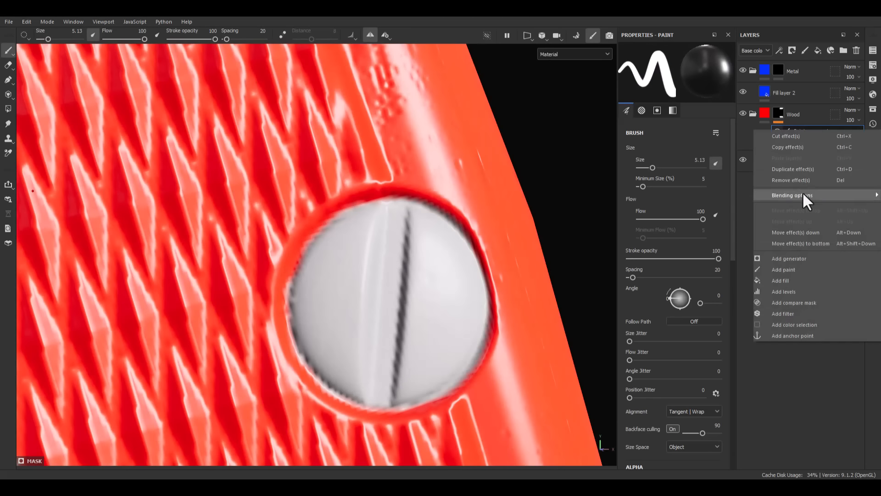
pyautogui.click(787, 336)
pyautogui.click(795, 70)
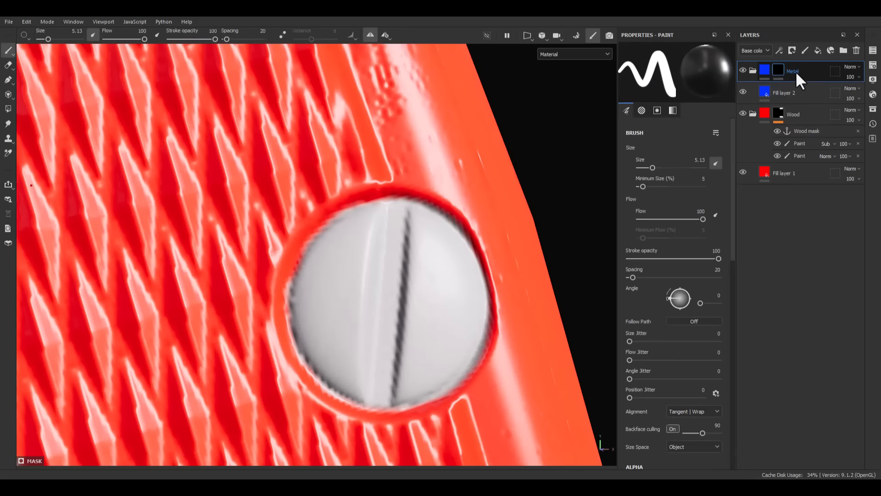
pyautogui.rightClick(795, 71)
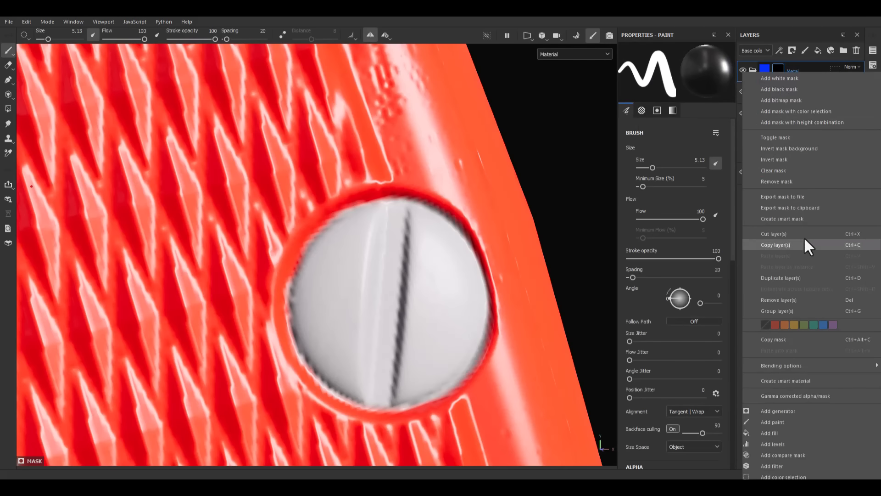
pyautogui.click(769, 431)
pyautogui.click(693, 232)
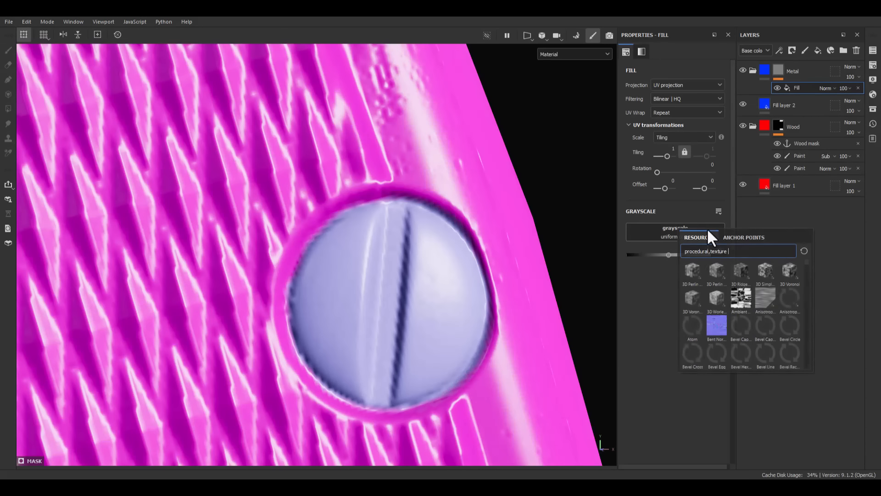
pyautogui.click(739, 238)
pyautogui.click(707, 252)
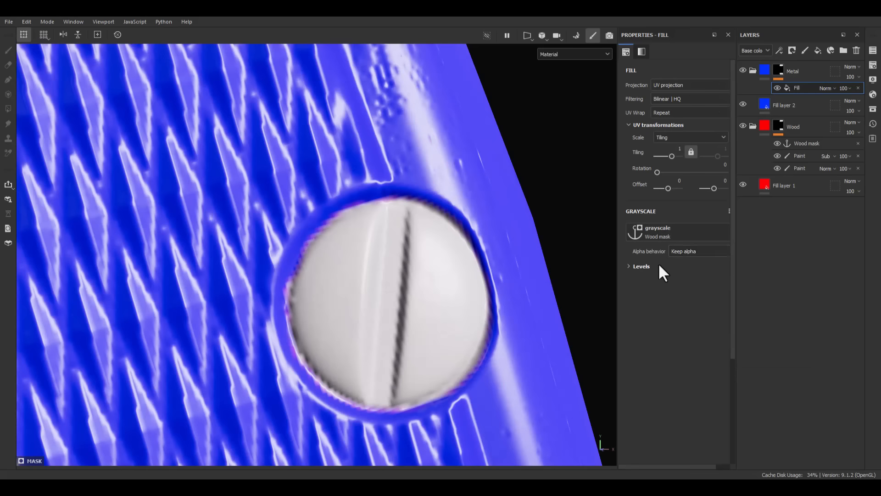
# - Add a levels effect to the Metal folder's mask and invert it
pyautogui.rightClick(808, 87)
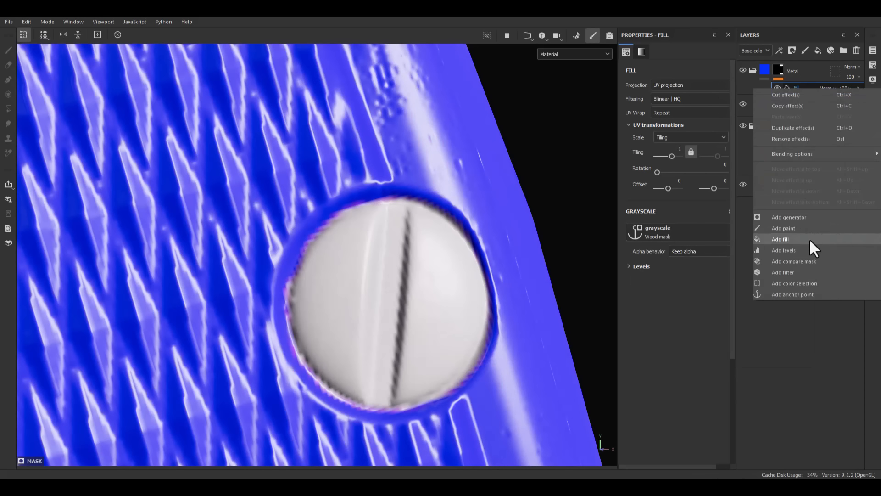
pyautogui.click(785, 251)
pyautogui.click(698, 133)
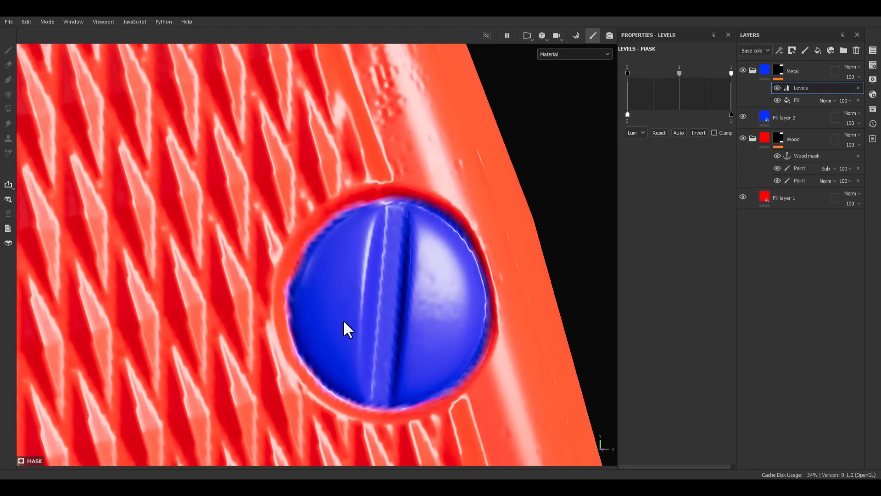
# - Inspect the wood and metal mask coverage on the grip, screw and the rest of the pistol from several angles
pyautogui.scroll(-10, 403, 293)
pyautogui.keyDown('alt'); pyautogui.moveTo(402, 293); pyautogui.dragTo(464, 209); pyautogui.keyUp('alt')
pyautogui.scroll(5, 416, 292)
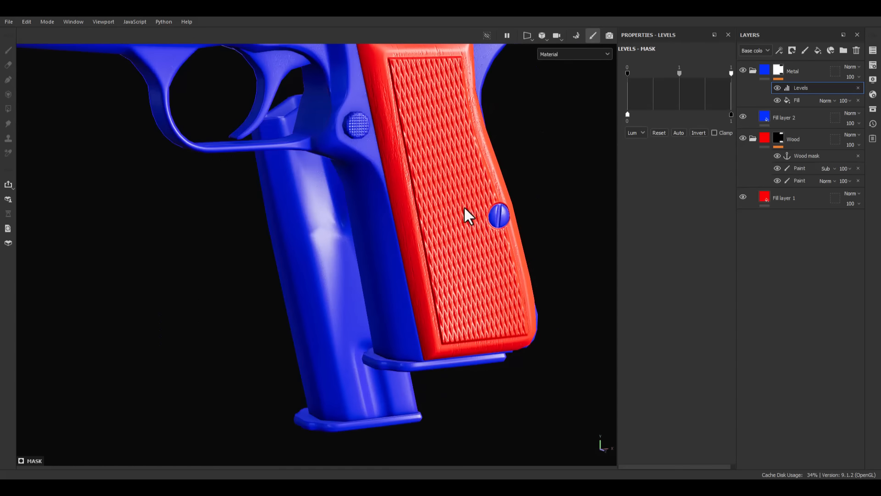
pyautogui.keyDown('alt'); pyautogui.moveTo(533, 221); pyautogui.dragTo(498, 306, button='middle'); pyautogui.keyUp('alt')
pyautogui.scroll(-5, 492, 309)
pyautogui.keyDown('alt'); pyautogui.moveTo(259, 218); pyautogui.dragTo(394, 269); pyautogui.keyUp('alt')
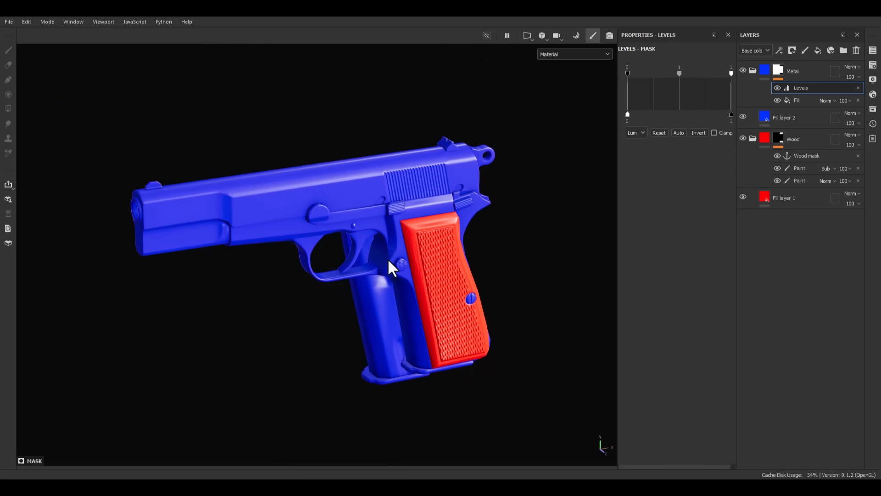
pyautogui.scroll(3, 238, 216)
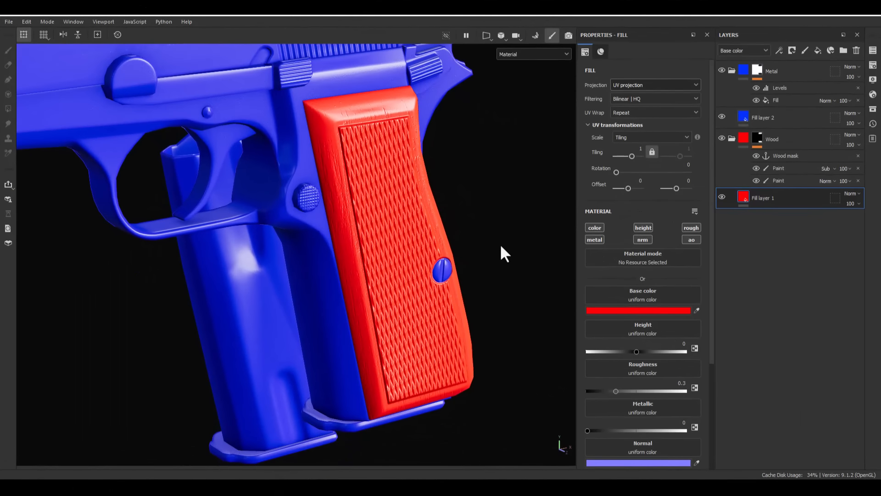
pyautogui.keyDown('alt'); pyautogui.moveTo(501, 247); pyautogui.dragTo(391, 243); pyautogui.keyUp('alt')
pyautogui.keyDown('alt'); pyautogui.moveTo(390, 243); pyautogui.dragTo(354, 213, button='middle'); pyautogui.keyUp('alt')
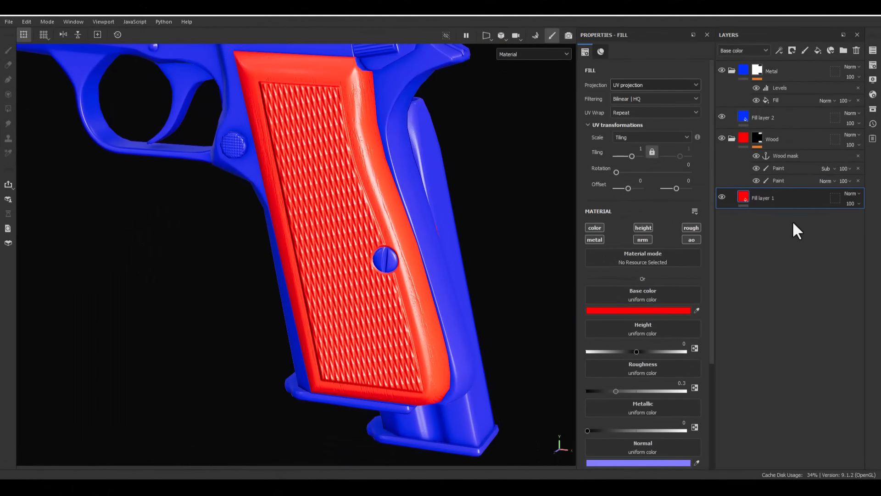
# - Rename the Wood folder's fill layer to Wood and assign it the Wood Plain material
pyautogui.doubleClick(752, 196)
pyautogui.write('Wood')
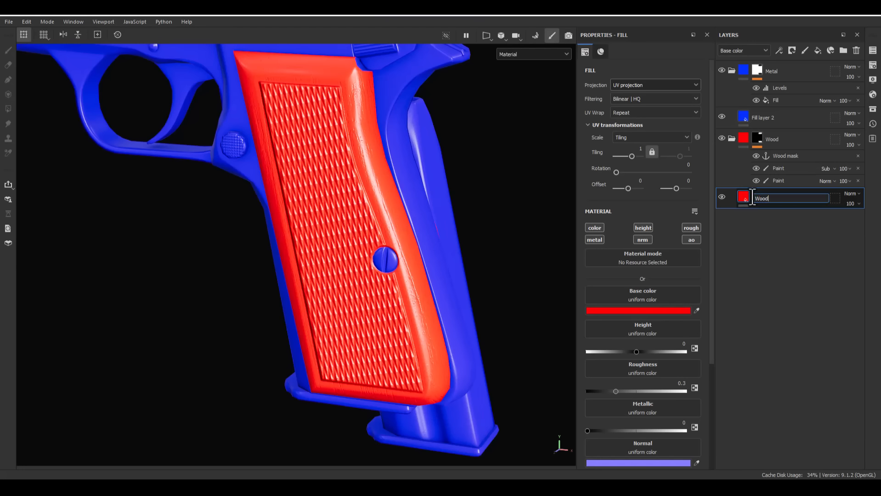
pyautogui.press('Return')
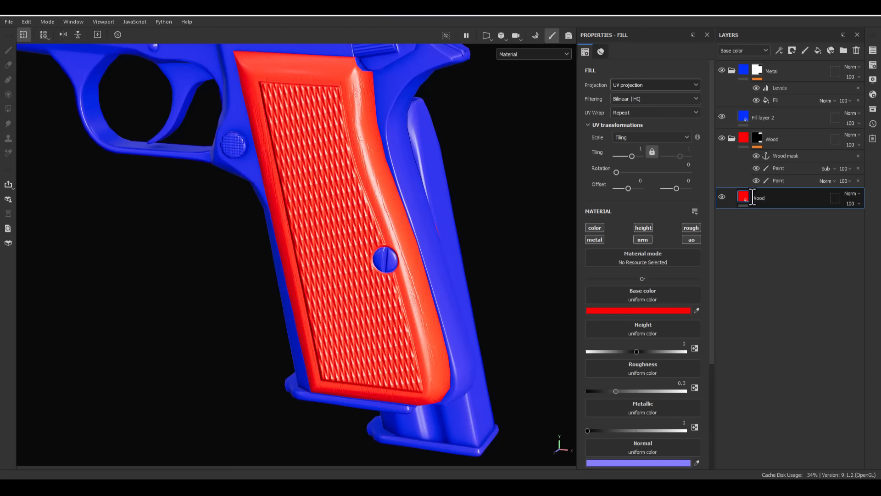
pyautogui.click(647, 264)
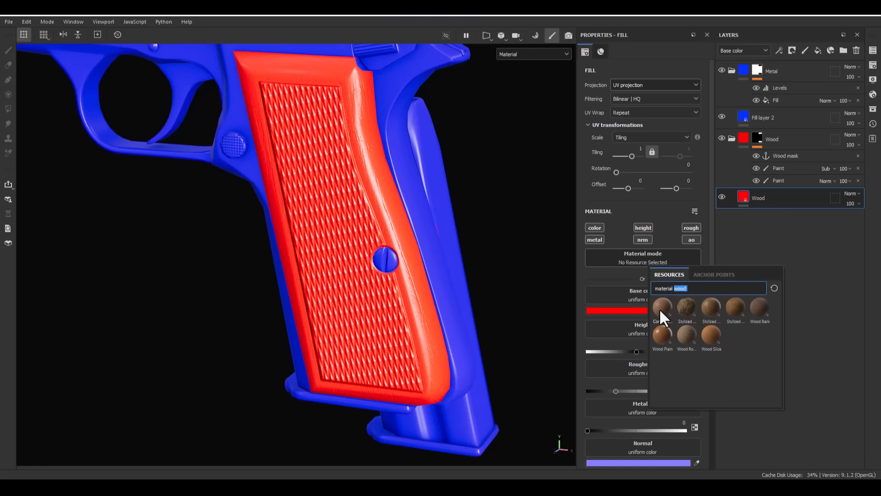
pyautogui.moveTo(657, 337)
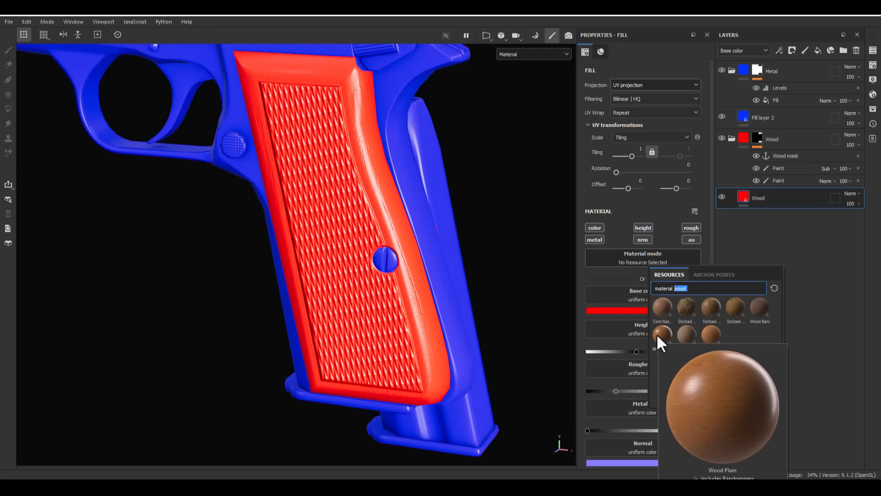
pyautogui.click(657, 334)
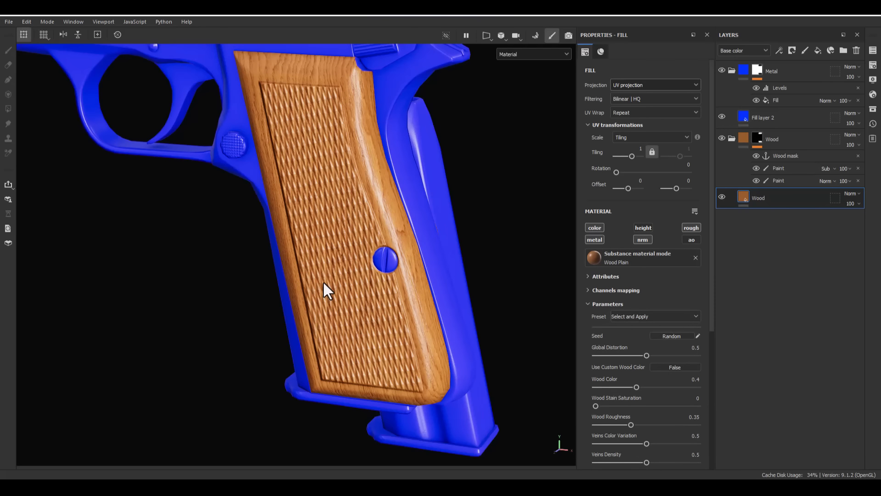
# - Set the wood material's Global Distortion to 0.75, Wood Color to 0.26, Wood Stain Saturation to 0.33 and Wood Roughness to 0.41
pyautogui.keyDown('alt'); pyautogui.moveTo(468, 357); pyautogui.dragTo(338, 302); pyautogui.keyUp('alt')
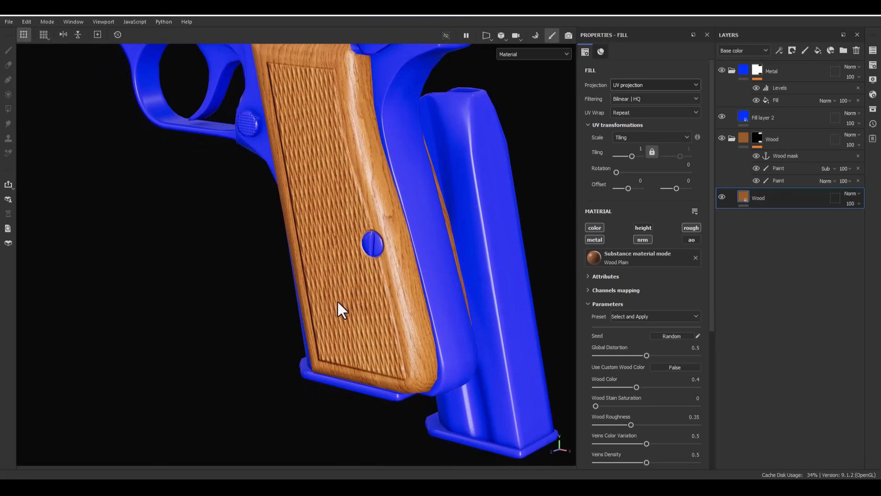
pyautogui.scroll(-3, 651, 356)
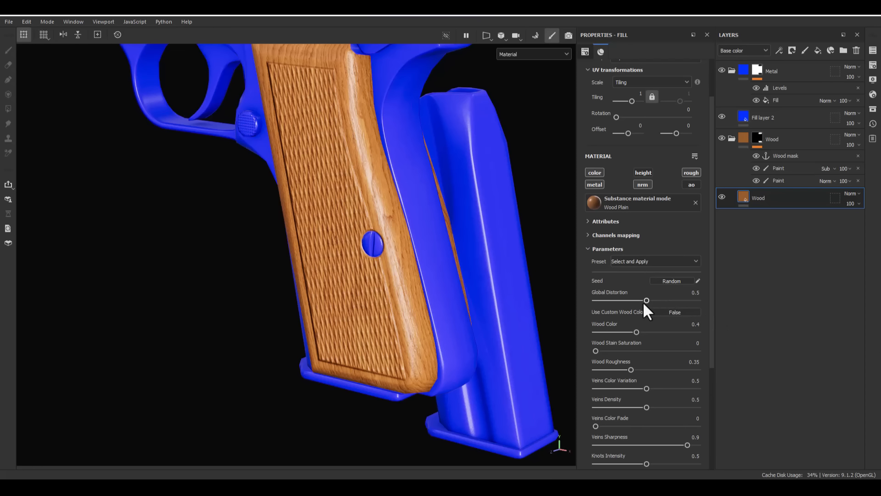
pyautogui.moveTo(646, 300); pyautogui.dragTo(670, 301)
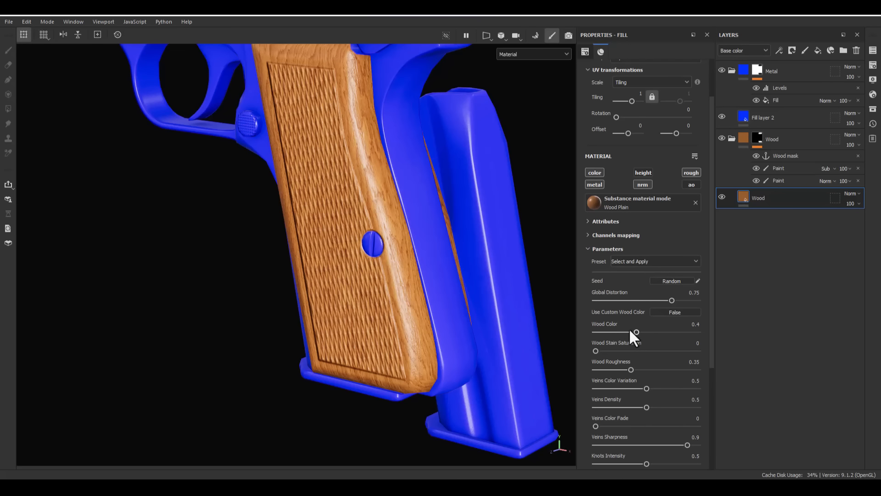
pyautogui.moveTo(631, 329); pyautogui.dragTo(623, 331)
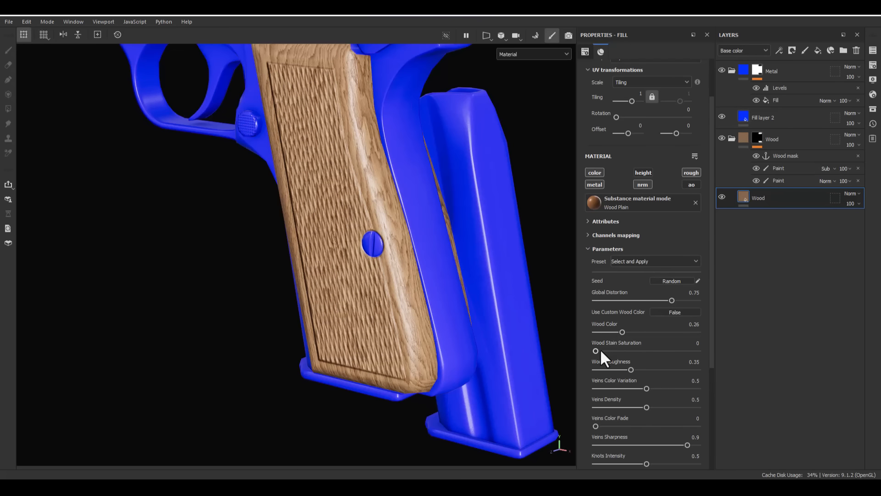
pyautogui.moveTo(599, 348); pyautogui.dragTo(628, 352)
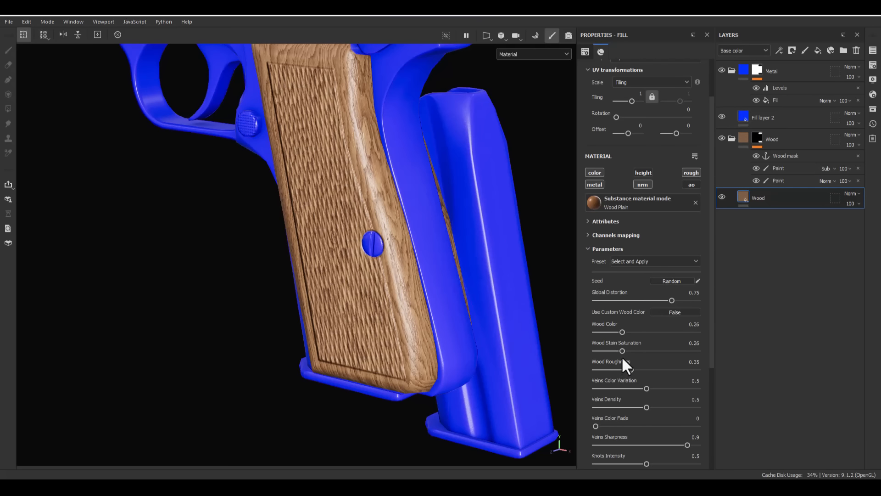
pyautogui.moveTo(623, 351)
pyautogui.mouseDown()
pyautogui.moveTo(605, 350)
pyautogui.moveTo(625, 351)
pyautogui.mouseUp()
pyautogui.moveTo(634, 369); pyautogui.dragTo(637, 368)
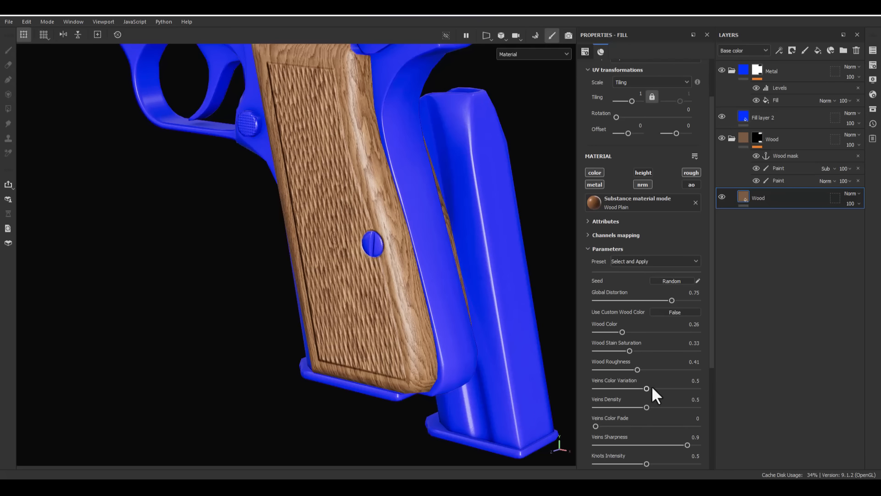
# - Set the wood material's Veins Color Variation to 1 and Veins Density to 0.06
pyautogui.moveTo(649, 387); pyautogui.dragTo(718, 388)
pyautogui.keyDown('alt'); pyautogui.moveTo(404, 365); pyautogui.dragTo(362, 328); pyautogui.keyUp('alt')
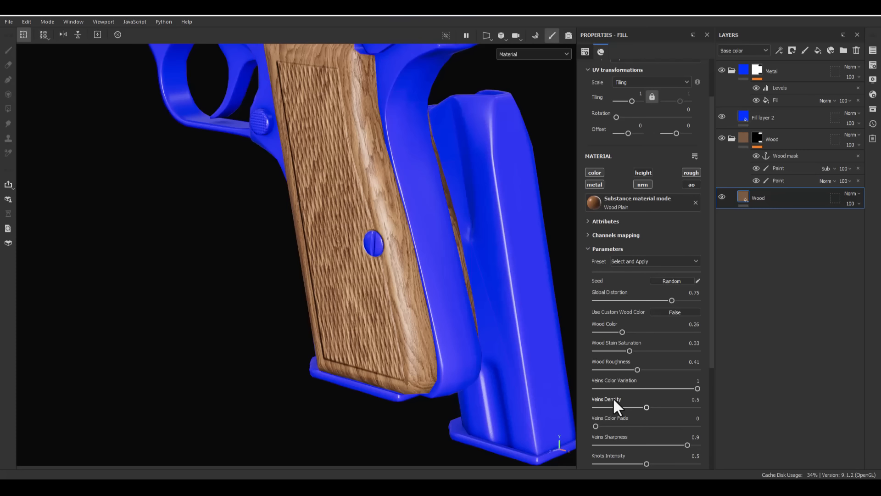
pyautogui.moveTo(617, 408); pyautogui.dragTo(601, 408)
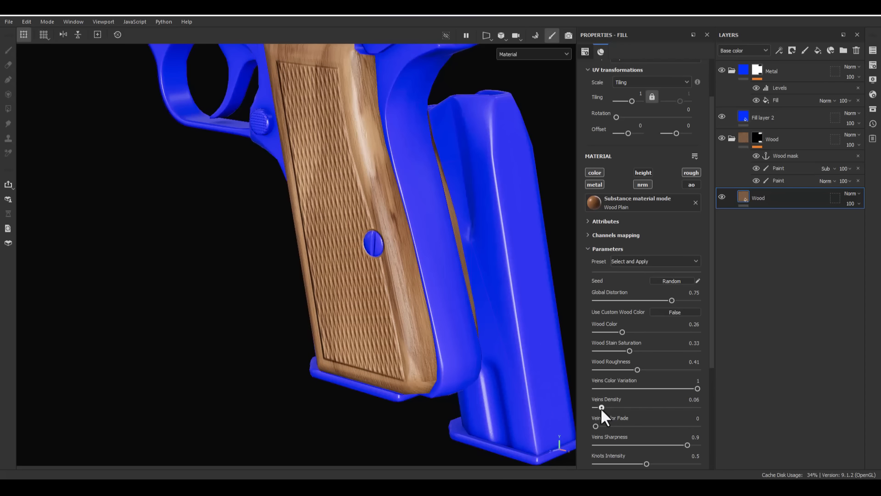
# - Switch the Wood fill layer's projection from UV to Tri-planar projection
pyautogui.keyDown('alt'); pyautogui.moveTo(321, 319); pyautogui.dragTo(386, 303); pyautogui.keyUp('alt')
pyautogui.keyDown('alt'); pyautogui.moveTo(386, 303); pyautogui.dragTo(324, 187, button='right'); pyautogui.keyUp('alt')
pyautogui.keyDown('alt'); pyautogui.moveTo(324, 186); pyautogui.dragTo(326, 214, button='middle'); pyautogui.keyUp('alt')
pyautogui.keyDown('alt'); pyautogui.moveTo(348, 226); pyautogui.dragTo(303, 239); pyautogui.keyUp('alt')
pyautogui.scroll(2, 599, 216)
pyautogui.click(631, 86)
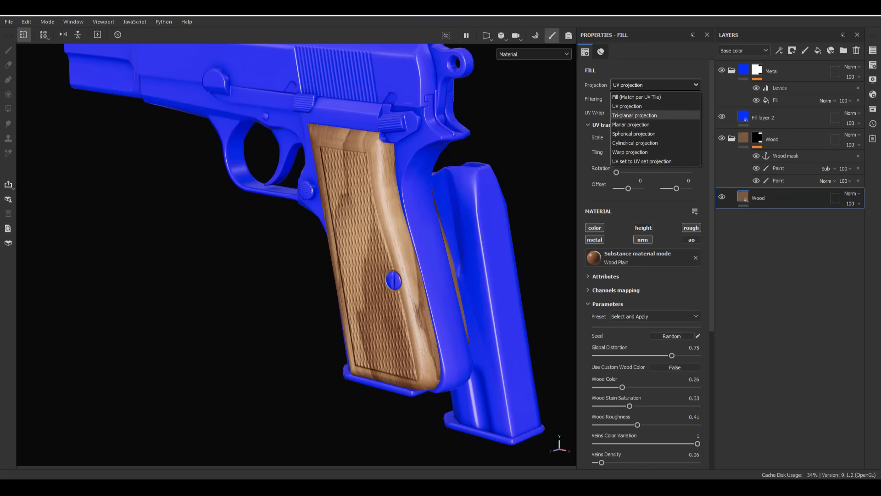
pyautogui.click(631, 107)
pyautogui.scroll(-2, 633, 257)
pyautogui.scroll(2, 633, 257)
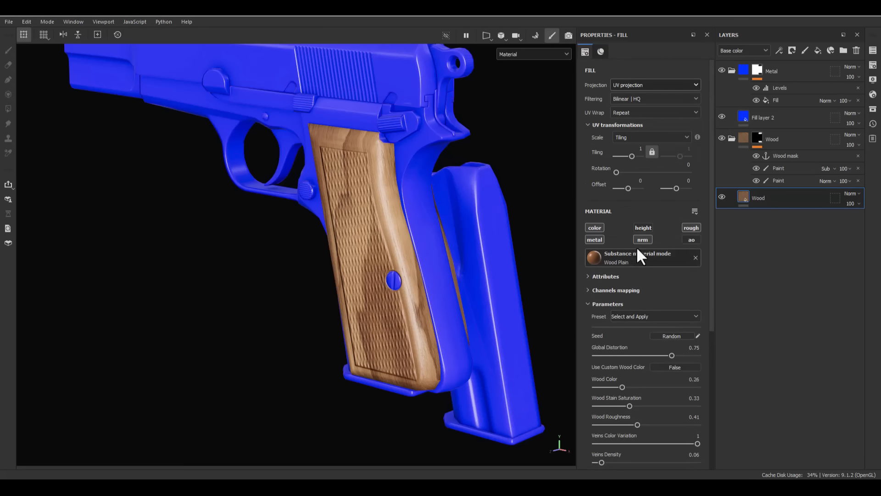
pyautogui.click(615, 85)
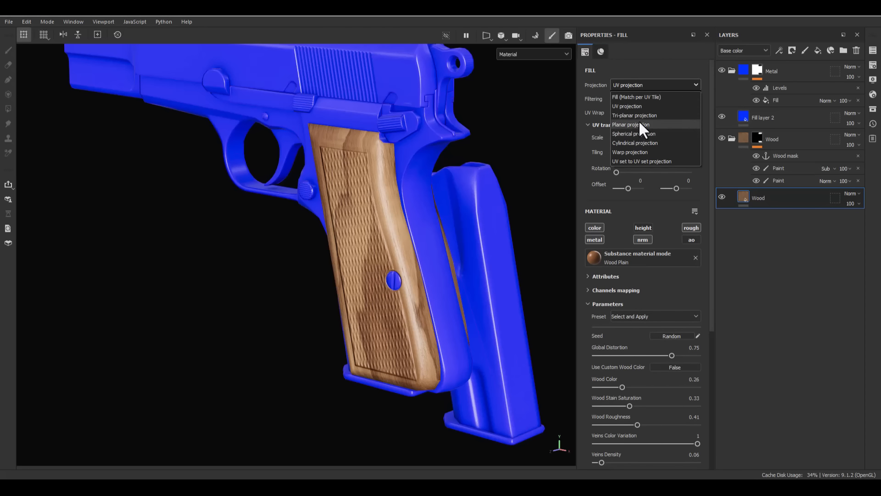
pyautogui.click(636, 117)
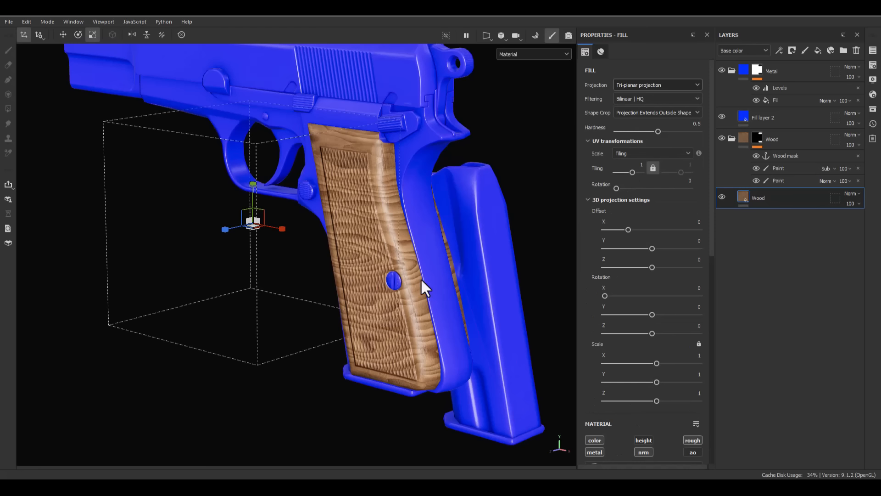
# - Set the Wood layer's 3D projection rotation to -90 on Z so the grain runs along the grip
pyautogui.click(692, 333)
pyautogui.doubleClick(695, 326)
pyautogui.write('-90')
pyautogui.press('Return')
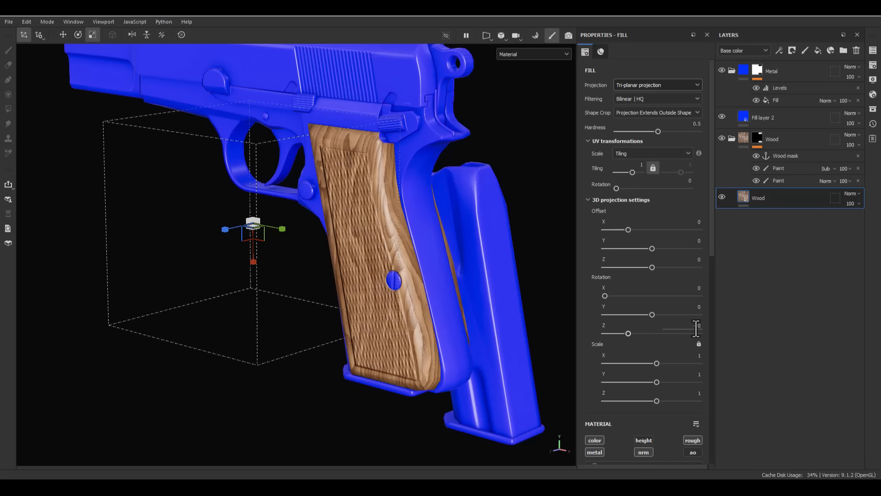
# - Set the wood material's Fibers Volume Intensity to 0.2, Fibers Color Intensity to 0.54 and Fibers Spread to 0.52
pyautogui.keyDown('alt'); pyautogui.moveTo(361, 300); pyautogui.dragTo(385, 295); pyautogui.keyUp('alt')
pyautogui.scroll(3, 381, 230)
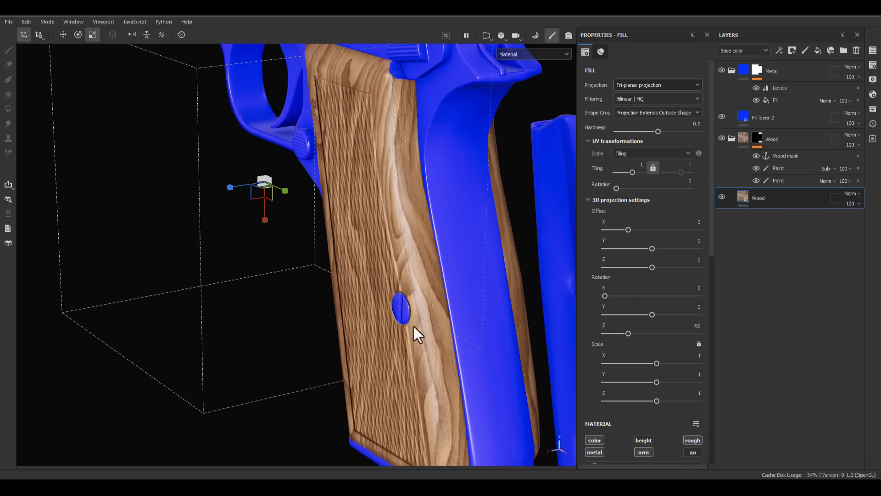
pyautogui.keyDown('alt'); pyautogui.moveTo(481, 387); pyautogui.dragTo(470, 197); pyautogui.keyUp('alt')
pyautogui.scroll(-10, 665, 367)
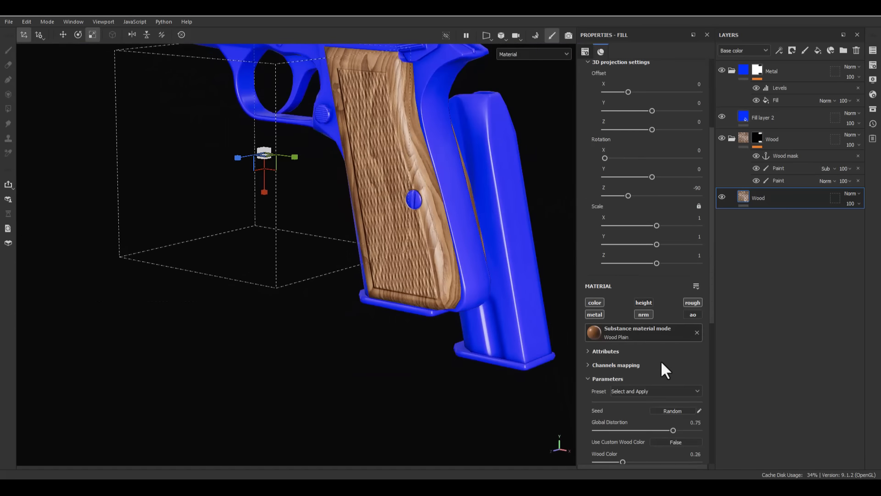
pyautogui.scroll(-5, 661, 363)
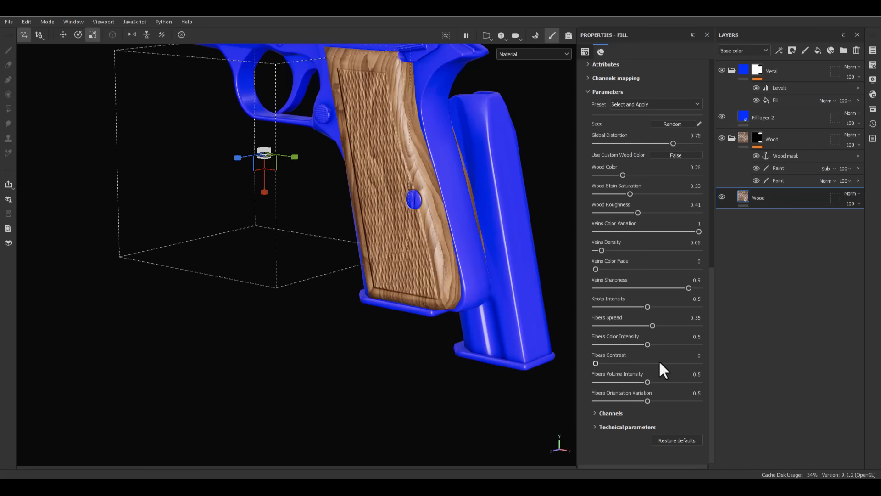
pyautogui.click(612, 381)
pyautogui.moveTo(604, 382); pyautogui.dragTo(606, 382)
pyautogui.moveTo(611, 383); pyautogui.dragTo(617, 383)
pyautogui.moveTo(649, 344); pyautogui.dragTo(649, 344)
# - Set the wood material's Veins Sharpness to 1 and Veins Color Fade to 0.35
pyautogui.moveTo(750, 288); pyautogui.dragTo(750, 289)
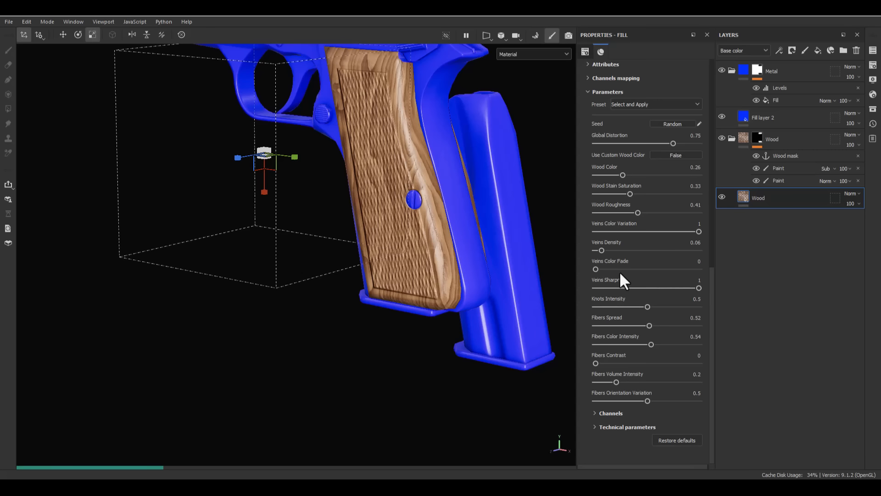
pyautogui.moveTo(597, 268); pyautogui.dragTo(636, 278)
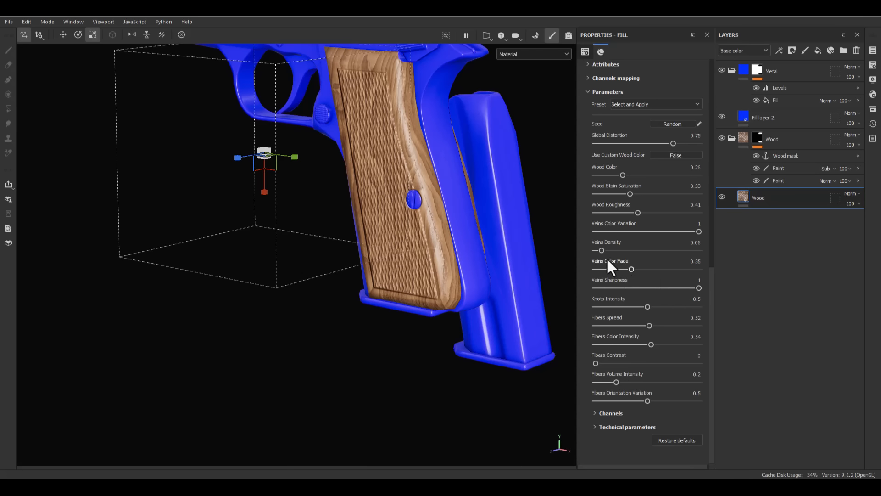
pyautogui.keyDown('alt'); pyautogui.moveTo(403, 244); pyautogui.dragTo(515, 363); pyautogui.keyUp('alt')
pyautogui.keyDown('alt'); pyautogui.moveTo(416, 340); pyautogui.dragTo(321, 301, button='middle'); pyautogui.keyUp('alt')
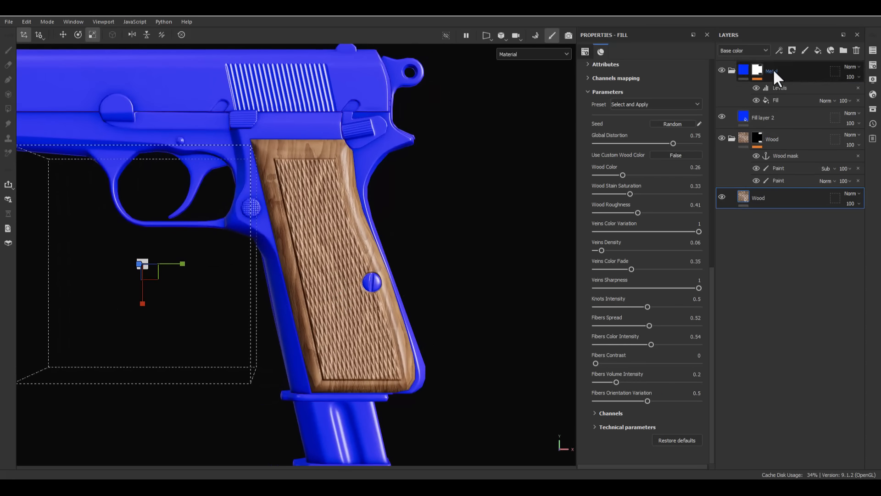
# - Add a fill layer above the Wood fill layer and name it ColorVar_Gradient
pyautogui.click(818, 50)
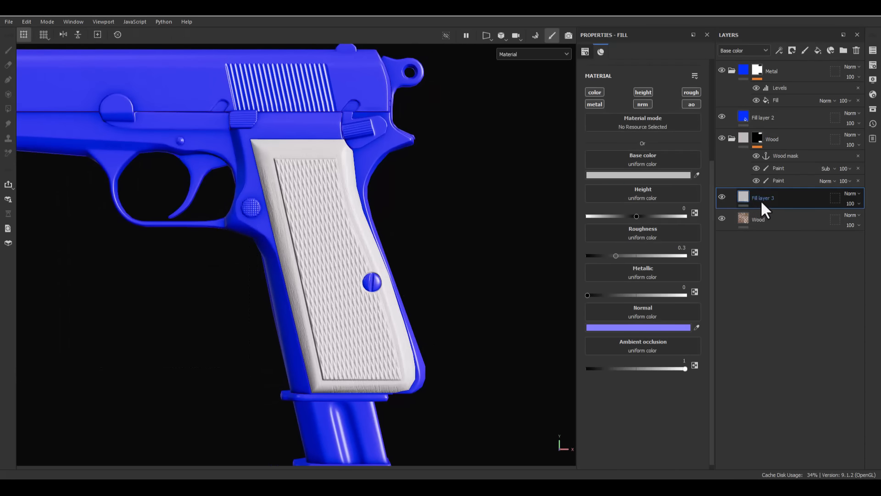
pyautogui.doubleClick(761, 199)
pyautogui.write('Co')
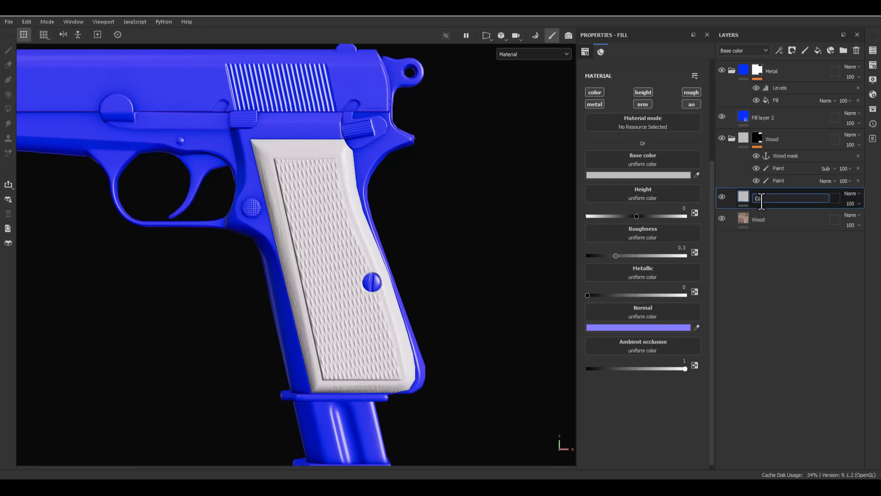
pyautogui.write('lorVar_Gradient')
pyautogui.press('Return')
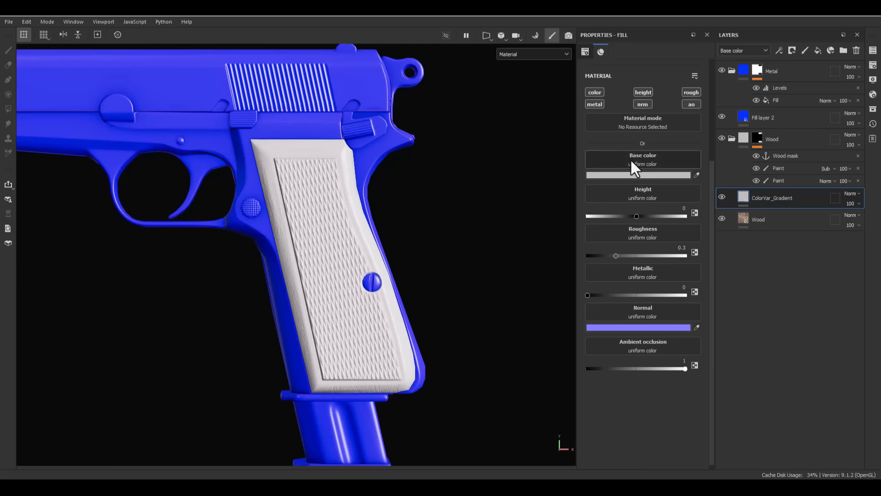
# - Limit the ColorVar_Gradient layer to the color channel, make its base color white (FFFFFF) and set its blend mode to Soft light
pyautogui.keyDown('alt'); pyautogui.click(597, 95); pyautogui.keyUp('alt')
pyautogui.click(681, 174)
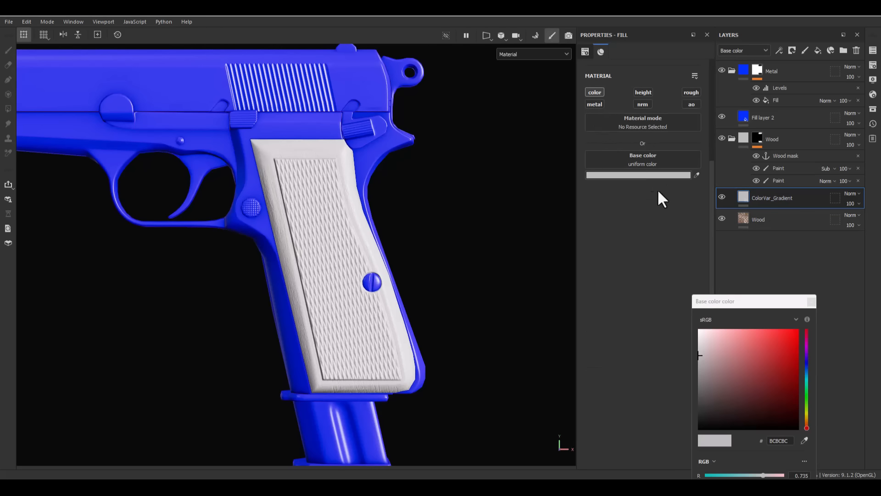
pyautogui.moveTo(702, 346); pyautogui.dragTo(698, 329)
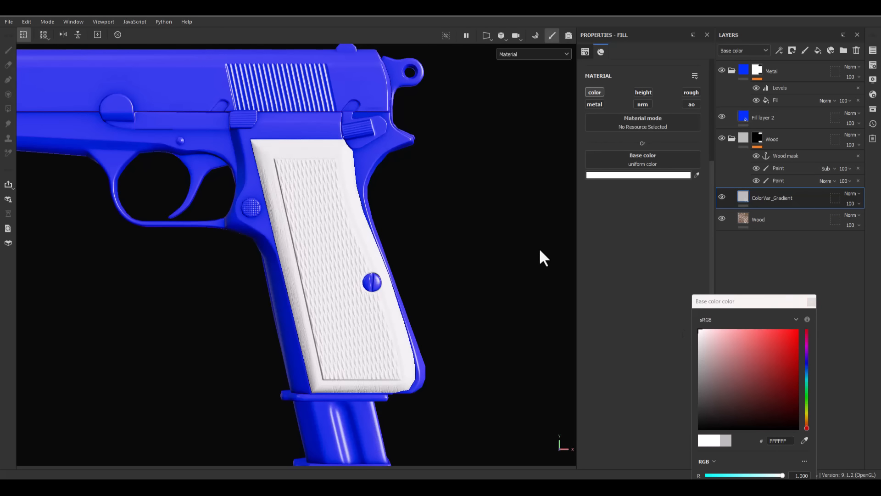
pyautogui.click(808, 299)
pyautogui.click(852, 193)
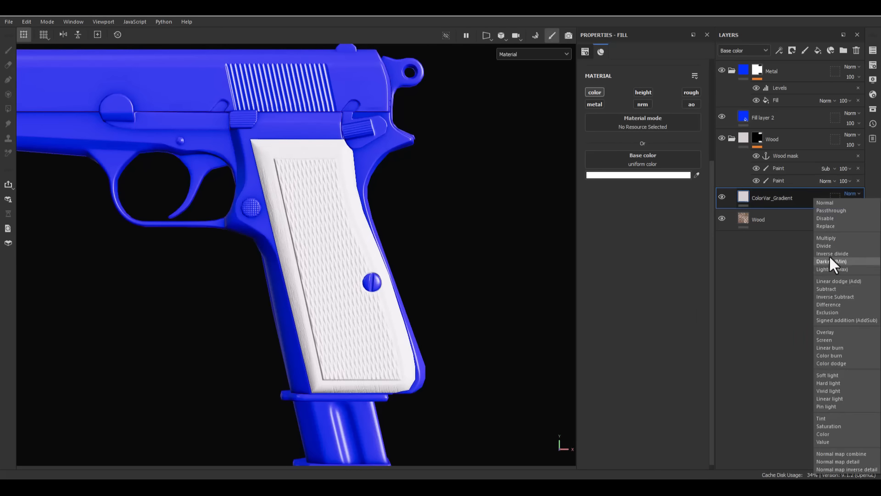
pyautogui.click(824, 375)
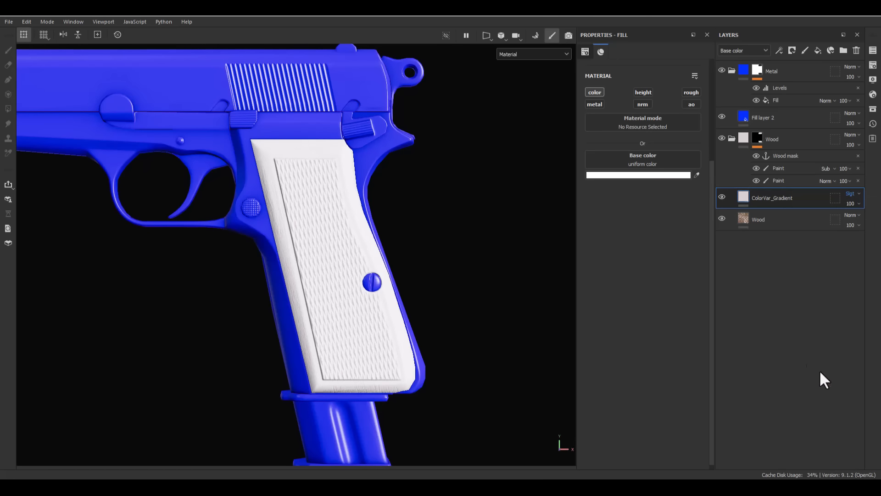
# - Add a black mask to the ColorVar_Gradient layer and drive it with a 3D Linear Gradient generator
pyautogui.rightClick(763, 199)
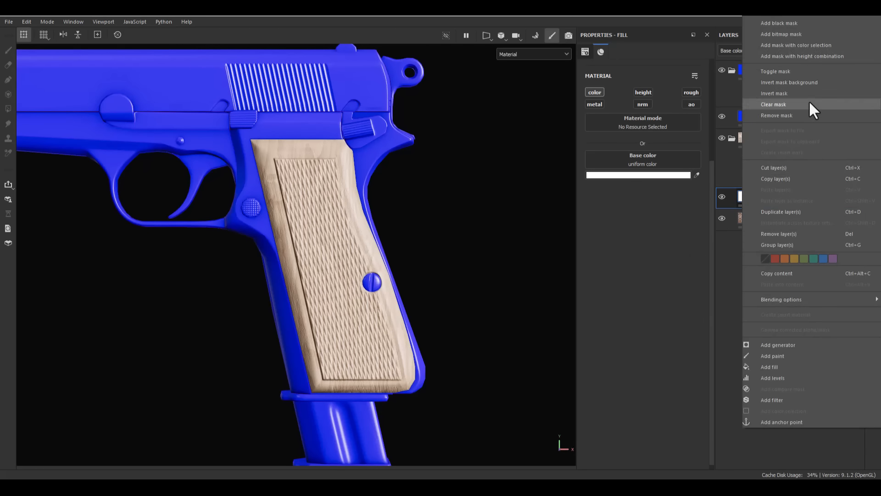
pyautogui.click(781, 26)
pyautogui.rightClick(760, 192)
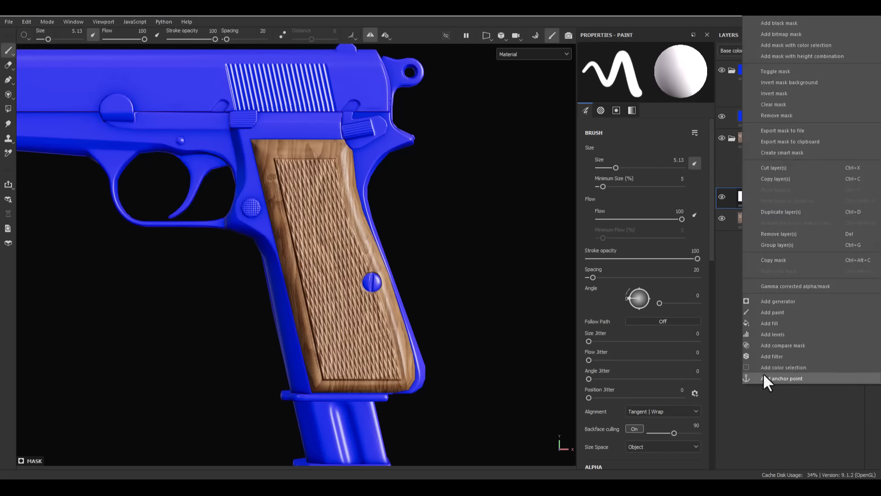
pyautogui.click(765, 302)
pyautogui.click(625, 78)
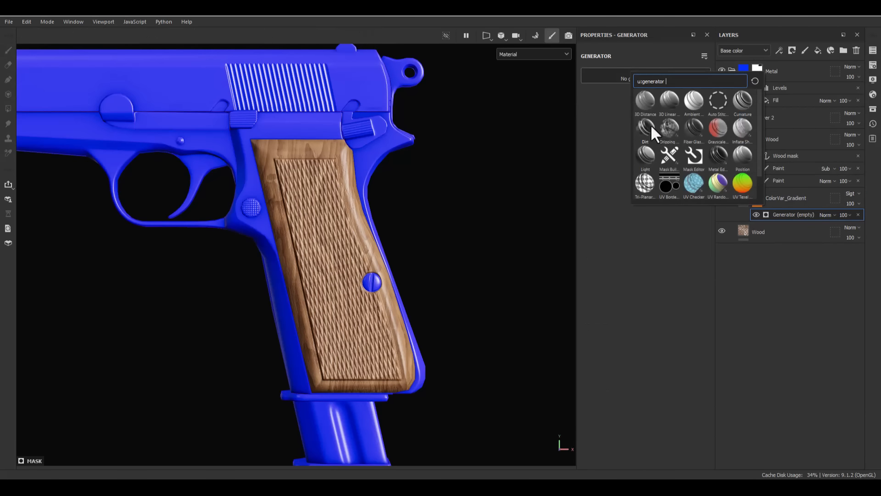
pyautogui.click(668, 101)
# - Set the 3D Linear Gradient's Balance to 0.26 and lower the ColorVar_Gradient layer's opacity to 57
pyautogui.keyDown('alt'); pyautogui.moveTo(394, 257); pyautogui.dragTo(441, 250); pyautogui.keyUp('alt')
pyautogui.moveTo(648, 134); pyautogui.dragTo(611, 134)
pyautogui.moveTo(618, 129); pyautogui.dragTo(621, 130)
pyautogui.keyDown('alt'); pyautogui.moveTo(508, 156); pyautogui.dragTo(197, 185); pyautogui.keyUp('alt')
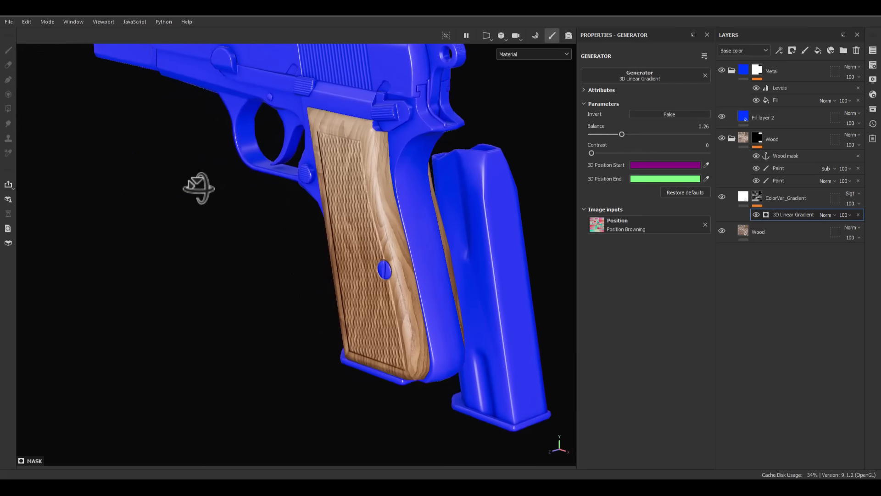
pyautogui.moveTo(851, 204)
pyautogui.mouseDown()
pyautogui.moveTo(850, 218)
pyautogui.moveTo(860, 216)
pyautogui.mouseUp()
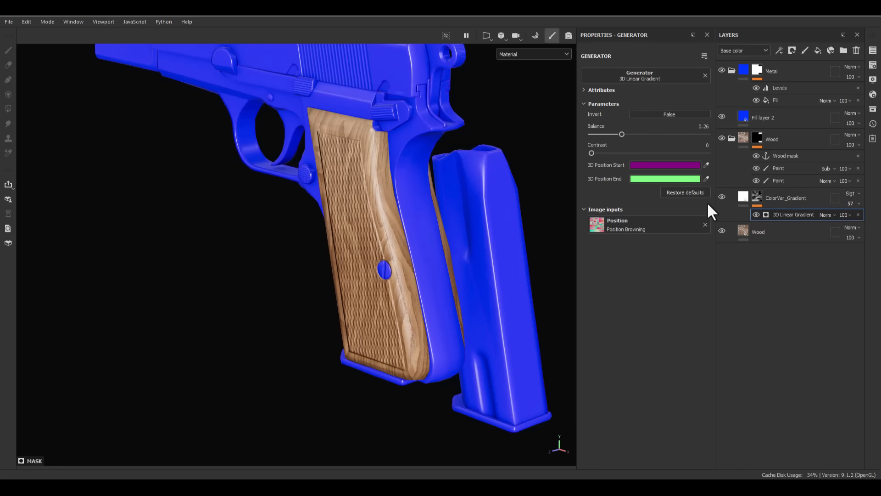
# - Try a different base color on the ColorVar_Gradient layer and return it to white
pyautogui.click(743, 197)
pyautogui.click(592, 175)
pyautogui.moveTo(726, 384); pyautogui.dragTo(335, 42)
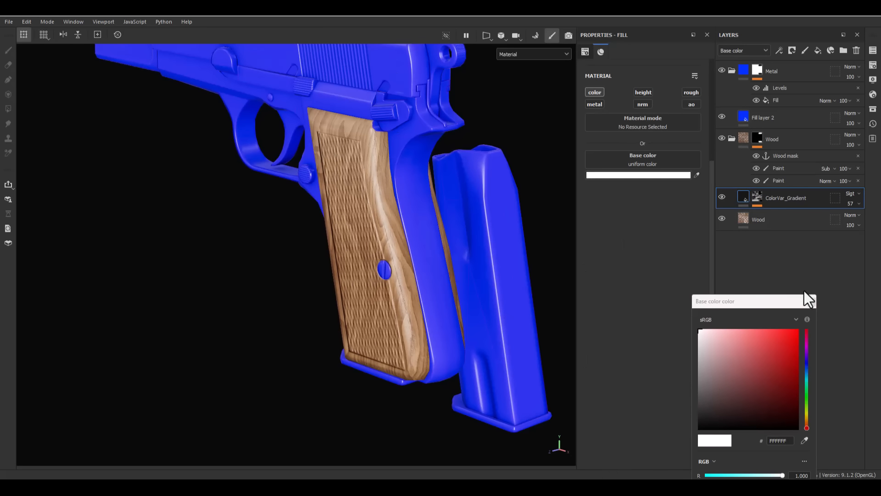
pyautogui.click(811, 301)
# - Add another fill layer above ColorVar_Gradient and name it Grain Darken
pyautogui.keyDown('alt'); pyautogui.moveTo(536, 242); pyautogui.dragTo(454, 163); pyautogui.keyUp('alt')
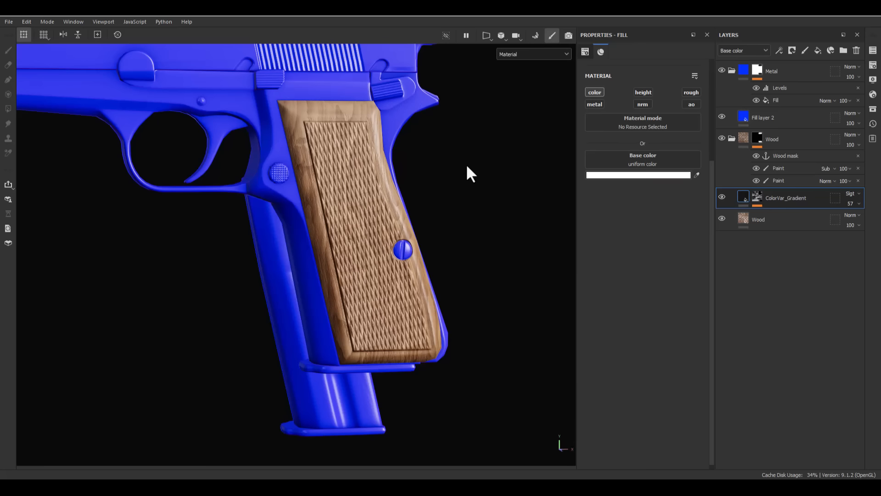
pyautogui.click(818, 50)
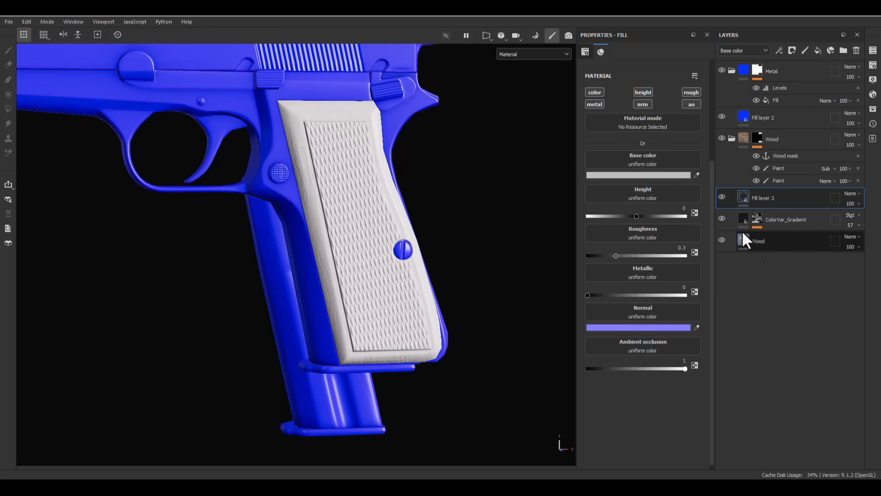
pyautogui.doubleClick(769, 196)
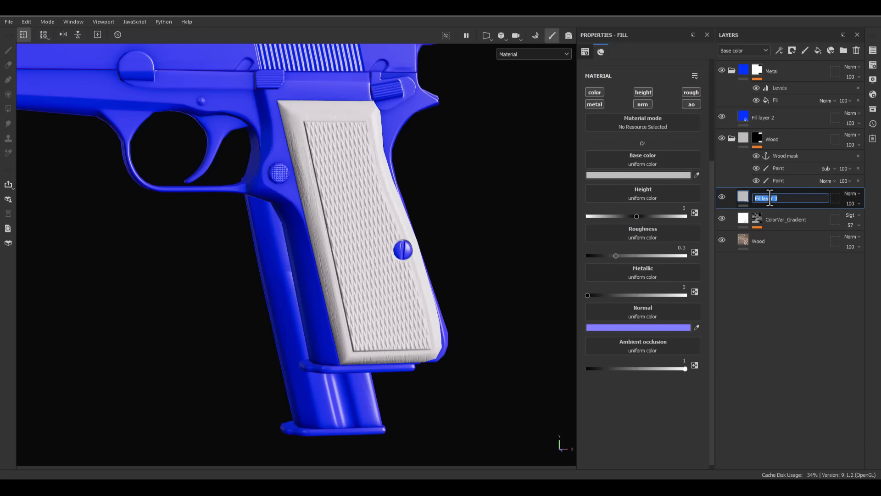
pyautogui.write('Grain Darken')
pyautogui.press('Return')
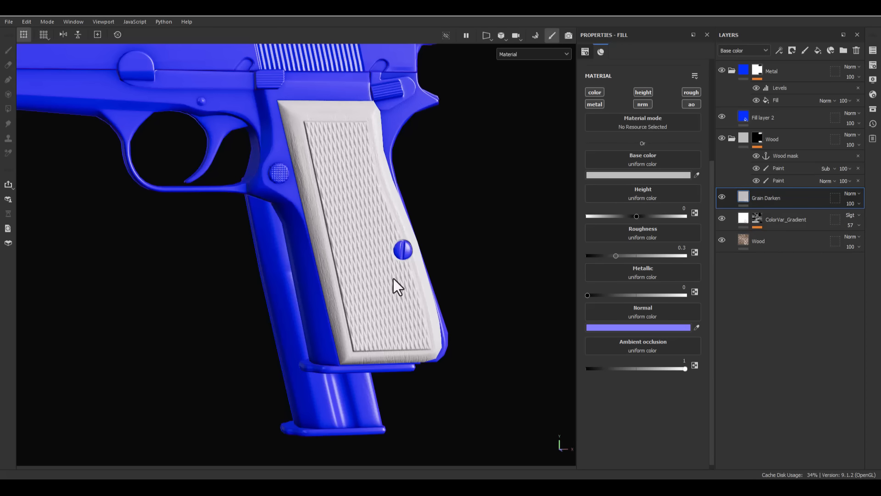
# - Add an anchor point to the content of the Wood fill layer
pyautogui.keyDown('alt'); pyautogui.moveTo(393, 278); pyautogui.dragTo(325, 255); pyautogui.keyUp('alt')
pyautogui.keyDown('alt'); pyautogui.moveTo(324, 256); pyautogui.dragTo(400, 227, button='right'); pyautogui.keyUp('alt')
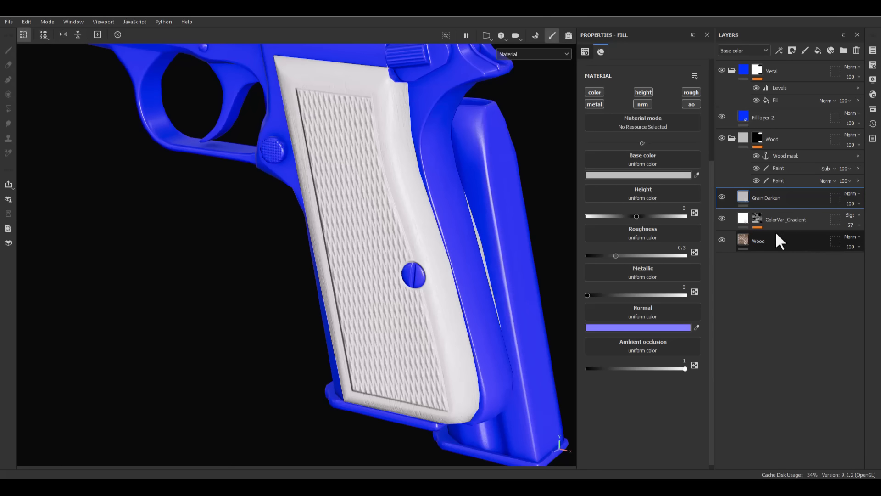
pyautogui.rightClick(760, 241)
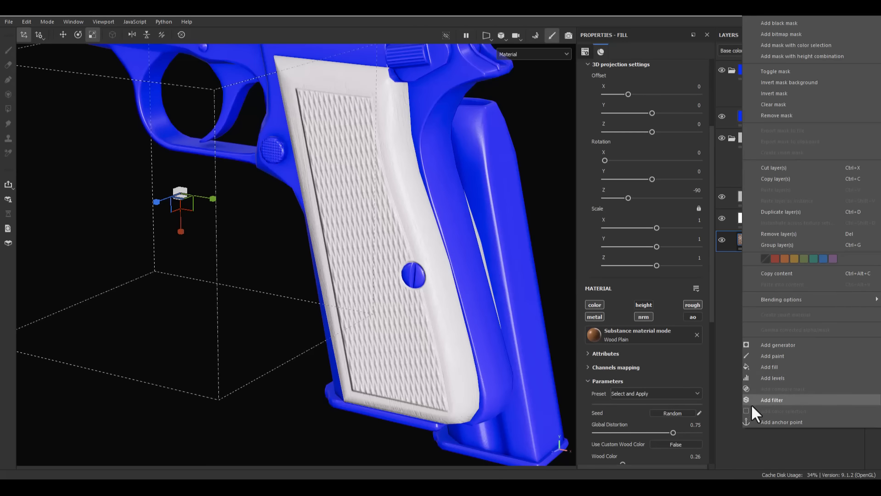
pyautogui.click(789, 429)
pyautogui.rightClick(766, 224)
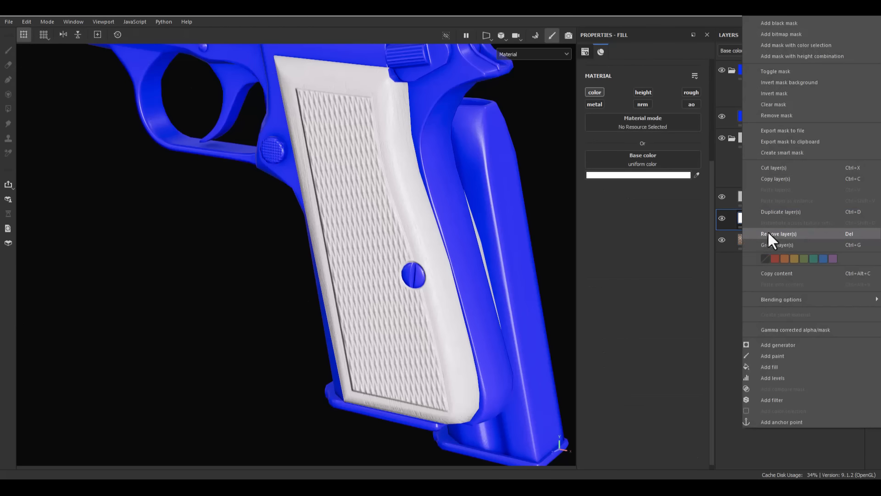
pyautogui.rightClick(737, 240)
pyautogui.click(736, 272)
pyautogui.rightClick(775, 235)
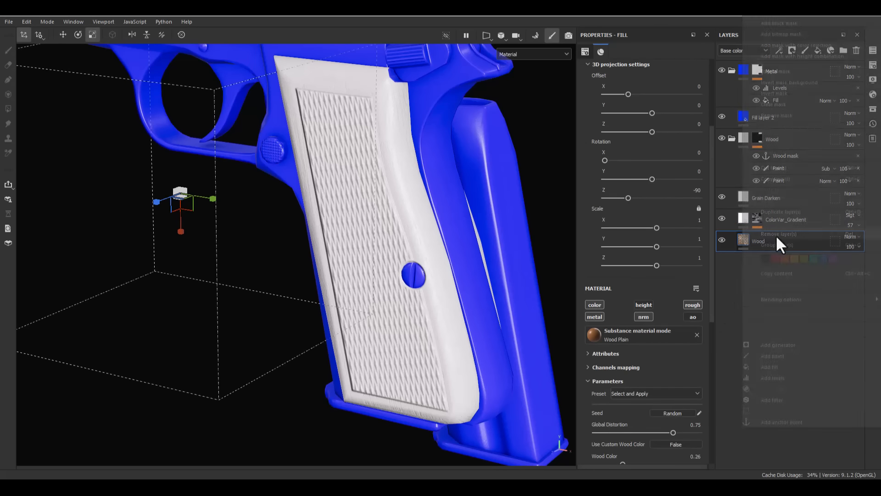
pyautogui.click(767, 421)
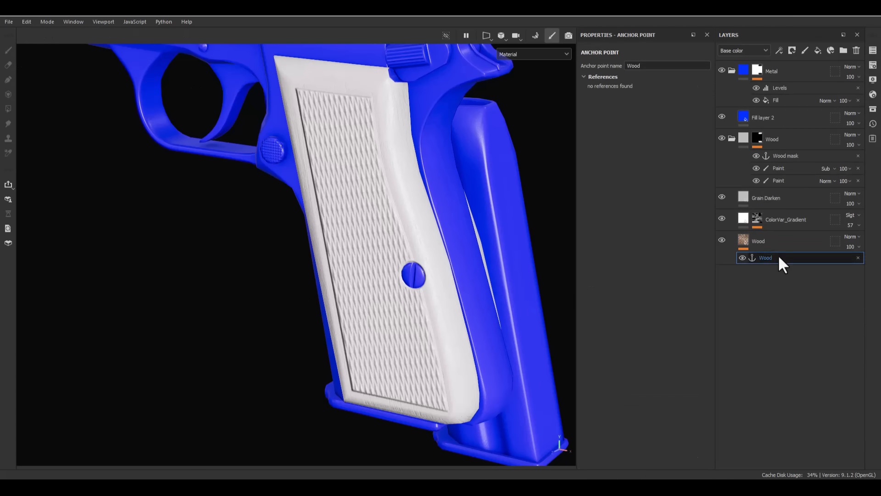
# - Add a black mask to the Grain Darken layer and put a fill effect in that mask
pyautogui.rightClick(771, 197)
pyautogui.click(777, 23)
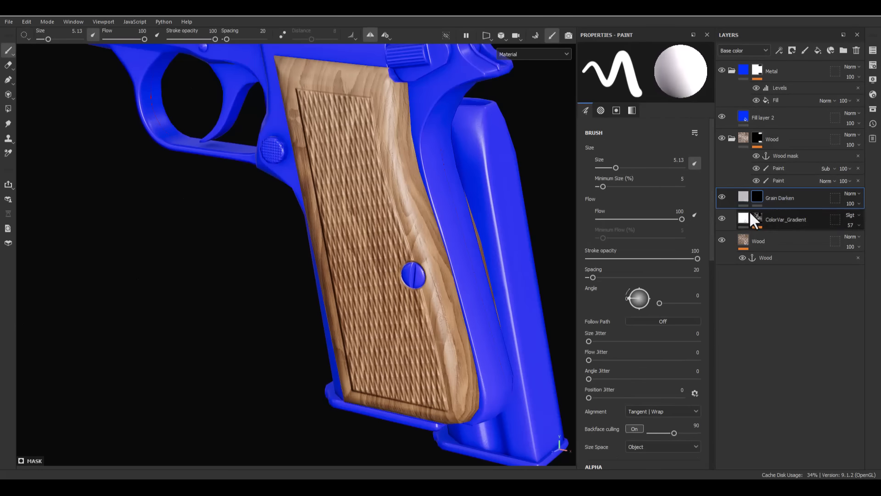
pyautogui.rightClick(757, 202)
pyautogui.click(775, 325)
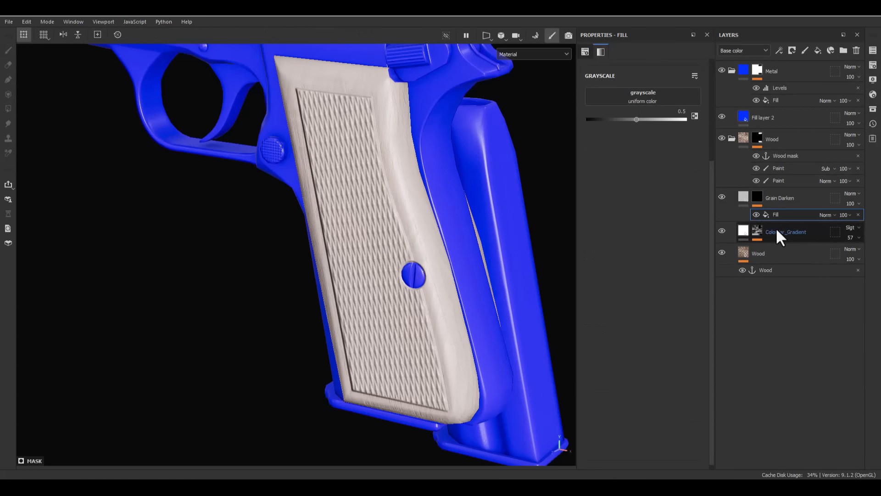
# - Add a Blur filter above the fill effect in the Grain Darken layer's mask
pyautogui.rightClick(779, 216)
pyautogui.click(781, 395)
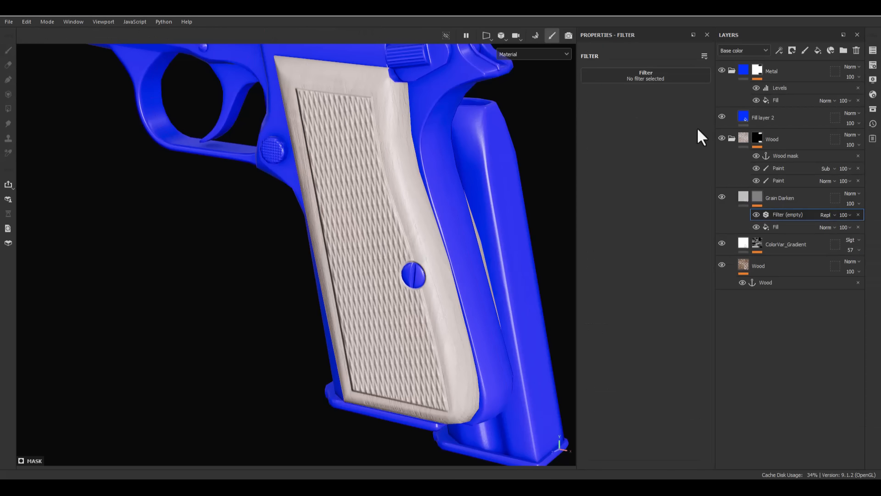
pyautogui.click(677, 78)
pyautogui.click(756, 102)
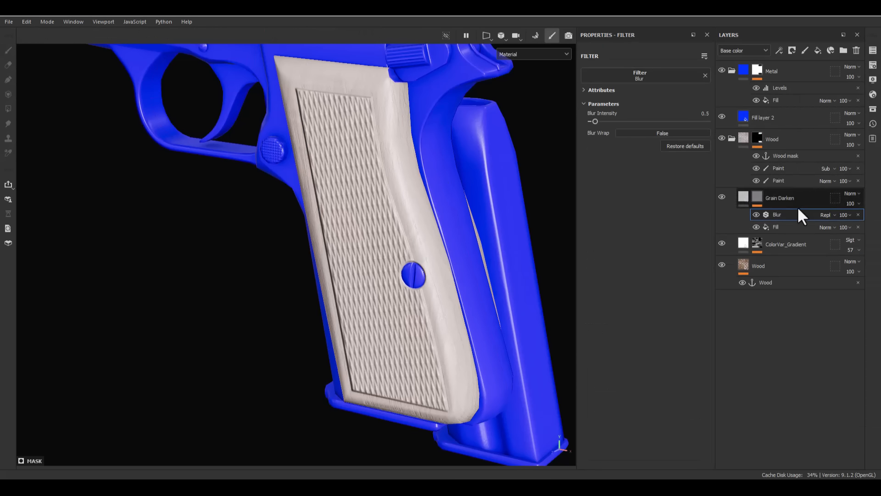
# - Drive the fill effect in the Grain Darken mask with the Wood anchor point and inspect the mask on the model
pyautogui.click(781, 224)
pyautogui.click(659, 97)
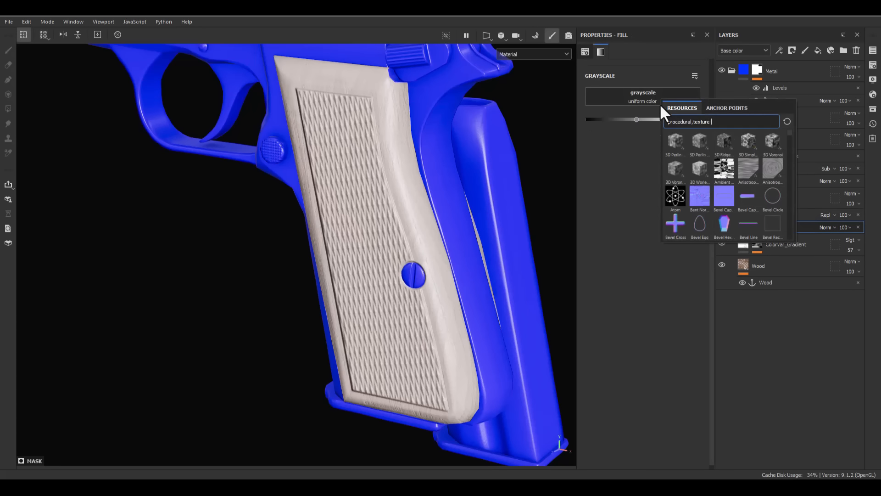
pyautogui.click(724, 109)
pyautogui.click(705, 121)
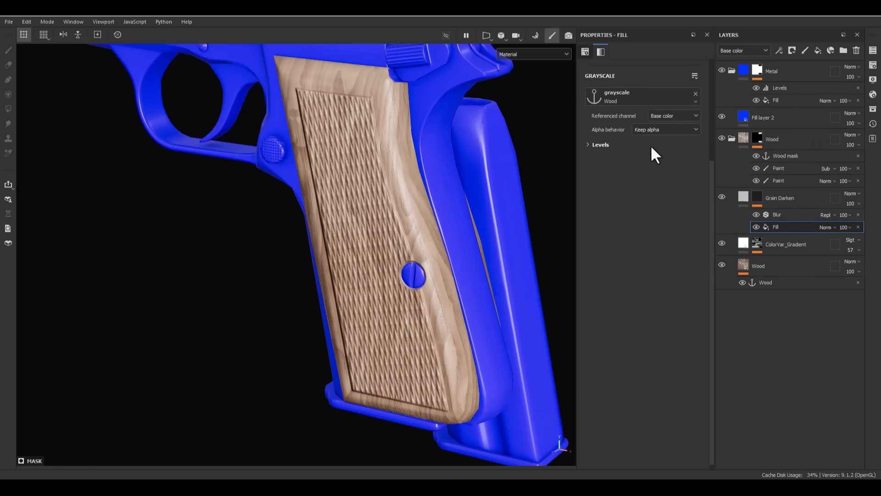
pyautogui.keyDown('alt'); pyautogui.click(757, 197); pyautogui.keyUp('alt')
pyautogui.keyDown('alt'); pyautogui.moveTo(276, 279); pyautogui.dragTo(404, 261); pyautogui.keyUp('alt')
pyautogui.click(783, 216)
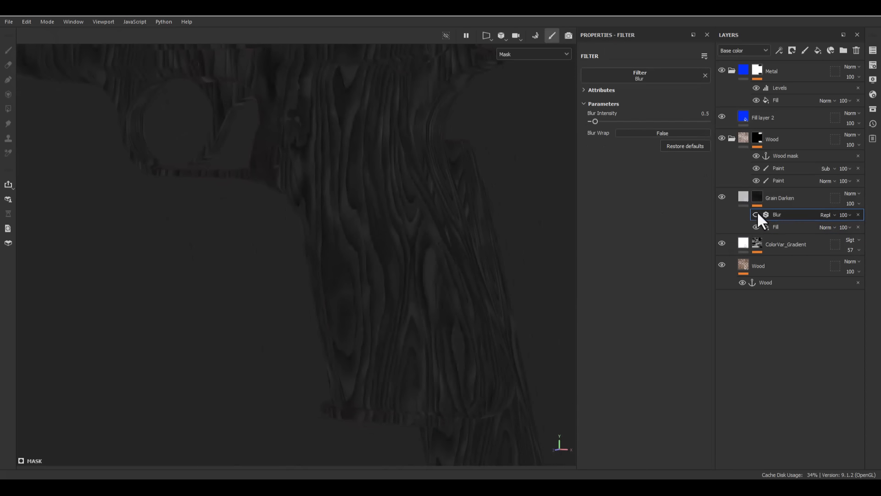
# - Limit the Grain Darken layer to the color and roughness channels and set its roughness to 0.95
pyautogui.click(736, 196)
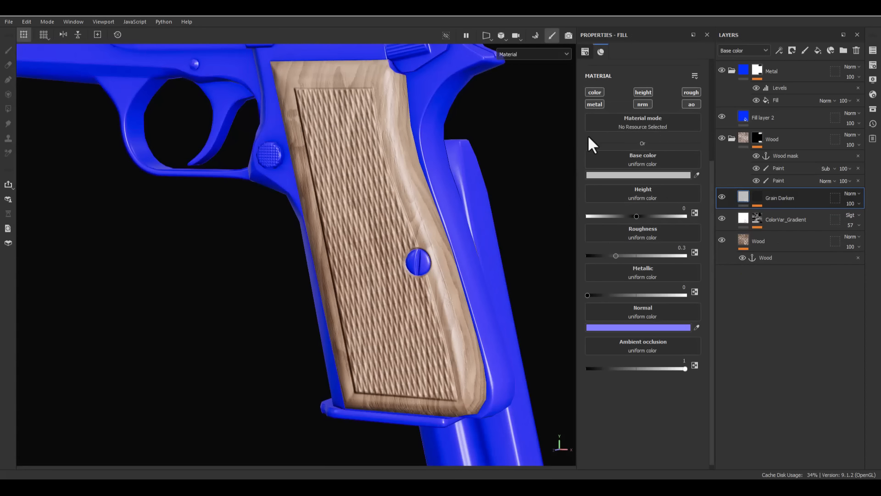
pyautogui.keyDown('alt'); pyautogui.click(596, 93); pyautogui.keyUp('alt')
pyautogui.click(683, 96)
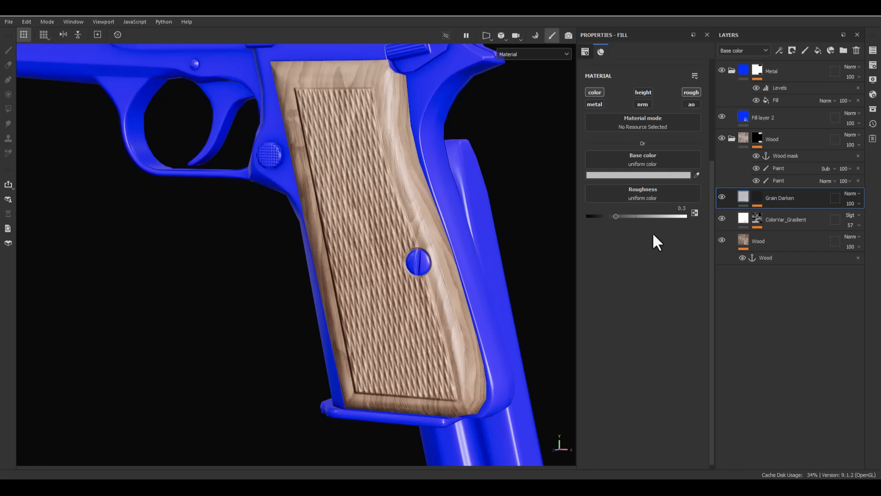
pyautogui.click(675, 208)
pyautogui.write('.95')
pyautogui.press('Return')
# - Set the Grain Darken layer's base color to black (000000) and its opacity to 50
pyautogui.click(674, 175)
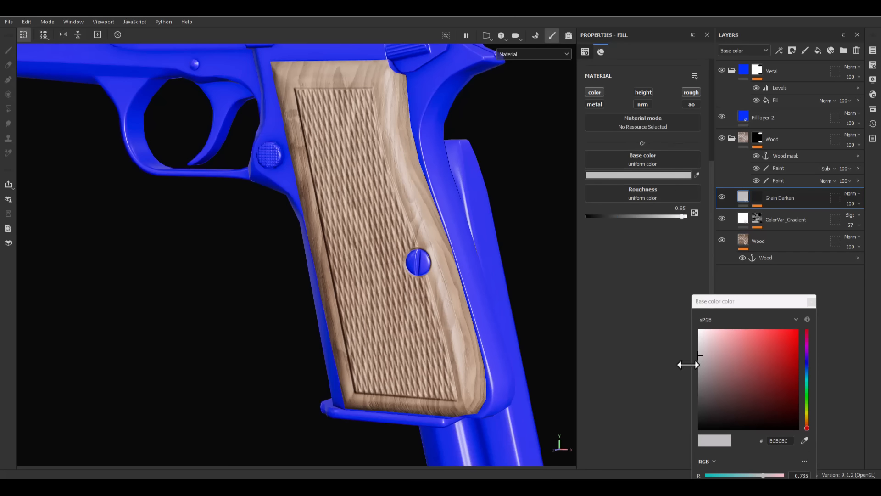
pyautogui.click(707, 403)
pyautogui.moveTo(688, 425); pyautogui.dragTo(644, 454)
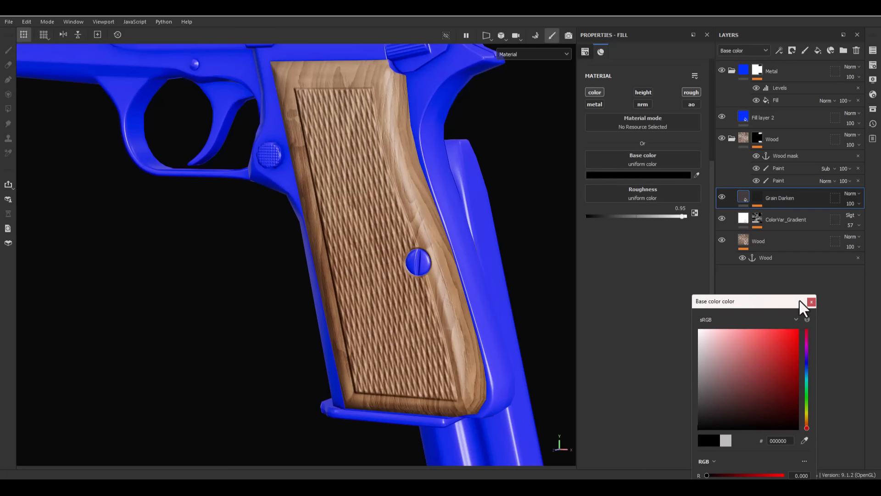
pyautogui.click(811, 302)
pyautogui.click(858, 204)
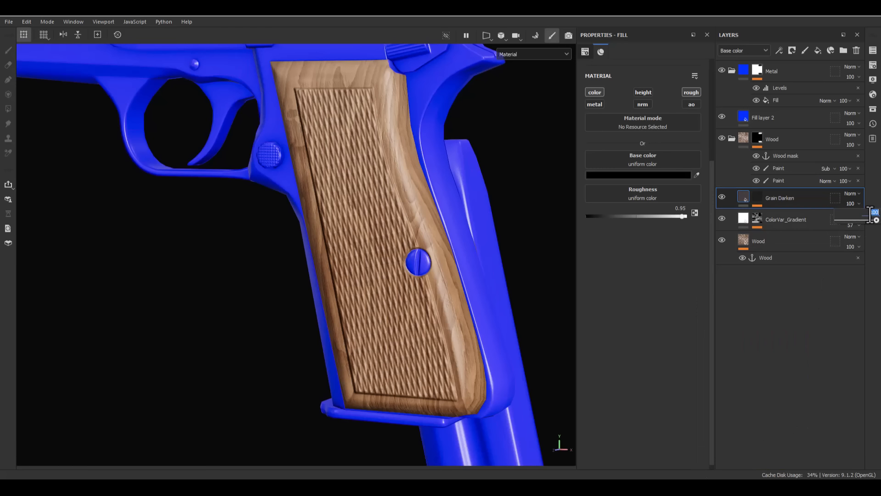
pyautogui.write('50')
pyautogui.press('Return')
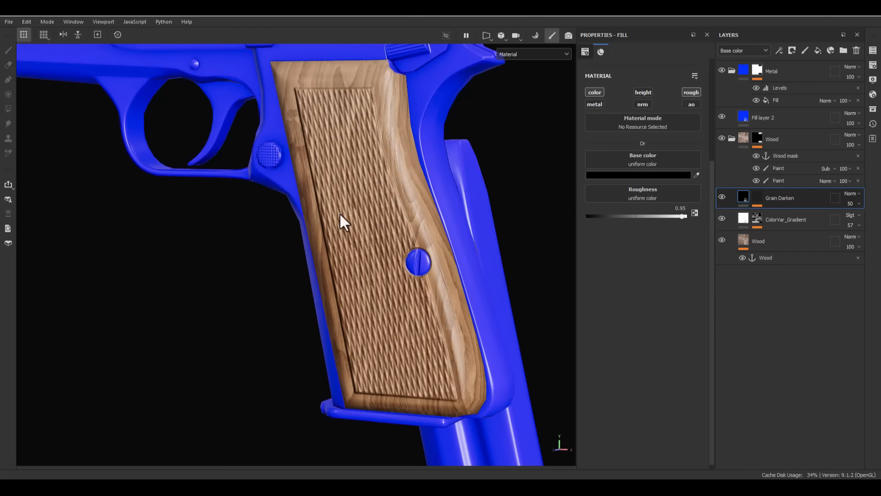
# - Add a fill layer above Grain Darken and name it ColorVar_01
pyautogui.keyDown('alt'); pyautogui.moveTo(313, 224); pyautogui.dragTo(633, 266, button='right'); pyautogui.keyUp('alt')
pyautogui.keyDown('alt'); pyautogui.moveTo(634, 266); pyautogui.dragTo(477, 345, button='middle'); pyautogui.keyUp('alt')
pyautogui.keyDown('alt'); pyautogui.moveTo(477, 346); pyautogui.dragTo(405, 315); pyautogui.keyUp('alt')
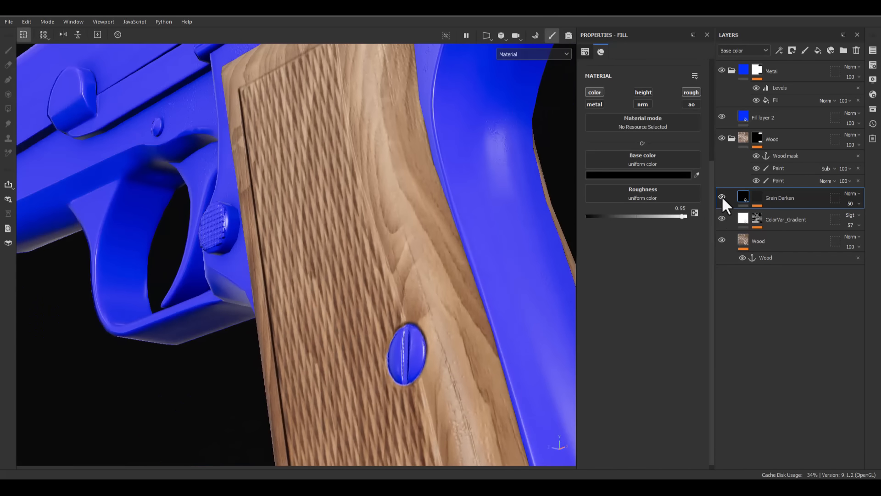
pyautogui.keyDown('alt'); pyautogui.moveTo(345, 317); pyautogui.dragTo(549, 255); pyautogui.keyUp('alt')
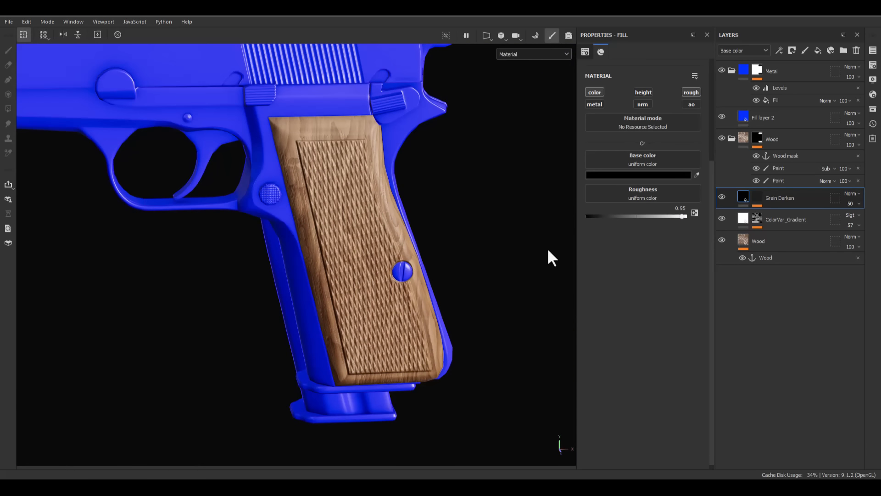
pyautogui.click(818, 50)
pyautogui.doubleClick(772, 198)
pyautogui.write('Co')
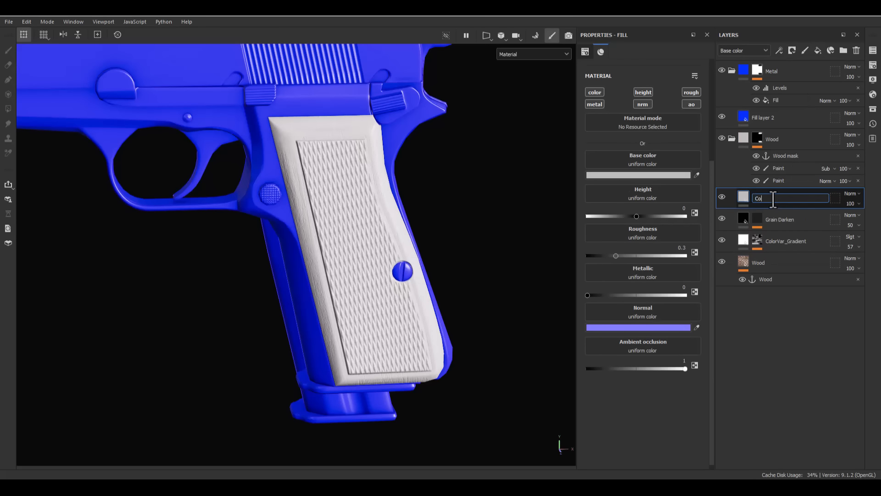
pyautogui.write('lorVar_01')
pyautogui.press('Return')
# - Add another fill layer above ColorVar_01 and name it RoughnessVar_01
pyautogui.click(818, 50)
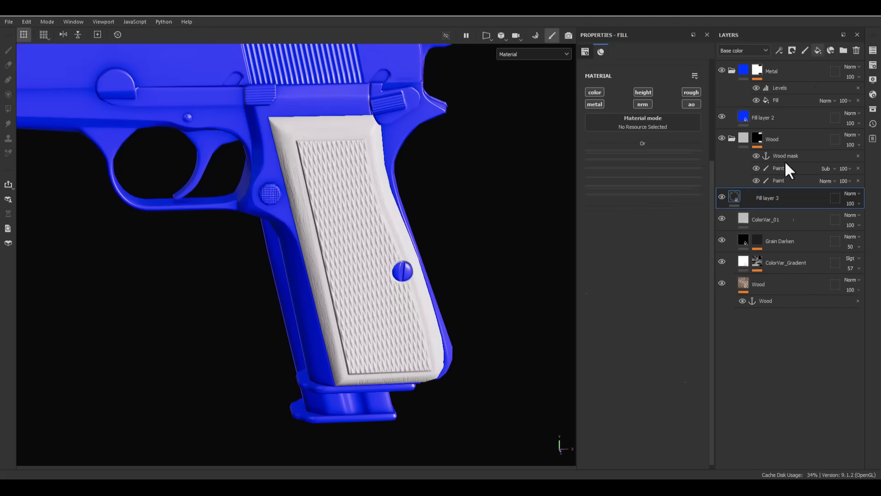
pyautogui.doubleClick(770, 199)
pyautogui.write('Co')
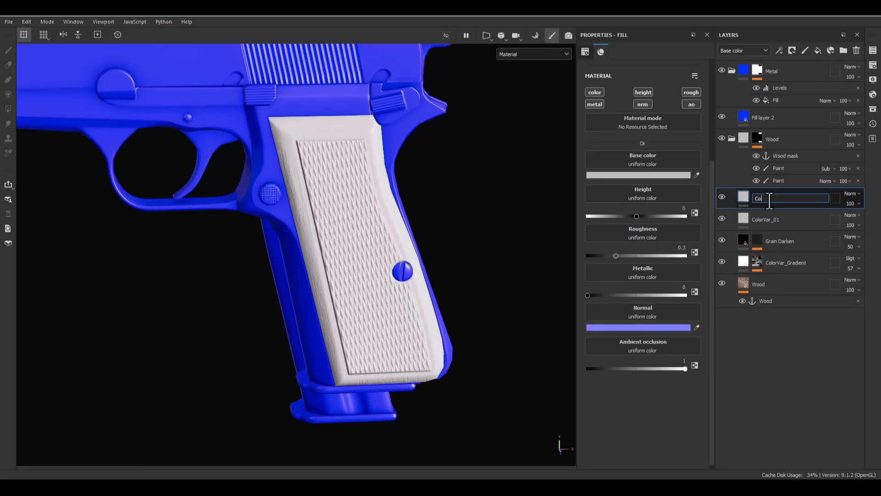
pyautogui.write('ughnessVar_01')
pyautogui.press('Return')
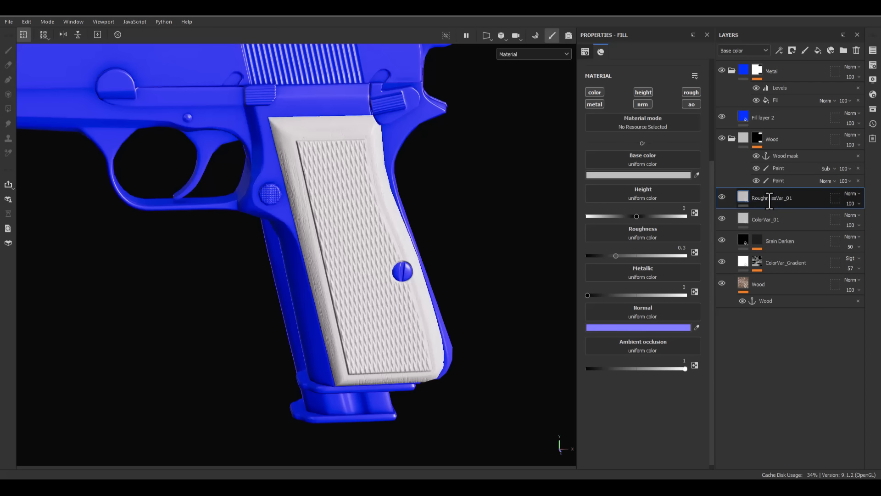
# - Restrict ColorVar_01 to the color channel only and RoughnessVar_01 to the roughness channel only
pyautogui.click(770, 224)
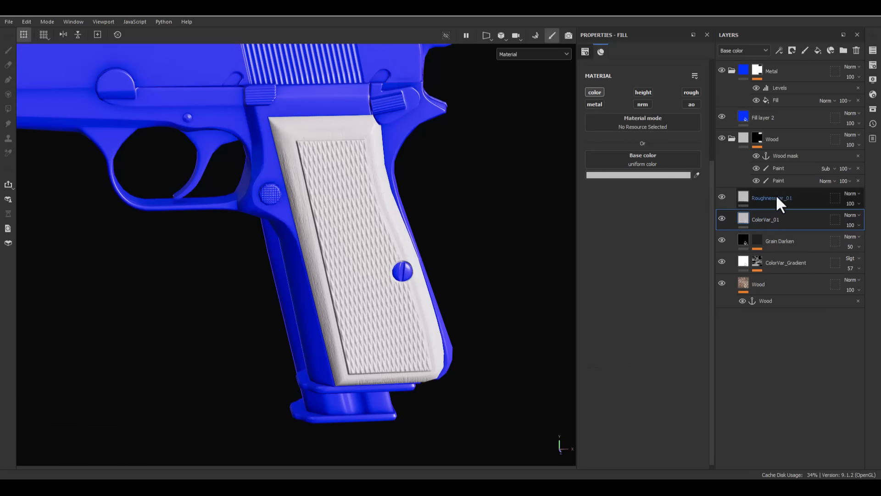
pyautogui.click(743, 190)
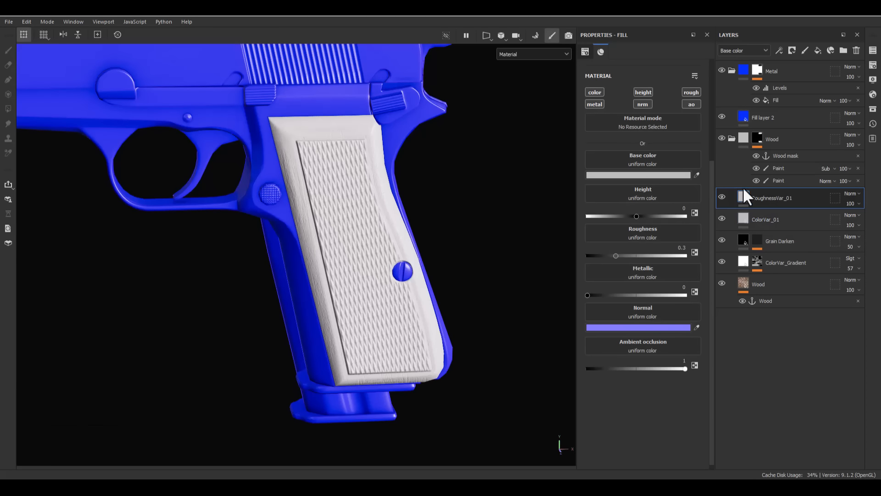
pyautogui.click(693, 92)
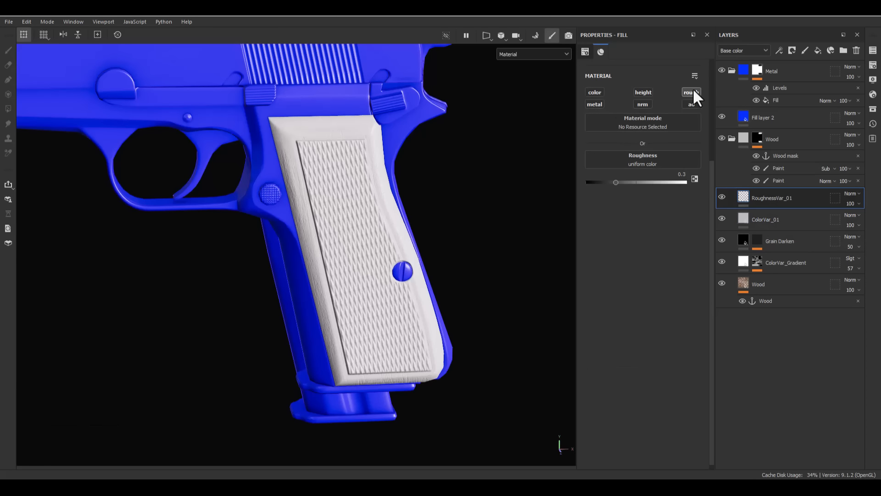
# - Try a roughness of 0.6 on the RoughnessVar_01 layer and settle on 0.5
pyautogui.click(673, 175)
pyautogui.write('0.6')
pyautogui.press('Return')
pyautogui.click(673, 175)
pyautogui.write('0.5')
pyautogui.press('Return')
# - Add a black mask to the RoughnessVar_01 layer and put a fill effect in that mask
pyautogui.rightClick(766, 198)
pyautogui.click(772, 23)
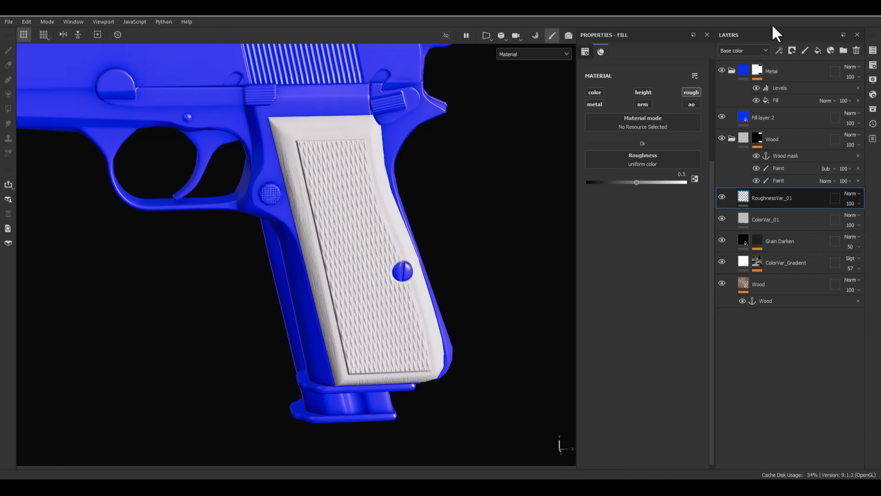
pyautogui.rightClick(774, 209)
pyautogui.click(778, 371)
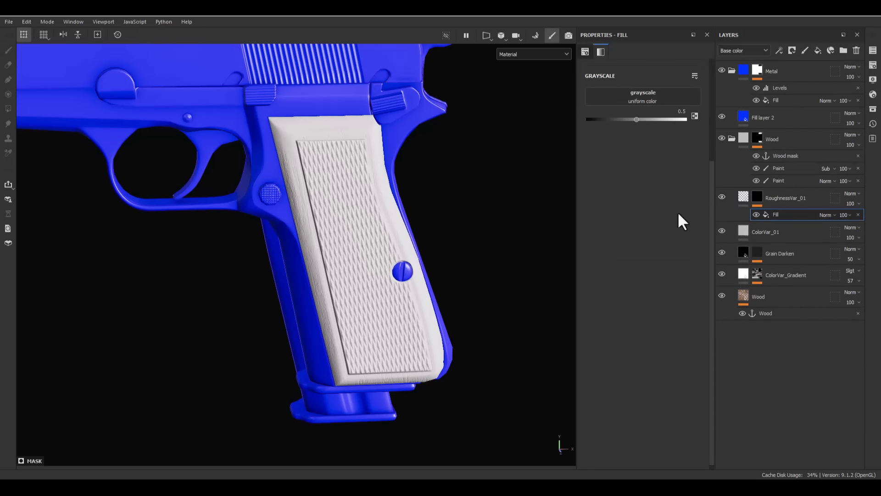
# - Search the textures for "smud" and assign Grunge Wipe Smudgy Soft to the RoughnessVar_01 mask's fill effect
pyautogui.click(654, 100)
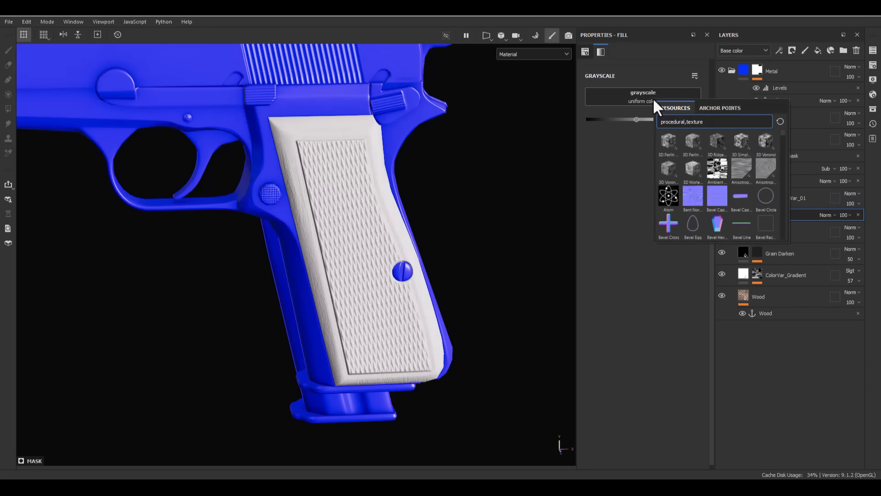
pyautogui.click(656, 94)
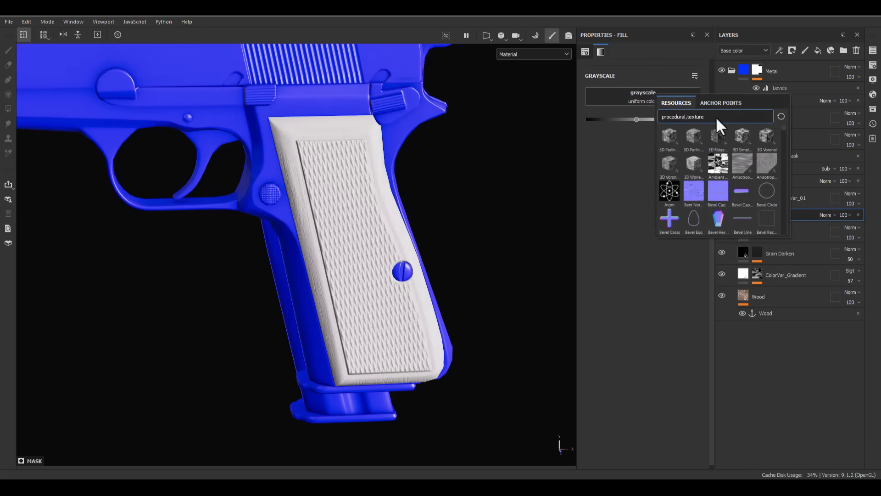
pyautogui.write('smud')
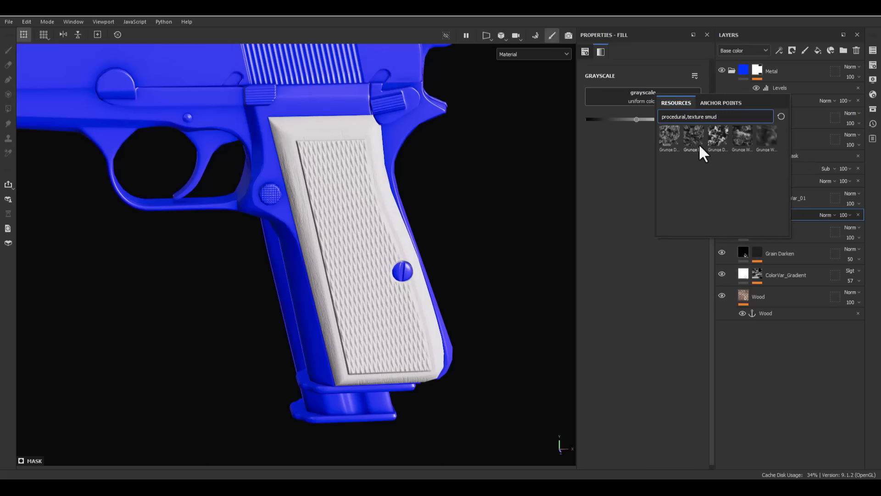
pyautogui.moveTo(700, 146)
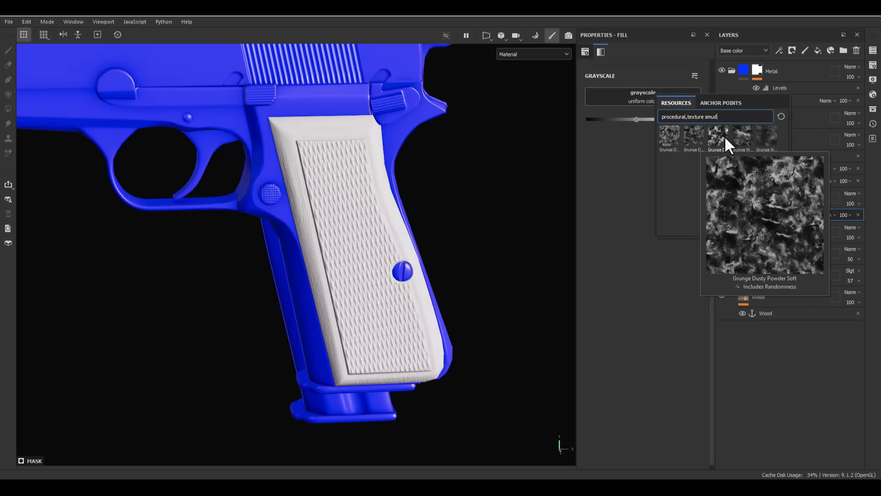
pyautogui.moveTo(749, 137)
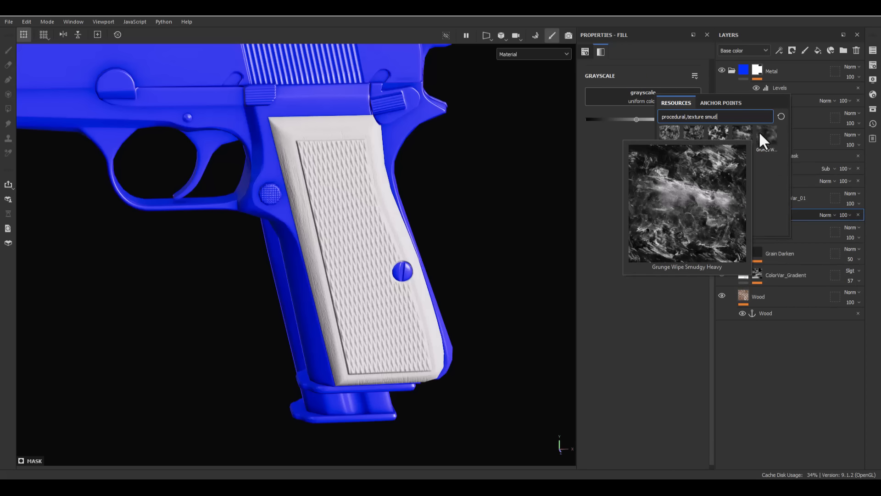
pyautogui.click(768, 132)
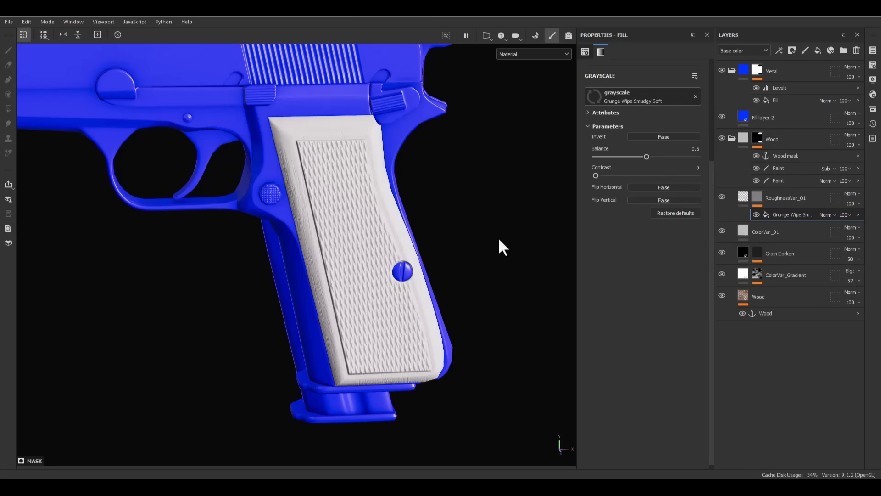
# - View the RoughnessVar_01 mask on the model and set the grunge fill's tiling to 4
pyautogui.keyDown('alt'); pyautogui.moveTo(503, 246); pyautogui.dragTo(330, 257); pyautogui.keyUp('alt')
pyautogui.keyDown('alt'); pyautogui.click(757, 198); pyautogui.keyUp('alt')
pyautogui.keyDown('alt'); pyautogui.moveTo(191, 243); pyautogui.dragTo(365, 203); pyautogui.keyUp('alt')
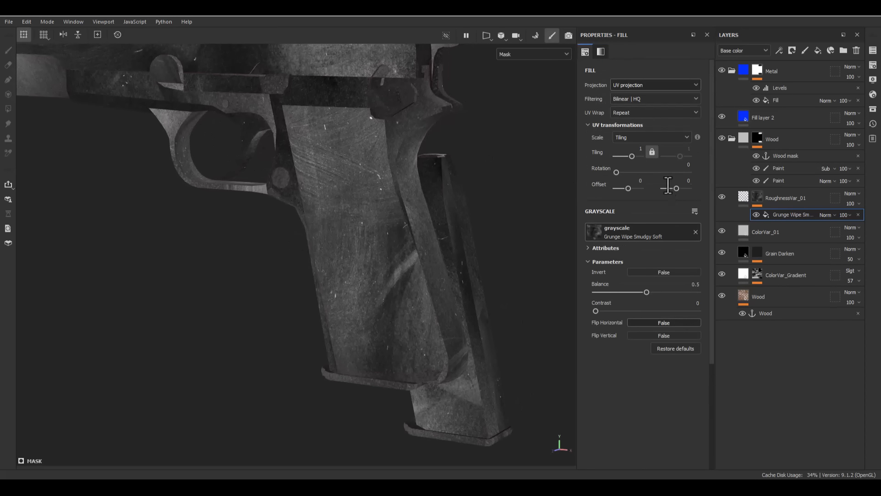
pyautogui.moveTo(632, 156); pyautogui.dragTo(634, 156)
pyautogui.keyDown('alt'); pyautogui.moveTo(408, 211); pyautogui.dragTo(349, 233); pyautogui.keyUp('alt')
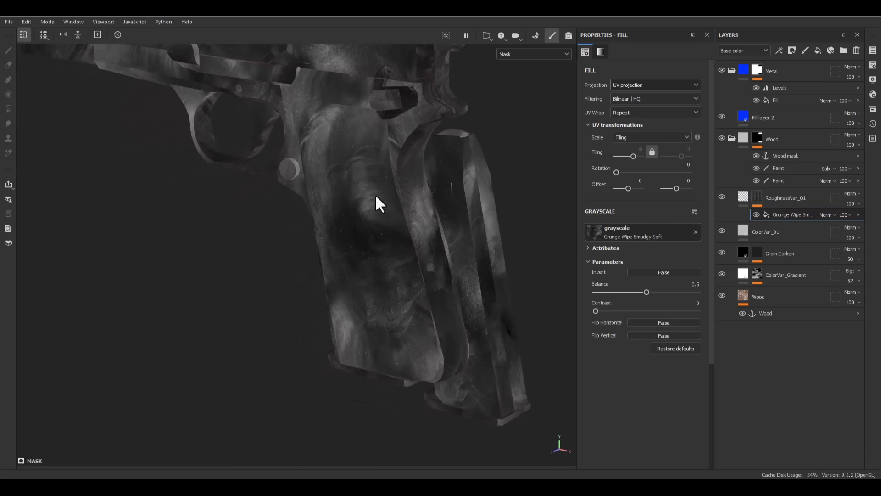
pyautogui.moveTo(633, 156); pyautogui.dragTo(635, 156)
pyautogui.keyDown('alt'); pyautogui.moveTo(452, 243); pyautogui.dragTo(488, 232); pyautogui.keyUp('alt')
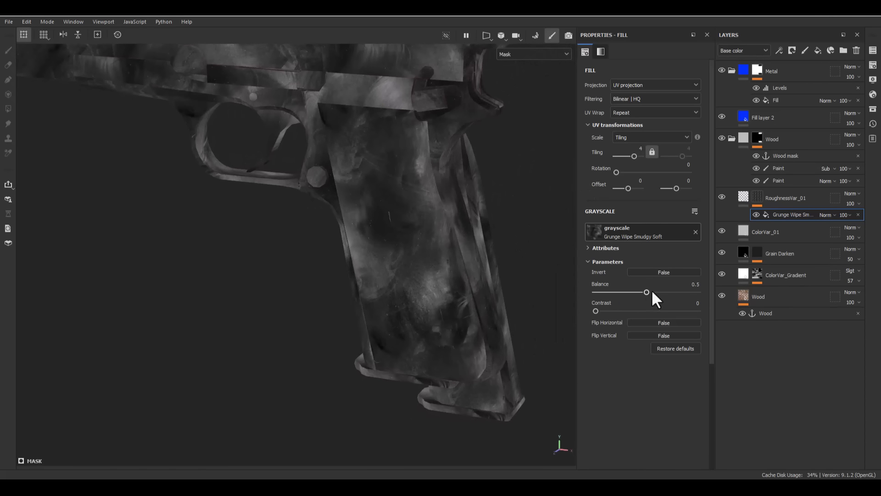
# - Set the grunge's balance to 0.58 and contrast to 0.41, invert it, and return to the material view
pyautogui.click(618, 311)
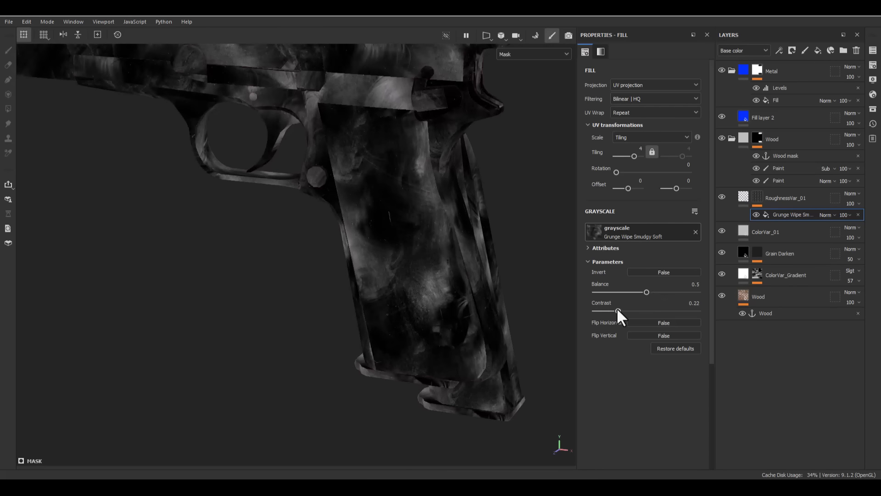
pyautogui.moveTo(647, 292); pyautogui.dragTo(637, 311)
pyautogui.click(673, 271)
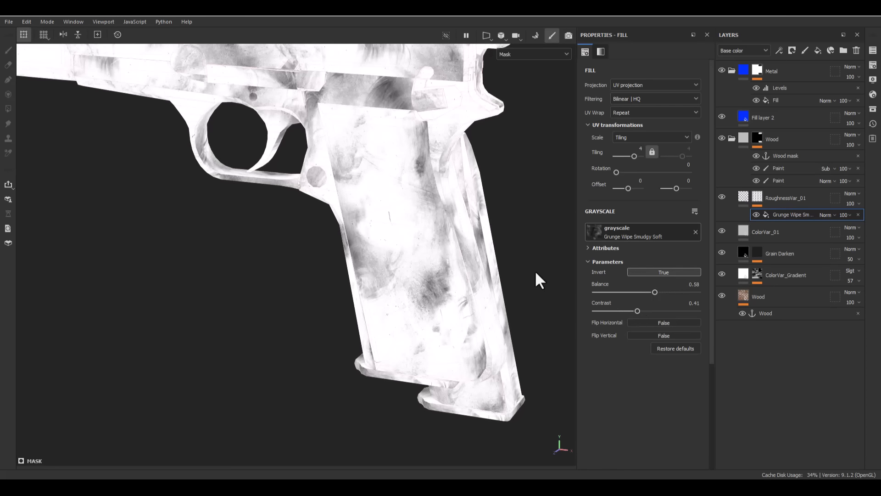
pyautogui.press('m')
pyautogui.scroll(2, 464, 242)
pyautogui.keyDown('alt'); pyautogui.moveTo(363, 246); pyautogui.dragTo(340, 216); pyautogui.keyUp('alt')
# - Add a black mask to the ColorVar_01 layer and put a fill effect in that mask
pyautogui.click(768, 224)
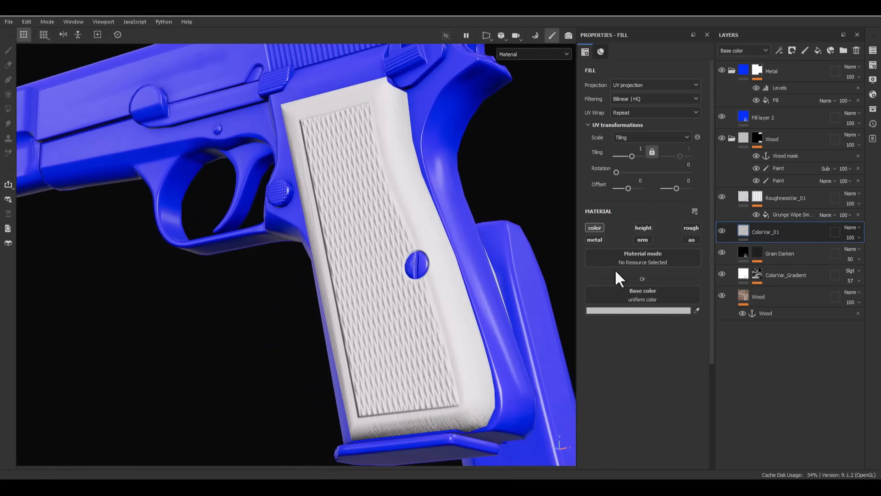
pyautogui.rightClick(751, 230)
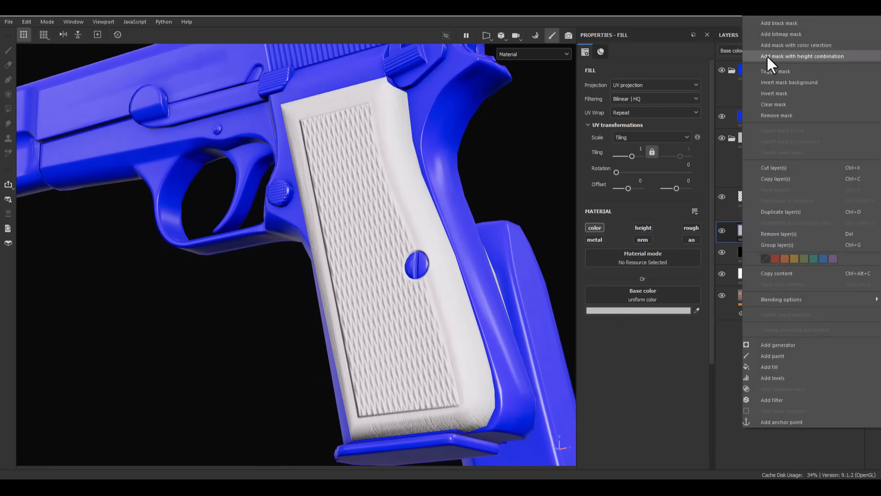
pyautogui.click(772, 22)
pyautogui.rightClick(760, 225)
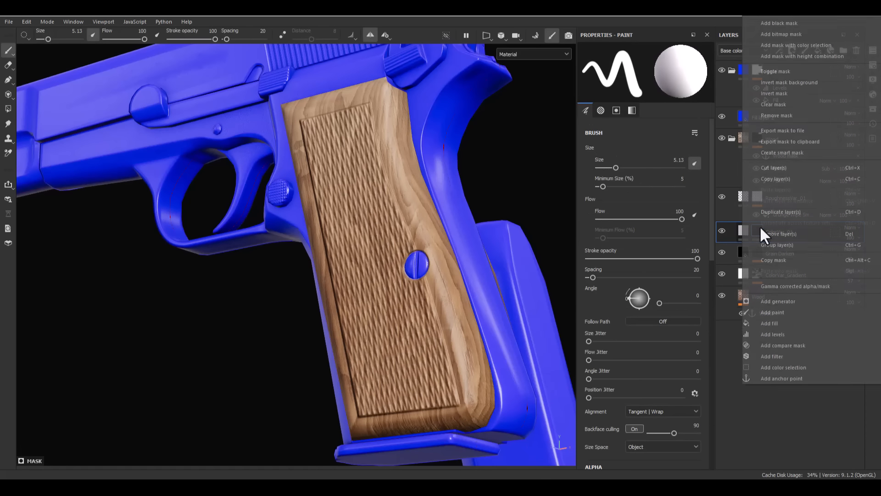
pyautogui.click(767, 320)
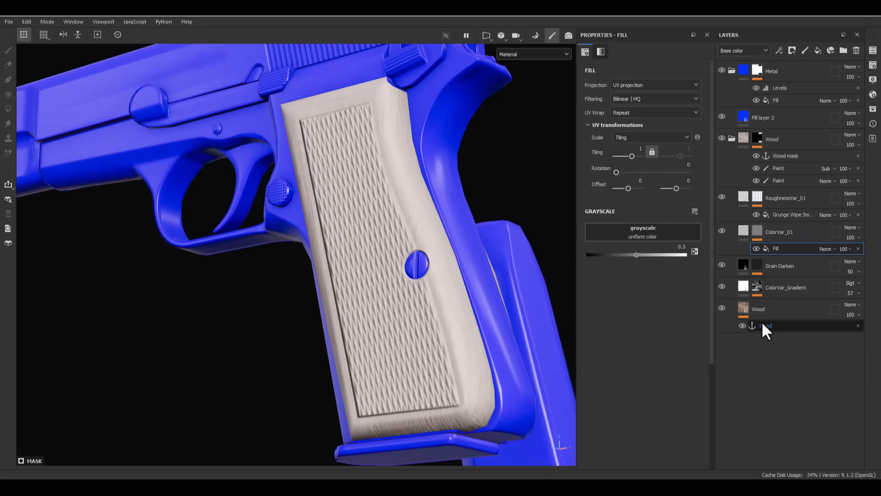
# - Search the textures for "paint pee" and assign Grunge Paint Peeled to the ColorVar_01 mask's fill effect
pyautogui.click(623, 233)
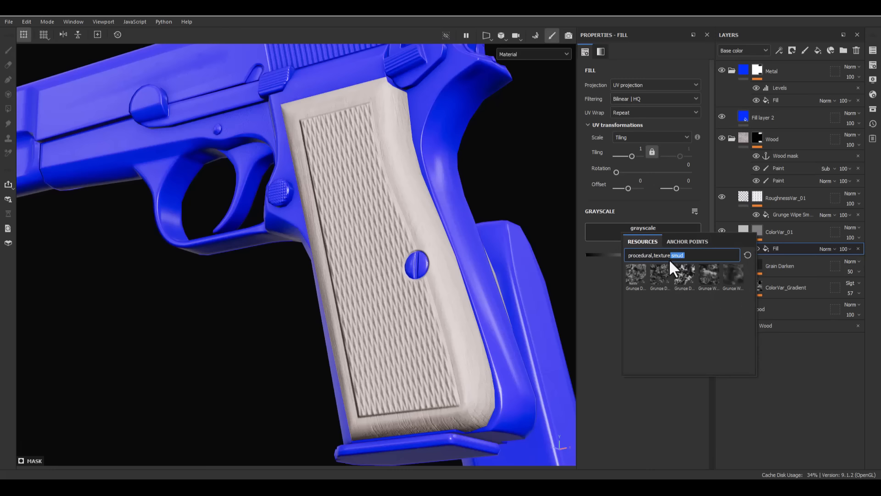
pyautogui.write('pai')
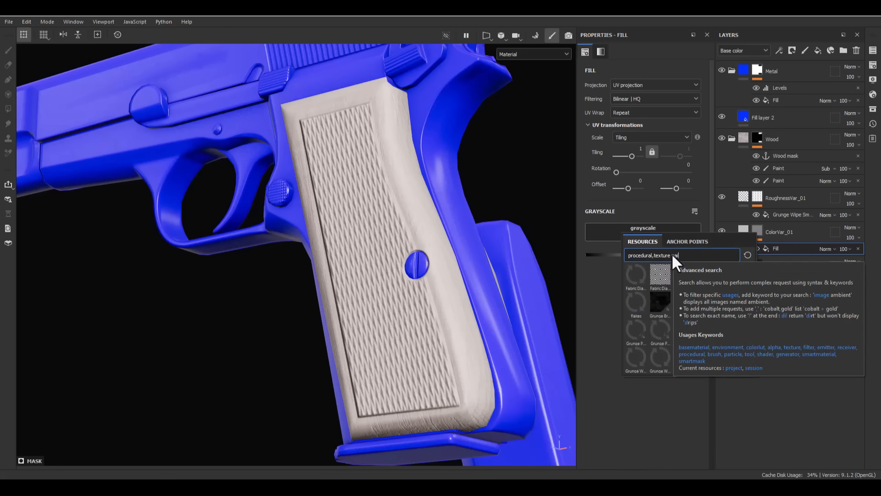
pyautogui.write('nt pee')
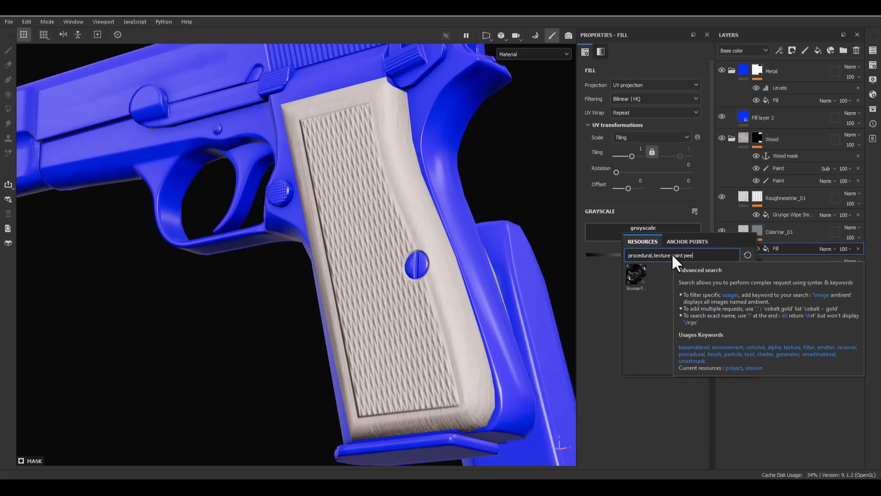
pyautogui.click(635, 274)
pyautogui.keyDown('alt'); pyautogui.moveTo(436, 338); pyautogui.dragTo(416, 369); pyautogui.keyUp('alt')
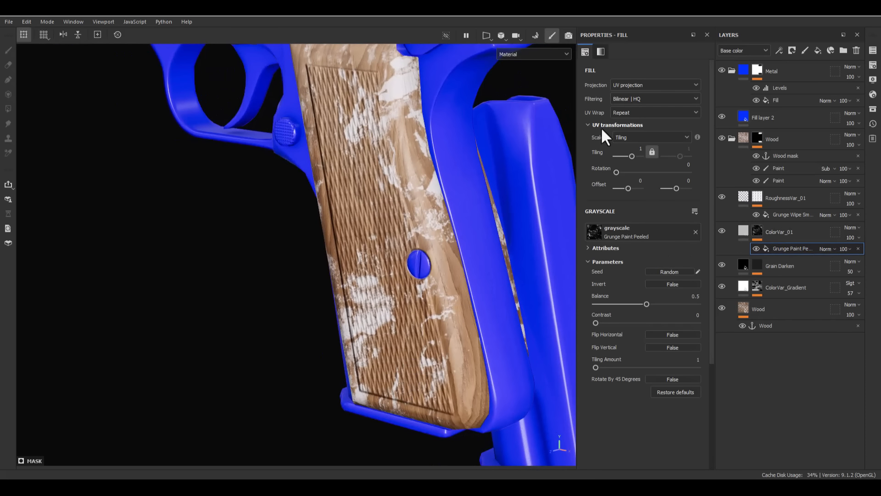
# - Try Tri-planar projection on the Grunge Paint Peeled fill in the ColorVar_01 mask
pyautogui.click(677, 85)
pyautogui.click(631, 115)
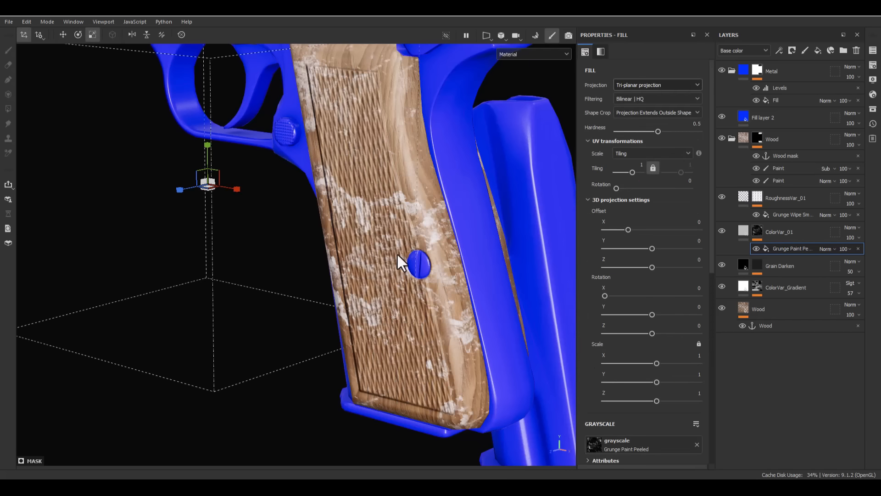
pyautogui.keyDown('alt'); pyautogui.moveTo(397, 253); pyautogui.dragTo(410, 266); pyautogui.keyUp('alt')
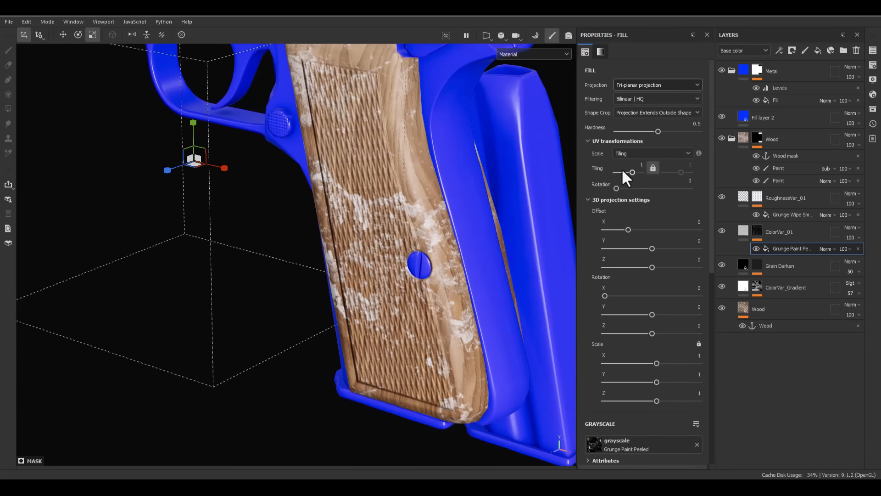
# - Set the Grunge Paint Peeled fill's balance to 0.8 and try inverting it, leaving Invert at False
pyautogui.scroll(-4, 642, 351)
pyautogui.moveTo(646, 407); pyautogui.dragTo(678, 407)
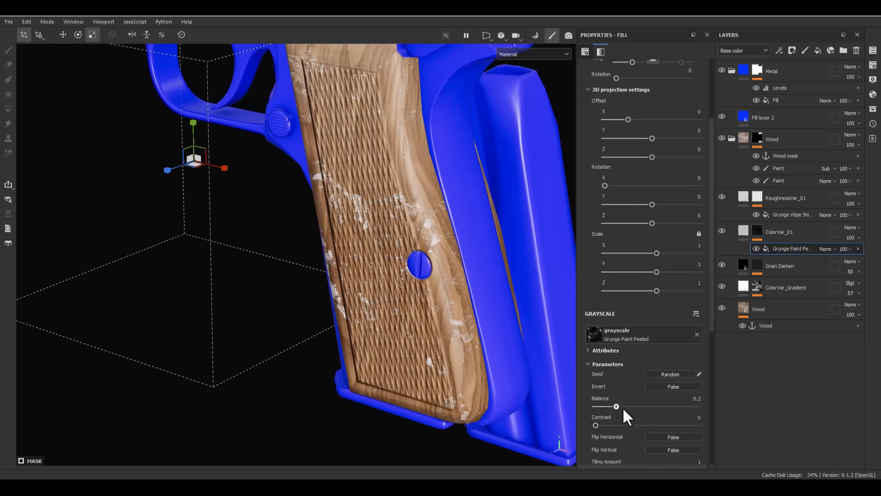
pyautogui.click(672, 387)
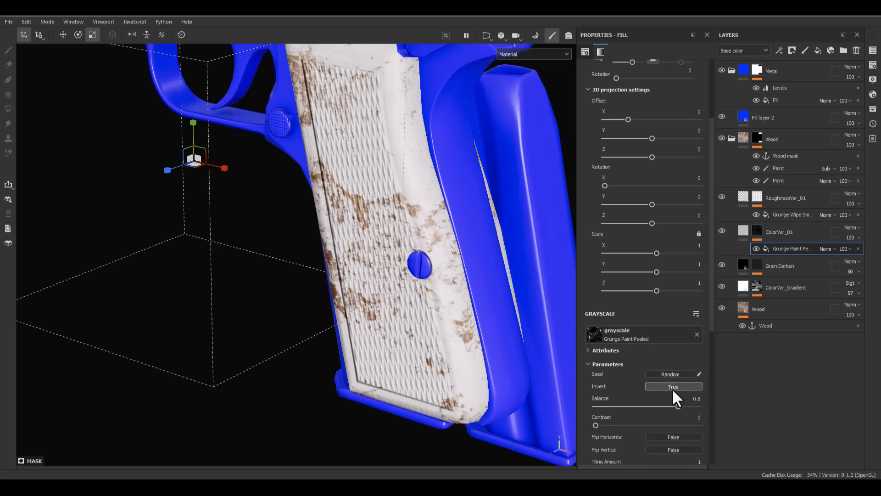
pyautogui.click(672, 388)
# - Switch the Grunge Paint Peeled fill back to UV projection and check the grip
pyautogui.scroll(3, 677, 377)
pyautogui.keyDown('alt'); pyautogui.moveTo(427, 285); pyautogui.dragTo(387, 257); pyautogui.keyUp('alt')
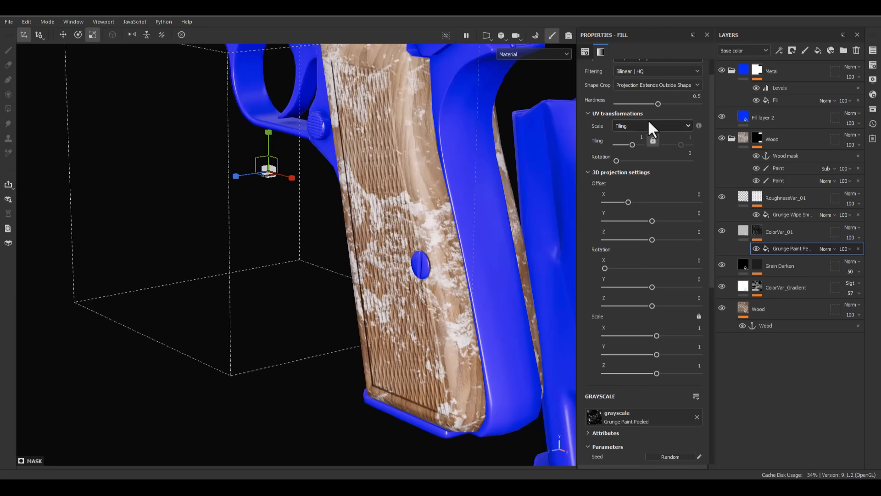
pyautogui.scroll(1, 635, 117)
pyautogui.click(632, 86)
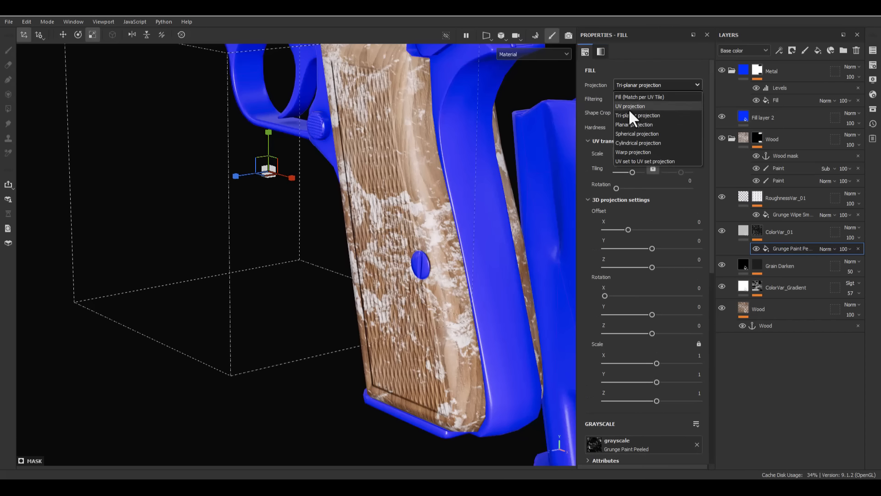
pyautogui.click(629, 107)
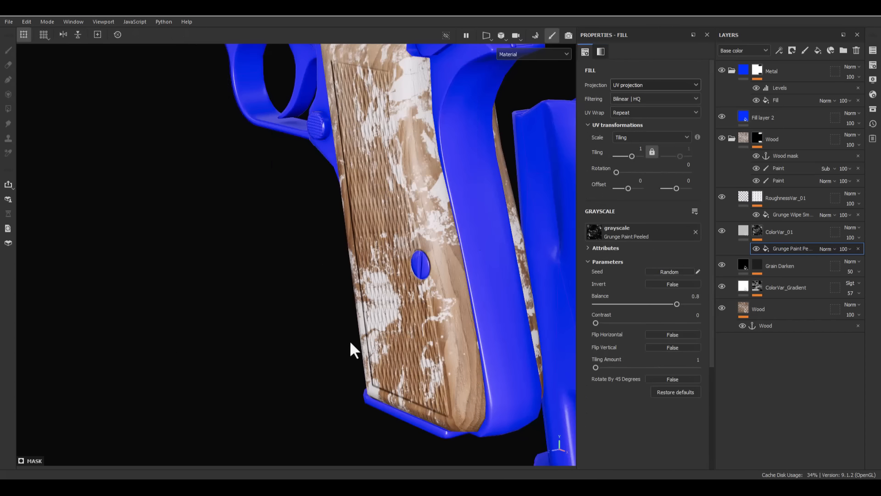
pyautogui.keyDown('alt'); pyautogui.moveTo(379, 311); pyautogui.dragTo(432, 291); pyautogui.keyUp('alt')
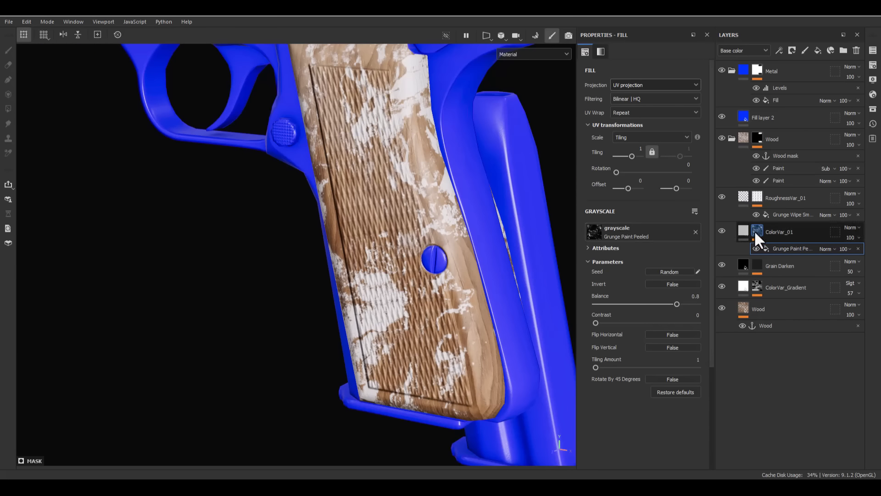
# - Set the opacity of the Grunge Paint Peeled fill effect to 50
pyautogui.click(847, 249)
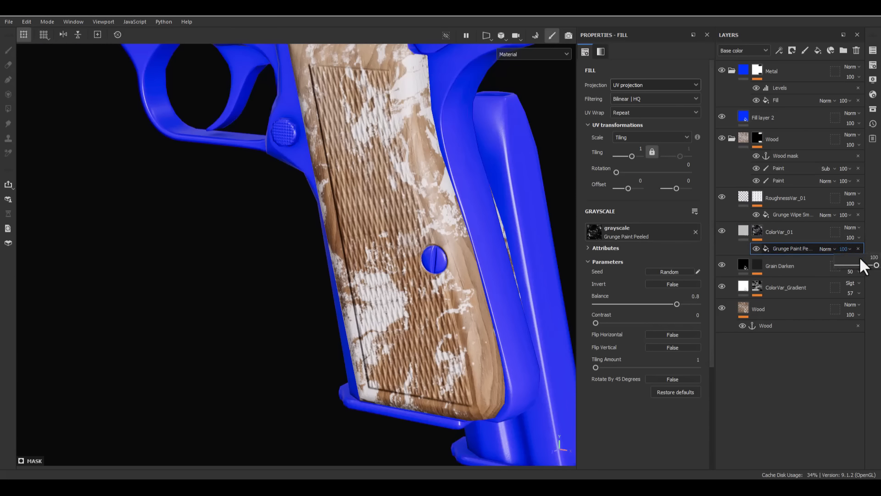
pyautogui.doubleClick(867, 257)
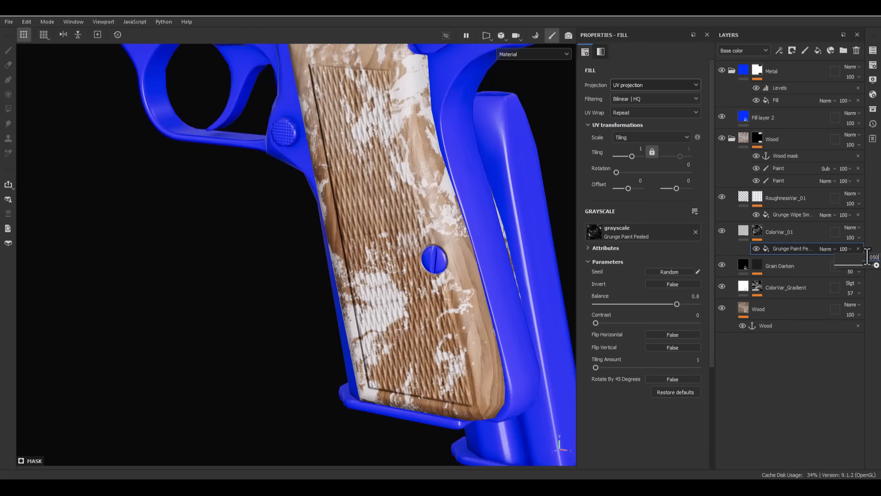
pyautogui.write('50')
pyautogui.press('Return')
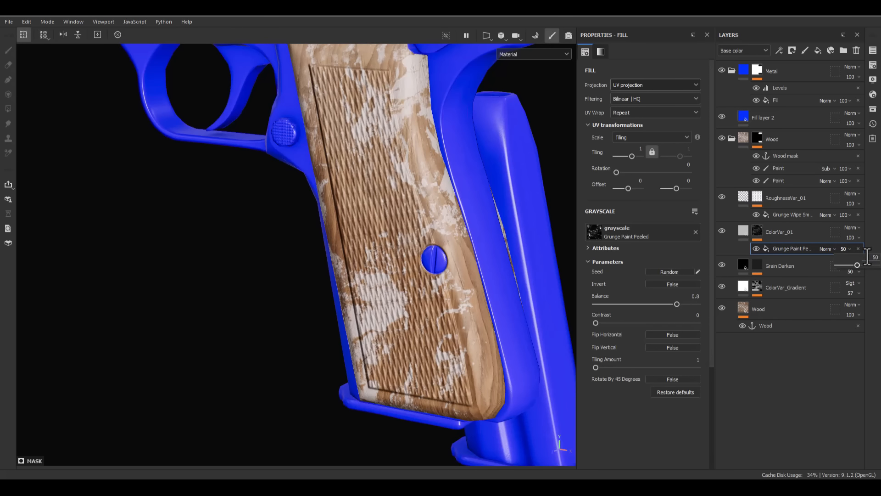
# - Change the ColorVar_01 layer's base color to warm tan C09151 and set its blending mode to Overlay
pyautogui.click(745, 231)
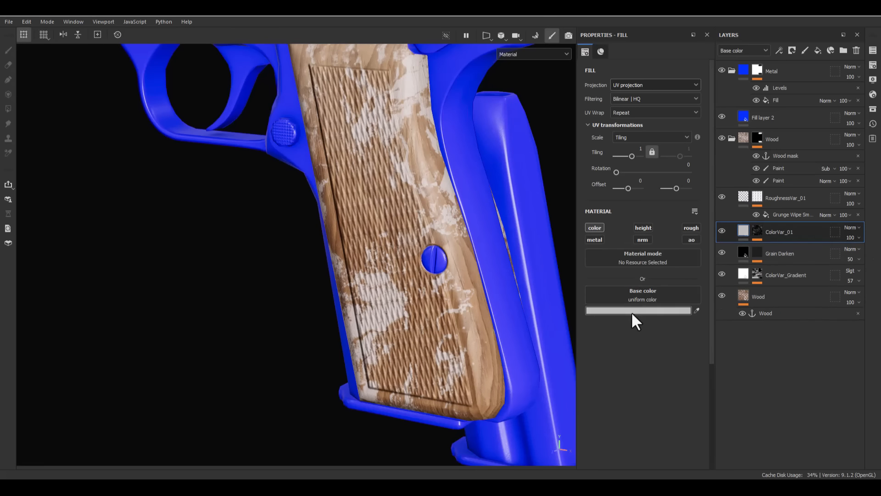
pyautogui.click(631, 311)
pyautogui.moveTo(802, 428); pyautogui.dragTo(806, 418)
pyautogui.click(771, 356)
pyautogui.moveTo(758, 340); pyautogui.dragTo(756, 351)
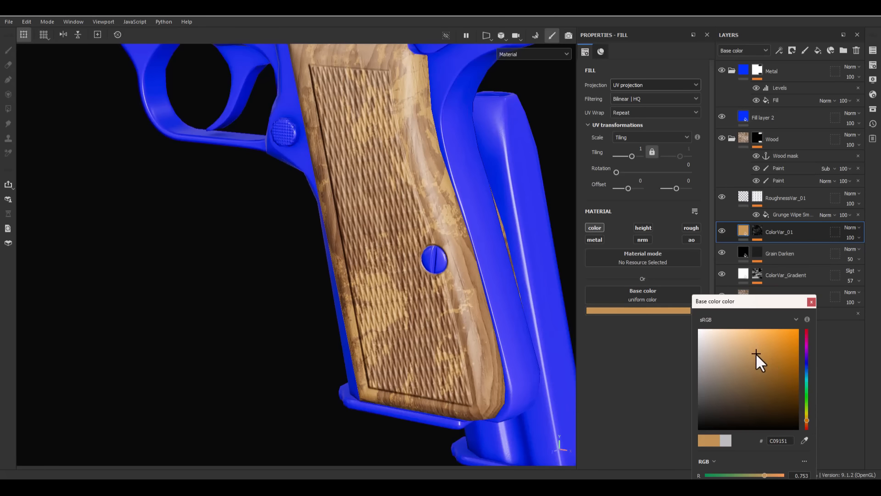
pyautogui.click(812, 302)
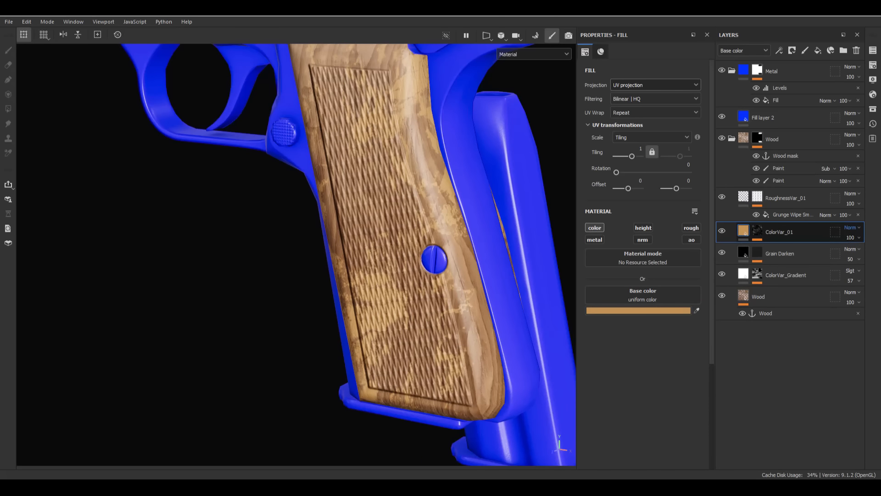
pyautogui.press('o')
pyautogui.keyDown('alt'); pyautogui.keyDown('shift'); pyautogui.moveTo(287, 288); pyautogui.dragTo(367, 275); pyautogui.keyUp('shift'); pyautogui.keyUp('alt')
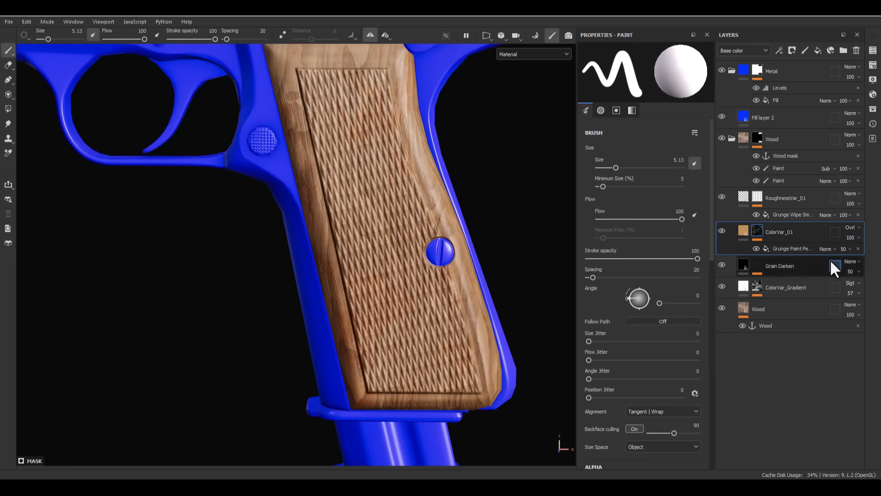
# - Try an opacity of 73 on the Grunge Paint Peeled fill effect and inspect the grip up close
pyautogui.click(844, 249)
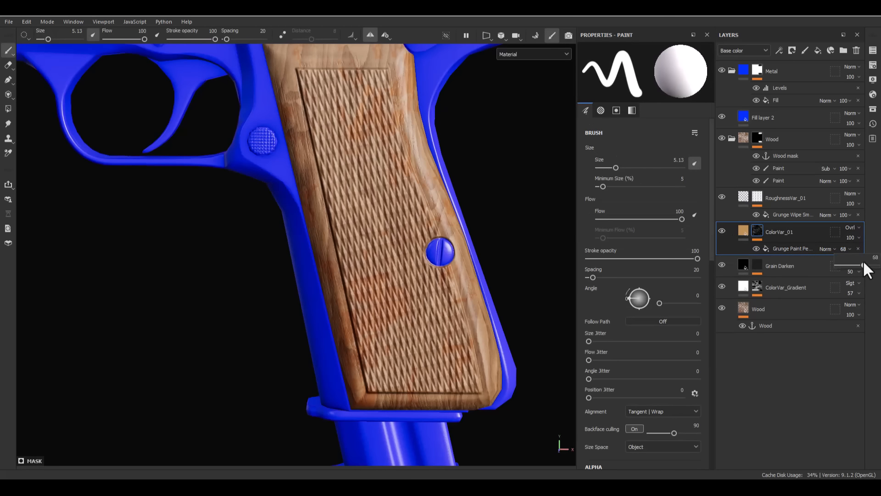
pyautogui.moveTo(864, 261); pyautogui.dragTo(876, 266)
pyautogui.keyDown('alt'); pyautogui.moveTo(383, 143); pyautogui.dragTo(316, 98); pyautogui.keyUp('alt')
pyautogui.keyDown('alt'); pyautogui.moveTo(316, 98); pyautogui.dragTo(407, 321, button='right'); pyautogui.keyUp('alt')
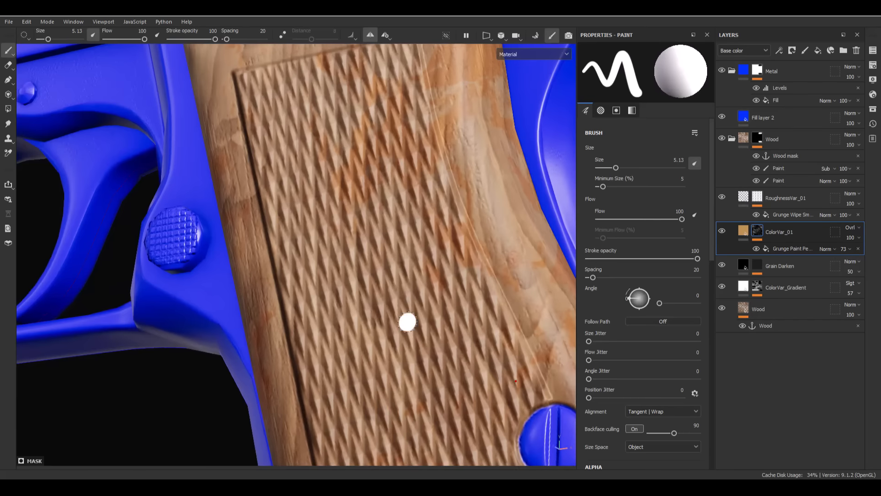
pyautogui.keyDown('alt'); pyautogui.moveTo(459, 87); pyautogui.dragTo(328, 228, button='middle'); pyautogui.keyUp('alt')
pyautogui.keyDown('alt'); pyautogui.moveTo(329, 229); pyautogui.dragTo(318, 246); pyautogui.keyUp('alt')
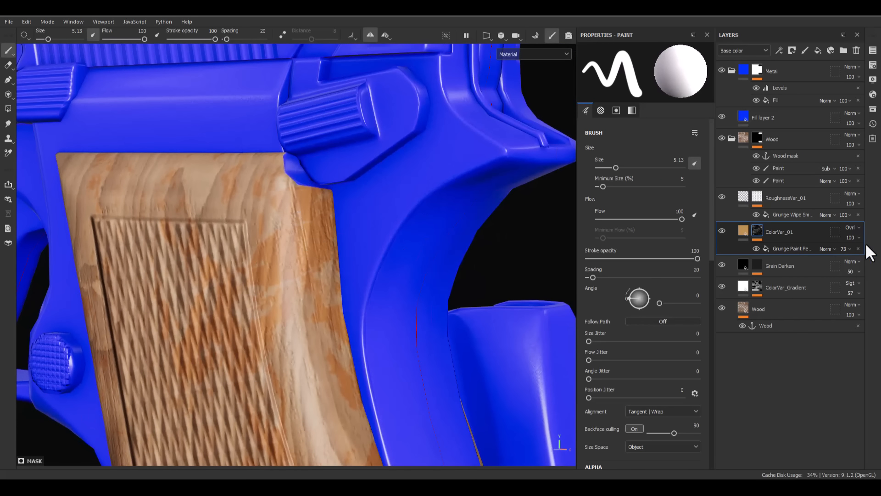
# - Lower the Grunge Paint Peeled fill effect's opacity to 49 and check the result along the grip
pyautogui.click(847, 247)
pyautogui.moveTo(844, 261); pyautogui.dragTo(856, 268)
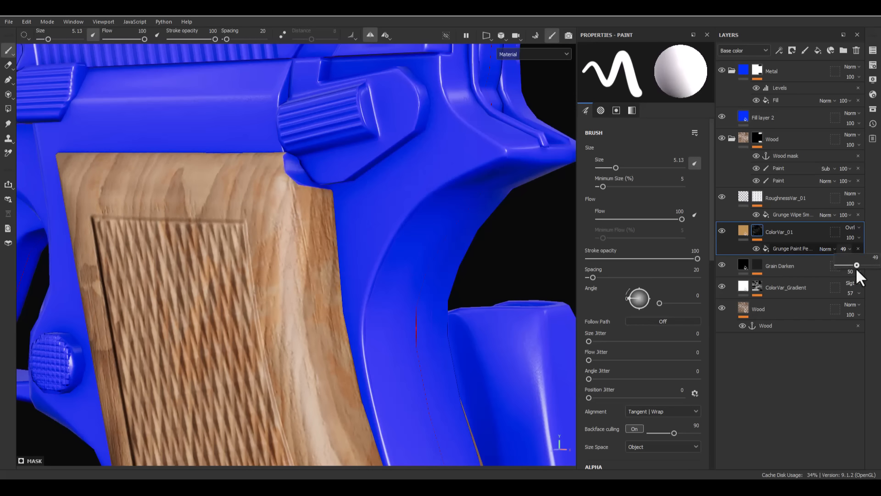
pyautogui.keyDown('alt'); pyautogui.moveTo(362, 174); pyautogui.dragTo(295, 27, button='right'); pyautogui.keyUp('alt')
pyautogui.keyDown('alt'); pyautogui.moveTo(273, 289); pyautogui.dragTo(257, 123, button='middle'); pyautogui.keyUp('alt')
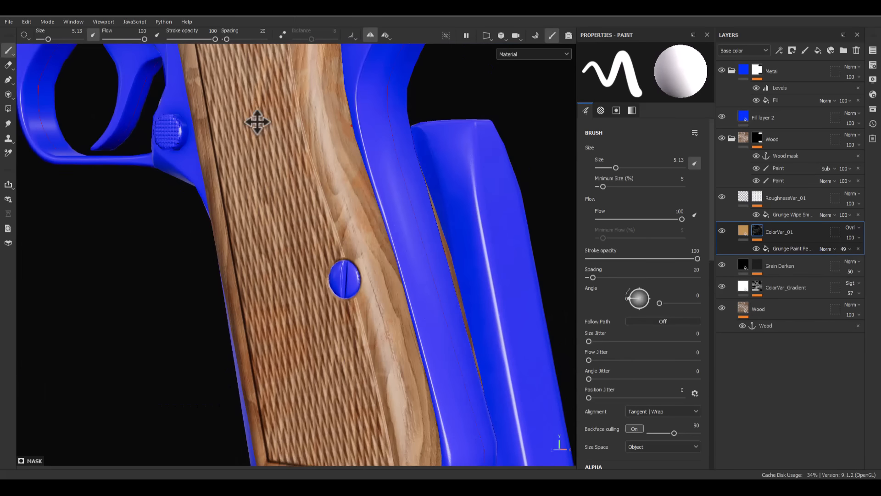
# - Set the Grunge Paint Peeled fill's tiling to 2 and view the ColorVar_01 mask on the model
pyautogui.click(768, 251)
pyautogui.press('Return')
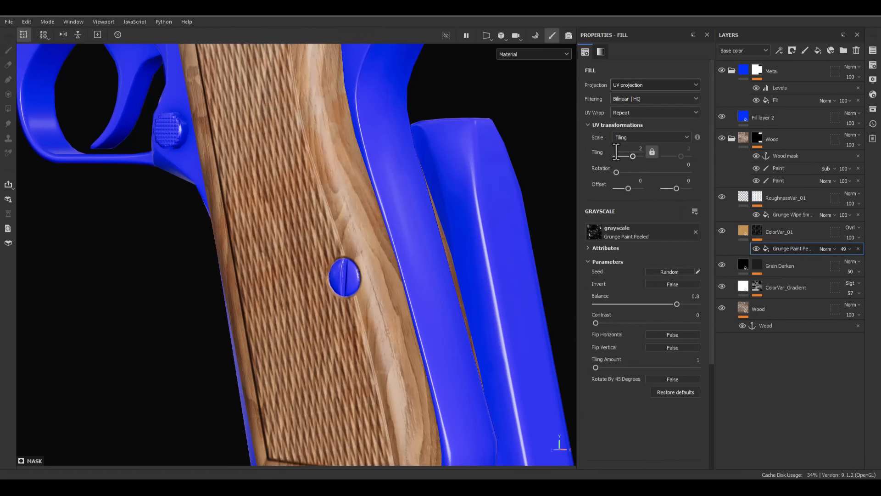
pyautogui.keyDown('alt'); pyautogui.click(758, 232); pyautogui.keyUp('alt')
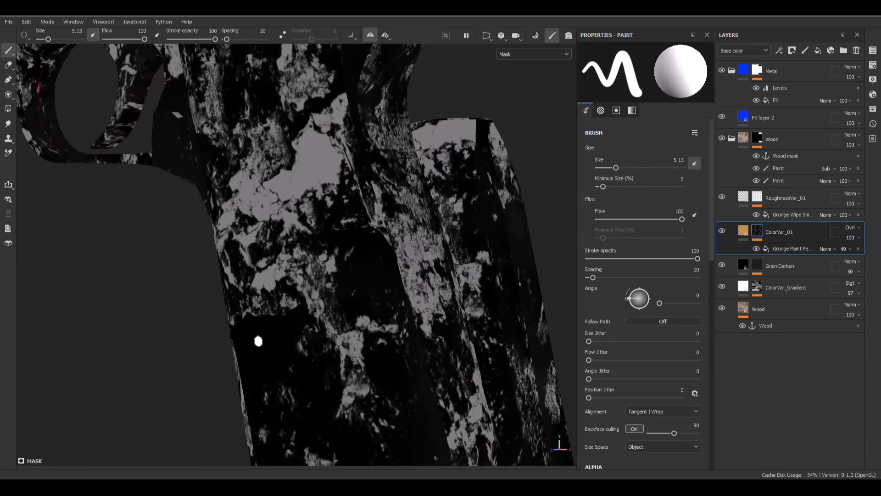
pyautogui.keyDown('alt'); pyautogui.moveTo(275, 293); pyautogui.dragTo(321, 258); pyautogui.keyUp('alt')
pyautogui.keyDown('alt'); pyautogui.moveTo(321, 258); pyautogui.dragTo(279, 162, button='right'); pyautogui.keyUp('alt')
pyautogui.keyDown('alt'); pyautogui.moveTo(342, 239); pyautogui.dragTo(344, 260, button='middle'); pyautogui.keyUp('alt')
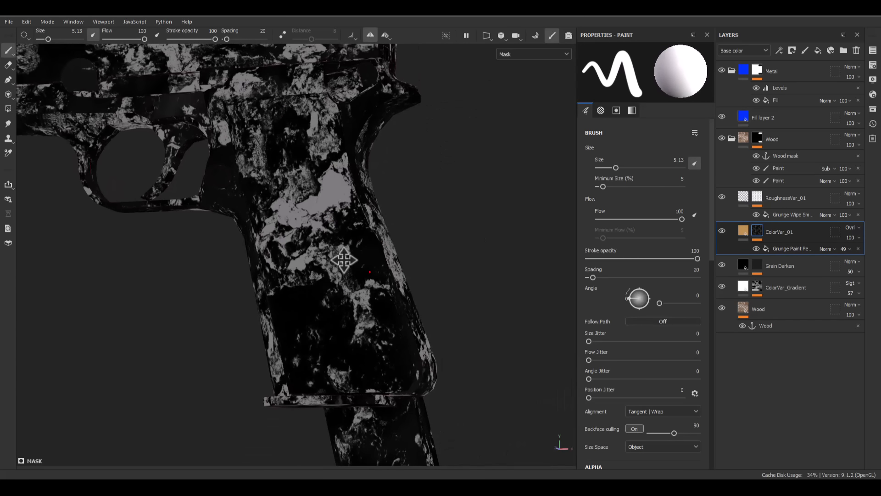
# - Set the Grunge Paint Peeled fill's balance to about 0.88 and invert it
pyautogui.click(799, 248)
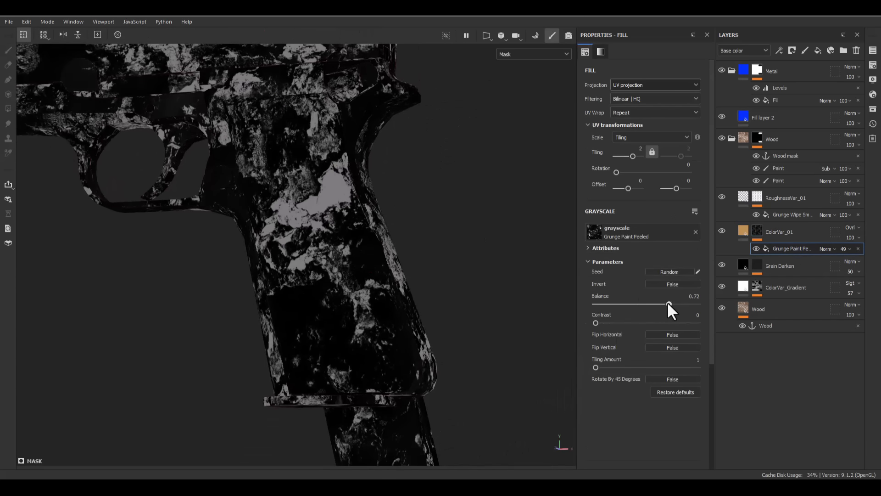
pyautogui.moveTo(676, 303)
pyautogui.mouseDown()
pyautogui.moveTo(693, 301)
pyautogui.moveTo(660, 311)
pyautogui.moveTo(654, 302)
pyautogui.moveTo(694, 299)
pyautogui.moveTo(686, 303)
pyautogui.mouseUp()
pyautogui.click(668, 285)
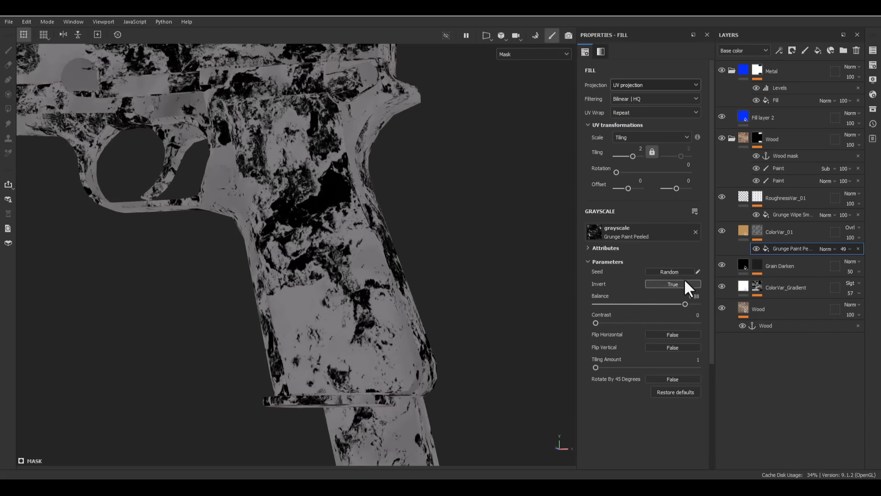
# - Return to the material view and toggle the ColorVar_01 layer's visibility to compare the grip with and without it
pyautogui.click(744, 230)
pyautogui.keyDown('alt'); pyautogui.moveTo(361, 258); pyautogui.dragTo(321, 307); pyautogui.keyUp('alt')
pyautogui.click(726, 230)
pyautogui.click(726, 230)
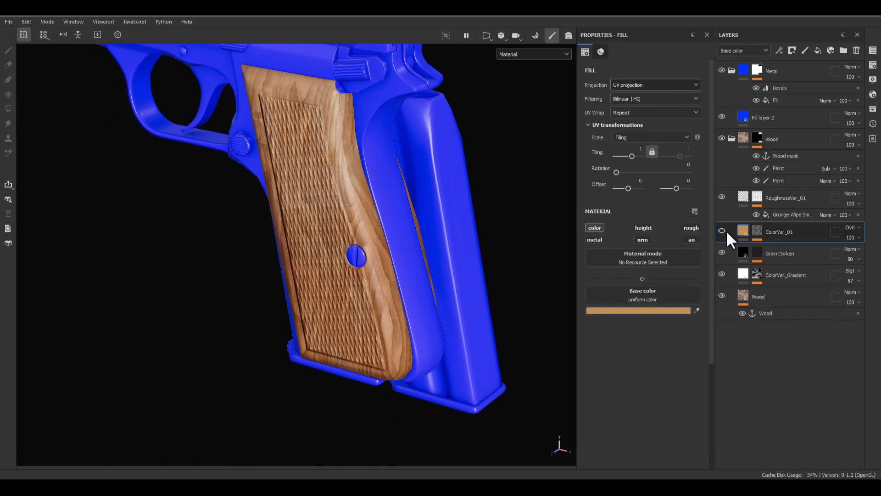
pyautogui.click(726, 230)
pyautogui.click(726, 230)
pyautogui.keyDown('alt'); pyautogui.moveTo(330, 234); pyautogui.dragTo(294, 264); pyautogui.keyUp('alt')
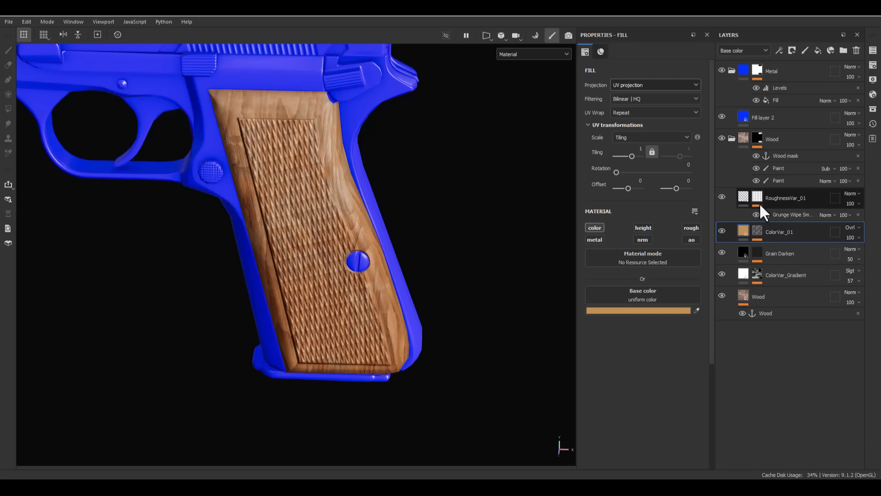
# - Collapse the RoughnessVar_01 effects, set the ColorVar_01 layer's opacity to 60, and check the grip wood from several angles
pyautogui.click(746, 197)
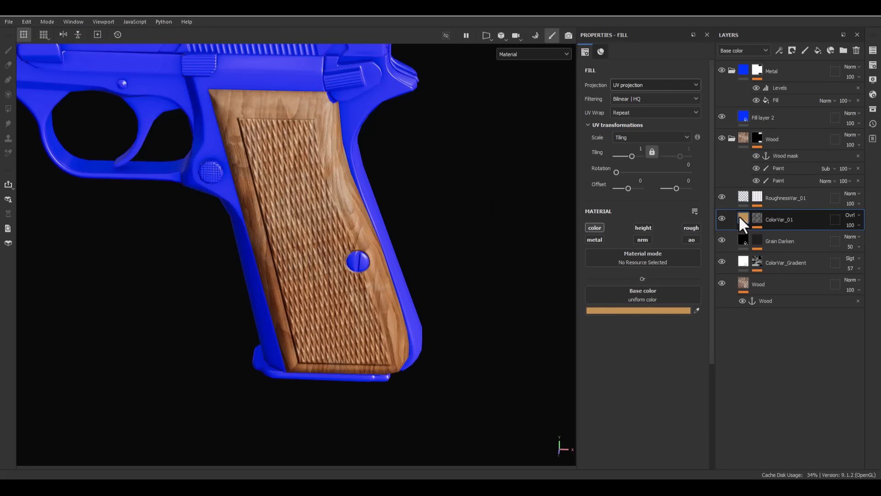
pyautogui.click(853, 225)
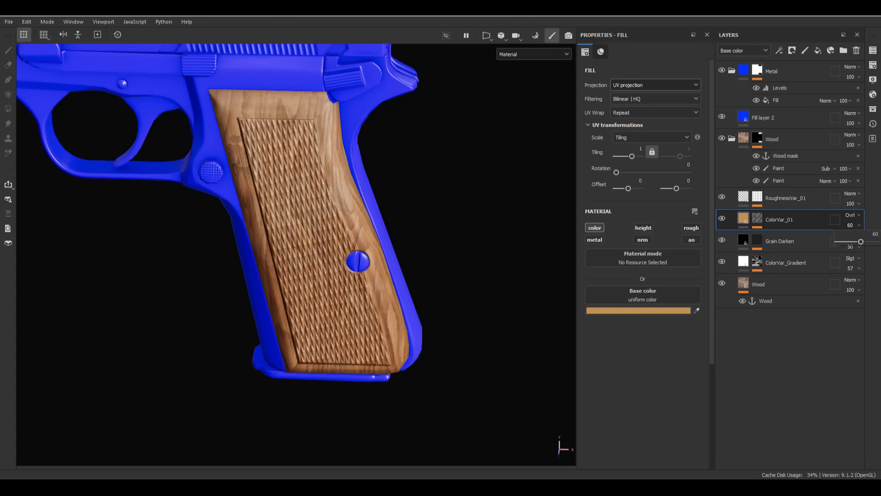
pyautogui.click(743, 196)
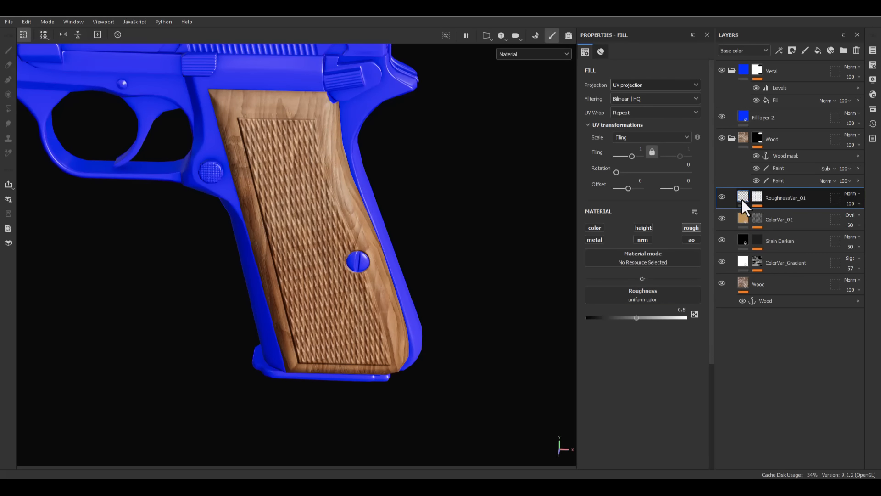
pyautogui.moveTo(281, 331)
pyautogui.keyDown('alt'); pyautogui.mouseDown()
pyautogui.moveTo(254, 297)
pyautogui.moveTo(273, 335)
pyautogui.mouseUp(); pyautogui.keyUp('alt')
pyautogui.keyDown('alt'); pyautogui.moveTo(273, 334); pyautogui.dragTo(290, 321, button='right'); pyautogui.keyUp('alt')
pyautogui.keyDown('alt'); pyautogui.moveTo(289, 322); pyautogui.dragTo(339, 280); pyautogui.keyUp('alt')
pyautogui.keyDown('shift'); pyautogui.moveTo(340, 280); pyautogui.dragTo(338, 299, button='right'); pyautogui.keyUp('shift')
pyautogui.keyDown('alt'); pyautogui.moveTo(338, 298); pyautogui.dragTo(421, 334); pyautogui.keyUp('alt')
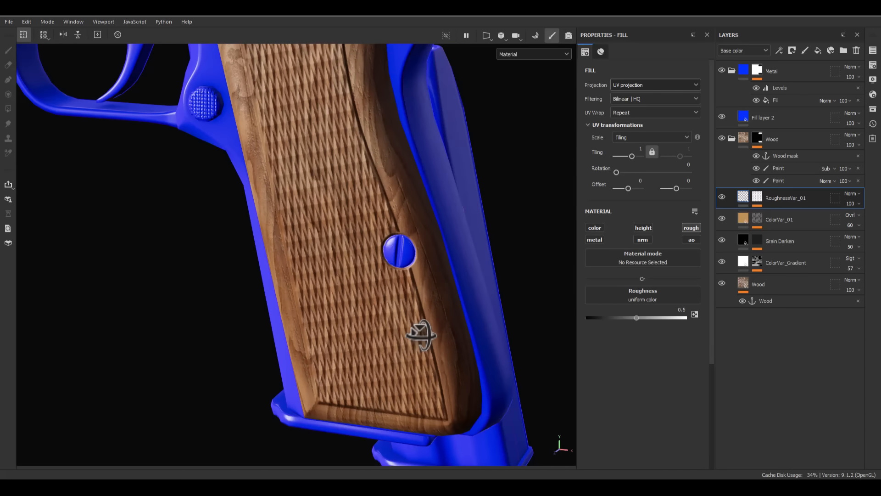
pyautogui.scroll(-5, 174, 335)
pyautogui.keyDown('alt'); pyautogui.moveTo(174, 335); pyautogui.dragTo(409, 226); pyautogui.keyUp('alt')
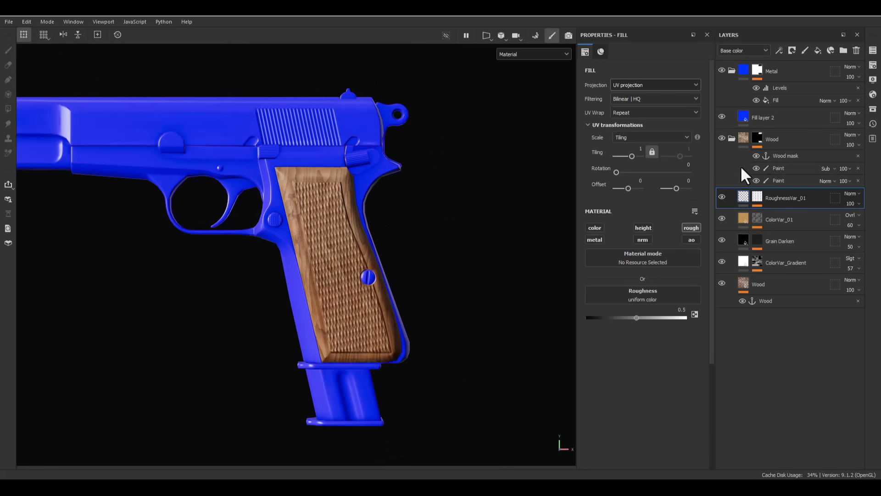
# - Add a fill layer above RoughnessVar_01 in the Wood folder and rename it DarkEdge_Fade
pyautogui.click(816, 51)
pyautogui.doubleClick(779, 194)
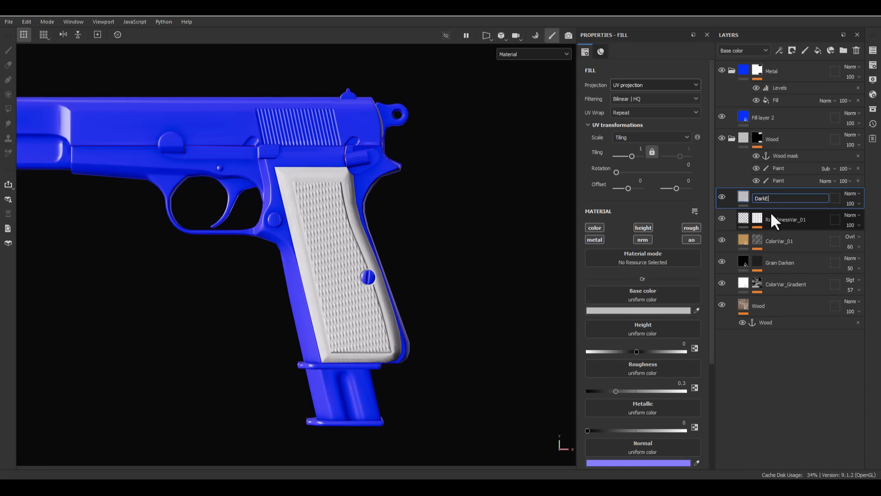
pyautogui.write('DarkEdge_Fade')
pyautogui.press('Return')
pyautogui.keyDown('alt'); pyautogui.moveTo(214, 197); pyautogui.dragTo(426, 249, button='right'); pyautogui.keyUp('alt')
pyautogui.keyDown('alt'); pyautogui.moveTo(425, 250); pyautogui.dragTo(499, 242); pyautogui.keyUp('alt')
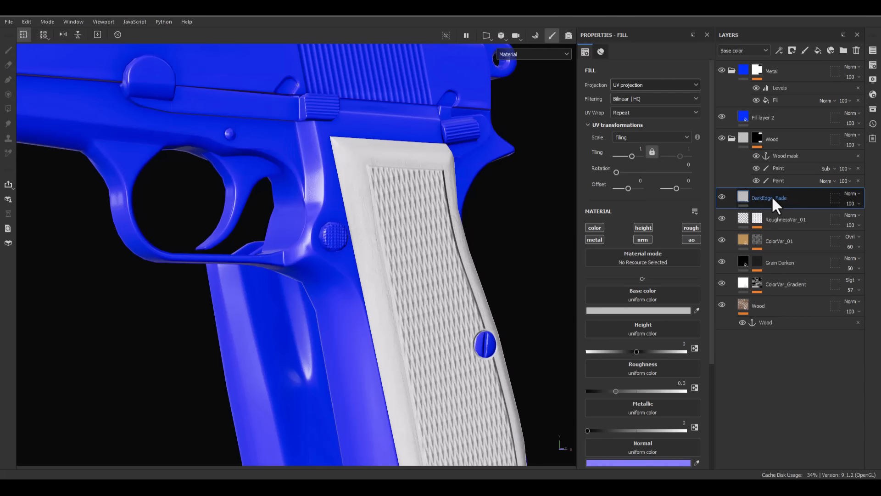
# - Limit the DarkEdge_Fade fill to the color channel and set its base color to black
pyautogui.click(591, 227)
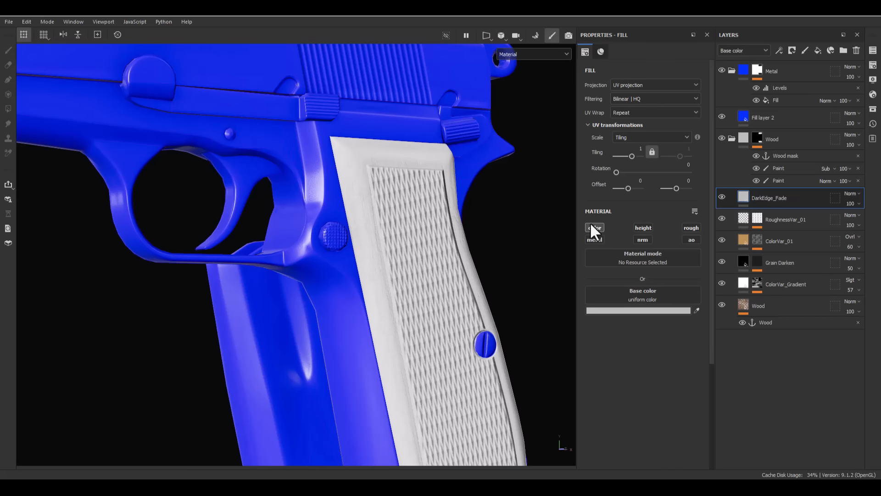
pyautogui.click(625, 311)
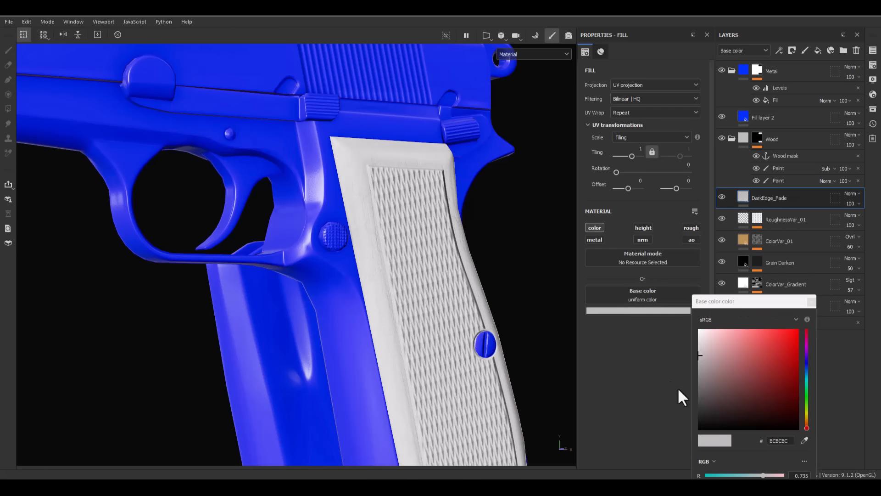
pyautogui.moveTo(716, 414); pyautogui.dragTo(696, 433)
pyautogui.click(813, 301)
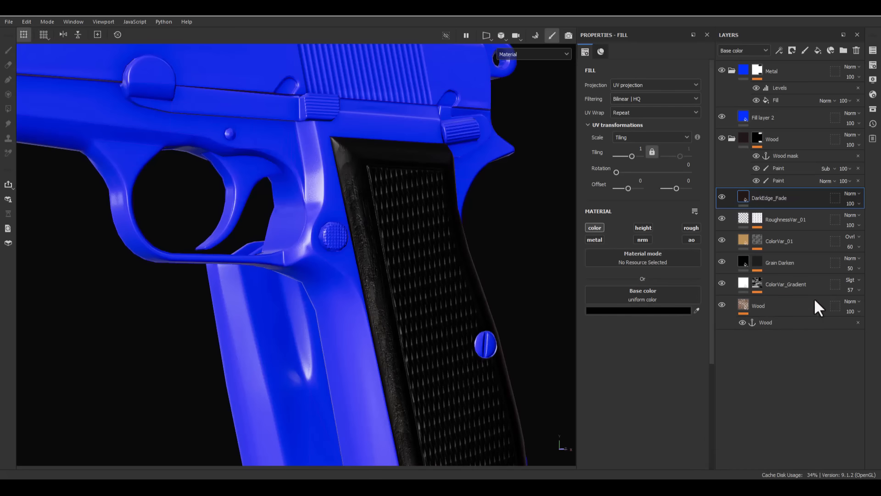
# - Set the DarkEdge_Fade layer's blend mode to Soft light and check the darkened grip up close
pyautogui.click(853, 193)
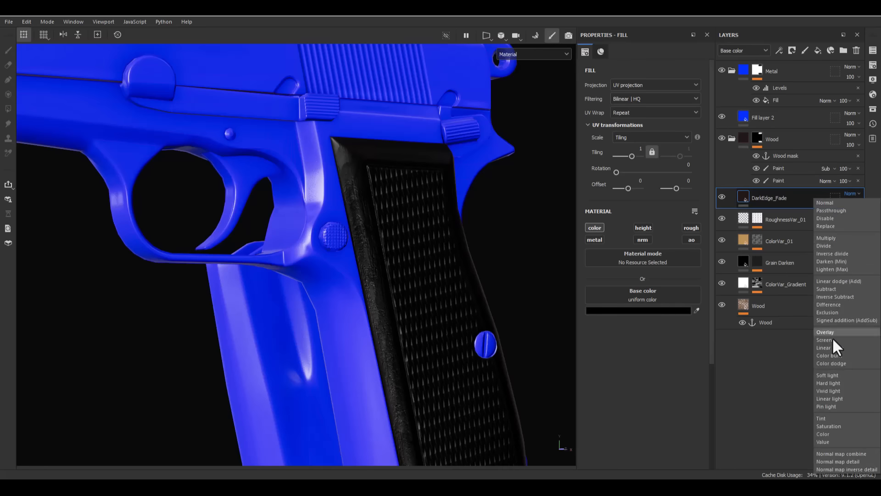
pyautogui.click(826, 375)
pyautogui.keyDown('alt'); pyautogui.moveTo(437, 305); pyautogui.dragTo(370, 80); pyautogui.keyUp('alt')
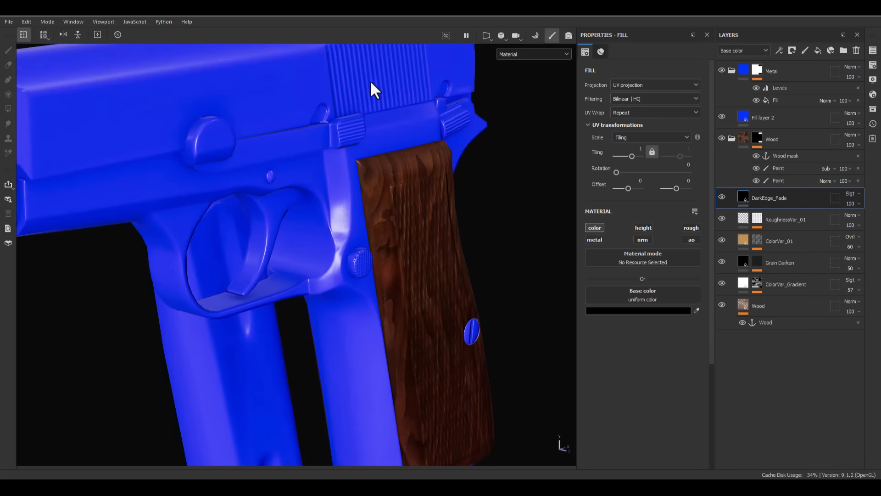
pyautogui.keyDown('alt'); pyautogui.moveTo(367, 138); pyautogui.dragTo(358, 249, button='right'); pyautogui.keyUp('alt')
pyautogui.keyDown('alt'); pyautogui.moveTo(422, 241); pyautogui.dragTo(376, 270); pyautogui.keyUp('alt')
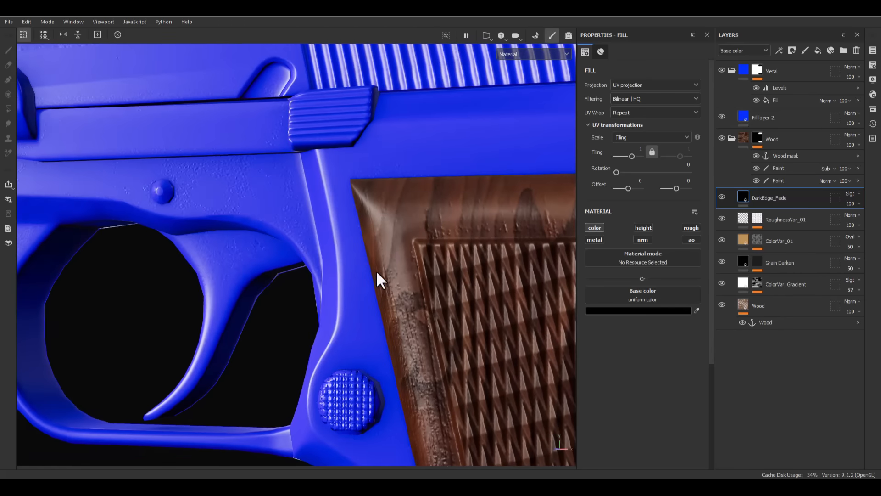
pyautogui.keyDown('alt'); pyautogui.moveTo(376, 270); pyautogui.dragTo(276, 153, button='middle'); pyautogui.keyUp('alt')
pyautogui.keyDown('alt'); pyautogui.moveTo(307, 120); pyautogui.dragTo(251, 31, button='right'); pyautogui.keyUp('alt')
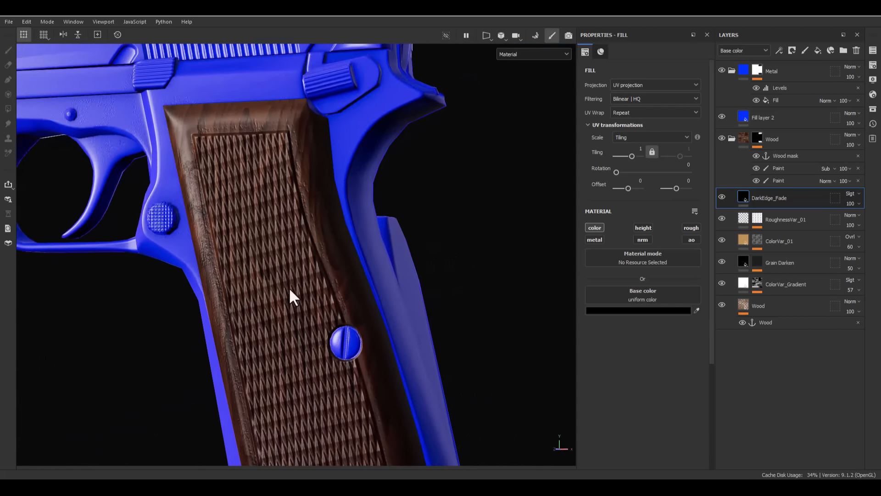
pyautogui.keyDown('alt'); pyautogui.moveTo(283, 274); pyautogui.dragTo(309, 317); pyautogui.keyUp('alt')
pyautogui.keyDown('alt'); pyautogui.moveTo(308, 317); pyautogui.dragTo(325, 274, button='middle'); pyautogui.keyUp('alt')
pyautogui.keyDown('alt'); pyautogui.moveTo(340, 275); pyautogui.dragTo(319, 289); pyautogui.keyUp('alt')
# - Add a black mask to the DarkEdge_Fade layer and put an empty generator in it
pyautogui.rightClick(778, 197)
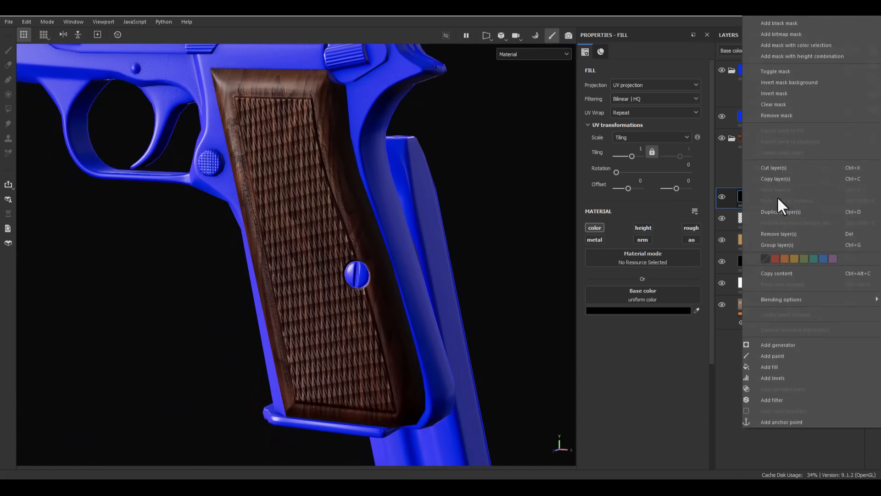
pyautogui.click(768, 20)
pyautogui.rightClick(763, 195)
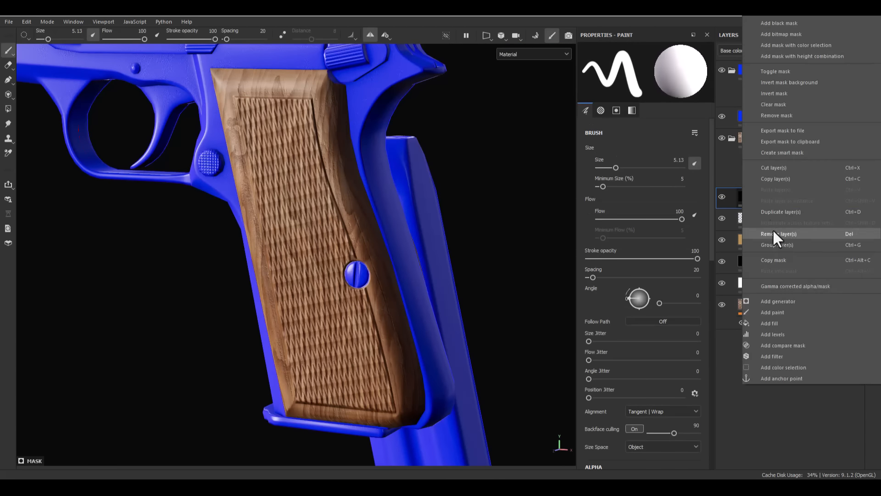
pyautogui.click(781, 298)
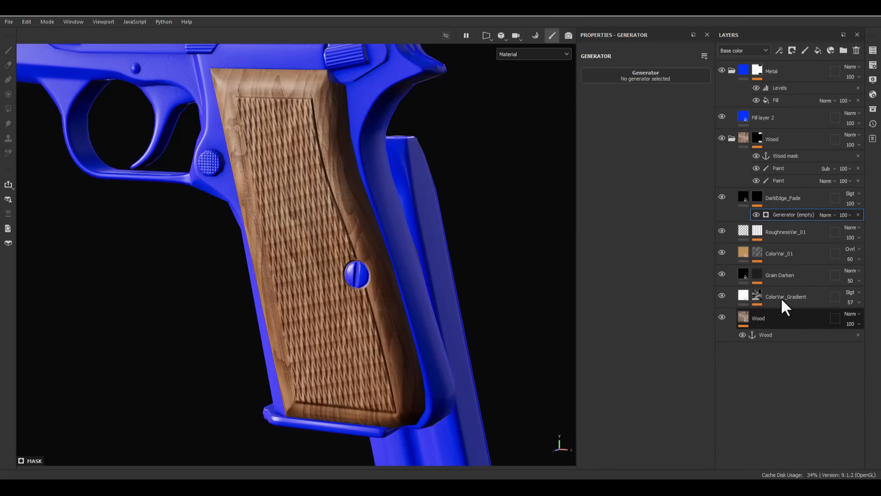
# - Try the Curvature generator in the DarkEdge_Fade mask with global balance 0.59 and inspect the mask around the pistol
pyautogui.click(614, 73)
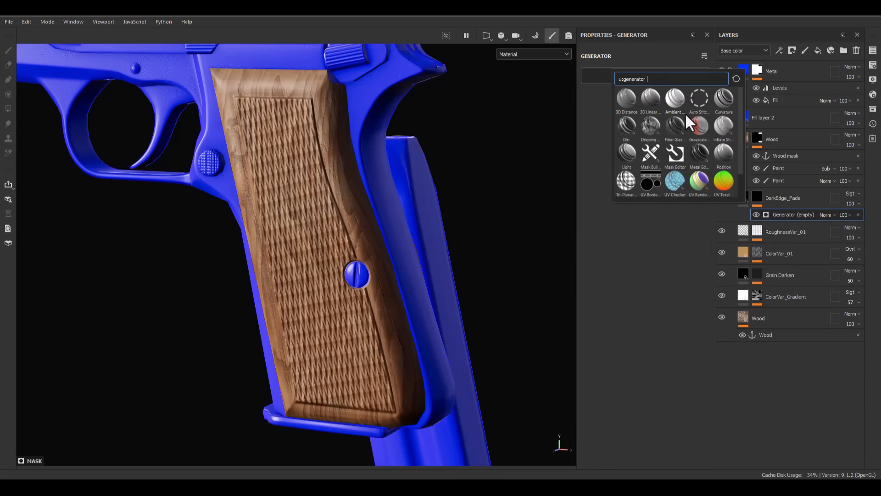
pyautogui.click(721, 108)
pyautogui.keyDown('alt'); pyautogui.moveTo(375, 268); pyautogui.dragTo(239, 259); pyautogui.keyUp('alt')
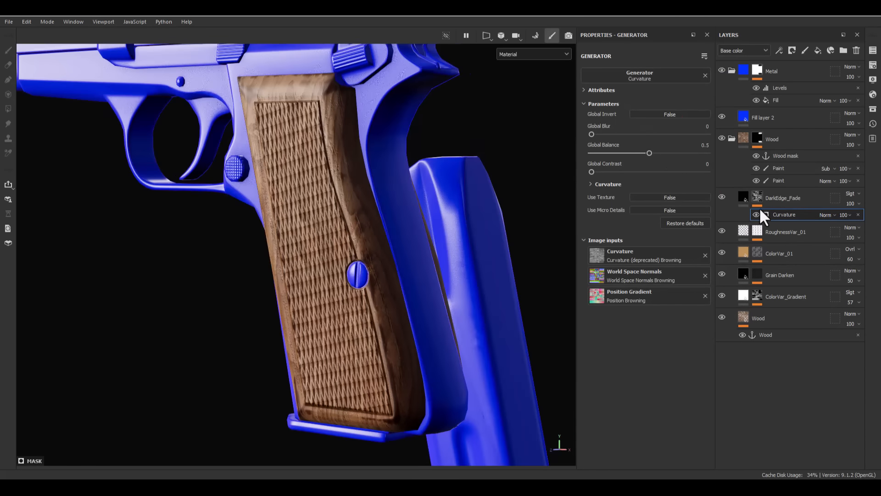
pyautogui.keyDown('alt'); pyautogui.click(758, 197); pyautogui.keyUp('alt')
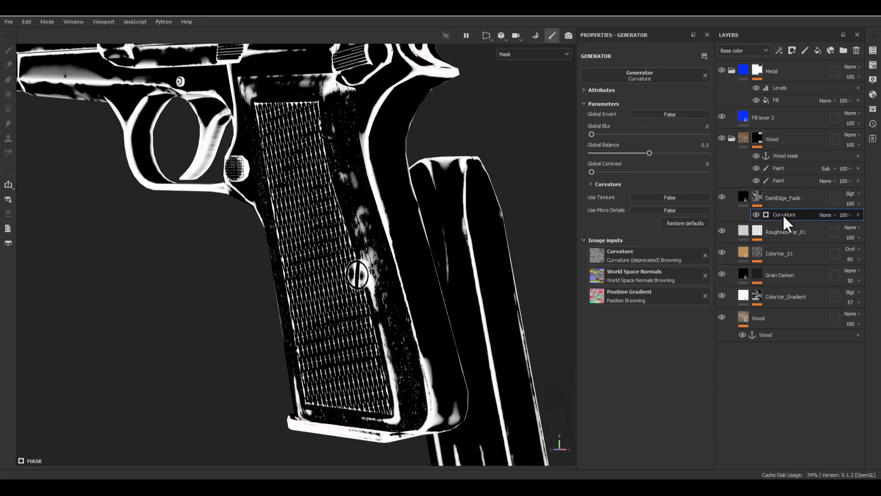
pyautogui.moveTo(649, 152)
pyautogui.mouseDown()
pyautogui.moveTo(669, 151)
pyautogui.moveTo(586, 156)
pyautogui.moveTo(689, 150)
pyautogui.moveTo(651, 152)
pyautogui.moveTo(659, 151)
pyautogui.mouseUp()
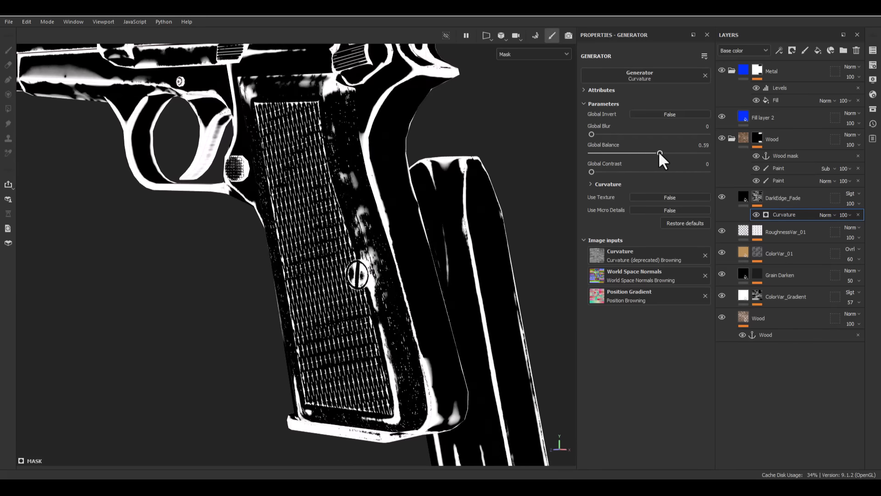
pyautogui.keyDown('alt'); pyautogui.moveTo(393, 221); pyautogui.dragTo(573, 219); pyautogui.keyUp('alt')
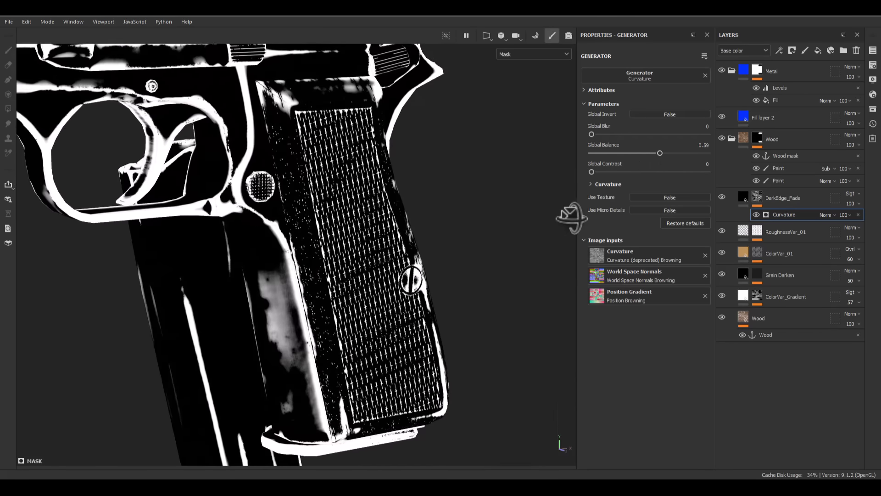
pyautogui.keyDown('alt'); pyautogui.moveTo(554, 225); pyautogui.dragTo(378, 59, button='right'); pyautogui.keyUp('alt')
pyautogui.moveTo(341, 198)
pyautogui.keyDown('alt'); pyautogui.mouseDown()
pyautogui.moveTo(417, 213)
pyautogui.moveTo(299, 181)
pyautogui.moveTo(352, 188)
pyautogui.mouseUp(); pyautogui.keyUp('alt')
# - Change the mask's generator to UV Border Distance with balance 0.41 and distance 0.11, and check the grip in material view
pyautogui.click(671, 82)
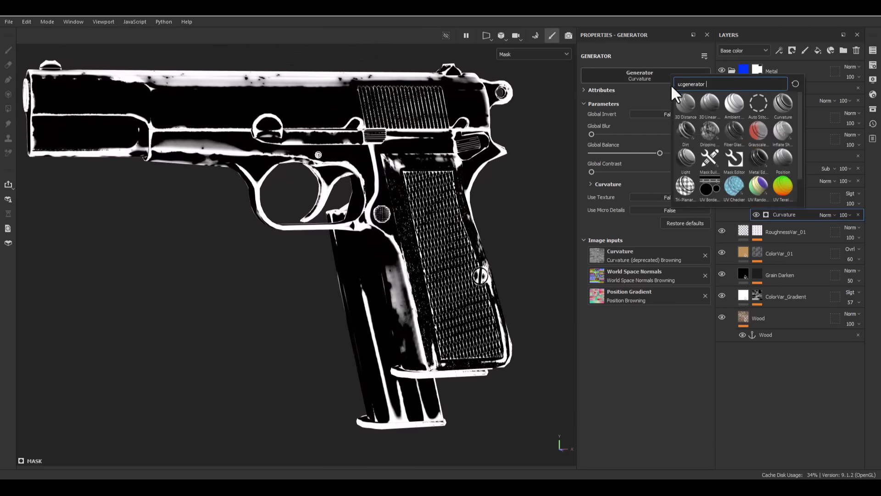
pyautogui.scroll(-1, 693, 183)
pyautogui.click(710, 161)
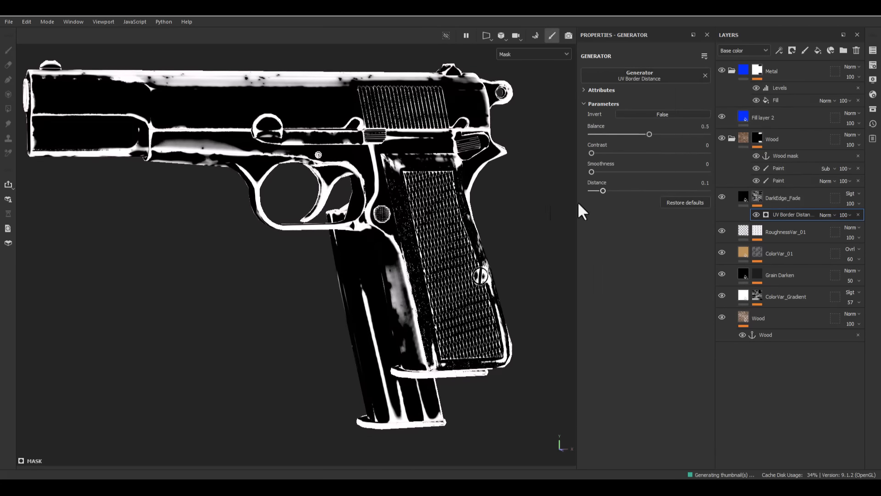
pyautogui.scroll(5, 420, 244)
pyautogui.moveTo(643, 133)
pyautogui.mouseDown()
pyautogui.moveTo(627, 135)
pyautogui.moveTo(637, 134)
pyautogui.mouseUp()
pyautogui.moveTo(622, 190); pyautogui.dragTo(604, 186)
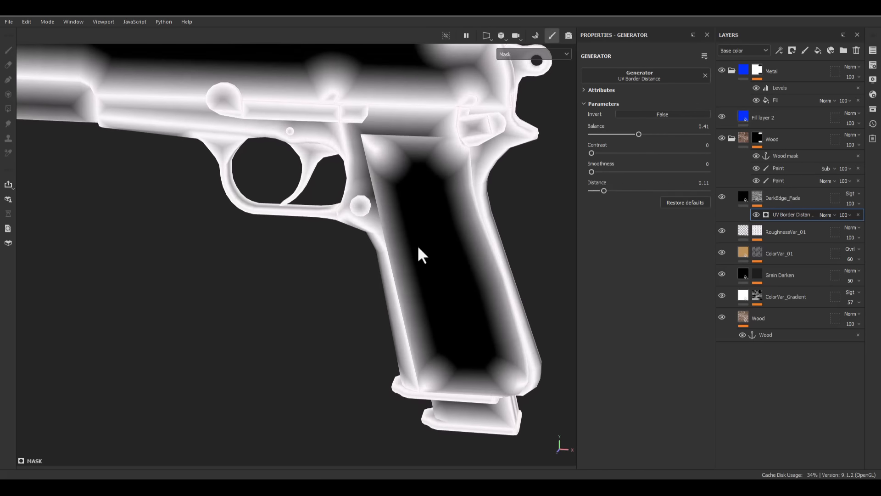
pyautogui.press('m')
pyautogui.keyDown('alt'); pyautogui.moveTo(394, 285); pyautogui.dragTo(422, 220); pyautogui.keyUp('alt')
pyautogui.keyDown('alt'); pyautogui.moveTo(364, 120); pyautogui.dragTo(413, 328, button='middle'); pyautogui.keyUp('alt')
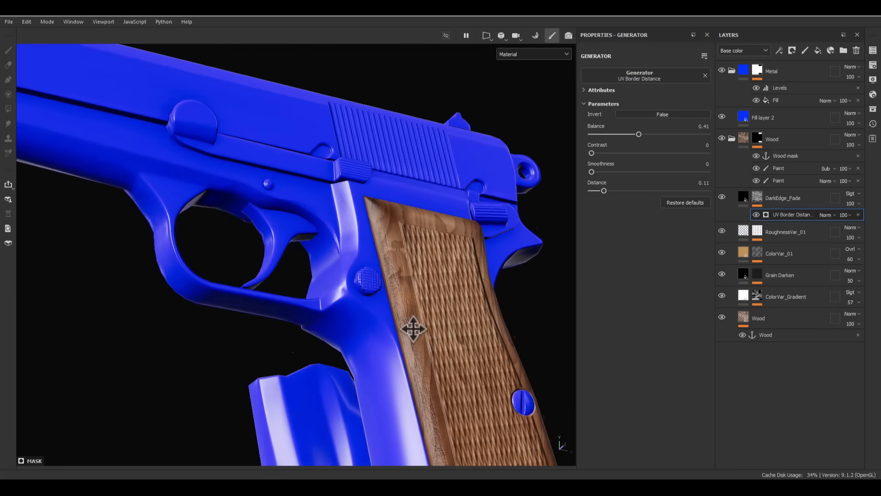
pyautogui.keyDown('alt'); pyautogui.moveTo(409, 285); pyautogui.dragTo(147, 271); pyautogui.keyUp('alt')
pyautogui.keyDown('alt'); pyautogui.moveTo(410, 215); pyautogui.dragTo(407, 205, button='middle'); pyautogui.keyUp('alt')
pyautogui.keyDown('alt'); pyautogui.moveTo(406, 205); pyautogui.dragTo(519, 271); pyautogui.keyUp('alt')
# - View the DarkEdge_Fade mask and add a Dirt generator above its UV Border Distance generator
pyautogui.keyDown('alt'); pyautogui.click(756, 195); pyautogui.keyUp('alt')
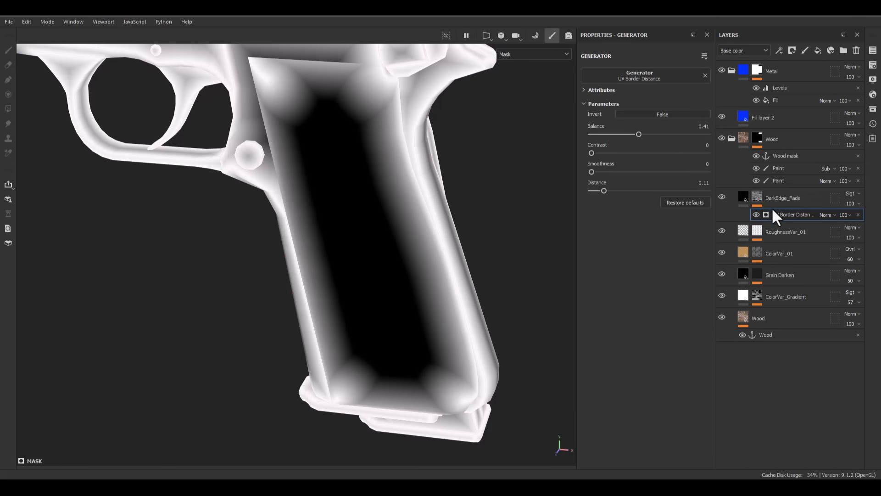
pyautogui.click(660, 77)
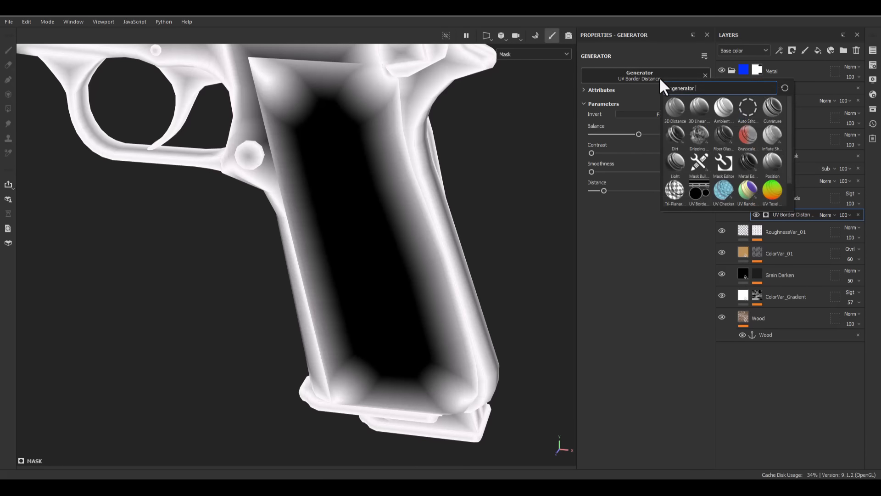
pyautogui.rightClick(792, 214)
pyautogui.click(780, 342)
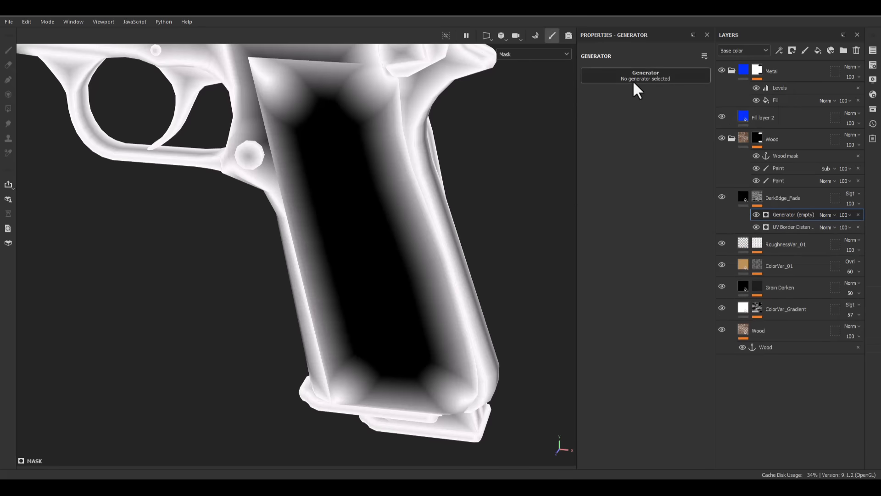
pyautogui.click(636, 78)
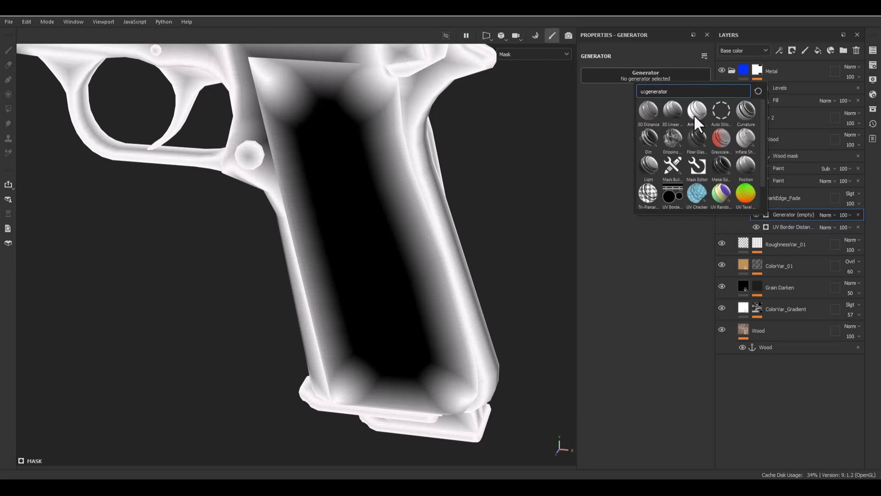
pyautogui.click(647, 139)
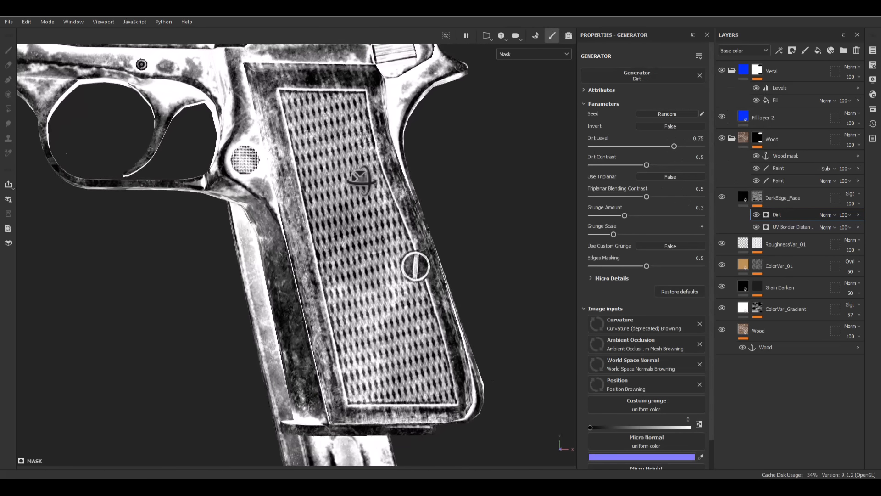
# - Set the Dirt generator's dirt level to 0.65 and its blend mode to Linear dodge (Add), returning to the material view
pyautogui.moveTo(674, 146)
pyautogui.mouseDown()
pyautogui.moveTo(641, 144)
pyautogui.moveTo(663, 143)
pyautogui.mouseUp()
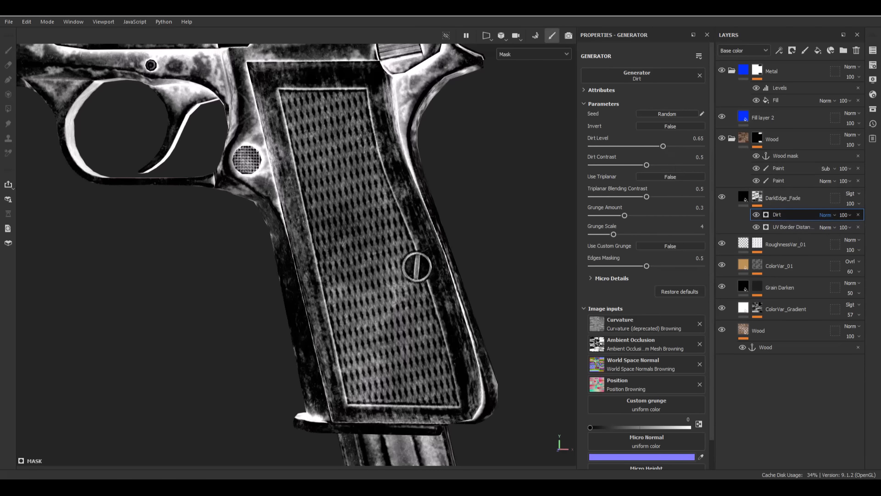
pyautogui.click(826, 301)
pyautogui.keyDown('alt'); pyautogui.moveTo(434, 252); pyautogui.dragTo(515, 243); pyautogui.keyUp('alt')
pyautogui.press('m')
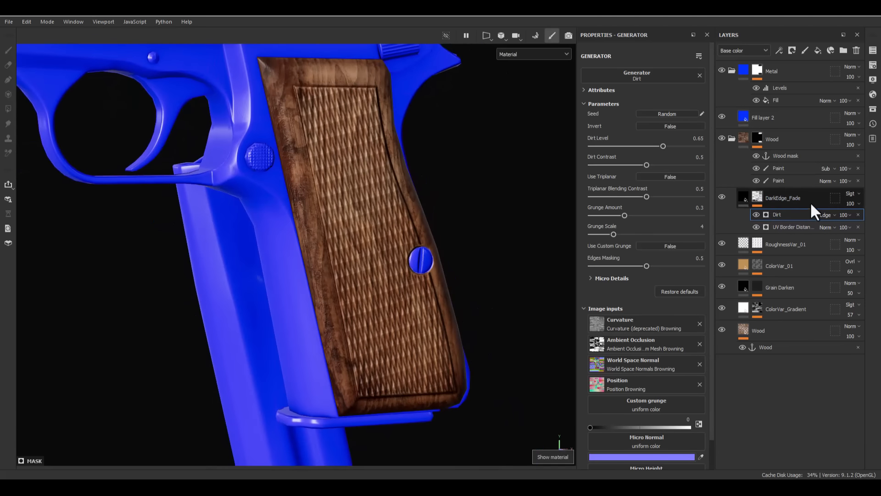
# - Compare the grip with and without the DarkEdge_Fade layer and set the layer's opacity to 60
pyautogui.click(723, 196)
pyautogui.click(722, 197)
pyautogui.click(722, 196)
pyautogui.click(722, 196)
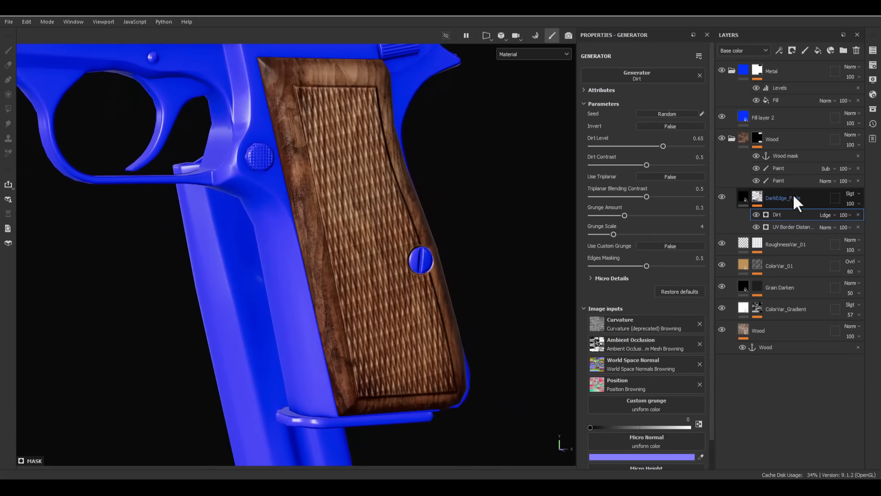
pyautogui.click(845, 215)
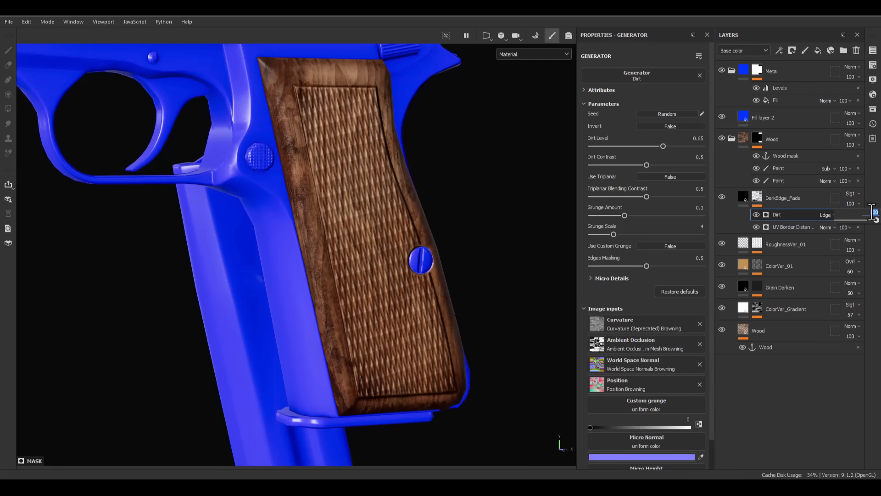
pyautogui.write('60')
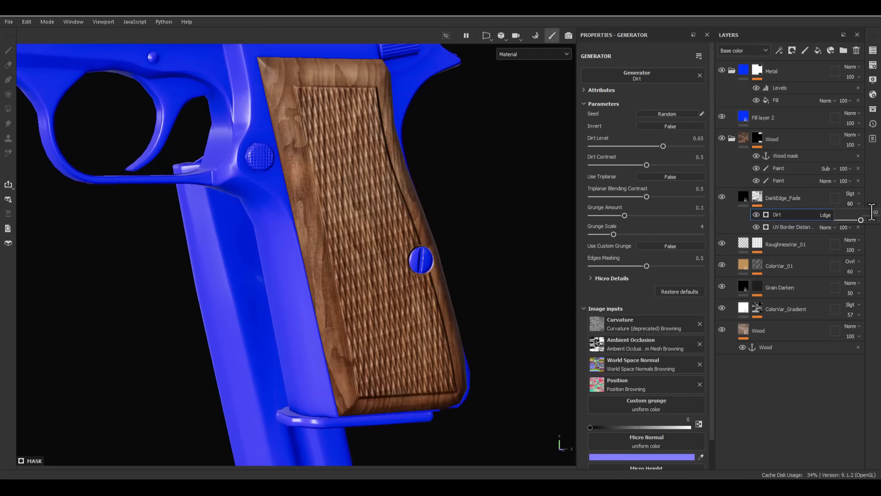
pyautogui.keyDown('alt'); pyautogui.moveTo(393, 236); pyautogui.dragTo(335, 78); pyautogui.keyUp('alt')
pyautogui.click(749, 196)
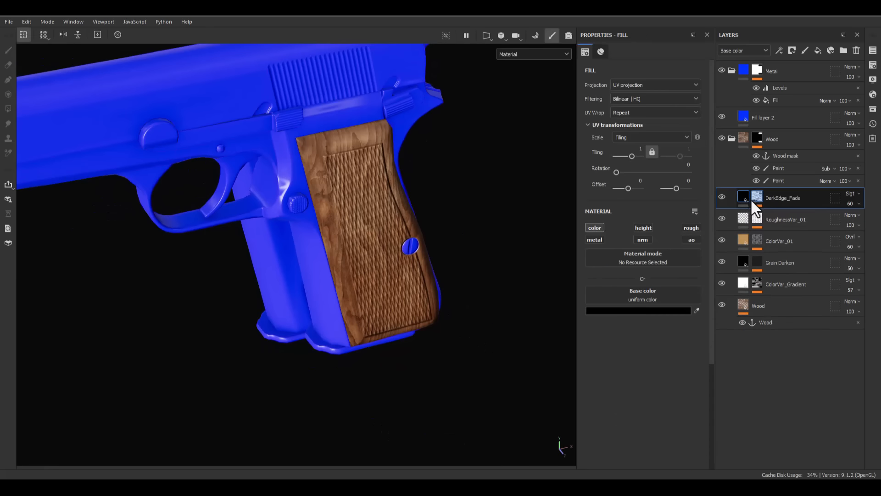
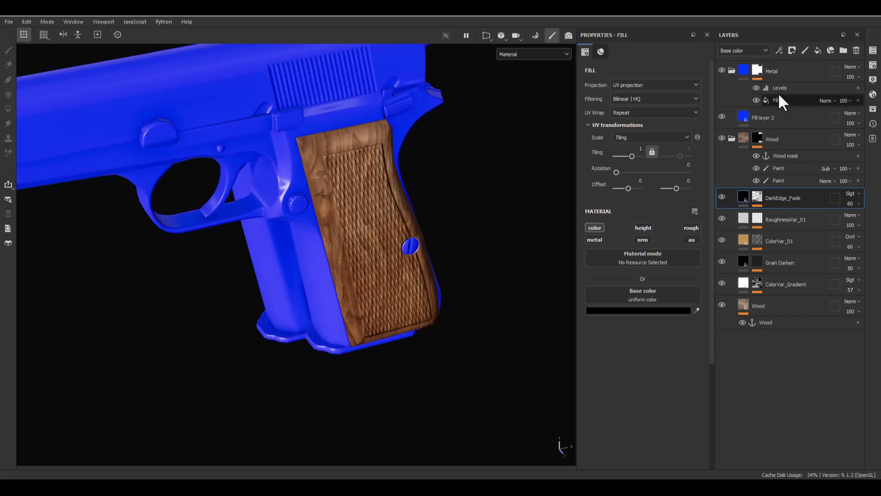
# - Add a fill layer above DarkEdge_Fade and name it Edge_Damage
pyautogui.click(817, 51)
pyautogui.doubleClick(773, 199)
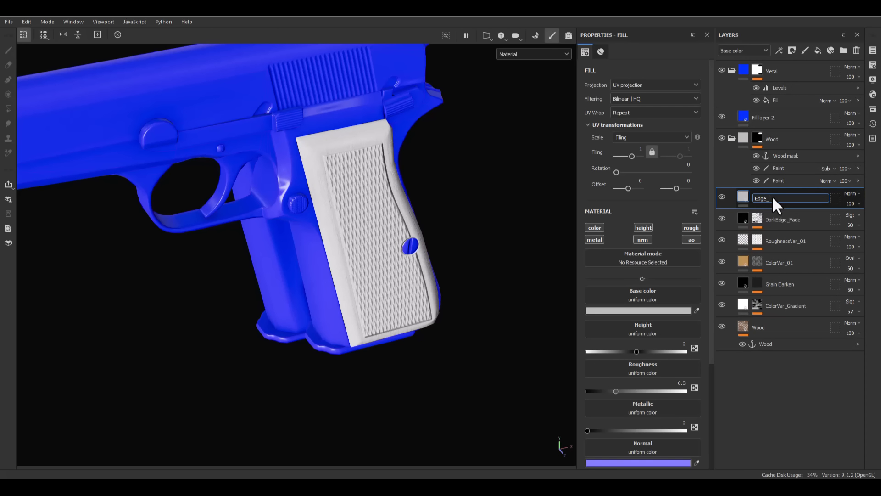
pyautogui.write('Edge_Damage')
pyautogui.press('Return')
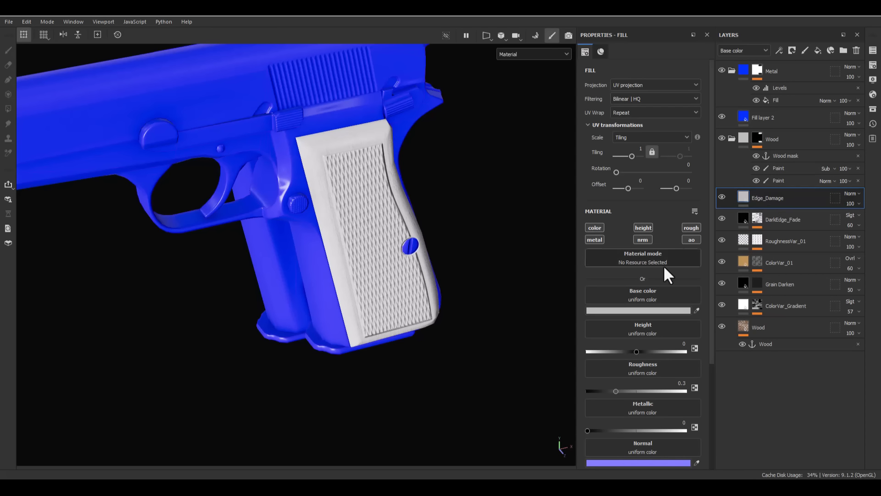
# - Restrict the Edge_Damage layer to the color, height and roughness channels
pyautogui.keyDown('alt'); pyautogui.click(599, 231); pyautogui.keyUp('alt')
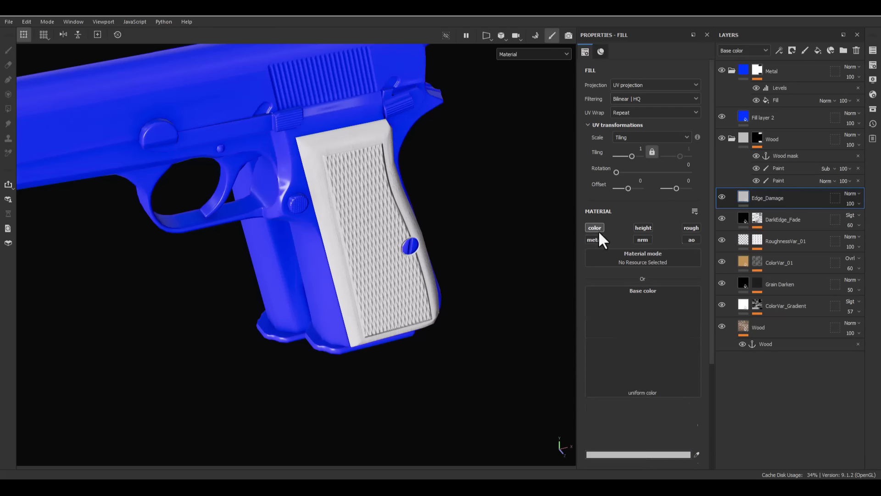
pyautogui.click(645, 228)
pyautogui.click(690, 240)
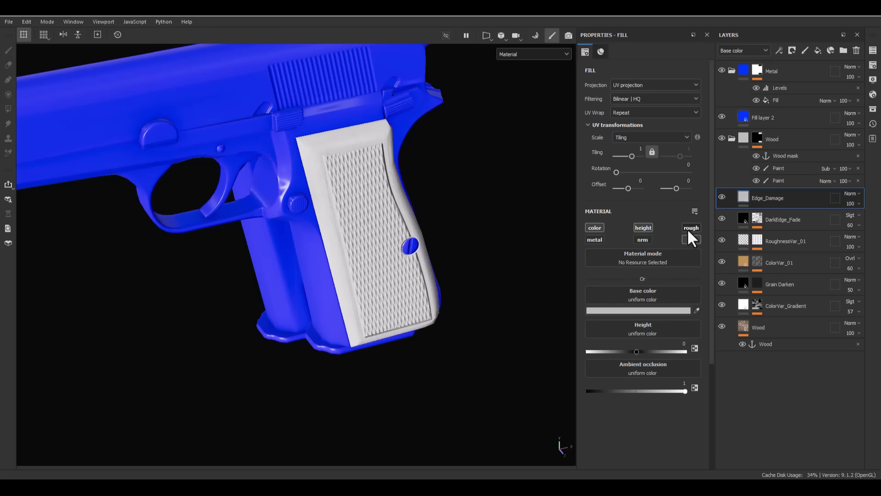
pyautogui.click(689, 229)
pyautogui.click(689, 240)
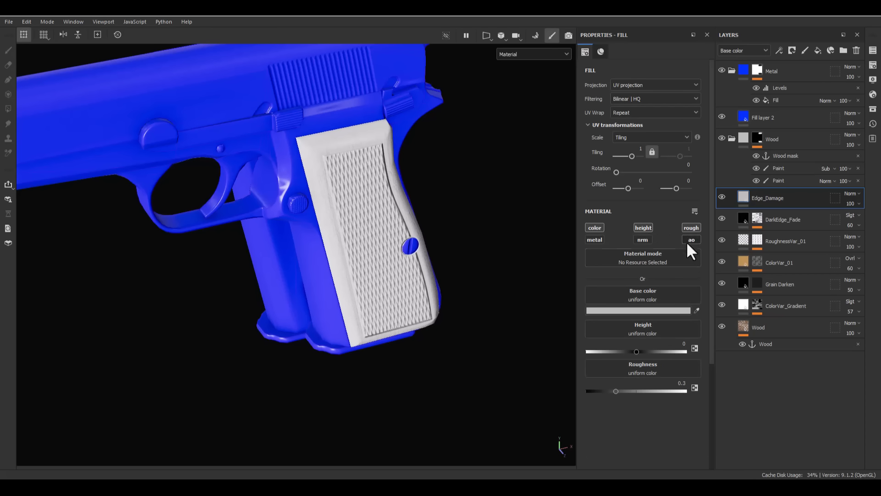
# - Set the Edge_Damage layer's roughness to 1 and its height to -0.1
pyautogui.doubleClick(680, 383)
pyautogui.write('1')
pyautogui.press('Return')
pyautogui.doubleClick(684, 345)
pyautogui.write('-0.1')
pyautogui.press('Return')
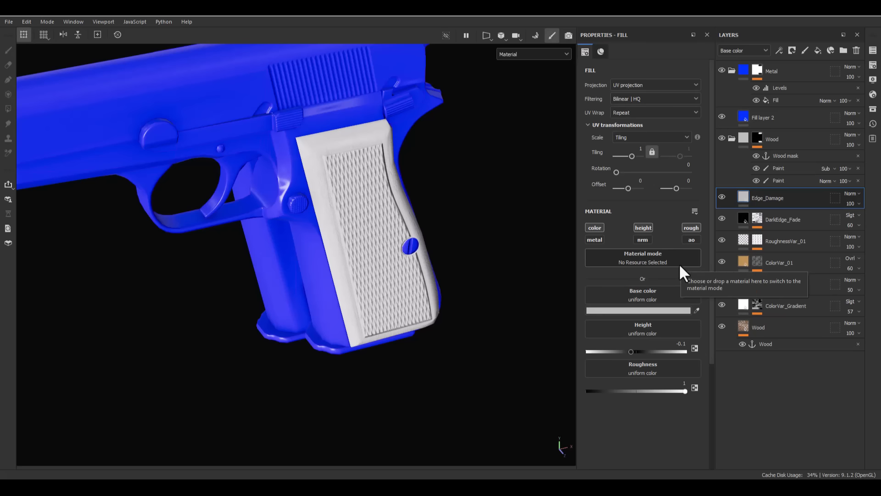
# - Make the Edge_Damage base color white (FFFFFF), set the layer to Soft light blending, and inspect the grip
pyautogui.click(614, 305)
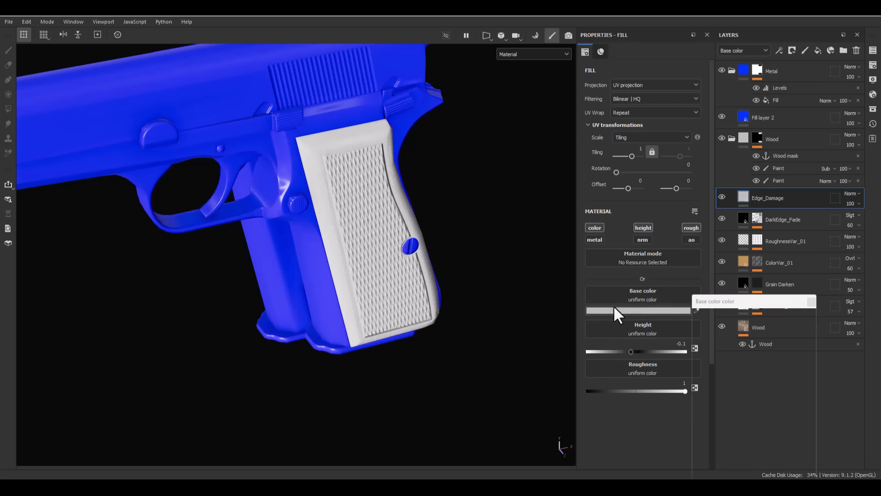
pyautogui.click(810, 303)
pyautogui.click(855, 194)
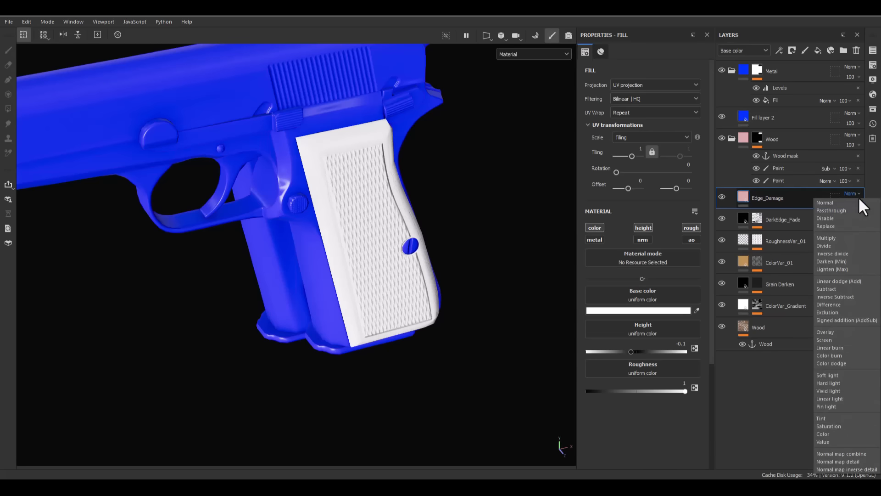
pyautogui.click(828, 375)
pyautogui.keyDown('alt'); pyautogui.moveTo(355, 282); pyautogui.dragTo(257, 206); pyautogui.keyUp('alt')
pyautogui.scroll(6, 474, 374)
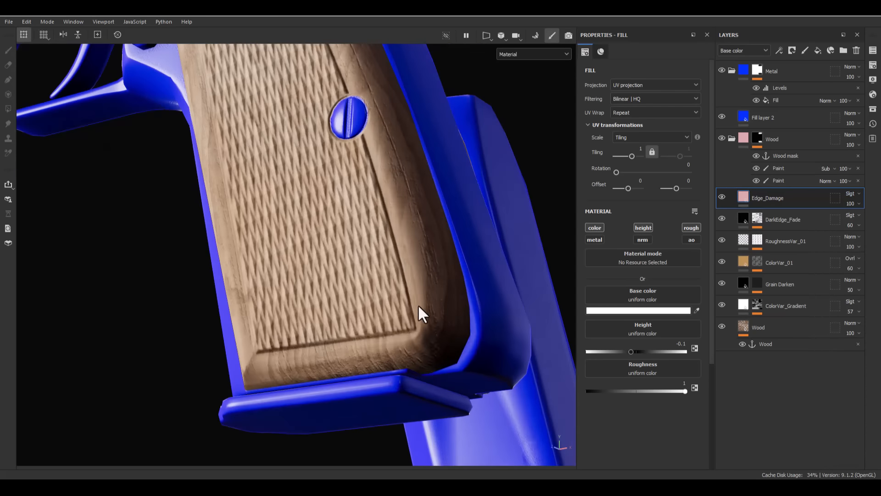
pyautogui.scroll(-5, 419, 307)
pyautogui.keyDown('alt'); pyautogui.moveTo(166, 167); pyautogui.dragTo(388, 190); pyautogui.keyUp('alt')
pyautogui.scroll(4, 352, 349)
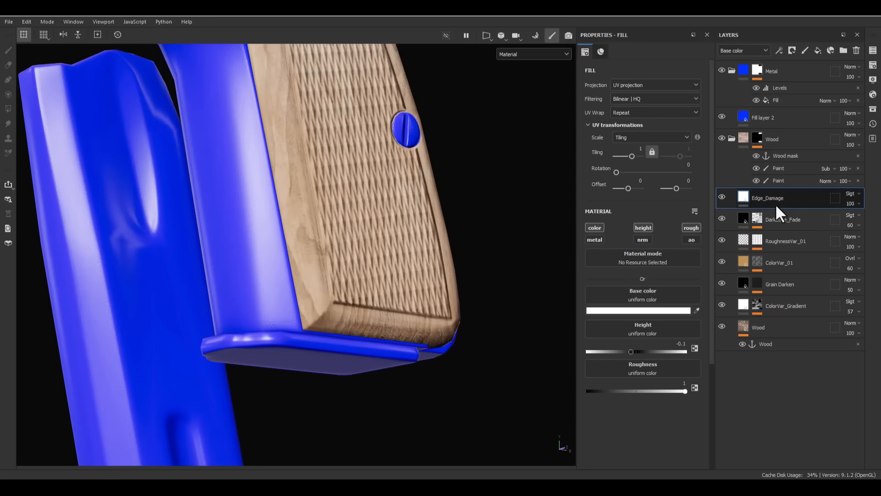
# - Give the Edge_Damage layer a black mask with a Metal Edge Wear generator
pyautogui.rightClick(775, 203)
pyautogui.click(786, 22)
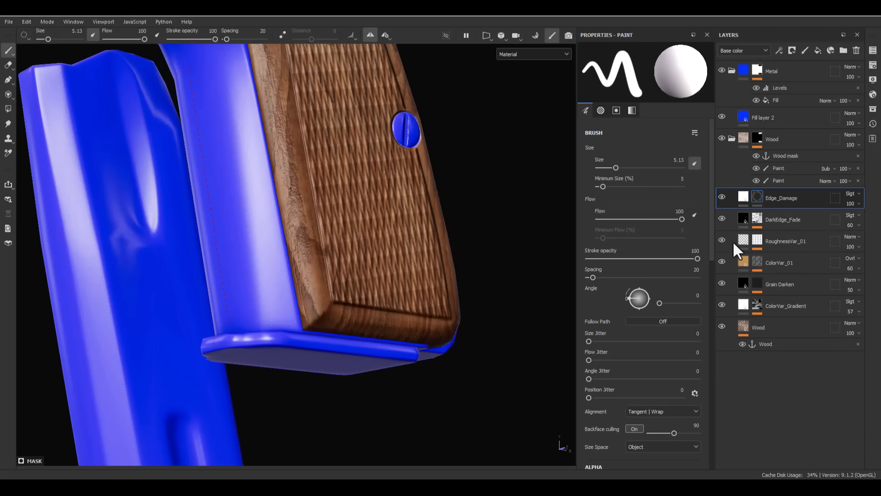
pyautogui.rightClick(756, 196)
pyautogui.click(779, 306)
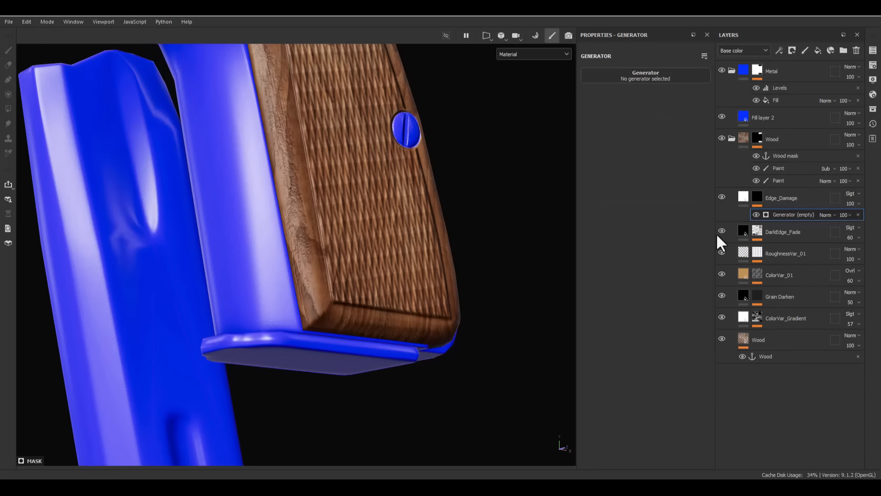
pyautogui.click(667, 79)
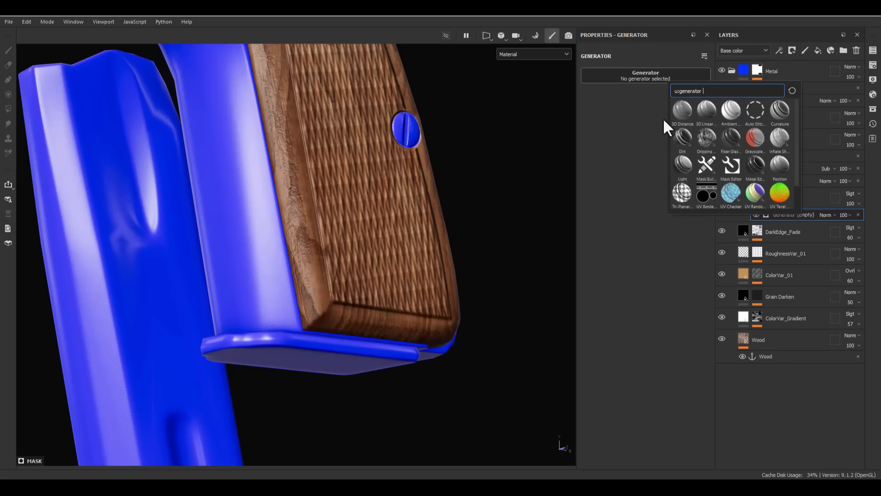
pyautogui.click(754, 164)
# - Set the Metal Edge Wear generator to wear level 0.39, wear contrast 0, grunge amount 0 and grunge scale 1
pyautogui.keyDown('alt'); pyautogui.moveTo(388, 295); pyautogui.dragTo(363, 270); pyautogui.keyUp('alt')
pyautogui.keyDown('alt'); pyautogui.moveTo(362, 272); pyautogui.dragTo(355, 205, button='right'); pyautogui.keyUp('alt')
pyautogui.keyDown('alt'); pyautogui.moveTo(355, 205); pyautogui.dragTo(361, 237, button='middle'); pyautogui.keyUp('alt')
pyautogui.keyDown('alt'); pyautogui.moveTo(362, 238); pyautogui.dragTo(385, 257, button='right'); pyautogui.keyUp('alt')
pyautogui.moveTo(674, 146); pyautogui.dragTo(325, 173)
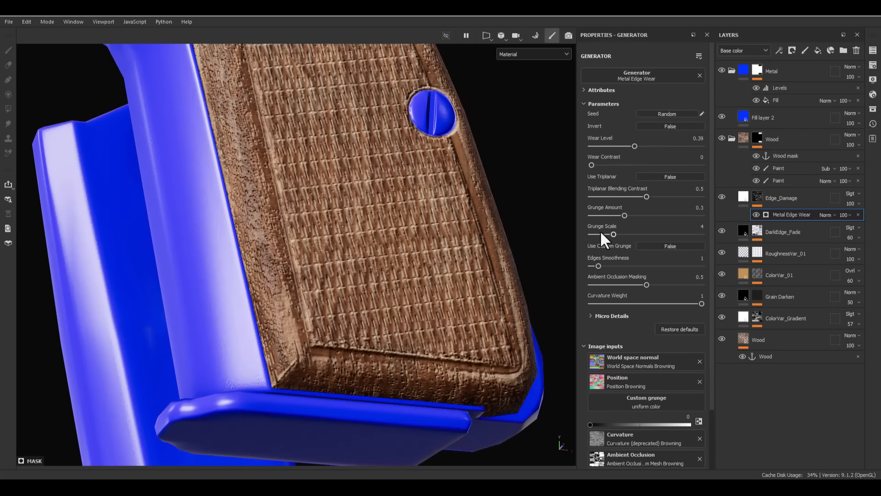
pyautogui.moveTo(626, 216); pyautogui.dragTo(516, 243)
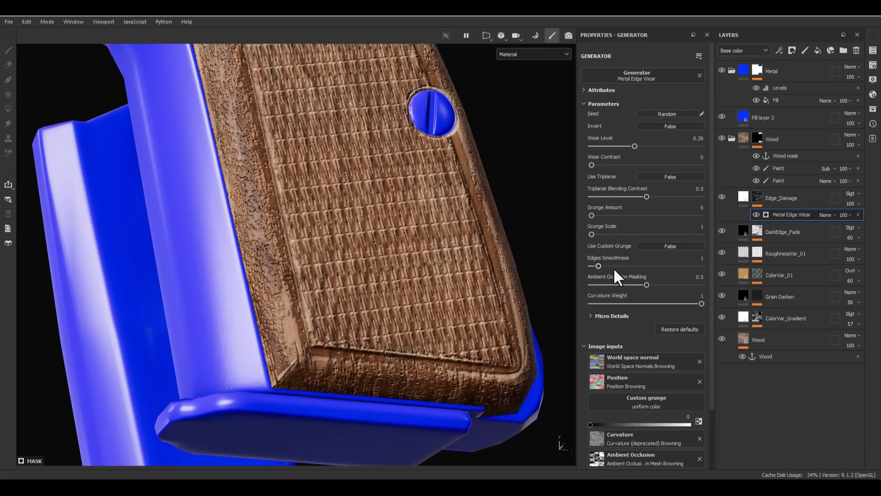
# - Set edges smoothness to 0.67, ambient occlusion masking to 0.6 and curvature weight to 0.76, and inspect the grip
pyautogui.moveTo(598, 266)
pyautogui.mouseDown()
pyautogui.moveTo(669, 258)
pyautogui.moveTo(503, 267)
pyautogui.moveTo(629, 259)
pyautogui.moveTo(569, 260)
pyautogui.moveTo(595, 253)
pyautogui.mouseUp()
pyautogui.moveTo(648, 303); pyautogui.dragTo(674, 310)
pyautogui.keyDown('alt'); pyautogui.moveTo(338, 280); pyautogui.dragTo(285, 321); pyautogui.keyUp('alt')
pyautogui.keyDown('alt'); pyautogui.moveTo(386, 225); pyautogui.dragTo(402, 216); pyautogui.keyUp('alt')
pyautogui.keyDown('alt'); pyautogui.moveTo(402, 216); pyautogui.dragTo(413, 354, button='middle'); pyautogui.keyUp('alt')
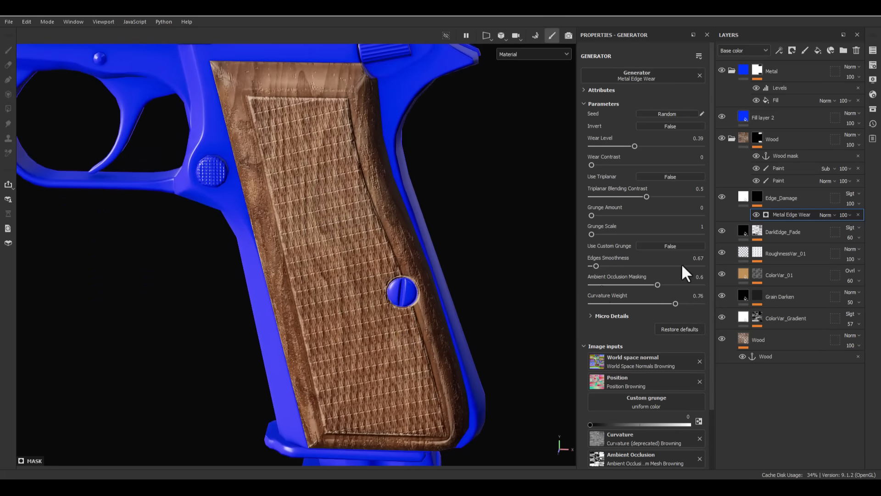
# - View the Edge_Damage mask and add a fill using the Clouds 2 texture above the Metal Edge Wear generator
pyautogui.keyDown('alt'); pyautogui.click(756, 198); pyautogui.keyUp('alt')
pyautogui.keyDown('alt'); pyautogui.moveTo(475, 355); pyautogui.dragTo(432, 337); pyautogui.keyUp('alt')
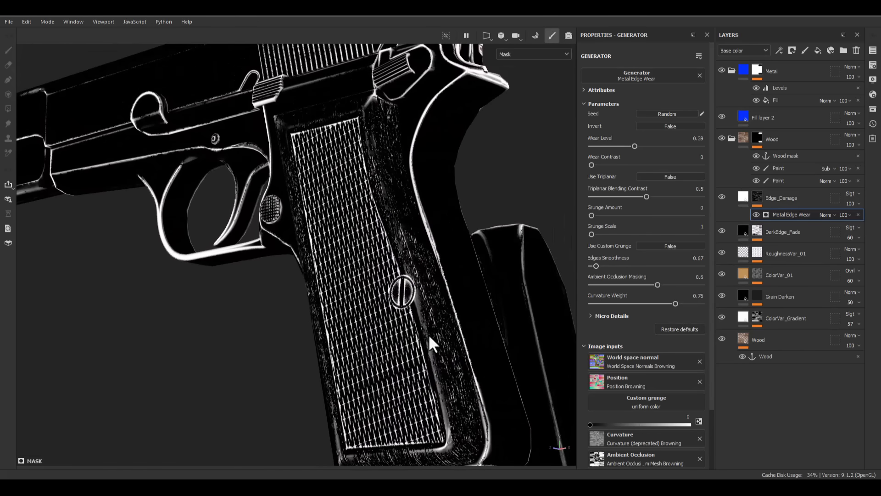
pyautogui.keyDown('alt'); pyautogui.moveTo(432, 337); pyautogui.dragTo(441, 265, button='middle'); pyautogui.keyUp('alt')
pyautogui.keyDown('alt'); pyautogui.moveTo(441, 265); pyautogui.dragTo(504, 286); pyautogui.keyUp('alt')
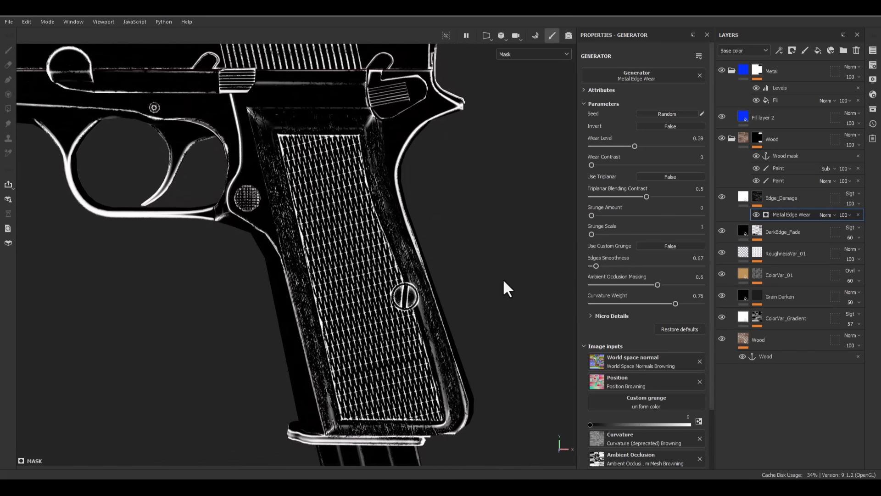
pyautogui.rightClick(801, 214)
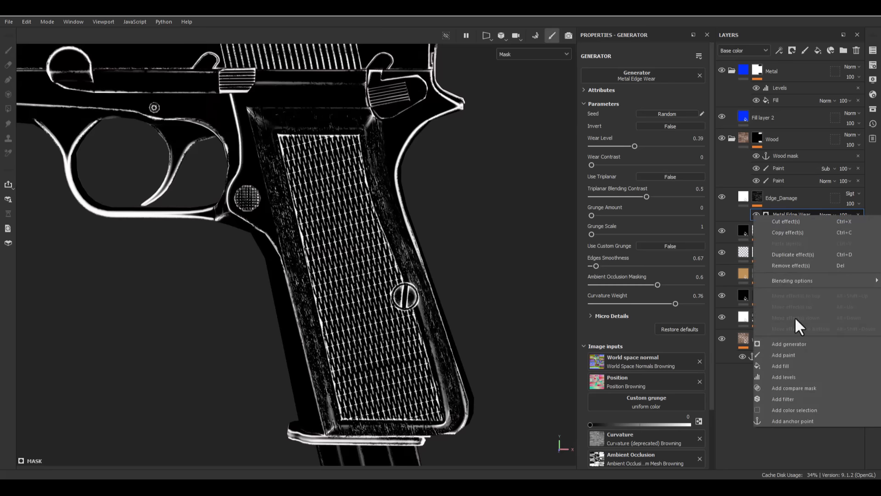
pyautogui.click(786, 365)
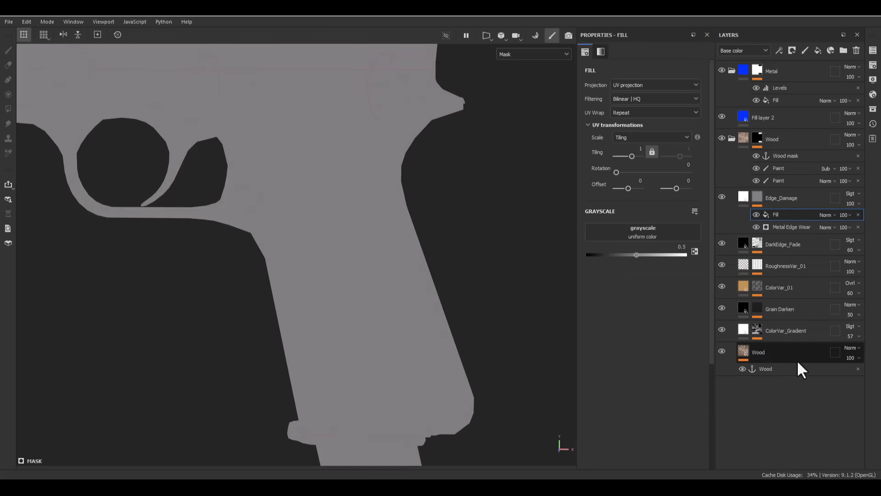
pyautogui.click(641, 231)
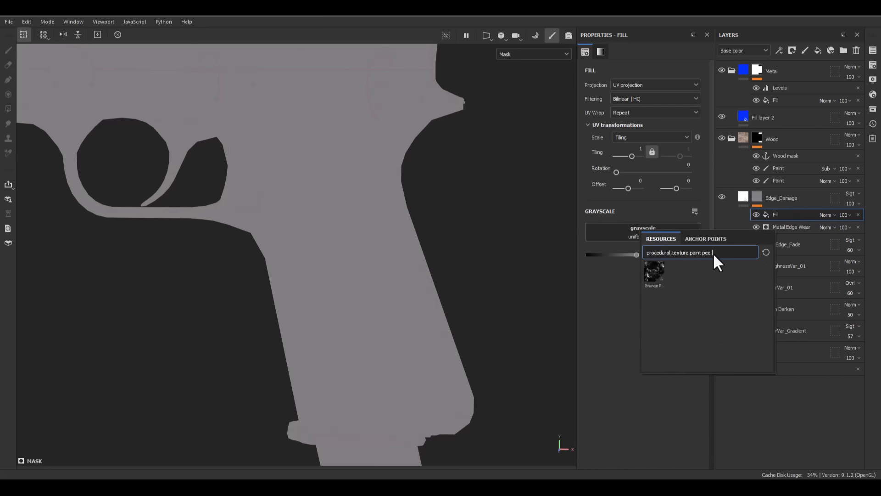
pyautogui.press('BackSpace')
pyautogui.press('BackSpace')
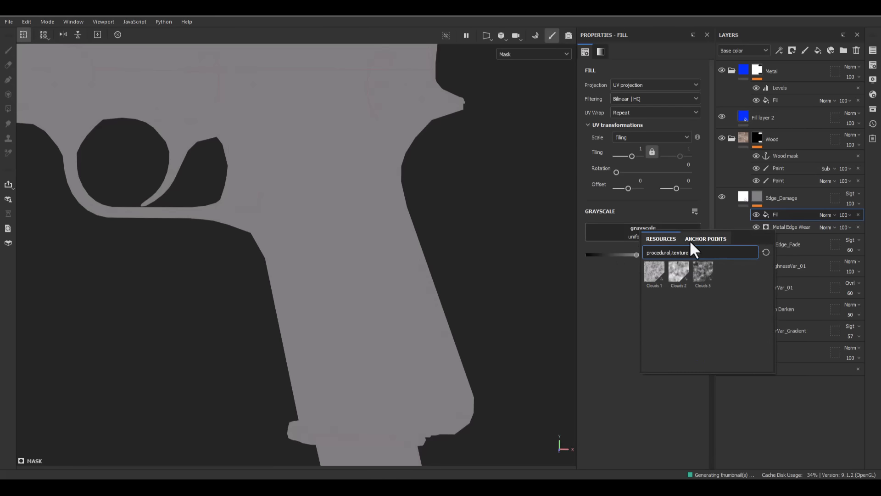
pyautogui.click(675, 276)
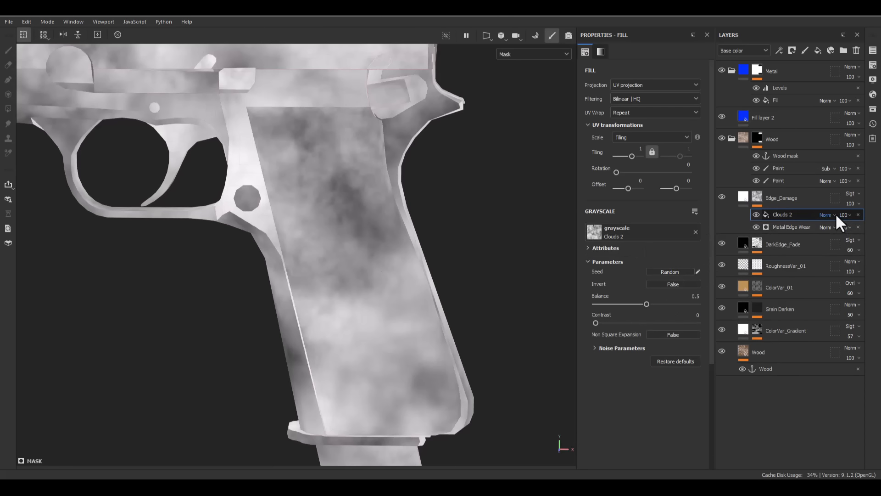
# - Set the Clouds 2 fill to Subtract blending with balance 0.32, contrast 0.66 and tri-planar projection
pyautogui.click(832, 317)
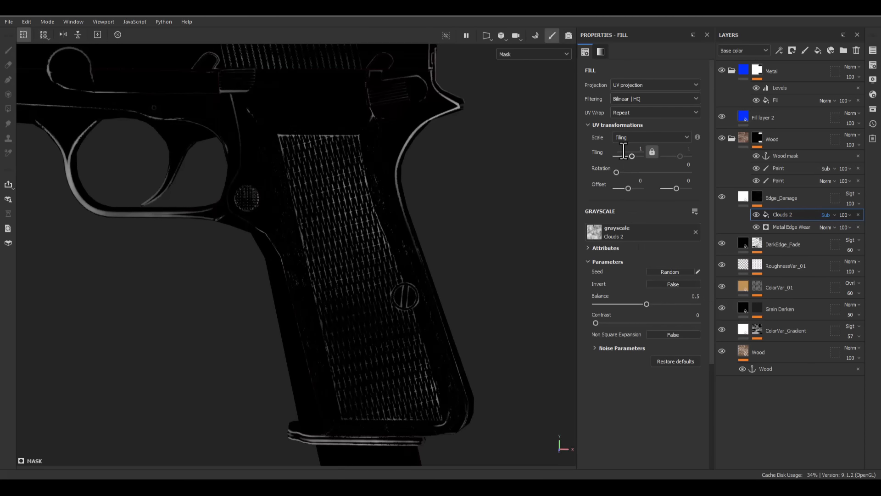
pyautogui.moveTo(614, 316); pyautogui.dragTo(628, 304)
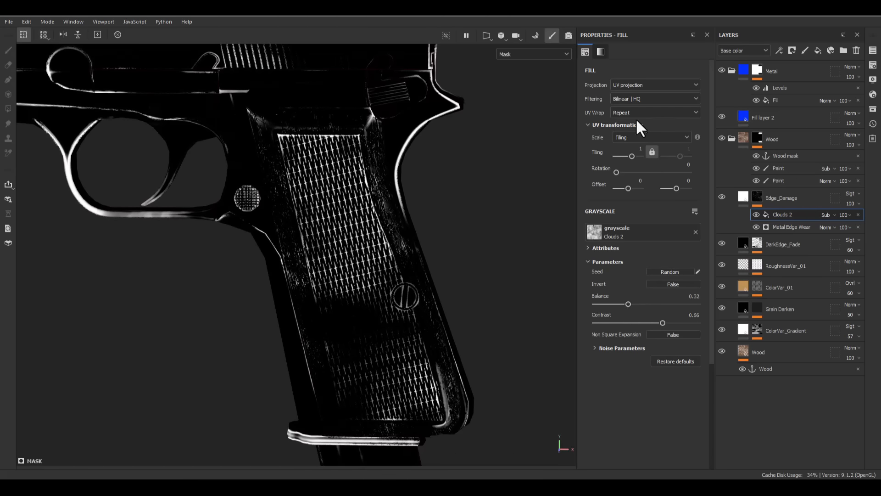
pyautogui.click(632, 84)
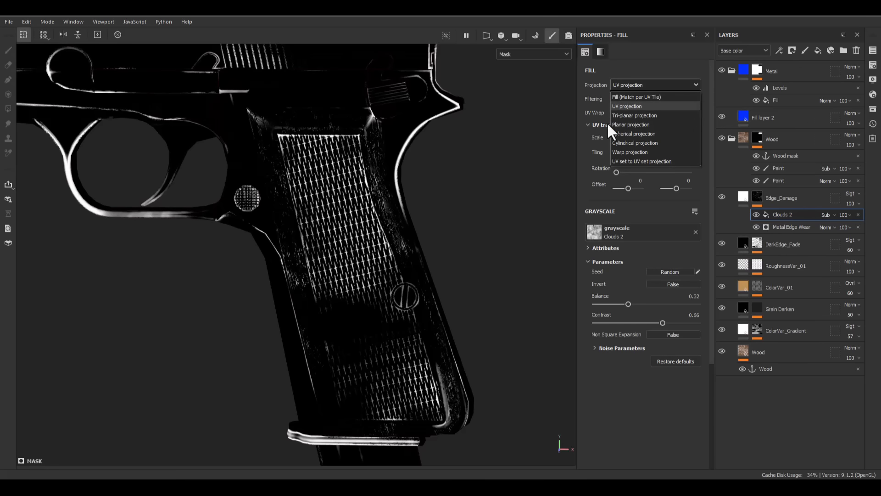
pyautogui.click(626, 115)
pyautogui.keyDown('alt'); pyautogui.moveTo(443, 262); pyautogui.dragTo(456, 302); pyautogui.keyUp('alt')
pyautogui.moveTo(339, 232)
pyautogui.keyDown('alt'); pyautogui.mouseDown()
pyautogui.moveTo(453, 207)
pyautogui.moveTo(483, 164)
pyautogui.moveTo(309, 179)
pyautogui.moveTo(214, 214)
pyautogui.moveTo(405, 244)
pyautogui.moveTo(344, 239)
pyautogui.mouseUp(); pyautogui.keyUp('alt')
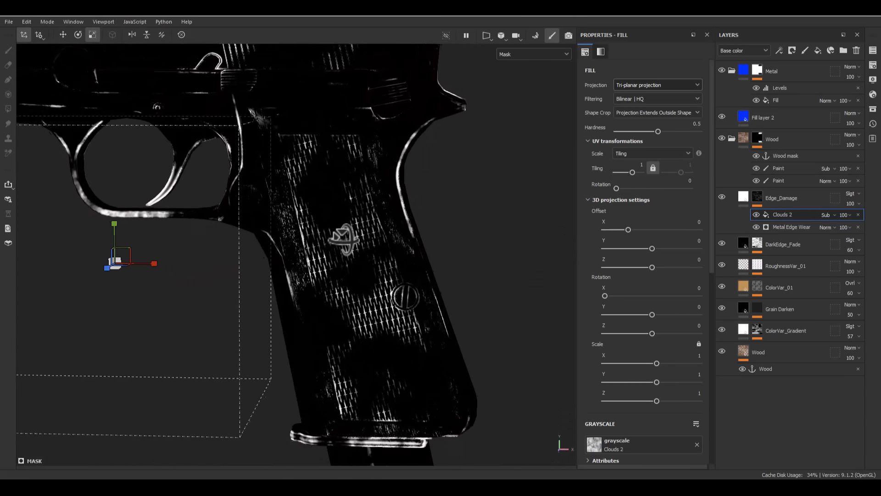
# - Check the grip up close in material view and set the Metal Edge Wear generator's opacity to 77
pyautogui.click(745, 200)
pyautogui.scroll(5, 403, 346)
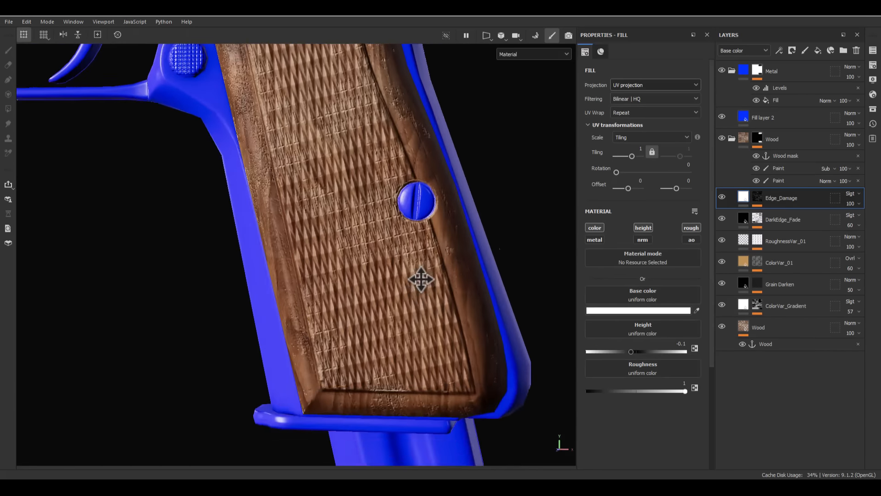
pyautogui.keyDown('alt'); pyautogui.moveTo(421, 279); pyautogui.dragTo(391, 315); pyautogui.keyUp('alt')
pyautogui.scroll(3, 391, 315)
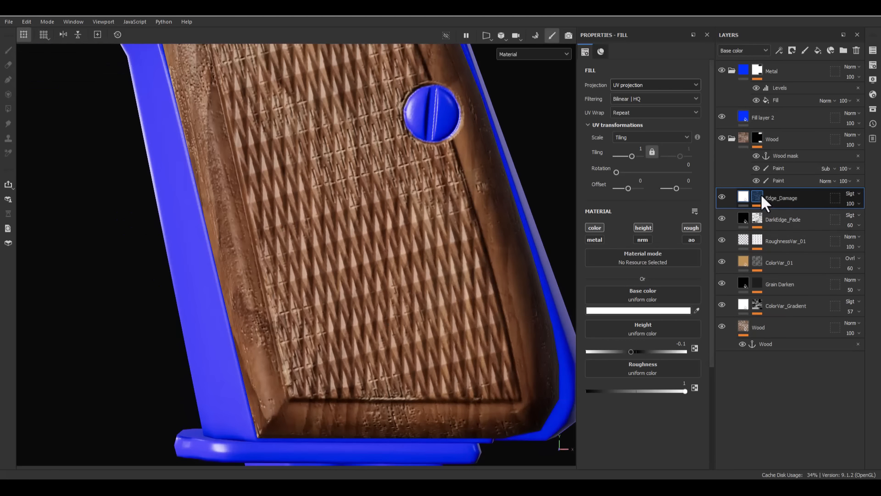
pyautogui.click(759, 197)
pyautogui.click(841, 227)
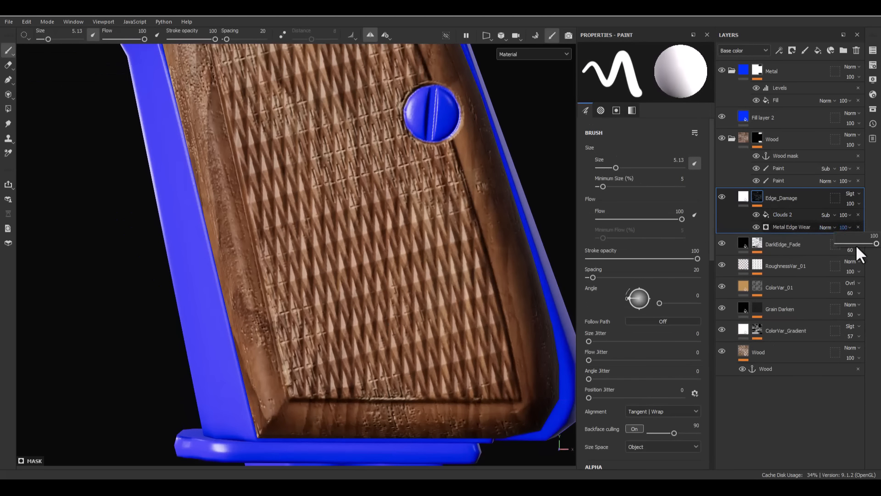
pyautogui.moveTo(856, 244); pyautogui.dragTo(867, 243)
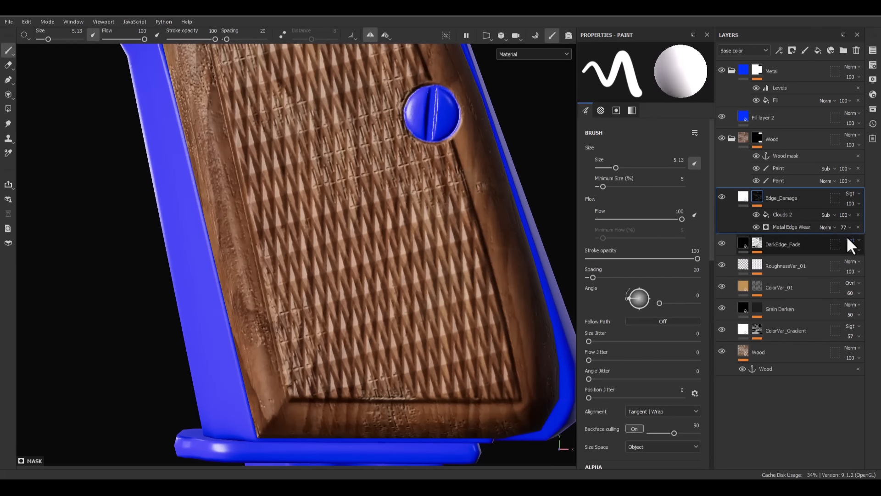
# - Add a paint effect above Clouds 2 in the Edge_Damage mask with Linear dodge (Add) blending
pyautogui.click(799, 214)
pyautogui.rightClick(793, 216)
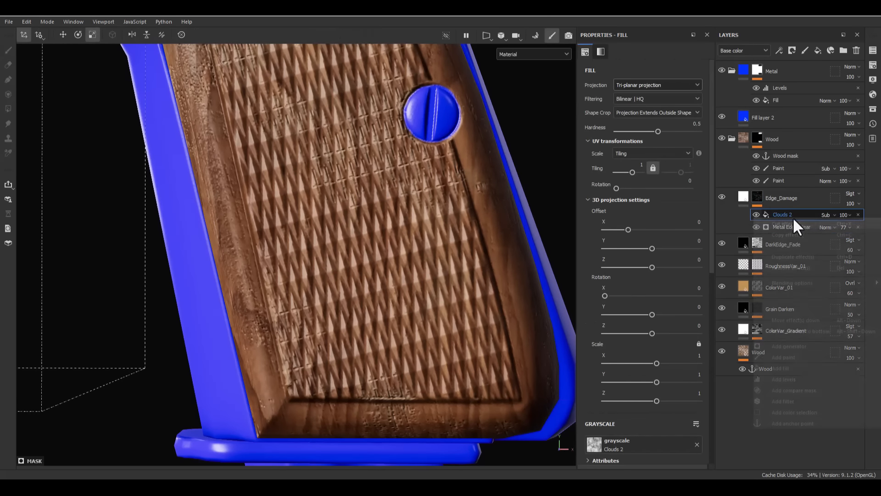
pyautogui.click(786, 357)
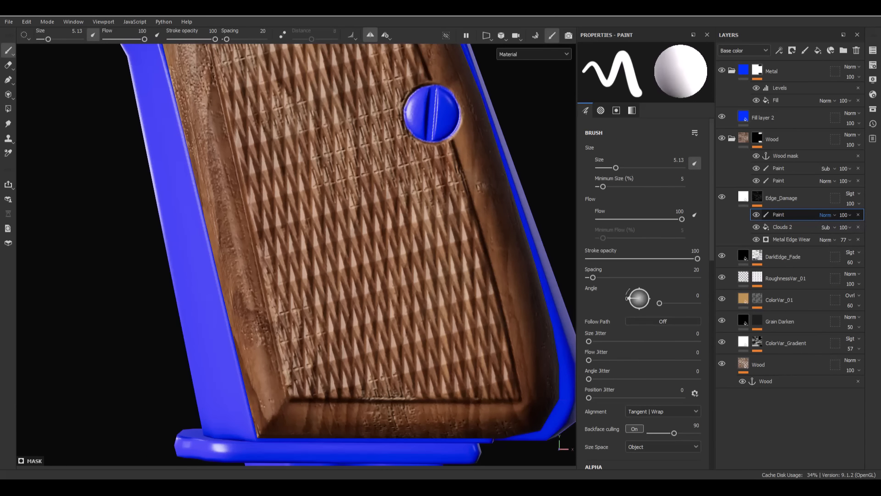
pyautogui.keyDown('alt'); pyautogui.moveTo(253, 345); pyautogui.dragTo(262, 274, button='middle'); pyautogui.keyUp('alt')
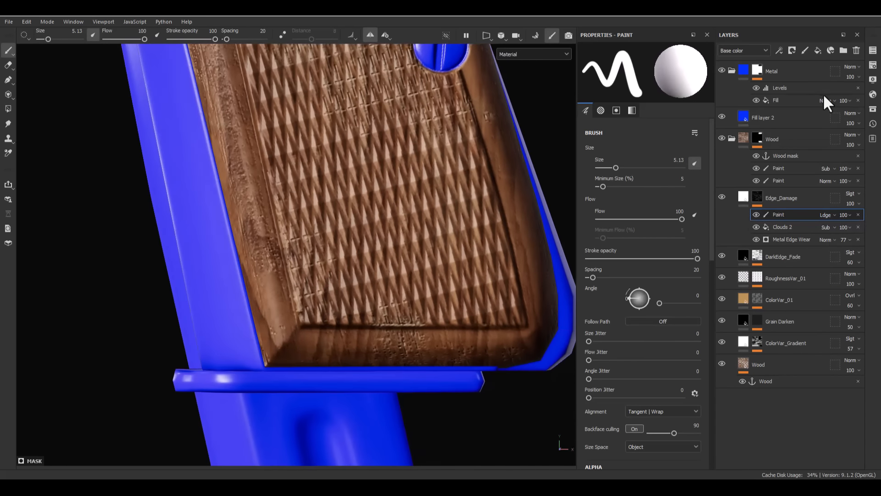
# - Open the asset library, clear its texture filter and show only the brushes
pyautogui.click(873, 109)
pyautogui.moveTo(808, 126); pyautogui.dragTo(423, 128)
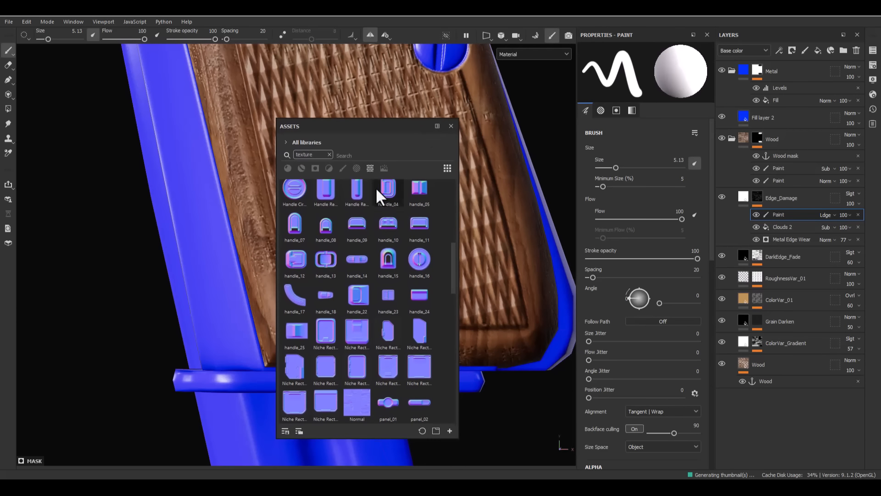
pyautogui.click(328, 155)
pyautogui.click(343, 168)
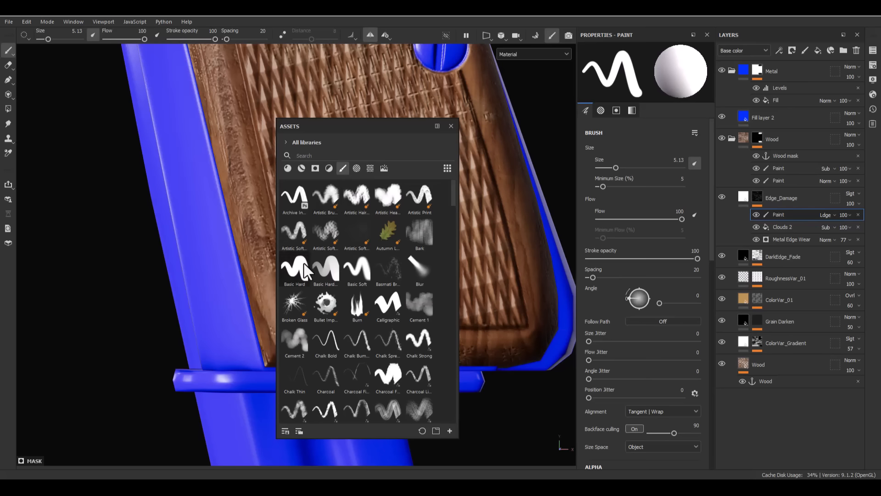
# - Choose a speckled Kyle's Concept brush from the asset library and reduce its size to 11.54 for the grip's lower corner
pyautogui.scroll(-5, 459, 263)
pyautogui.scroll(-10, 396, 307)
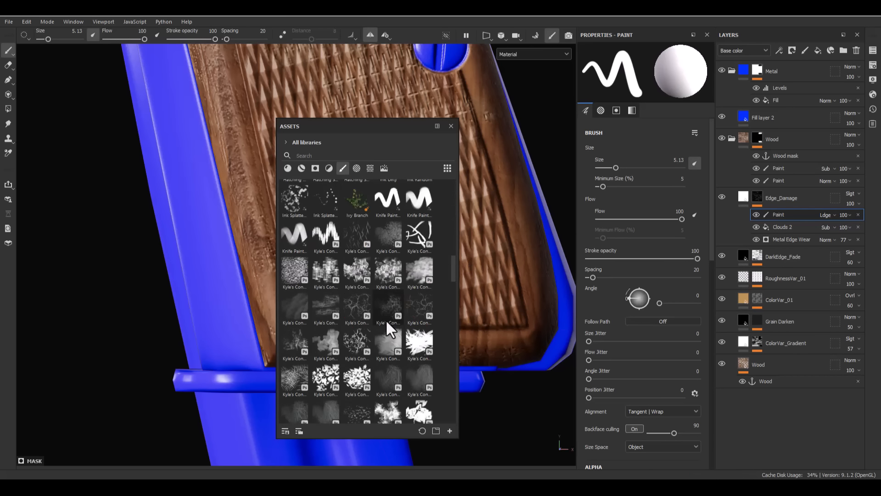
pyautogui.click(382, 306)
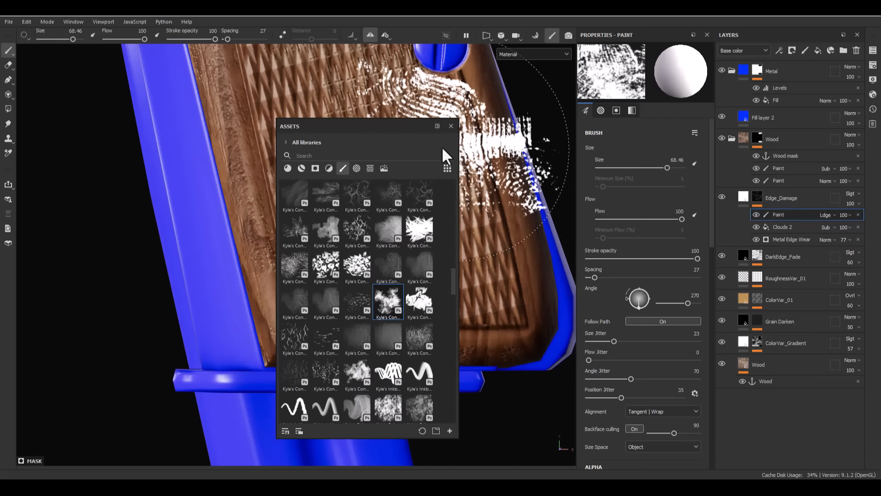
pyautogui.moveTo(402, 126); pyautogui.dragTo(880, 157)
pyautogui.keyDown('ctrl'); pyautogui.moveTo(404, 278); pyautogui.dragTo(358, 278, button='right'); pyautogui.keyUp('ctrl')
pyautogui.moveTo(400, 276)
pyautogui.keyDown('alt'); pyautogui.mouseDown()
pyautogui.moveTo(448, 211)
pyautogui.moveTo(439, 208)
pyautogui.mouseUp(); pyautogui.keyUp('alt')
pyautogui.scroll(5, 335, 213)
pyautogui.keyDown('ctrl'); pyautogui.moveTo(354, 192); pyautogui.dragTo(337, 191, button='right'); pyautogui.keyUp('ctrl')
pyautogui.moveTo(376, 194)
pyautogui.mouseDown()
pyautogui.moveTo(318, 240)
pyautogui.moveTo(291, 94)
pyautogui.moveTo(320, 218)
pyautogui.mouseUp()
pyautogui.hotkey('ctrl', 'z')
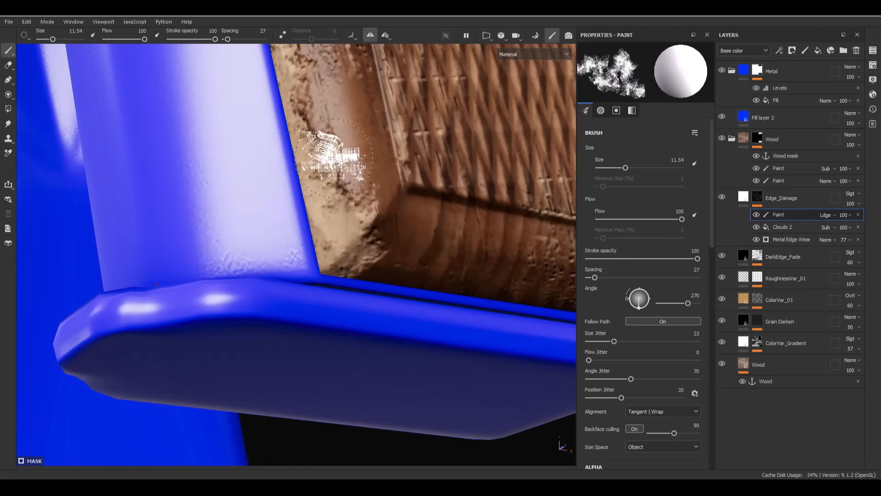
# - Paint speckled wear along the grip's lower front edge in the Edge_Damage mask and trim the excess with black
pyautogui.moveTo(333, 165)
pyautogui.keyDown('alt'); pyautogui.mouseDown()
pyautogui.moveTo(358, 321)
pyautogui.moveTo(312, 248)
pyautogui.moveTo(335, 321)
pyautogui.moveTo(302, 221)
pyautogui.moveTo(291, 87)
pyautogui.moveTo(313, 275)
pyautogui.moveTo(348, 338)
pyautogui.mouseUp(); pyautogui.keyUp('alt')
pyautogui.press('x')
pyautogui.moveTo(406, 305)
pyautogui.keyDown('alt'); pyautogui.mouseDown()
pyautogui.moveTo(365, 192)
pyautogui.moveTo(405, 297)
pyautogui.moveTo(370, 238)
pyautogui.mouseUp(); pyautogui.keyUp('alt')
pyautogui.keyDown('alt'); pyautogui.moveTo(369, 238); pyautogui.dragTo(372, 268, button='middle'); pyautogui.keyUp('alt')
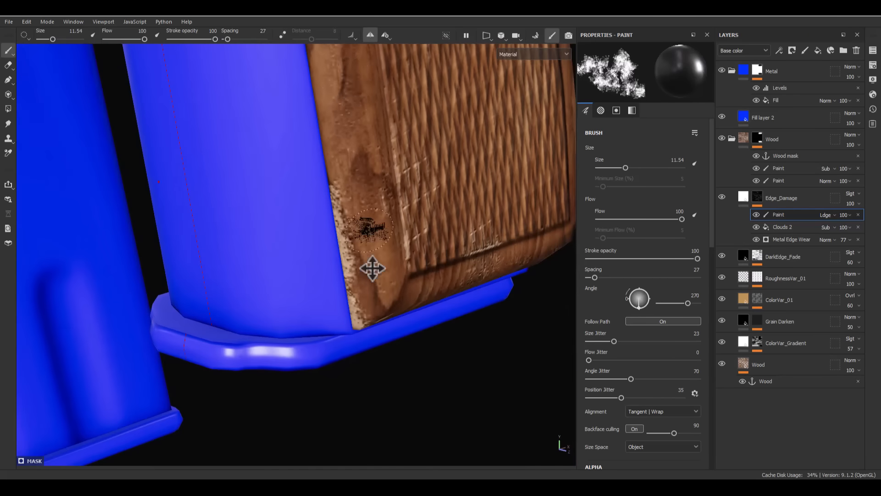
pyautogui.keyDown('alt'); pyautogui.moveTo(372, 268); pyautogui.dragTo(368, 120, button='right'); pyautogui.keyUp('alt')
pyautogui.keyDown('alt'); pyautogui.moveTo(368, 121); pyautogui.dragTo(413, 137); pyautogui.keyUp('alt')
pyautogui.keyDown('alt'); pyautogui.moveTo(495, 257); pyautogui.dragTo(462, 127, button='right'); pyautogui.keyUp('alt')
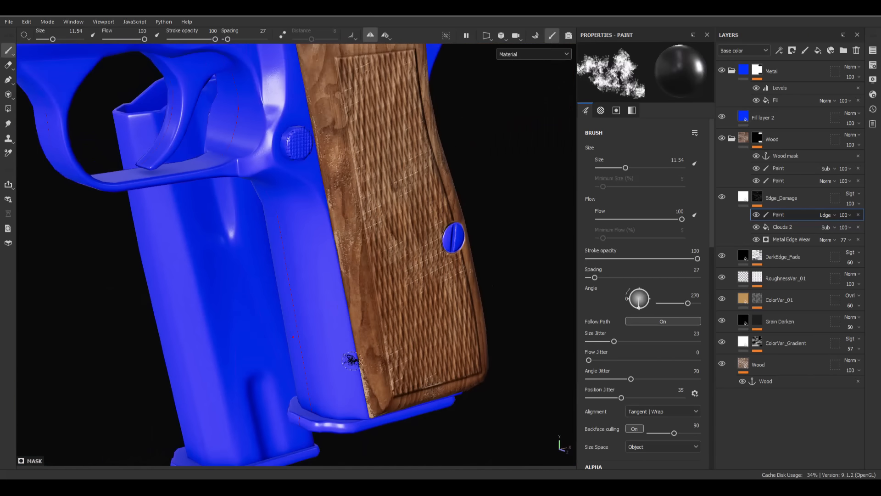
# - Extend the painted edge damage up the grip's front edge and frame the whole pistol
pyautogui.scroll(4, 354, 360)
pyautogui.press('x')
pyautogui.moveTo(354, 359)
pyautogui.keyDown('alt'); pyautogui.mouseDown()
pyautogui.moveTo(371, 346)
pyautogui.moveTo(342, 202)
pyautogui.moveTo(370, 340)
pyautogui.moveTo(349, 207)
pyautogui.moveTo(369, 316)
pyautogui.moveTo(379, 287)
pyautogui.moveTo(372, 358)
pyautogui.moveTo(345, 200)
pyautogui.mouseUp(); pyautogui.keyUp('alt')
pyautogui.press('x')
pyautogui.press('f')
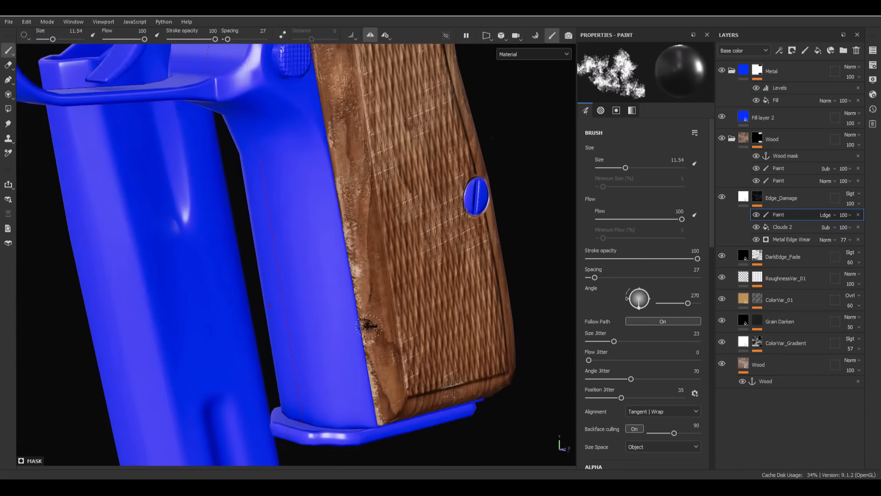
pyautogui.keyDown('alt'); pyautogui.moveTo(423, 320); pyautogui.dragTo(241, 298); pyautogui.keyUp('alt')
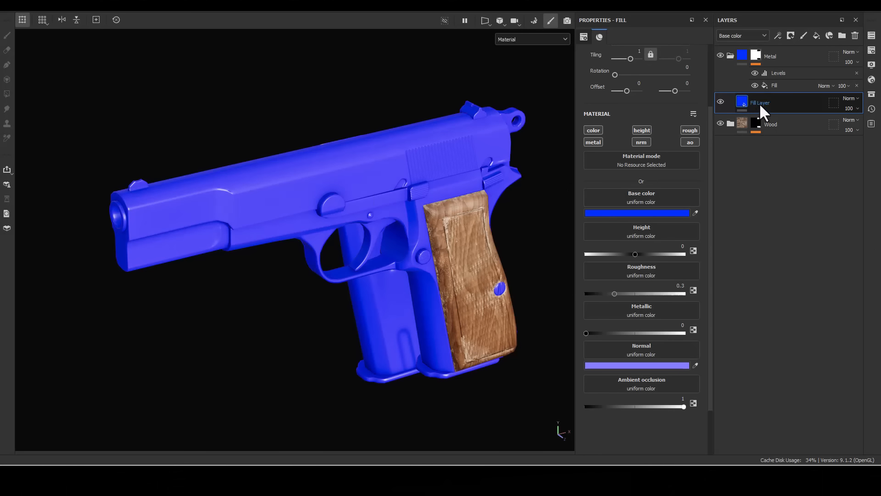
# - Rename the blue fill layer as Metal_Base
pyautogui.doubleClick(759, 103)
pyautogui.write('Metal')
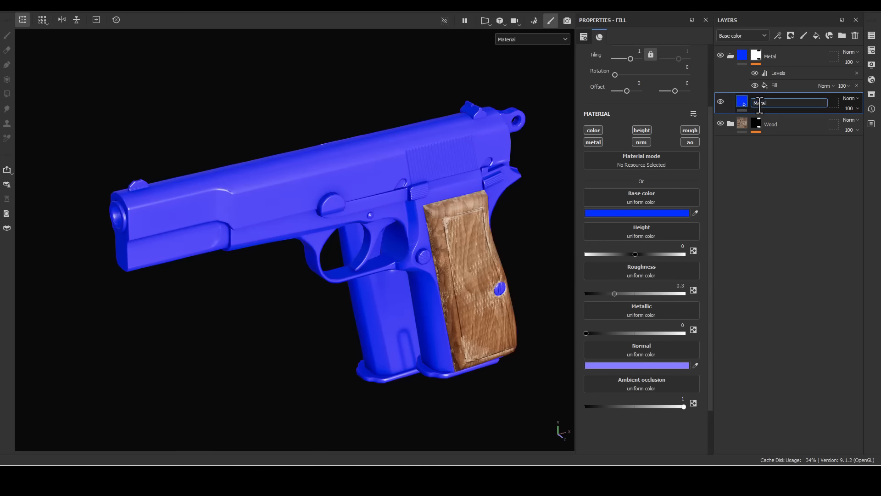
pyautogui.write('_Base')
pyautogui.press('Return')
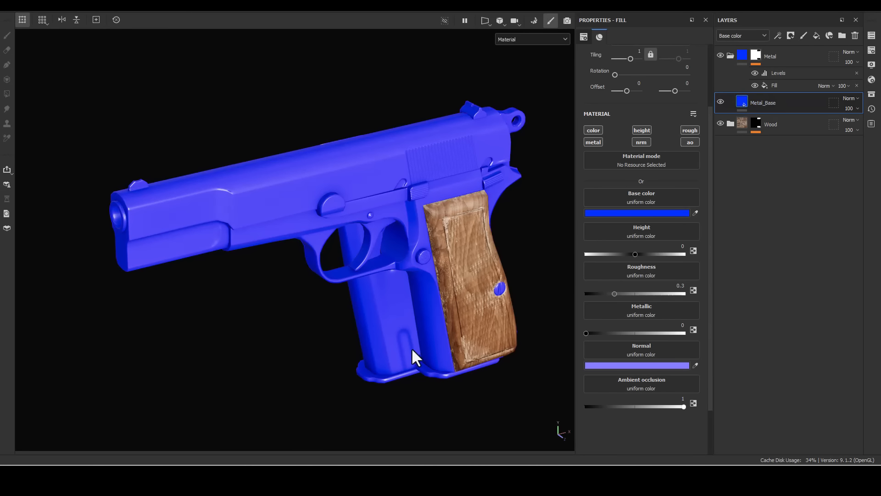
# - Set Metal_Base's metallic to 1 and its roughness to 0.1
pyautogui.click(683, 333)
pyautogui.click(675, 289)
pyautogui.write('.1')
pyautogui.press('Return')
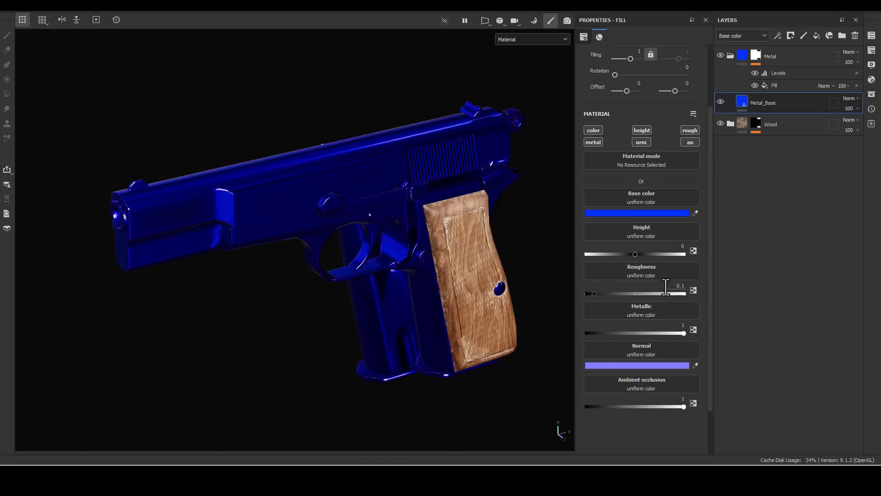
# - Change Metal_Base's base color to near-white F7F7F7
pyautogui.click(623, 213)
pyautogui.moveTo(701, 342); pyautogui.dragTo(690, 317)
pyautogui.keyDown('alt'); pyautogui.moveTo(425, 227); pyautogui.dragTo(458, 236); pyautogui.keyUp('alt')
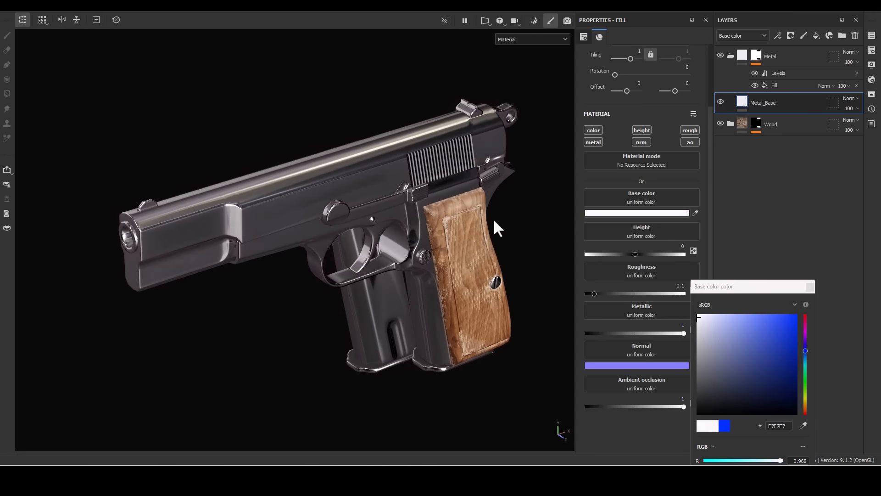
pyautogui.click(810, 286)
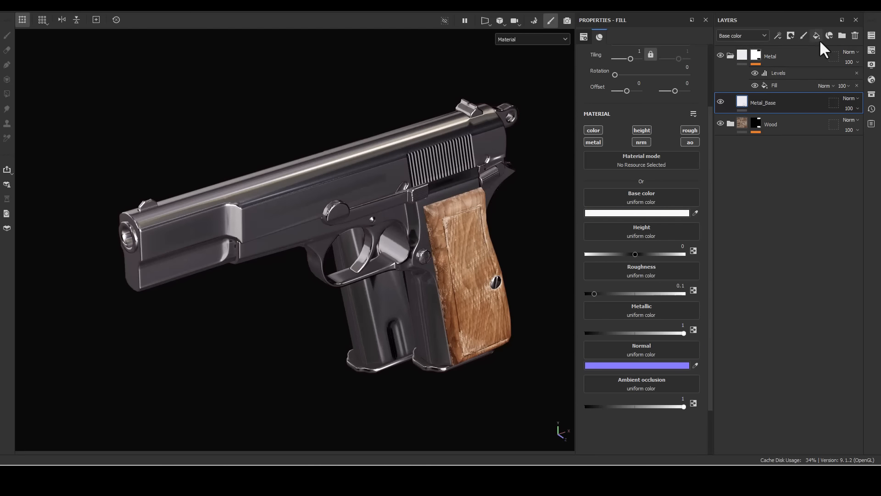
# - Add a fill layer above Metal_Base and name it ColorVar_gradient
pyautogui.doubleClick(764, 103)
pyautogui.write('gradient')
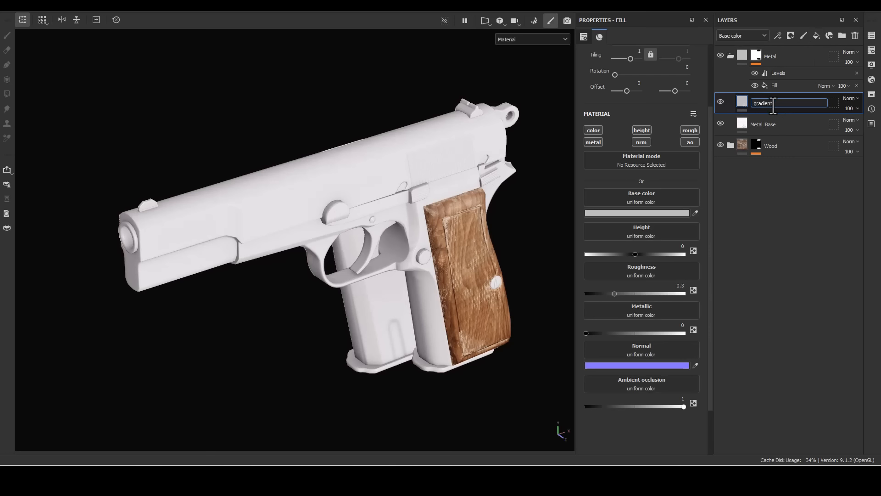
pyautogui.hotkey('ctrl', 'a')
pyautogui.write('ColorVal')
pyautogui.write('_gradient')
pyautogui.press('Return')
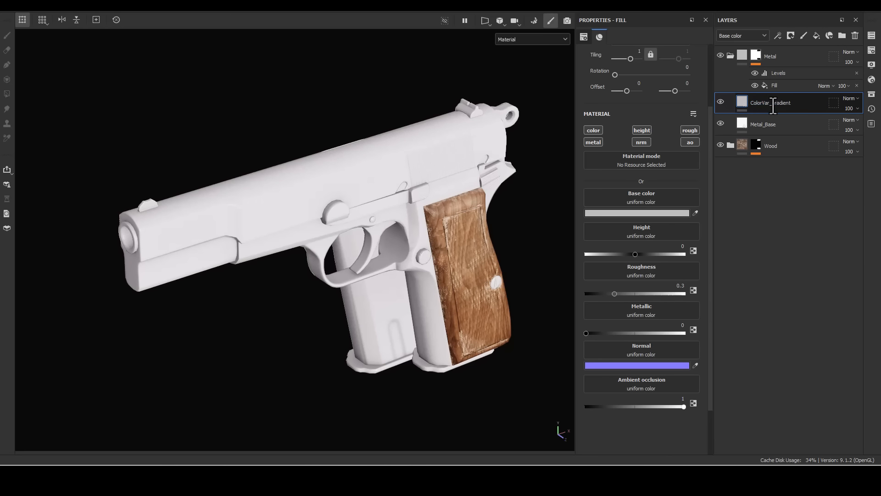
# - Give ColorVar_gradient a black mask, limit it to the color channel and set its base color to dark grey 181818
pyautogui.rightClick(762, 102)
pyautogui.click(799, 16)
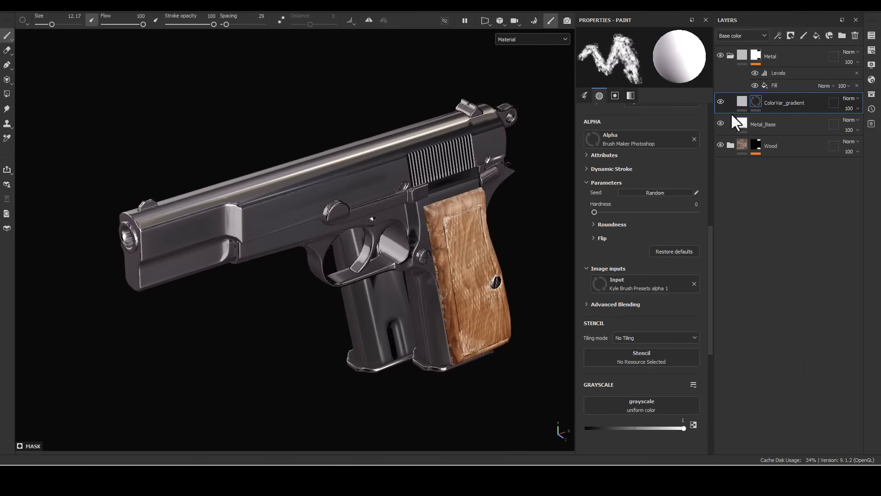
pyautogui.click(742, 104)
pyautogui.keyDown('alt'); pyautogui.click(592, 132); pyautogui.keyUp('alt')
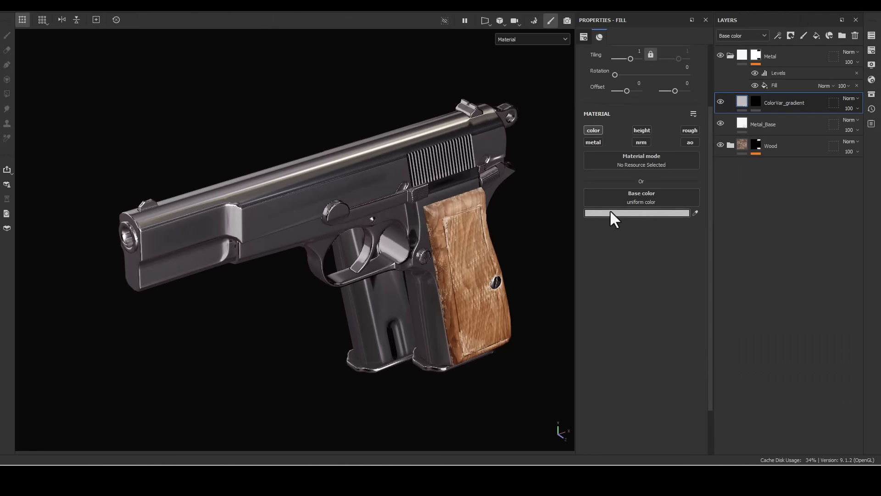
pyautogui.click(627, 214)
pyautogui.moveTo(726, 375); pyautogui.dragTo(666, 406)
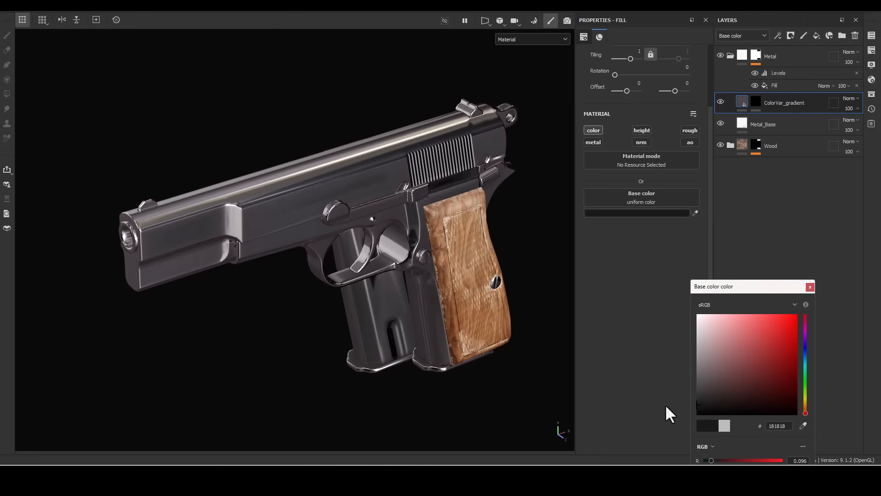
# - Add a 3D Linear Gradient generator to ColorVar_gradient's mask
pyautogui.click(756, 98)
pyautogui.rightClick(756, 98)
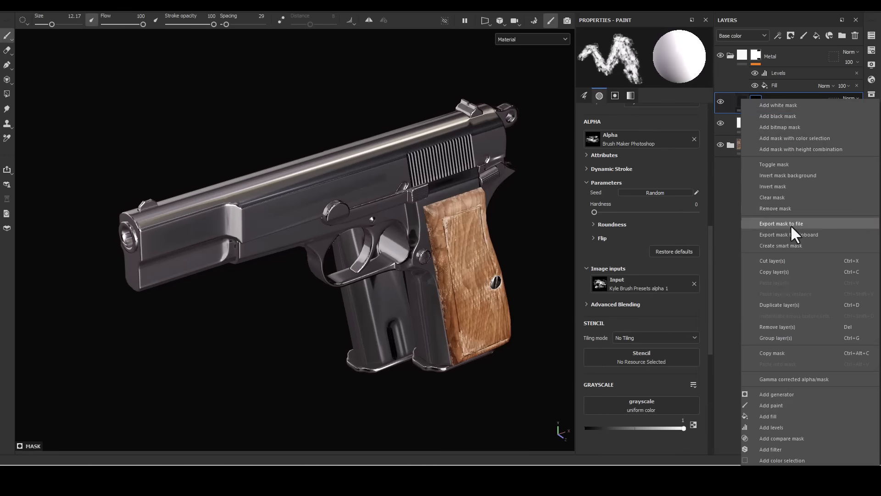
pyautogui.click(774, 394)
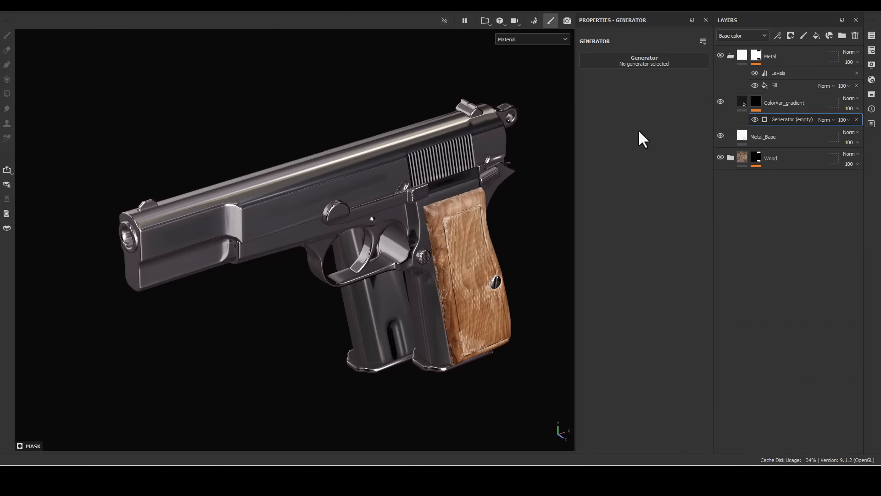
pyautogui.click(654, 63)
pyautogui.click(689, 84)
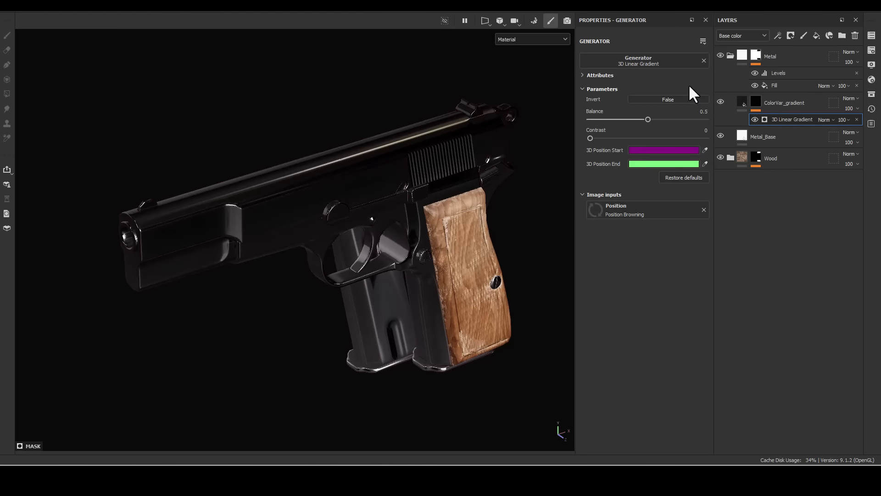
# - Display the Position mesh map and sample the gradient's 3D position start at the hammer and its end at the muzzle
pyautogui.keyDown('alt'); pyautogui.click(756, 102); pyautogui.keyUp('alt')
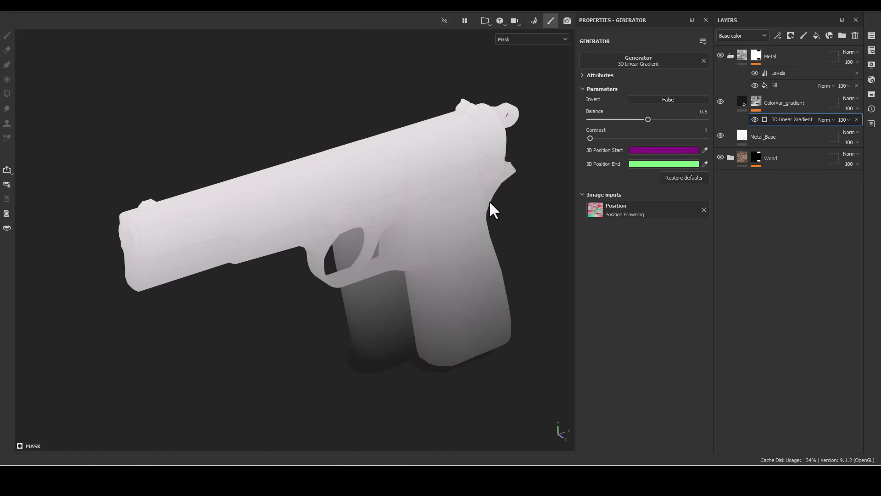
pyautogui.keyDown('alt'); pyautogui.moveTo(489, 200); pyautogui.dragTo(393, 167); pyautogui.keyUp('alt')
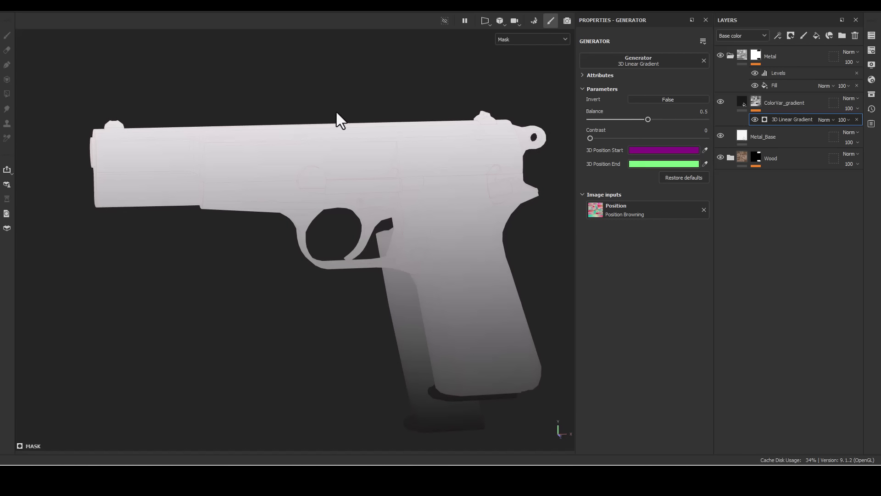
pyautogui.press('b')
pyautogui.press('b')
pyautogui.press('b')
pyautogui.press('b')
pyautogui.press('b')
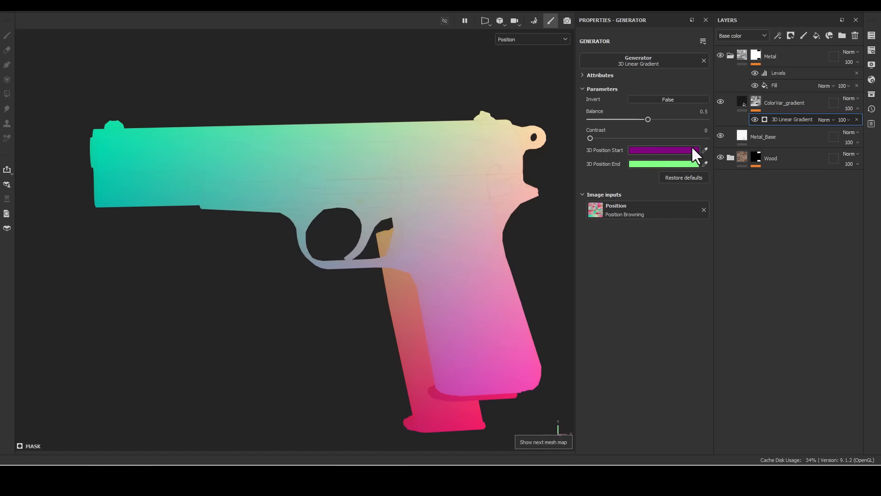
pyautogui.click(705, 150)
pyautogui.click(545, 139)
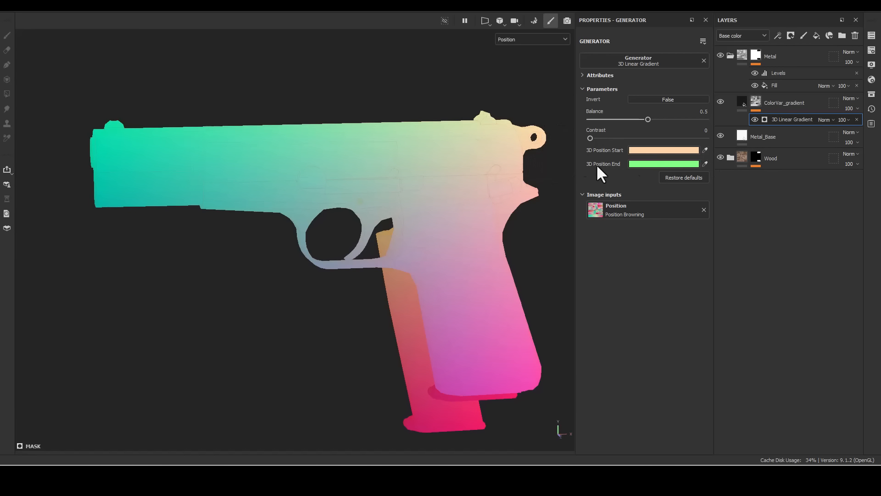
pyautogui.click(705, 164)
pyautogui.click(112, 133)
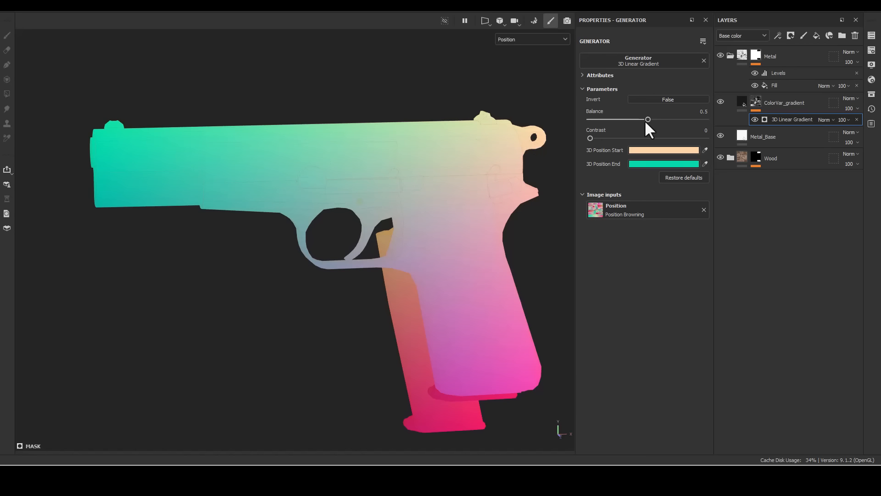
# - Show the ColorVar_gradient mask, invert the 3D Linear Gradient and set its balance to 0.28
pyautogui.keyDown('alt'); pyautogui.click(753, 101); pyautogui.keyUp('alt')
pyautogui.keyDown('alt'); pyautogui.moveTo(397, 139); pyautogui.dragTo(454, 157); pyautogui.keyUp('alt')
pyautogui.click(656, 100)
pyautogui.moveTo(645, 118); pyautogui.dragTo(622, 117)
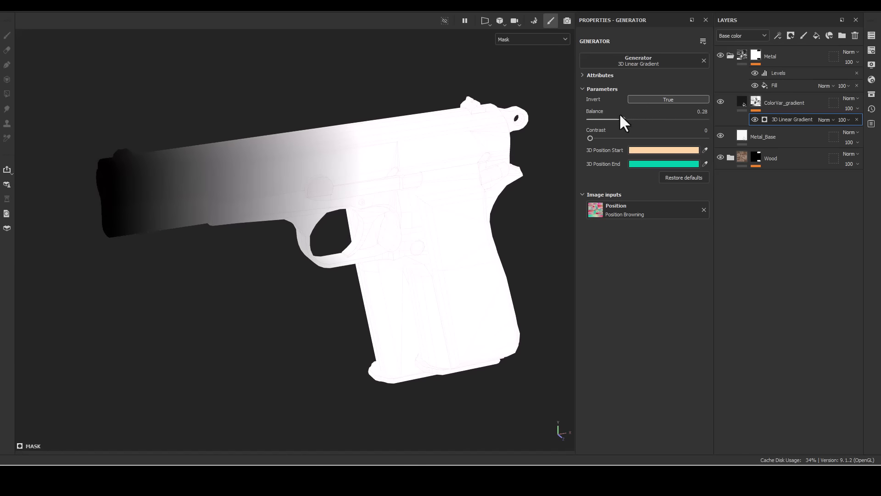
# - Return to material view and set the 3D Linear Gradient's balance to 0.4
pyautogui.press('m')
pyautogui.keyDown('alt'); pyautogui.moveTo(385, 208); pyautogui.dragTo(349, 188); pyautogui.keyUp('alt')
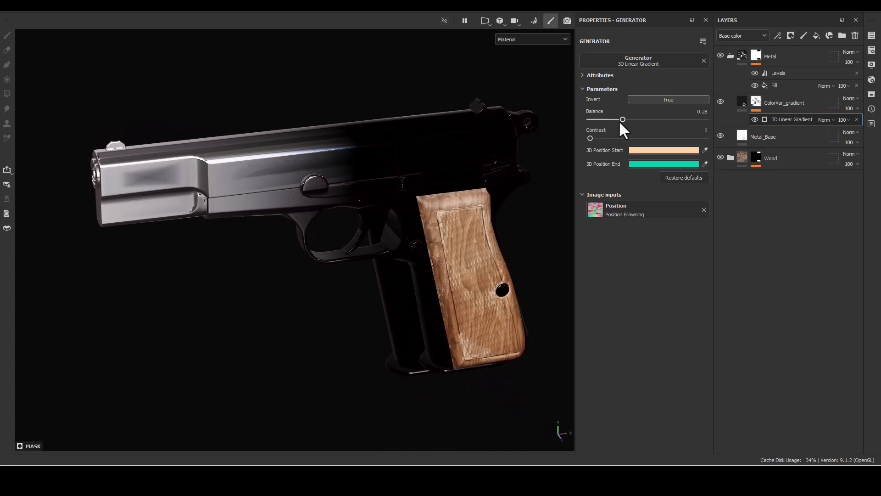
pyautogui.moveTo(622, 119); pyautogui.dragTo(636, 117)
pyautogui.keyDown('alt'); pyautogui.moveTo(426, 191); pyautogui.dragTo(361, 197); pyautogui.keyUp('alt')
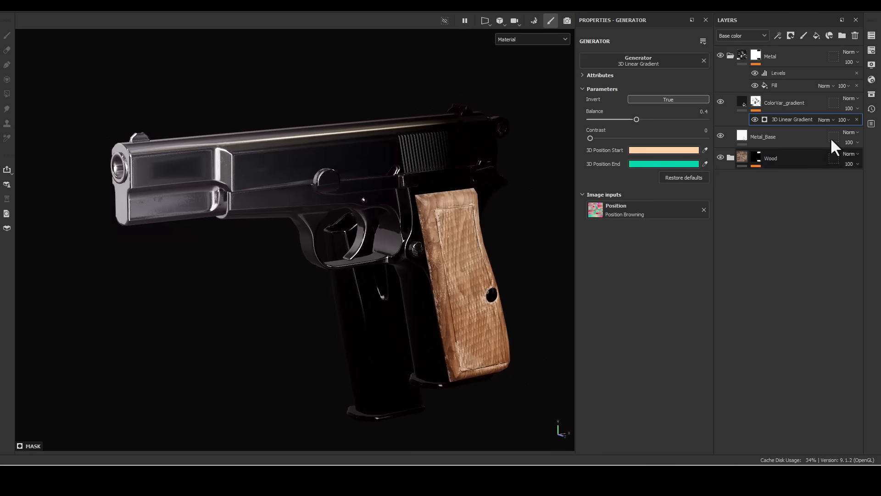
# - Set the ColorVar_gradient layer's opacity to 60
pyautogui.click(851, 106)
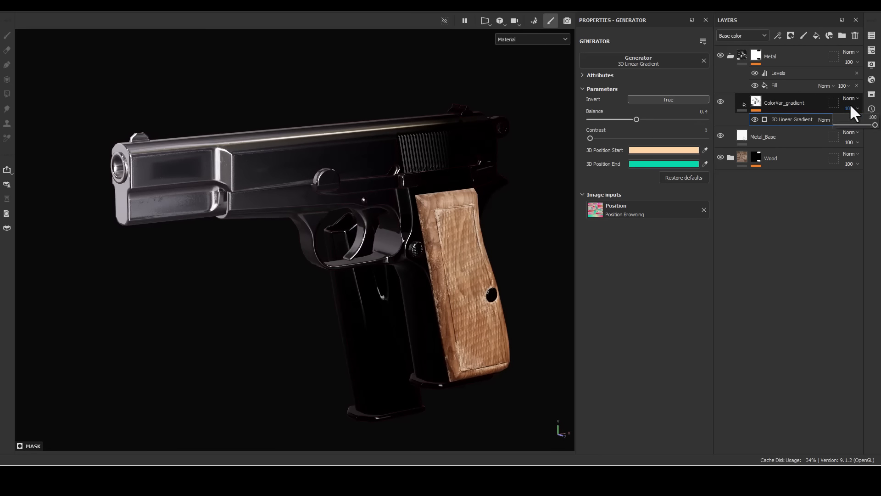
pyautogui.moveTo(862, 124); pyautogui.dragTo(859, 124)
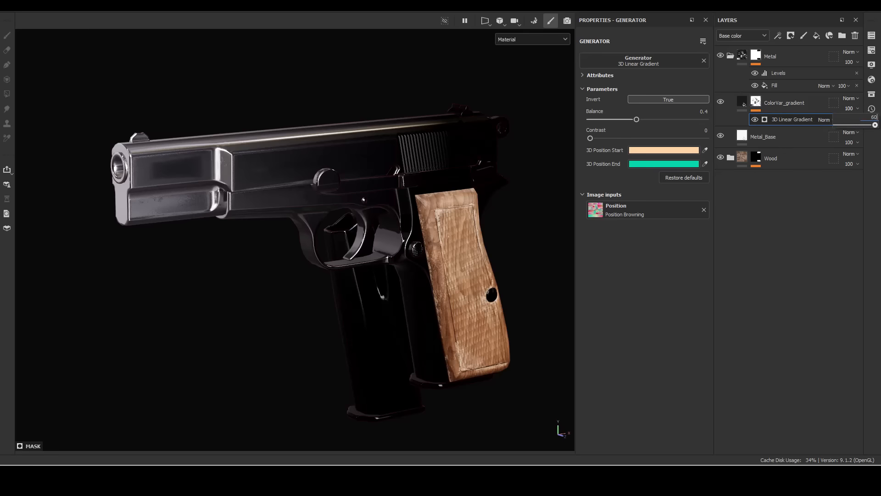
pyautogui.keyDown('alt'); pyautogui.moveTo(409, 259); pyautogui.dragTo(425, 260); pyautogui.keyUp('alt')
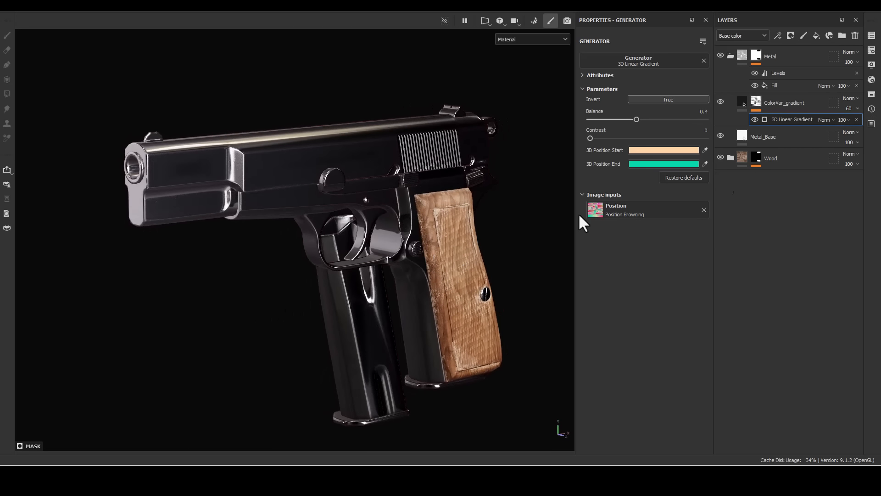
# - Add two fill layers above ColorVar_gradient and rename the lower one ColorVar_02
pyautogui.click(736, 97)
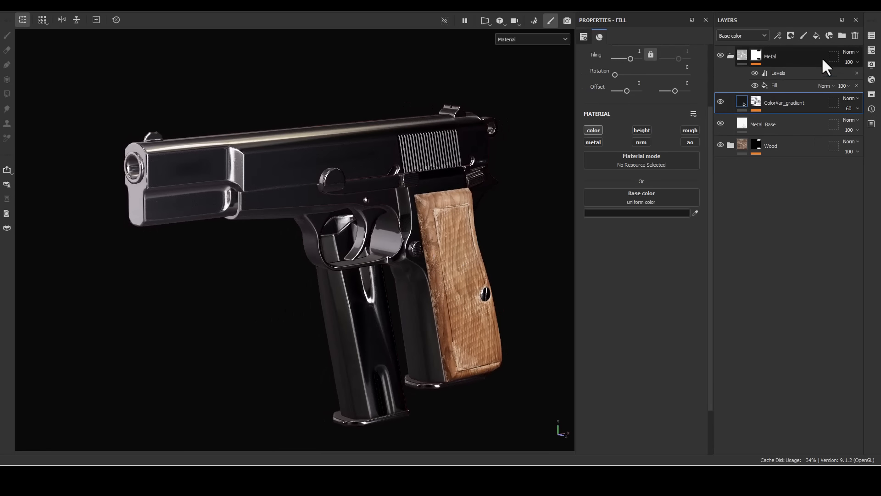
pyautogui.click(818, 32)
pyautogui.click(817, 32)
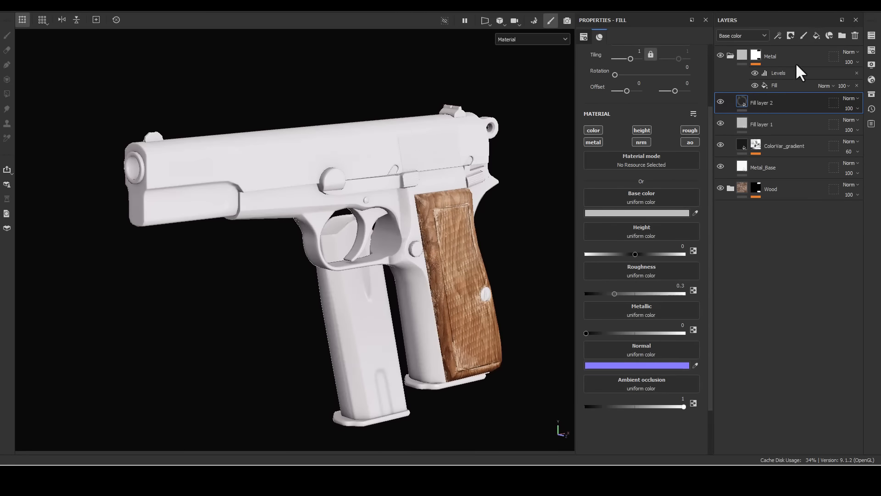
pyautogui.doubleClick(767, 125)
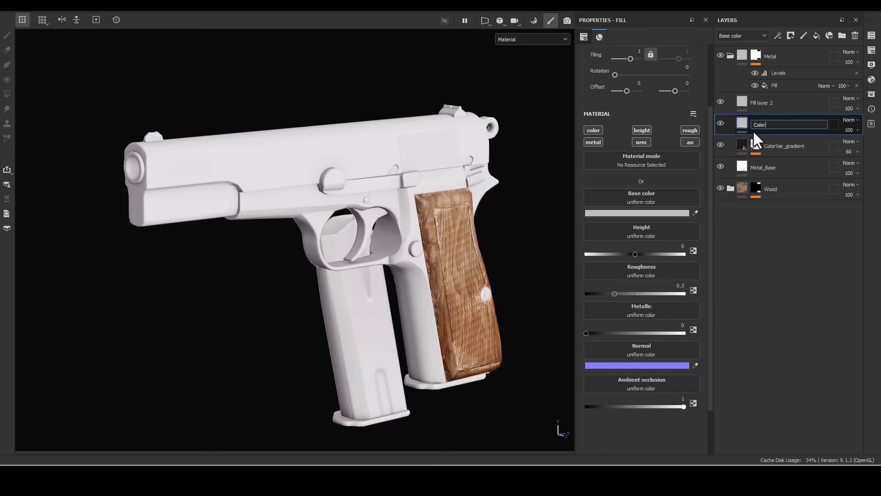
pyautogui.write('ColorVar_02')
pyautogui.press('Return')
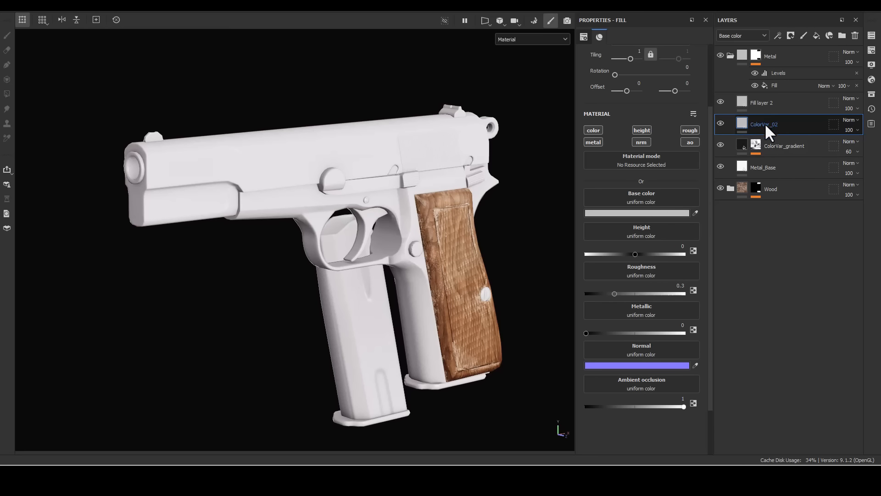
# - Rename the topmost fill layer inside Metal ColorVar_03 and the gradient layer ColorVar_01_gradient
pyautogui.doubleClick(769, 104)
pyautogui.write('ColorVar_03')
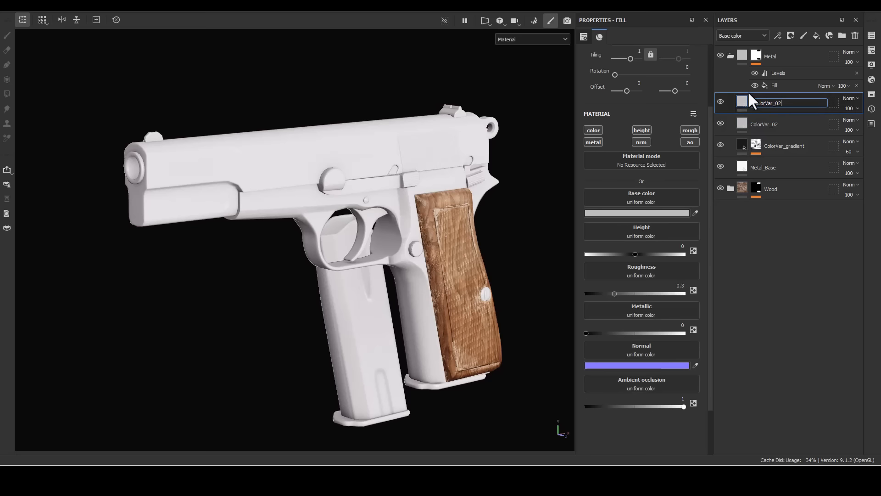
pyautogui.press('Return')
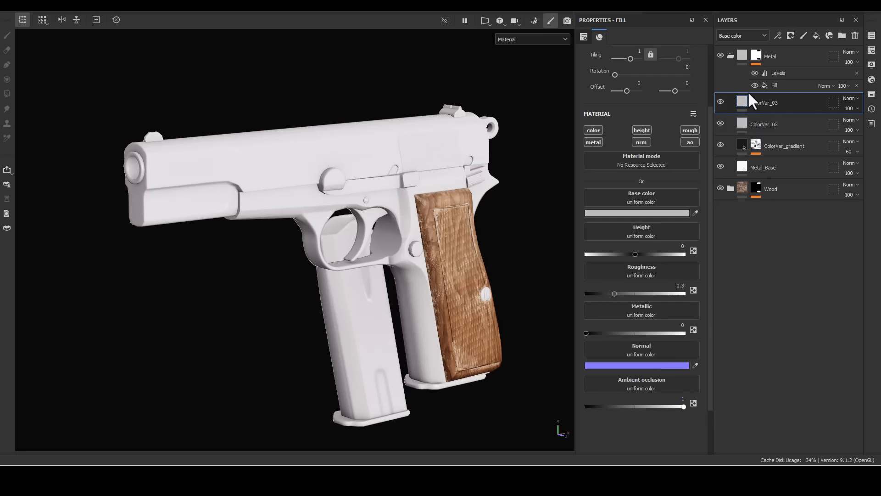
pyautogui.doubleClick(776, 146)
pyautogui.click(788, 150)
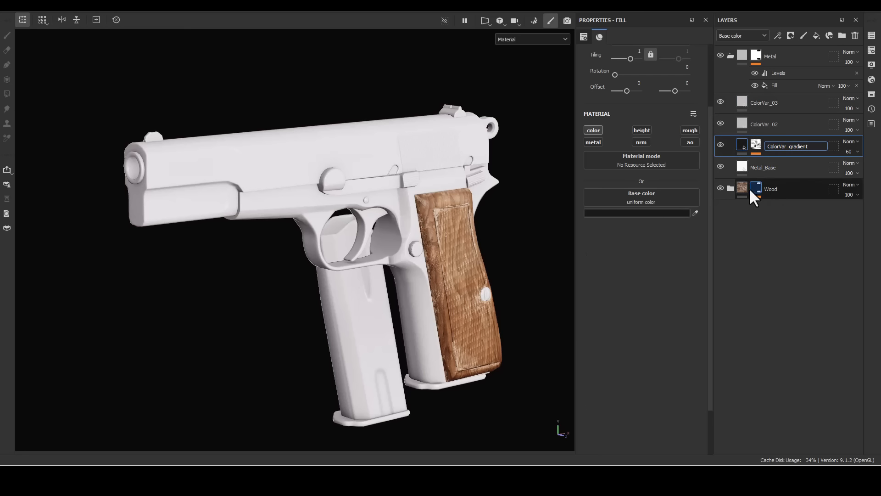
pyautogui.write('_01')
pyautogui.press('Return')
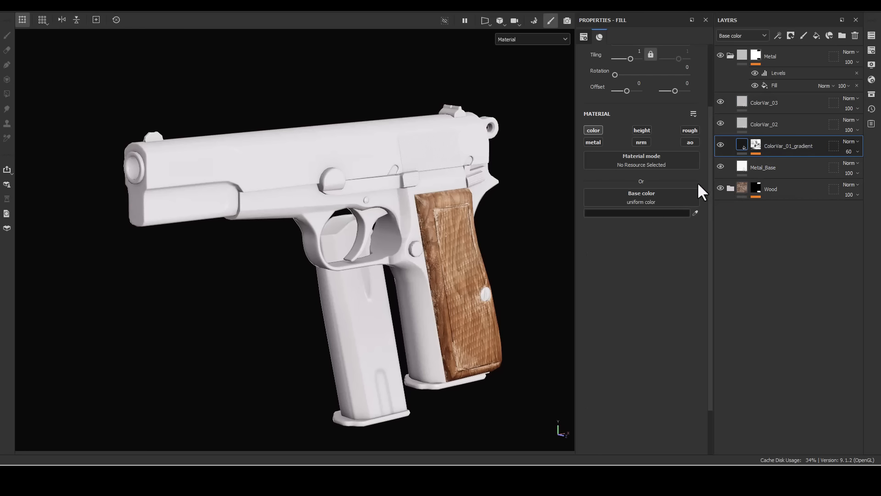
# - Limit the ColorVar_02 and ColorVar_03 fill layers to the color channel only
pyautogui.click(765, 130)
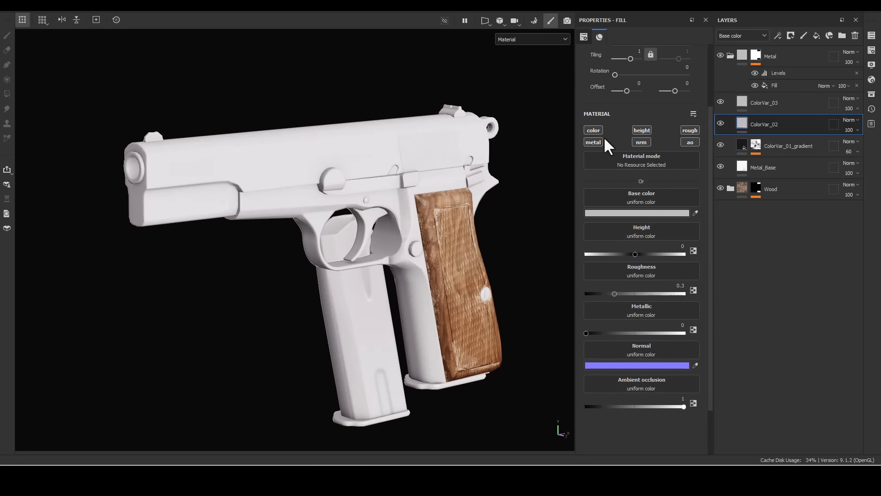
pyautogui.click(759, 109)
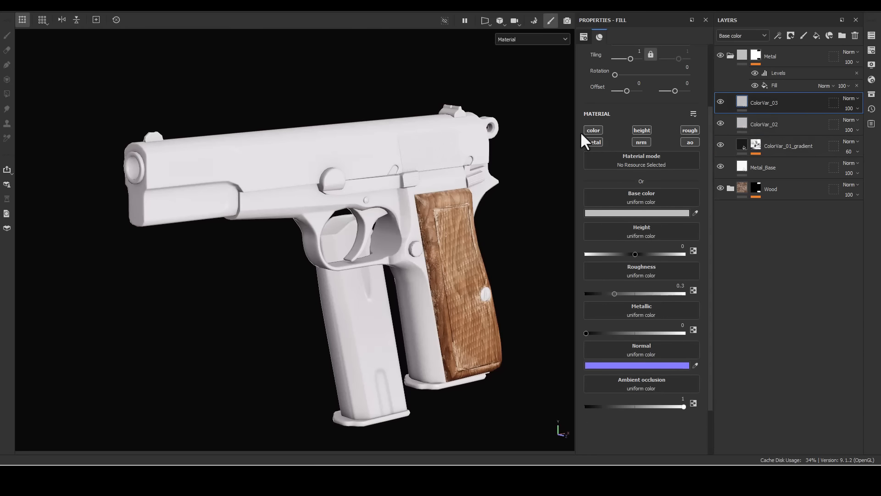
pyautogui.click(594, 130)
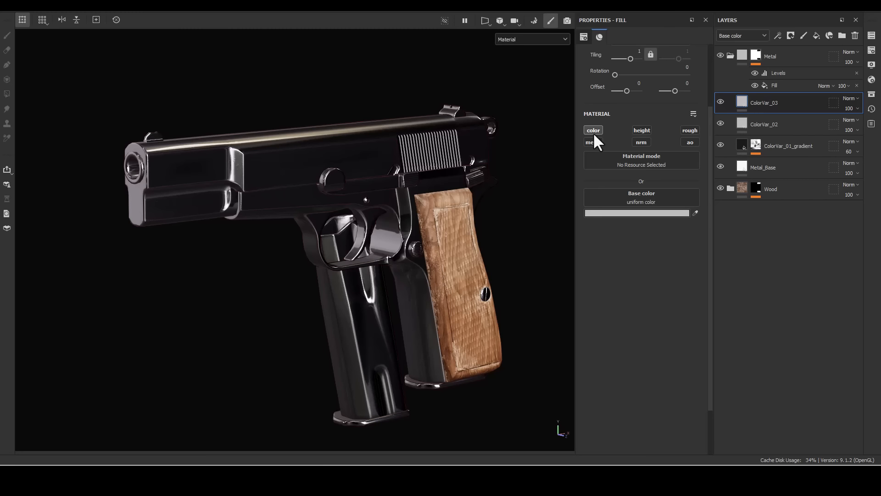
# - Set the ColorVar_03 layer's base color to dark brown 5D411B
pyautogui.click(622, 212)
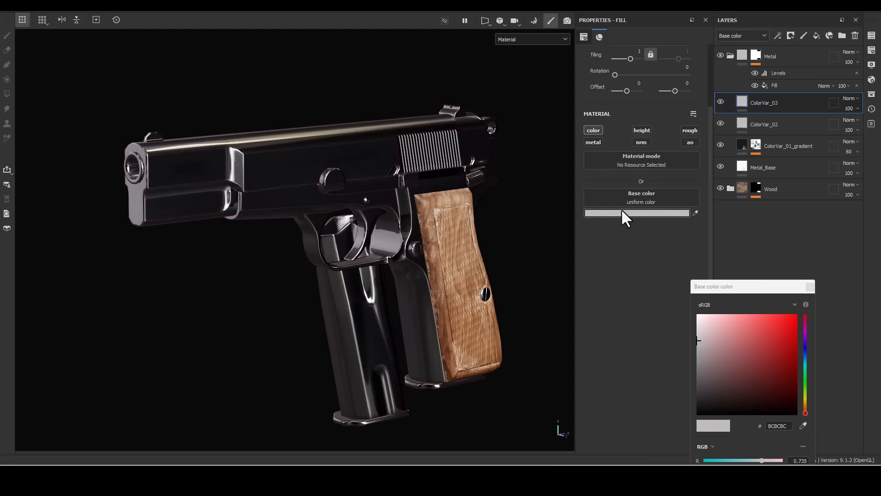
pyautogui.click(805, 405)
pyautogui.click(766, 387)
pyautogui.moveTo(764, 387)
pyautogui.mouseDown()
pyautogui.moveTo(760, 370)
pyautogui.moveTo(767, 378)
pyautogui.mouseUp()
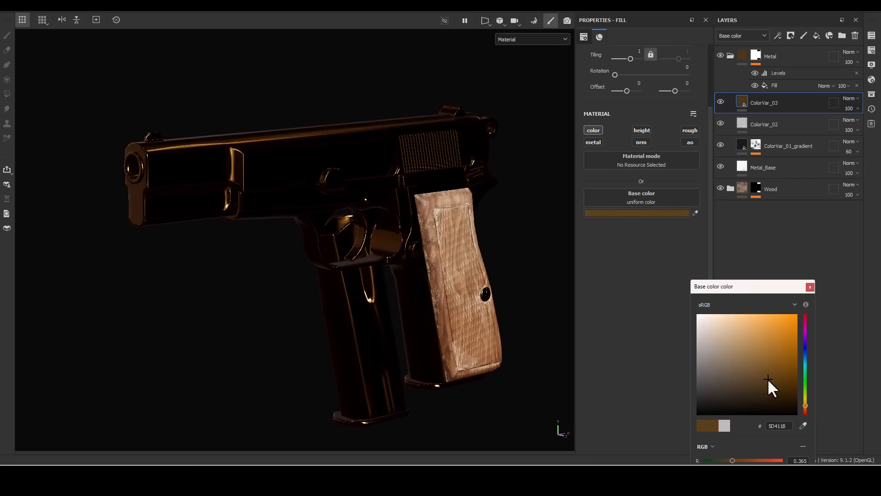
pyautogui.click(810, 287)
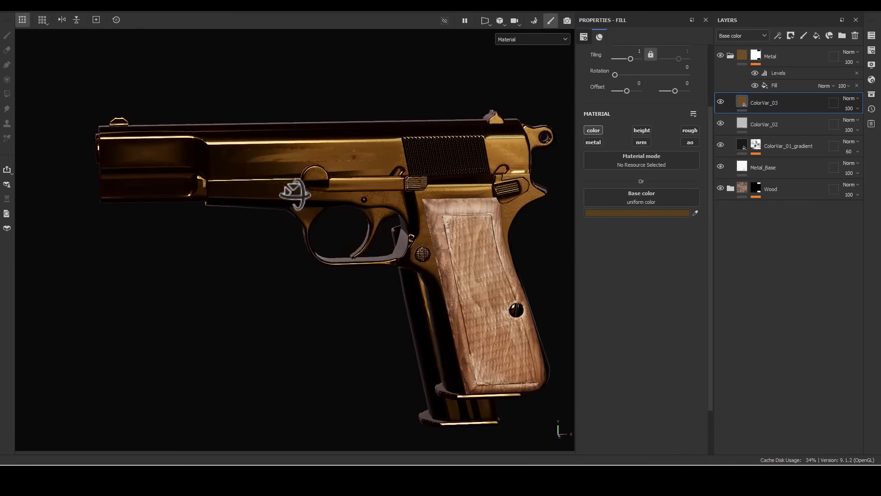
pyautogui.keyDown('alt'); pyautogui.moveTo(295, 194); pyautogui.dragTo(395, 283); pyautogui.keyUp('alt')
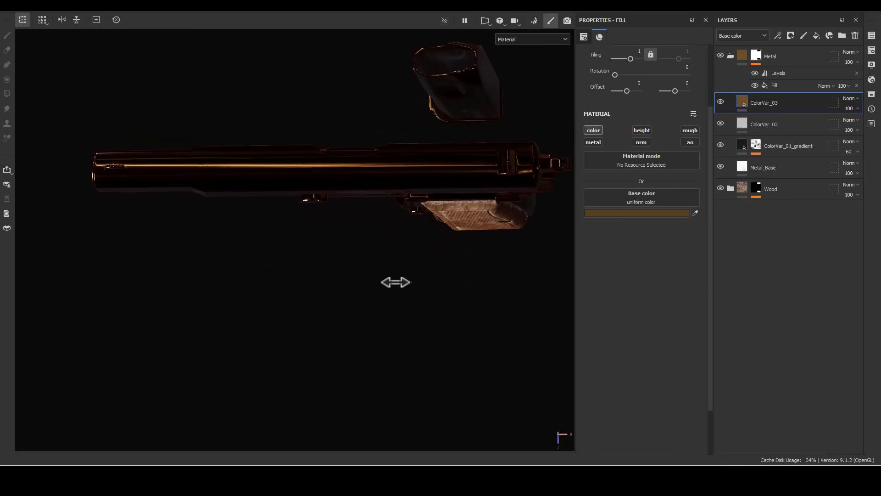
pyautogui.keyDown('shift'); pyautogui.moveTo(395, 282); pyautogui.dragTo(356, 285, button='right'); pyautogui.keyUp('shift')
pyautogui.keyDown('alt'); pyautogui.moveTo(356, 285); pyautogui.dragTo(517, 153); pyautogui.keyUp('alt')
pyautogui.keyDown('shift'); pyautogui.moveTo(517, 153); pyautogui.dragTo(585, 153, button='right'); pyautogui.keyUp('shift')
pyautogui.keyDown('alt'); pyautogui.moveTo(585, 152); pyautogui.dragTo(519, 172); pyautogui.keyUp('alt')
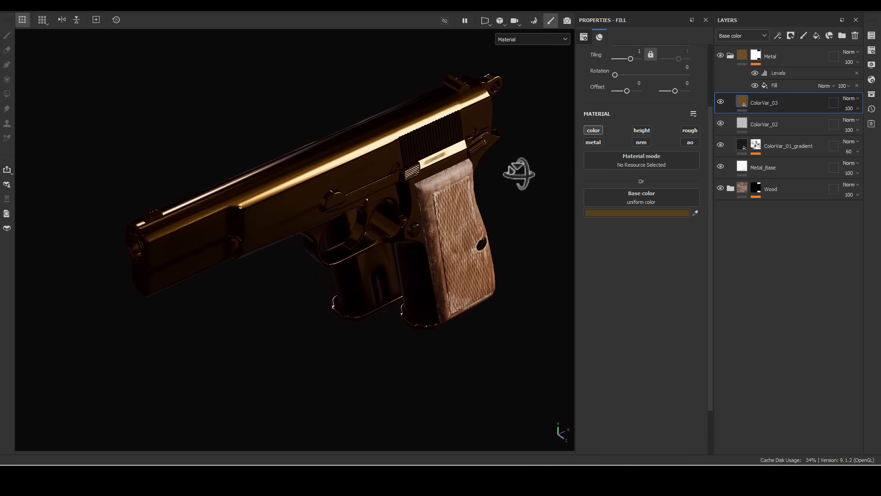
# - Set the ColorVar_02 layer's base color to golden yellow B1922C
pyautogui.click(751, 124)
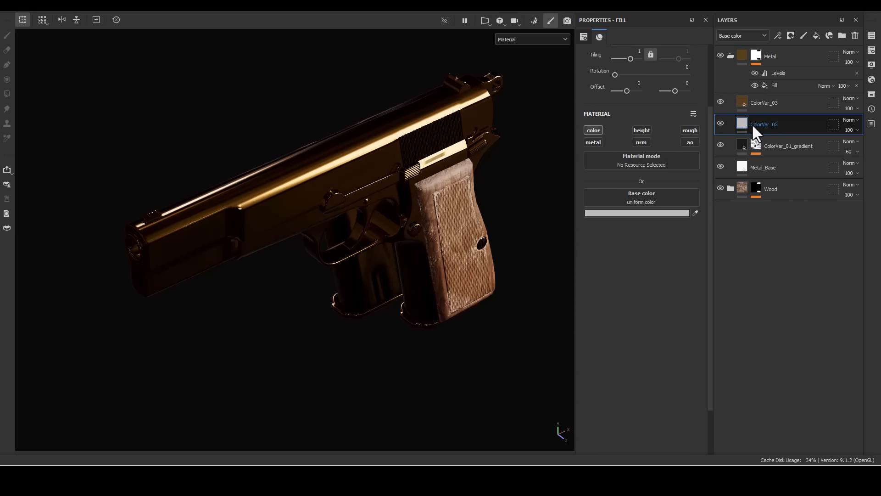
pyautogui.click(628, 209)
pyautogui.click(805, 402)
pyautogui.moveTo(775, 375)
pyautogui.mouseDown()
pyautogui.moveTo(766, 344)
pyautogui.moveTo(775, 335)
pyautogui.moveTo(771, 343)
pyautogui.mouseUp()
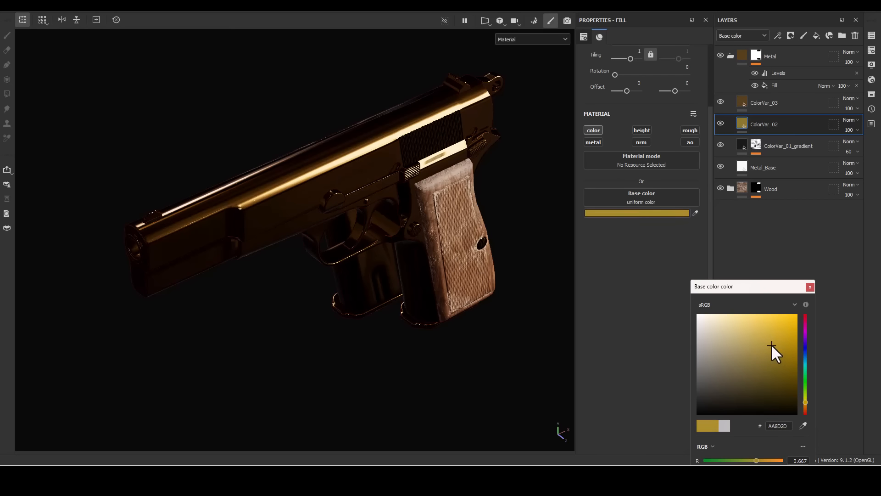
pyautogui.click(810, 287)
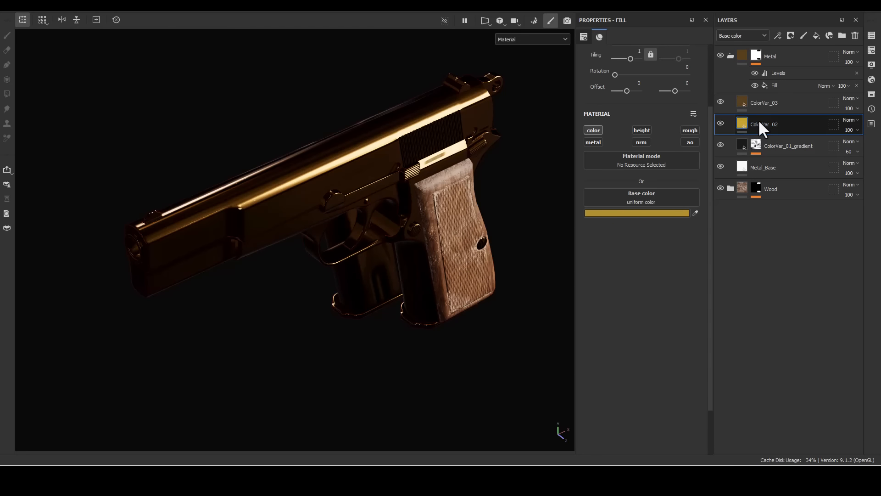
# - Add black masks to the ColorVar_02 and ColorVar_03 layers
pyautogui.rightClick(765, 131)
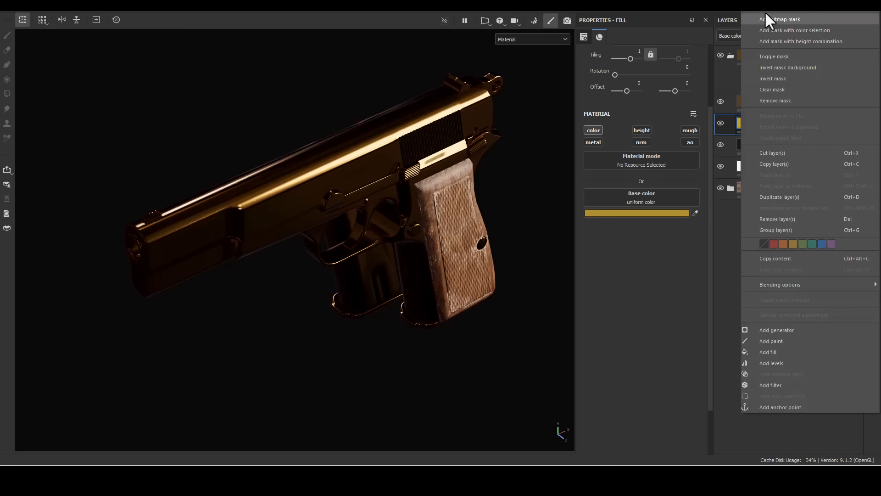
pyautogui.click(760, 10)
pyautogui.rightClick(758, 101)
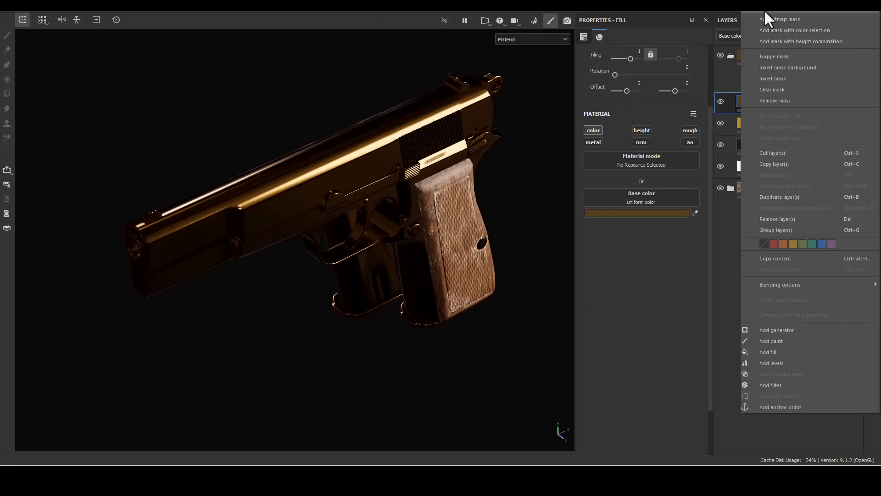
pyautogui.click(764, 18)
# - Set the ColorVar_02 layer's opacity to 30
pyautogui.click(848, 131)
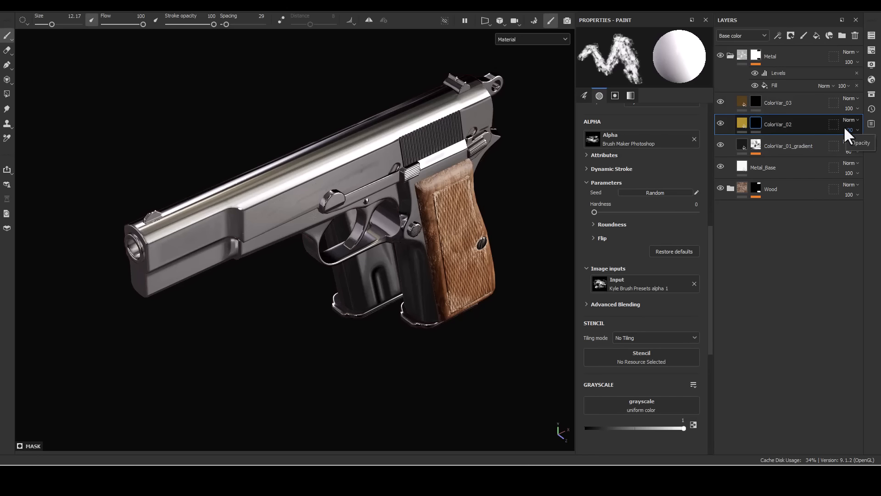
pyautogui.click(849, 130)
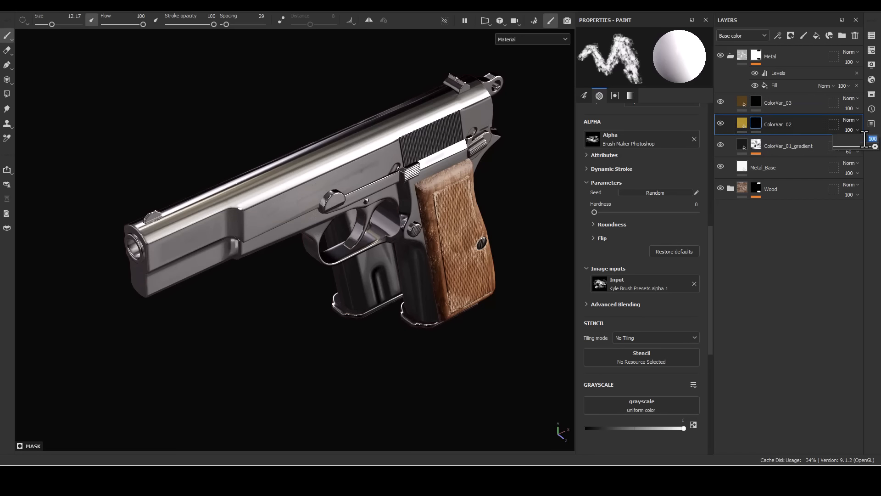
pyautogui.write('30')
pyautogui.press('Return')
# - Add a fill to the ColorVar_02 mask and use the Clouds 2 texture as its grayscale
pyautogui.rightClick(757, 127)
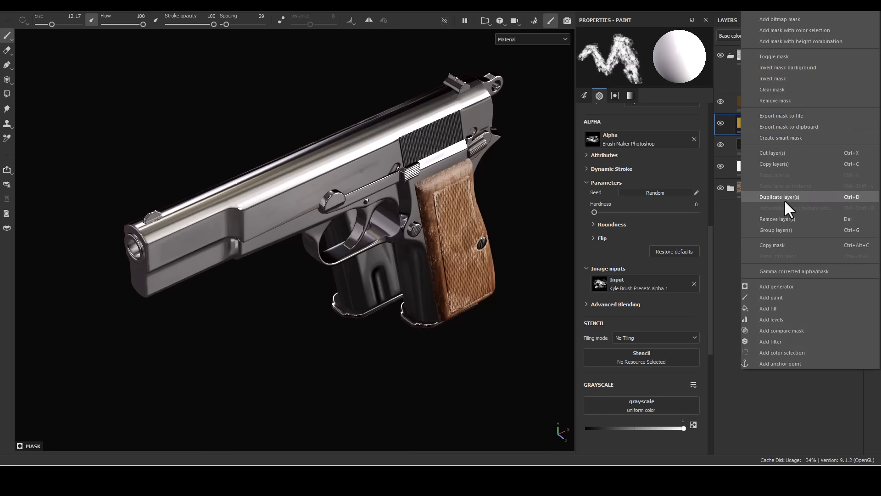
pyautogui.click(787, 307)
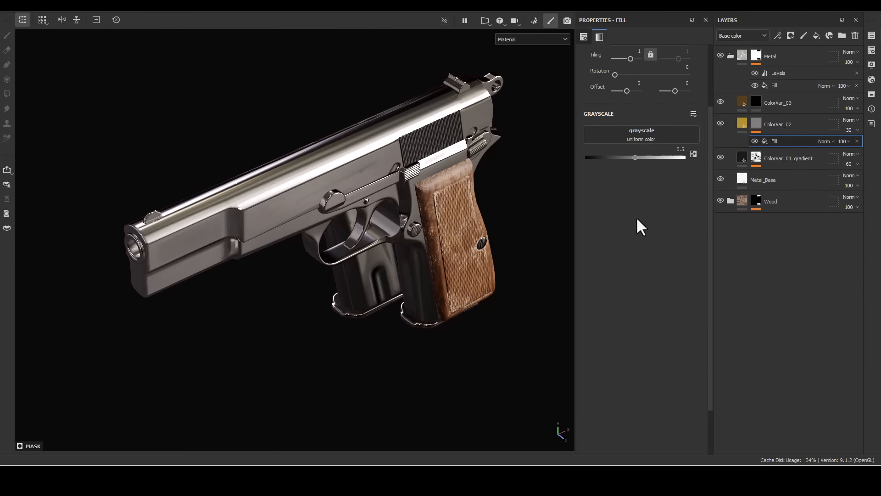
pyautogui.click(650, 139)
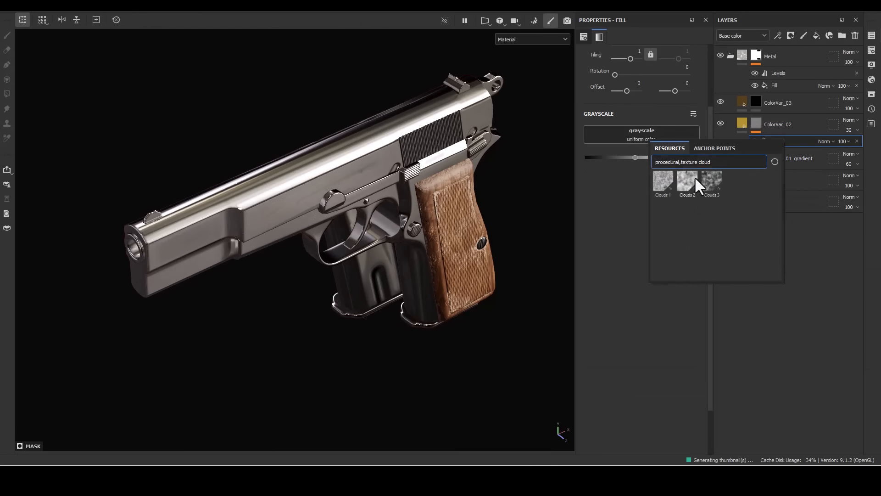
pyautogui.click(686, 178)
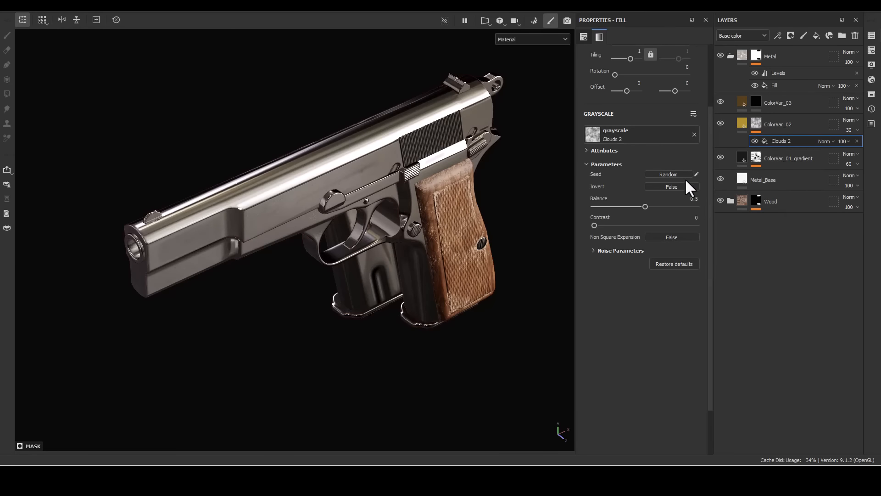
# - Add a Blur filter above Clouds 2 in the ColorVar_02 mask
pyautogui.rightClick(776, 142)
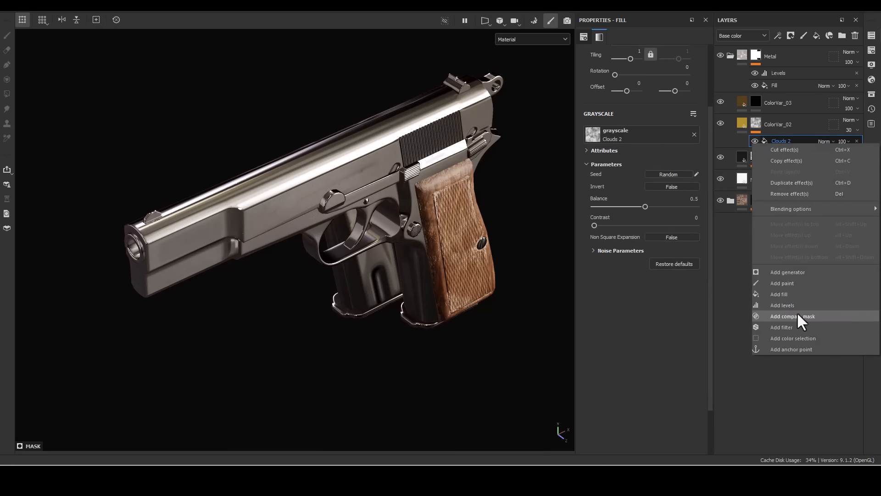
pyautogui.click(791, 327)
pyautogui.click(631, 60)
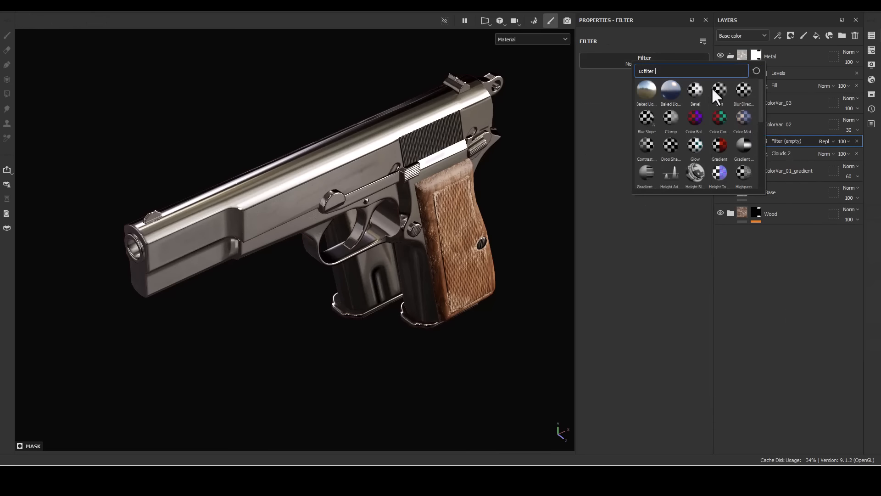
pyautogui.click(712, 87)
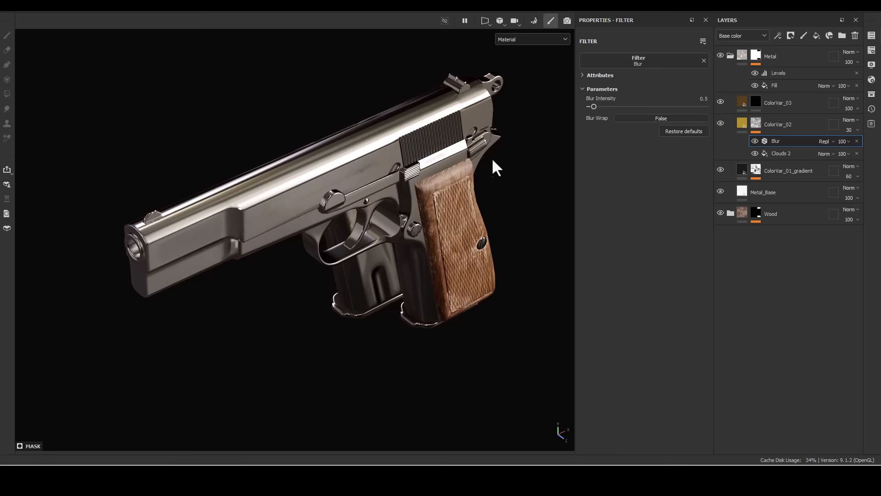
# - Show the ColorVar_02 mask and switch the Clouds 2 fill to Tri-planar projection
pyautogui.keyDown('alt'); pyautogui.moveTo(492, 160); pyautogui.dragTo(388, 146); pyautogui.keyUp('alt')
pyautogui.keyDown('alt'); pyautogui.click(755, 122); pyautogui.keyUp('alt')
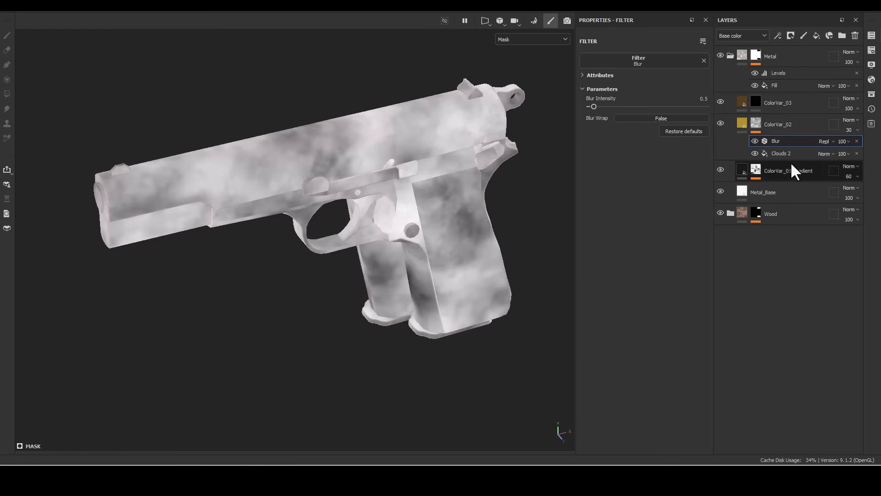
pyautogui.click(780, 154)
pyautogui.scroll(2, 640, 112)
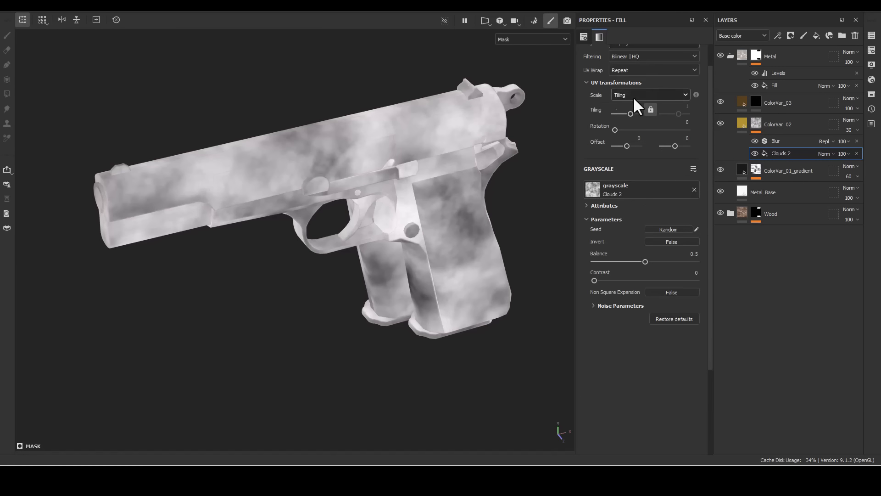
pyautogui.scroll(1, 634, 97)
pyautogui.click(622, 68)
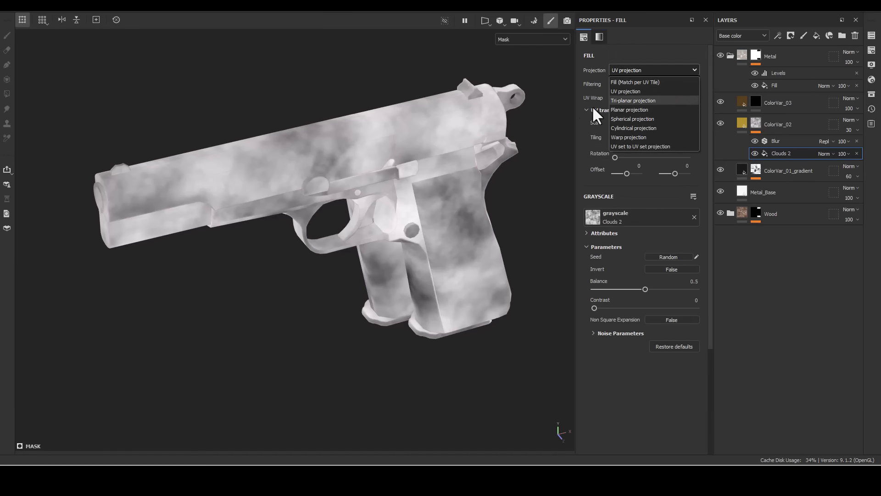
pyautogui.click(634, 101)
pyautogui.keyDown('alt'); pyautogui.moveTo(380, 124); pyautogui.dragTo(491, 167); pyautogui.keyUp('alt')
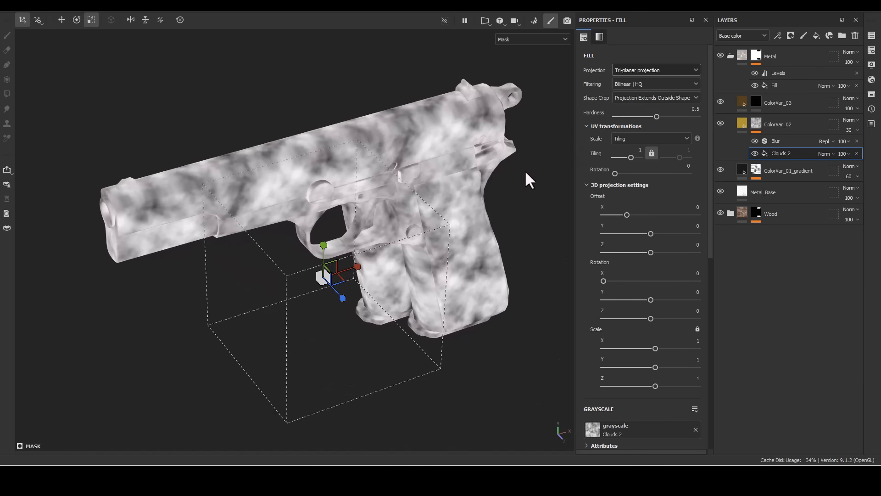
# - Collapse the 3D projection settings and set the Clouds 2 balance to 0.45
pyautogui.scroll(-3, 665, 221)
pyautogui.click(620, 102)
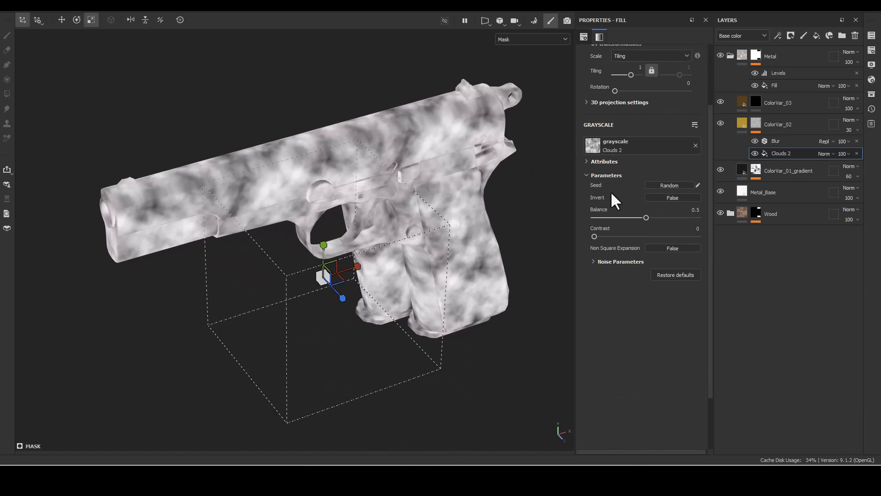
pyautogui.moveTo(646, 218); pyautogui.dragTo(646, 216)
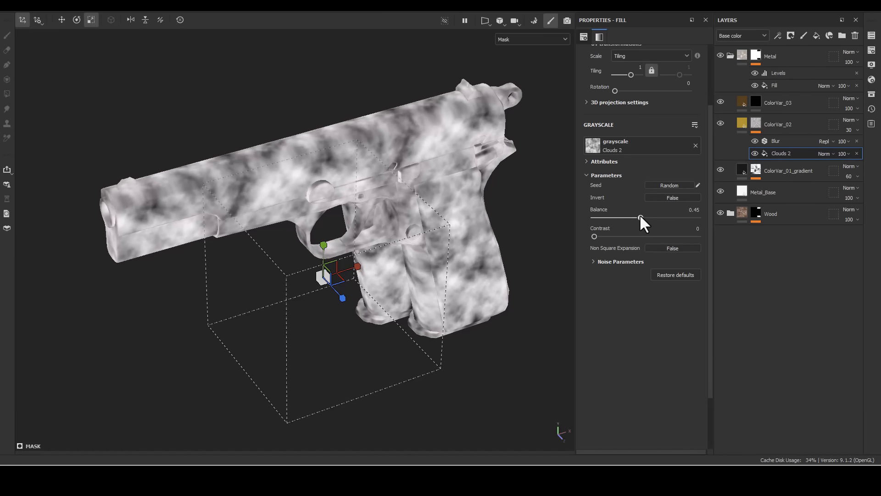
# - Set the Blur filter's intensity to 2 and return to the material view of ColorVar_02
pyautogui.click(769, 141)
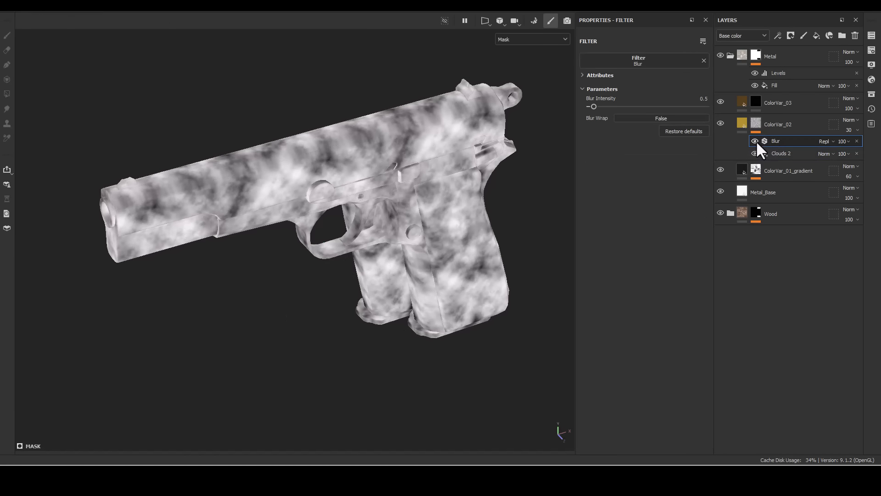
pyautogui.click(701, 101)
pyautogui.write('2')
pyautogui.press('Return')
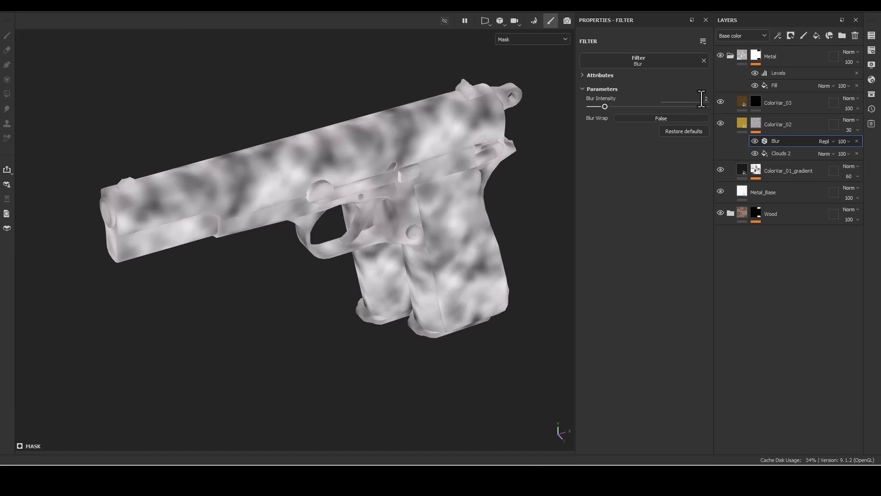
pyautogui.click(740, 124)
pyautogui.keyDown('alt'); pyautogui.moveTo(390, 215); pyautogui.dragTo(349, 184); pyautogui.keyUp('alt')
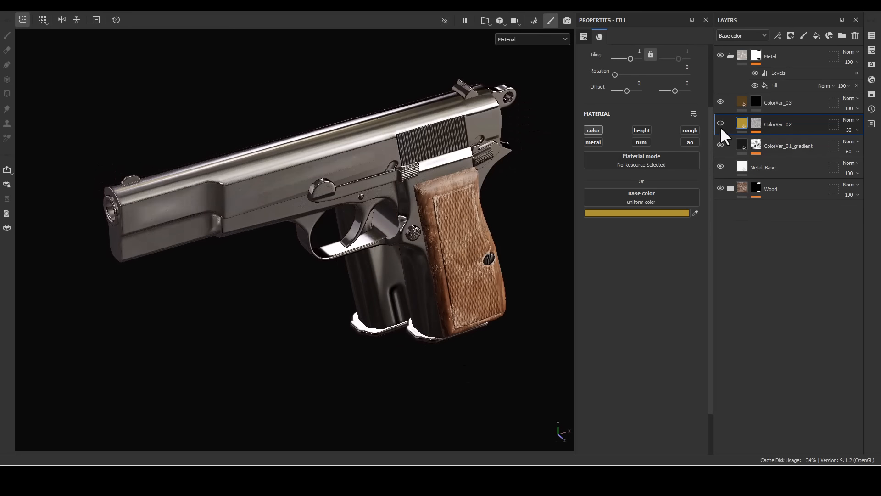
# - Show ColorVar_02 again and copy its mask into the mask of ColorVar_03
pyautogui.click(720, 123)
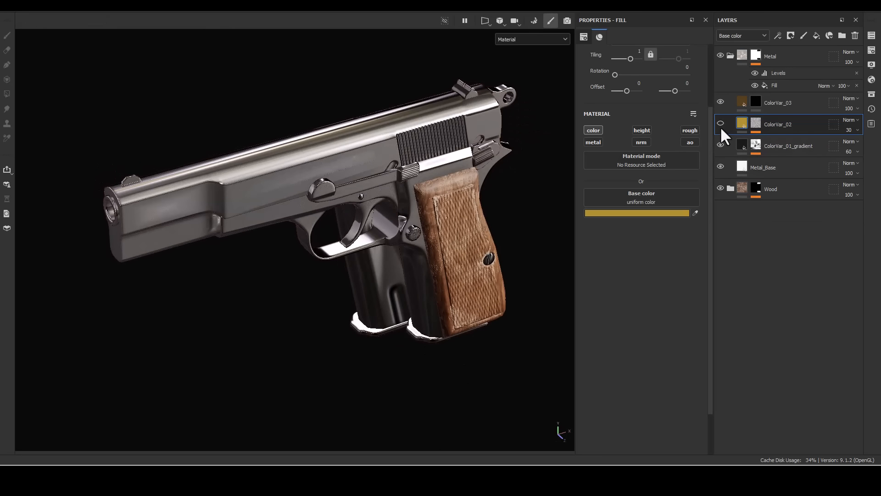
pyautogui.click(740, 101)
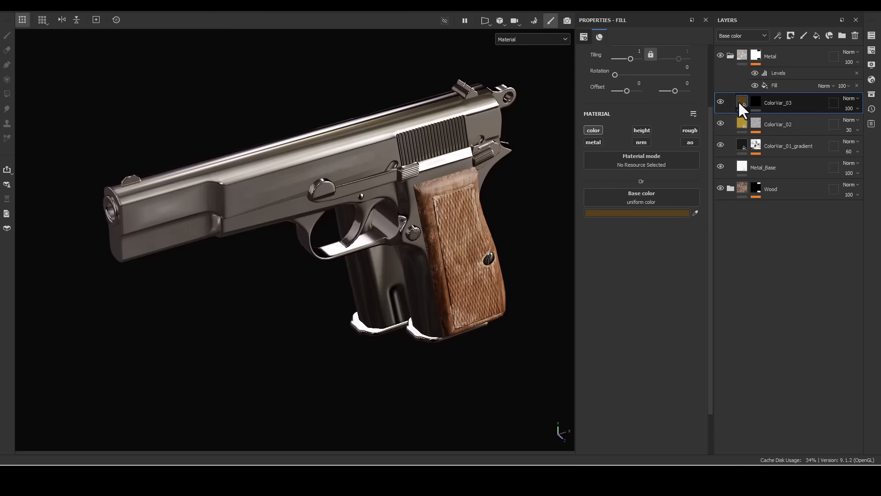
pyautogui.rightClick(757, 120)
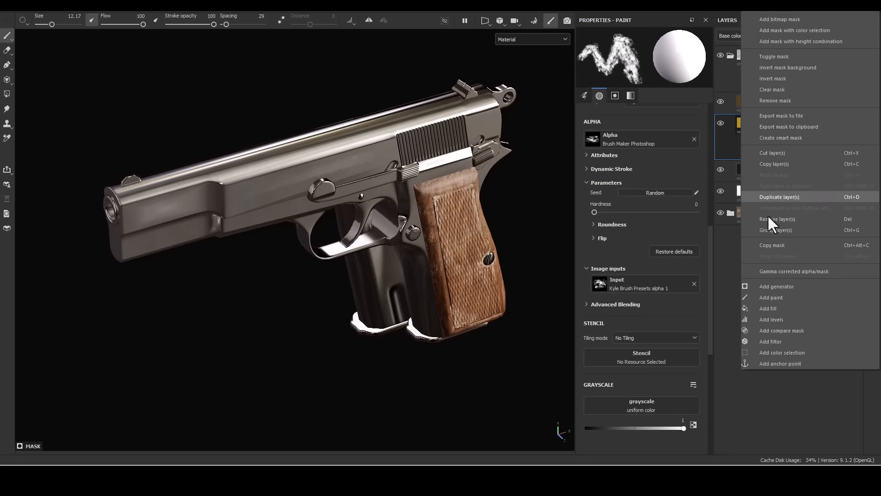
pyautogui.click(784, 244)
pyautogui.rightClick(756, 100)
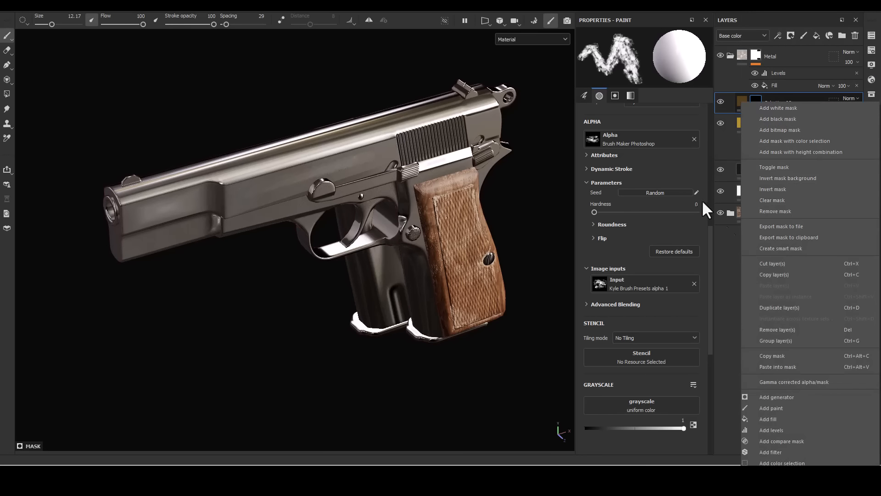
pyautogui.click(767, 367)
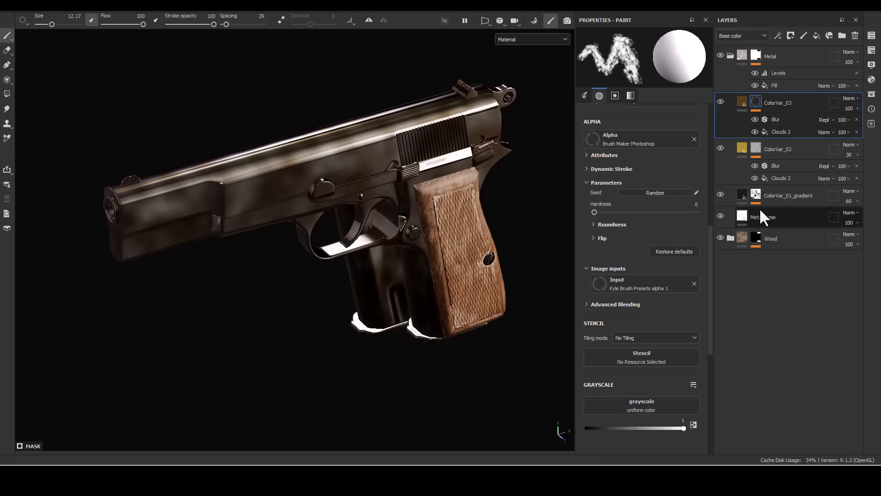
# - Set the Clouds 2 fill in the ColorVar_03 mask to rotation 80, balance 0.42 and tiling 1.2
pyautogui.click(775, 132)
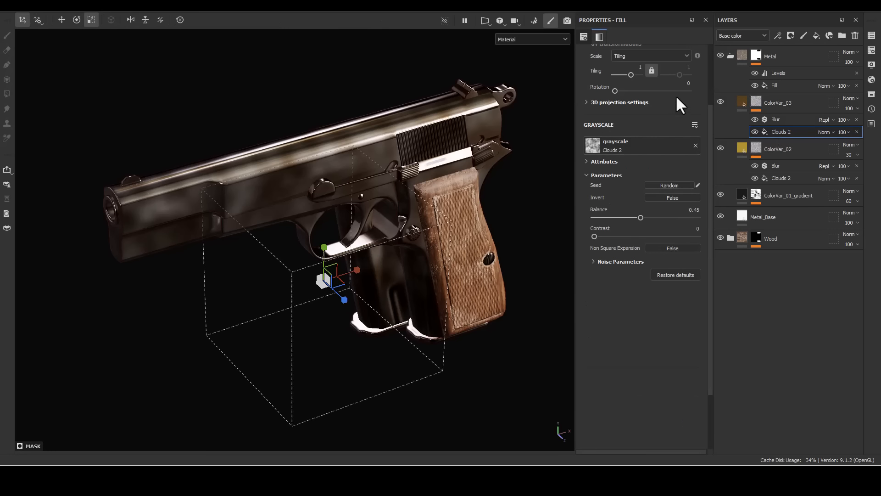
pyautogui.click(687, 84)
pyautogui.write('80')
pyautogui.press('Return')
pyautogui.keyDown('alt'); pyautogui.moveTo(351, 324); pyautogui.dragTo(437, 225); pyautogui.keyUp('alt')
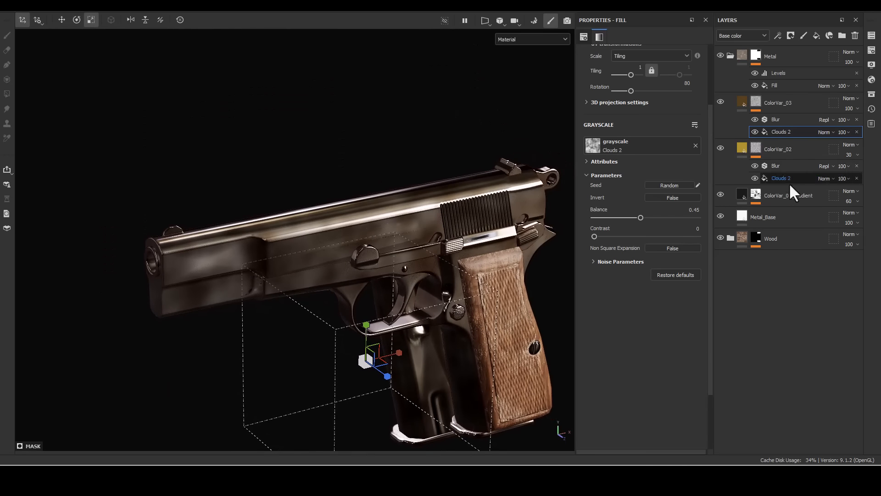
pyautogui.moveTo(644, 218); pyautogui.dragTo(637, 217)
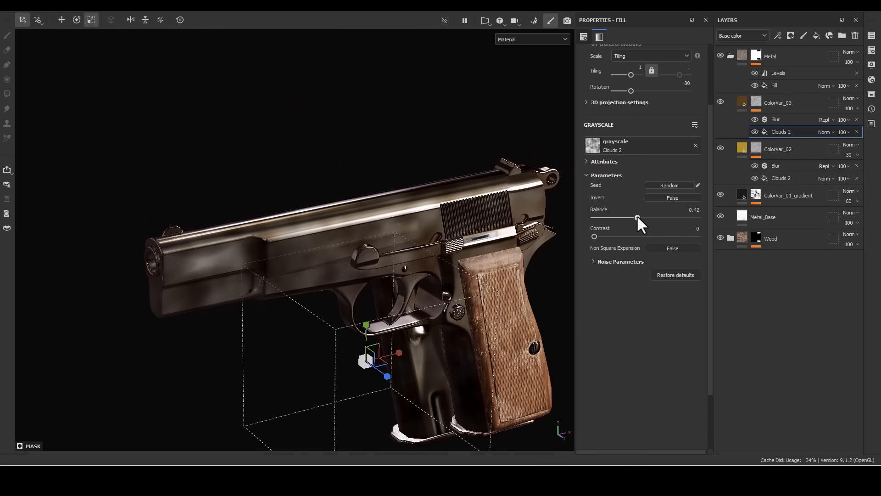
pyautogui.click(640, 67)
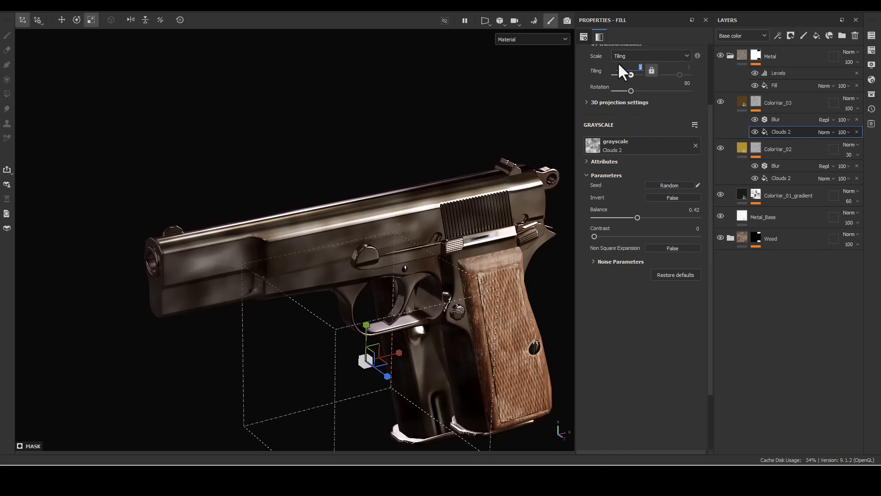
pyautogui.write('1.2')
pyautogui.press('Return')
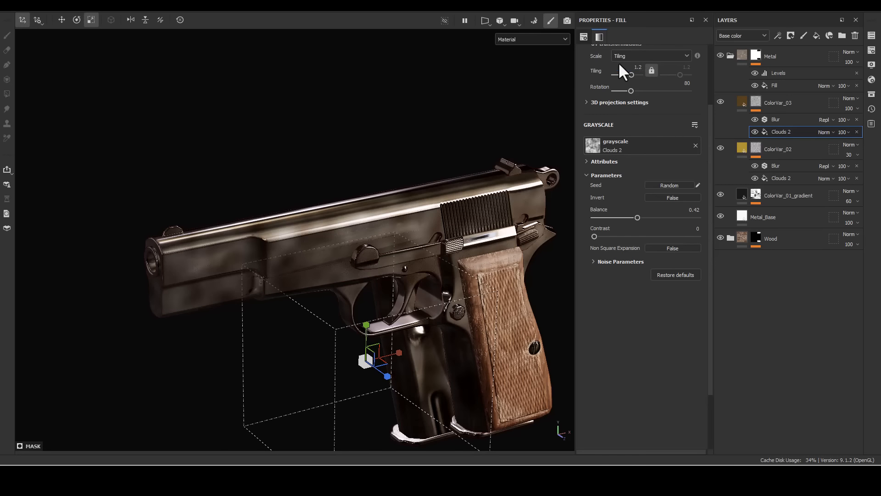
# - Switch ColorVar_03 to the Overlay blend mode and lower its opacity to 70
pyautogui.click(849, 99)
pyautogui.click(838, 236)
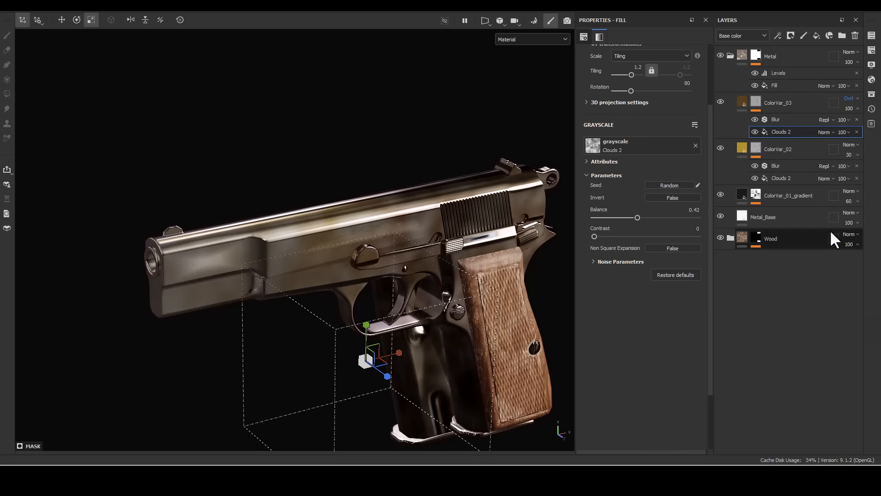
pyautogui.click(850, 108)
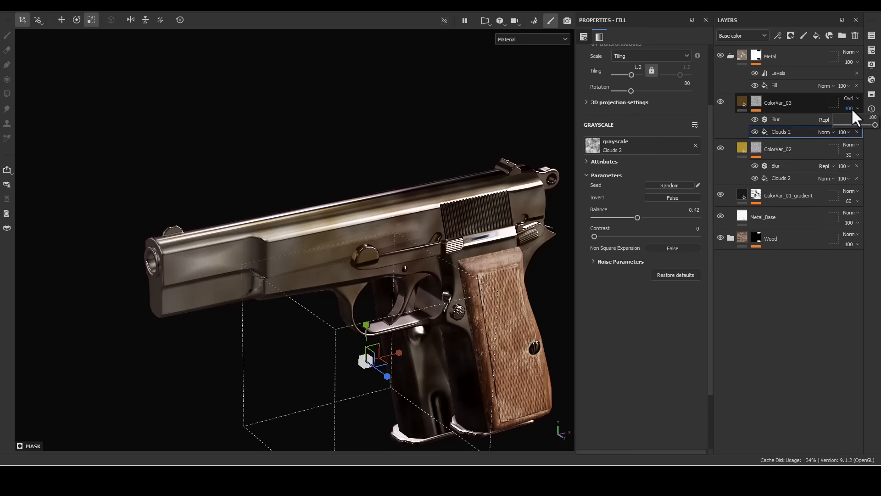
pyautogui.click(872, 117)
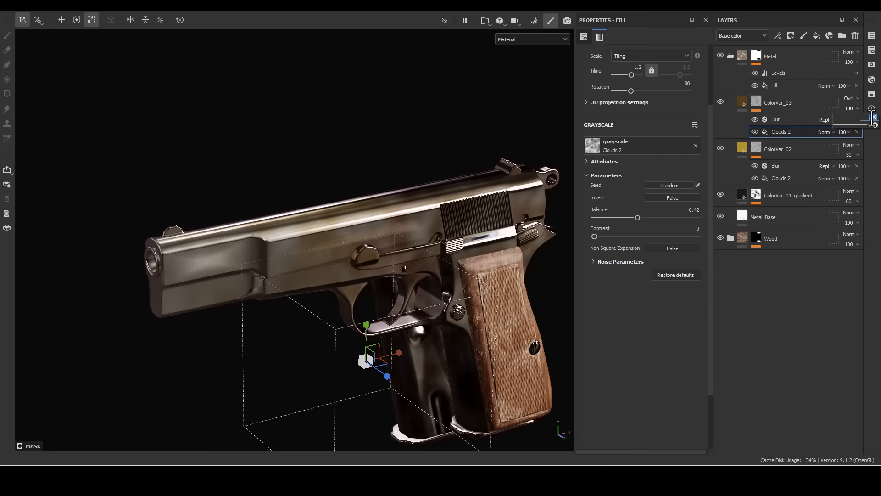
pyautogui.press('Return')
# - Inspect the pistol's base color channel with ColorVar_02 and ColorVar_03 hidden, comparing the bare metal base with the gradient layer shown
pyautogui.keyDown('alt'); pyautogui.moveTo(330, 296); pyautogui.dragTo(439, 340); pyautogui.keyUp('alt')
pyautogui.press('c')
pyautogui.press('c')
pyautogui.keyDown('alt'); pyautogui.moveTo(458, 292); pyautogui.dragTo(345, 228); pyautogui.keyUp('alt')
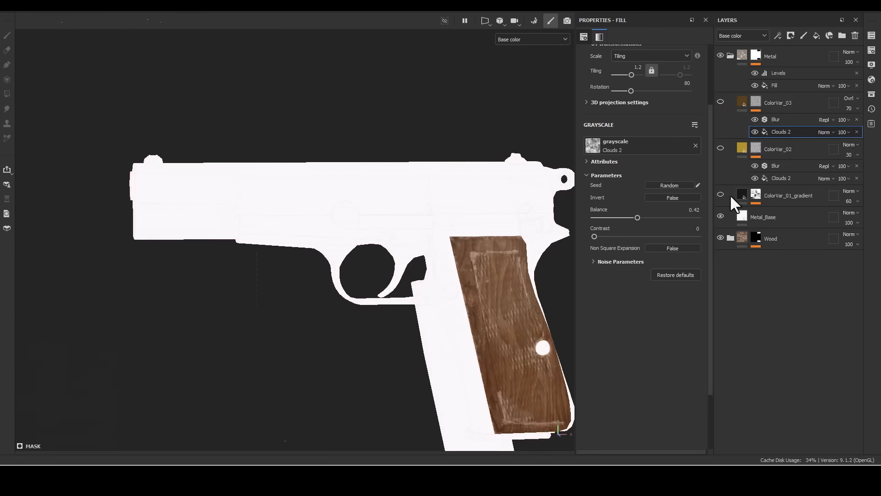
pyautogui.keyDown('alt'); pyautogui.moveTo(197, 336); pyautogui.dragTo(366, 278); pyautogui.keyUp('alt')
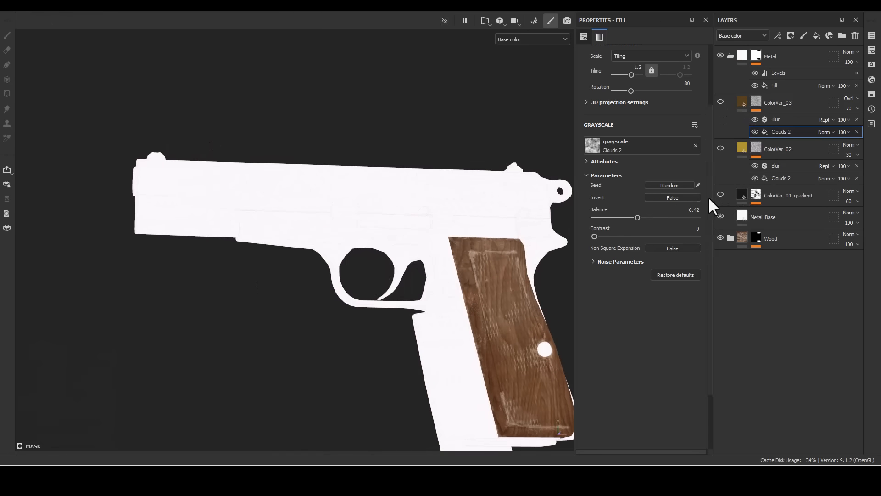
pyautogui.click(720, 194)
pyautogui.keyDown('alt'); pyautogui.moveTo(542, 247); pyautogui.dragTo(463, 193, button='middle'); pyautogui.keyUp('alt')
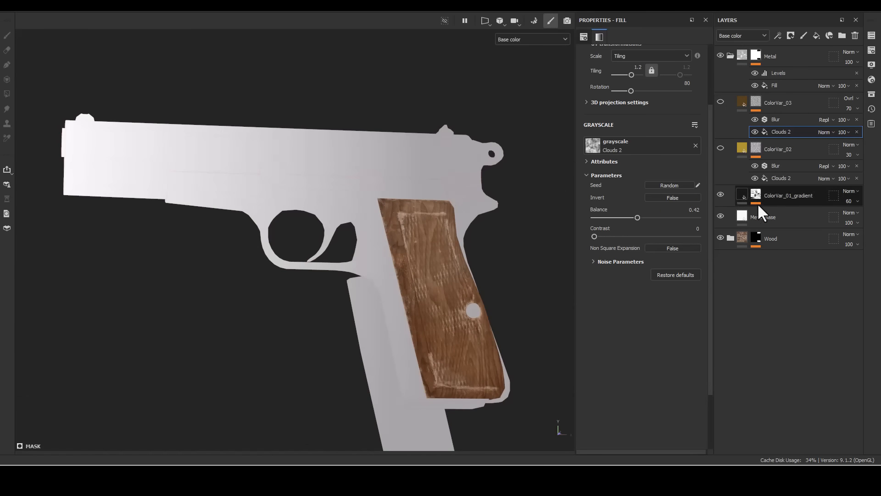
# - Set the balance of the 3D Linear Gradient generator in the ColorVar_01_gradient mask to 0.31
pyautogui.click(783, 198)
pyautogui.click(787, 213)
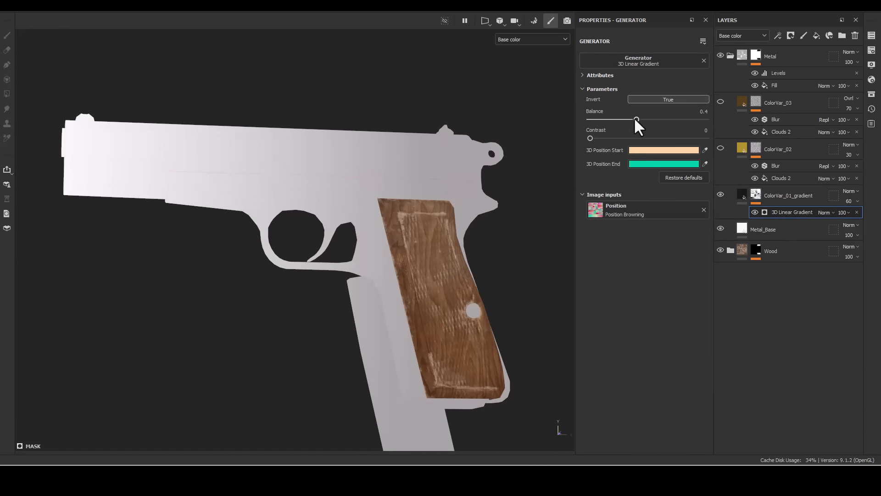
pyautogui.moveTo(632, 118); pyautogui.dragTo(624, 111)
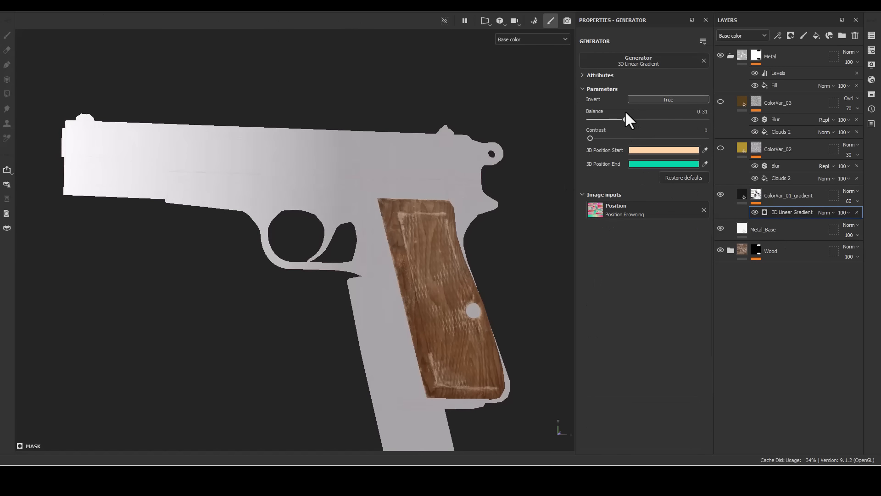
# - Make ColorVar_02 and ColorVar_03 visible again and check their color variation on the pistol
pyautogui.click(721, 148)
pyautogui.keyDown('alt'); pyautogui.moveTo(459, 188); pyautogui.dragTo(478, 232); pyautogui.keyUp('alt')
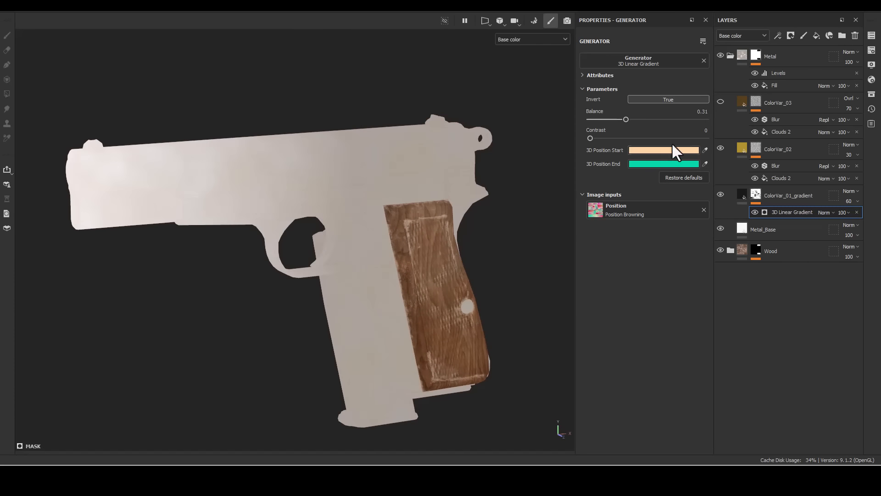
pyautogui.click(721, 103)
pyautogui.keyDown('alt'); pyautogui.moveTo(460, 169); pyautogui.dragTo(473, 183); pyautogui.keyUp('alt')
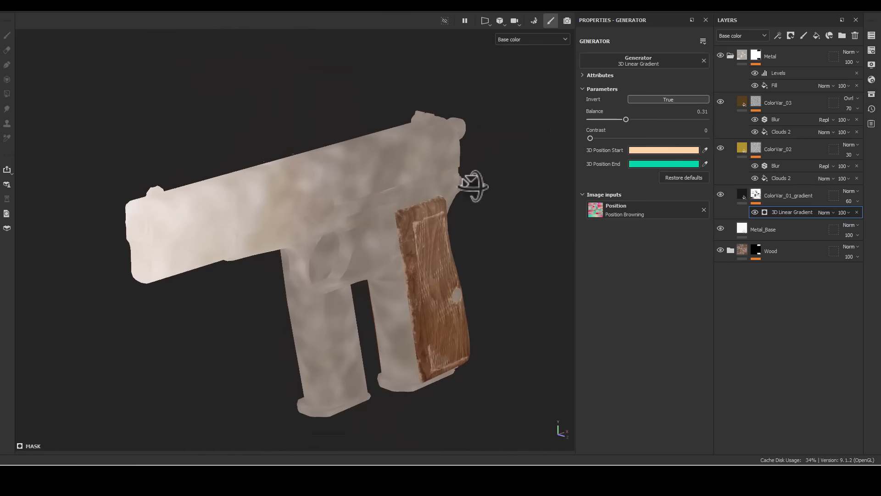
# - Add a new fill layer above ColorVar_03 in the Metal folder, discarding the mistakenly added paint layer
pyautogui.click(739, 103)
pyautogui.click(737, 117)
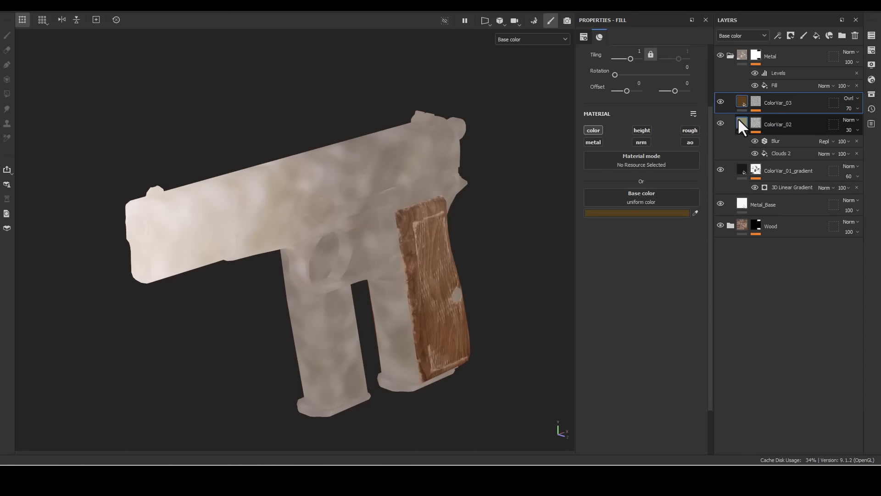
pyautogui.click(789, 100)
pyautogui.click(808, 36)
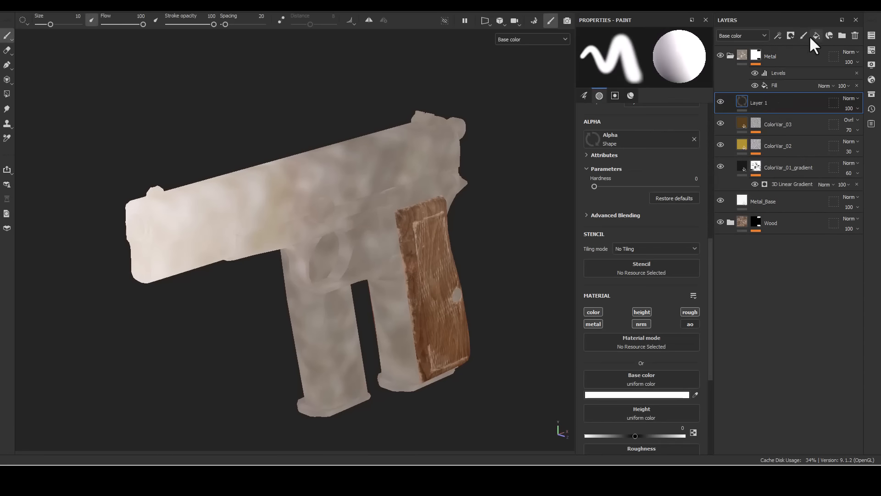
pyautogui.click(855, 35)
pyautogui.click(817, 35)
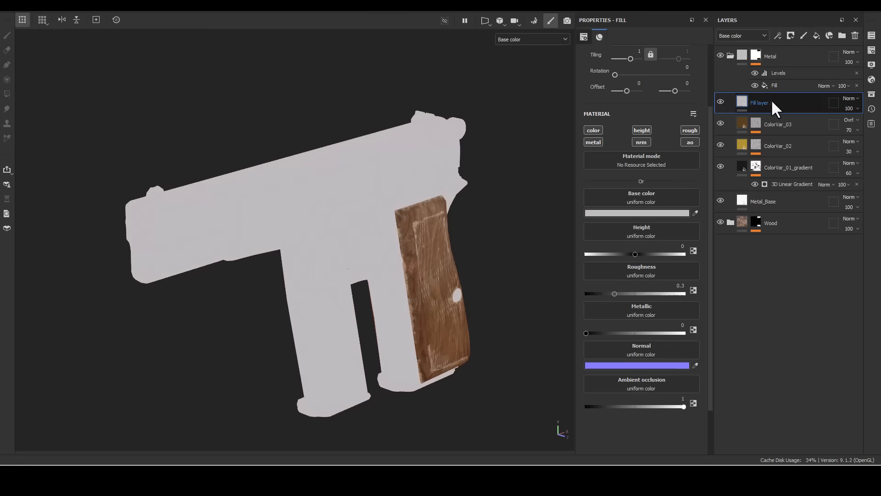
# - Rename the new fill layer as ColorVar_04_Harden_Effect
pyautogui.doubleClick(769, 103)
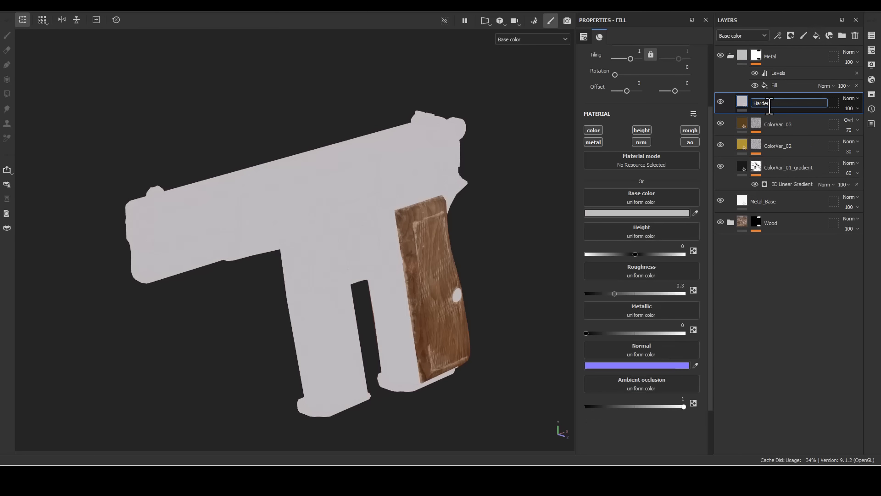
pyautogui.write('Harden_Effect')
pyautogui.press('Return')
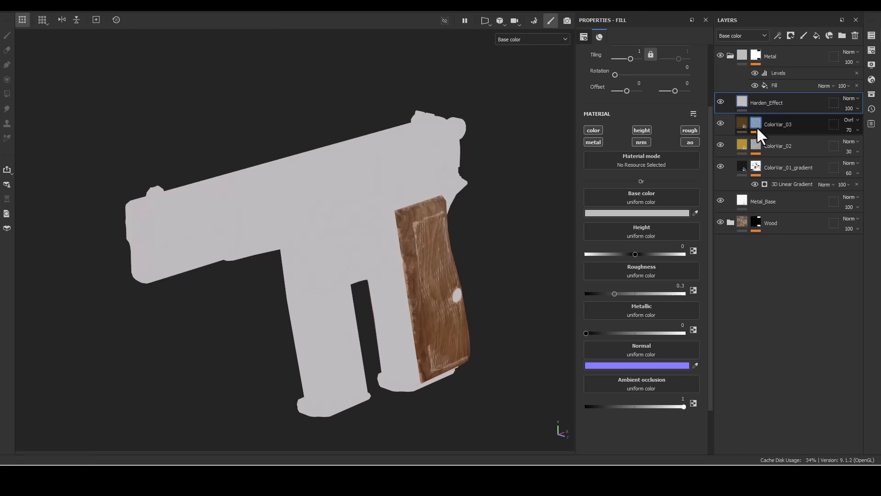
pyautogui.doubleClick(769, 102)
pyautogui.click(756, 102)
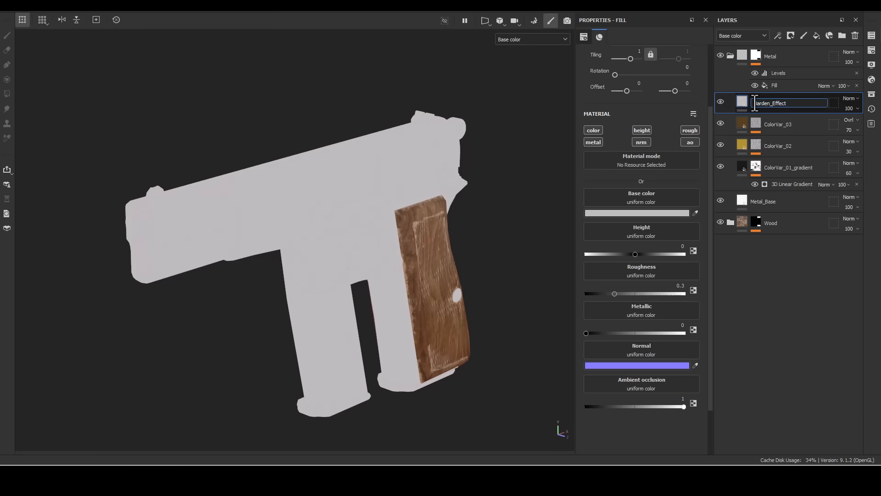
pyautogui.write('ColorVar_04_')
pyautogui.press('Return')
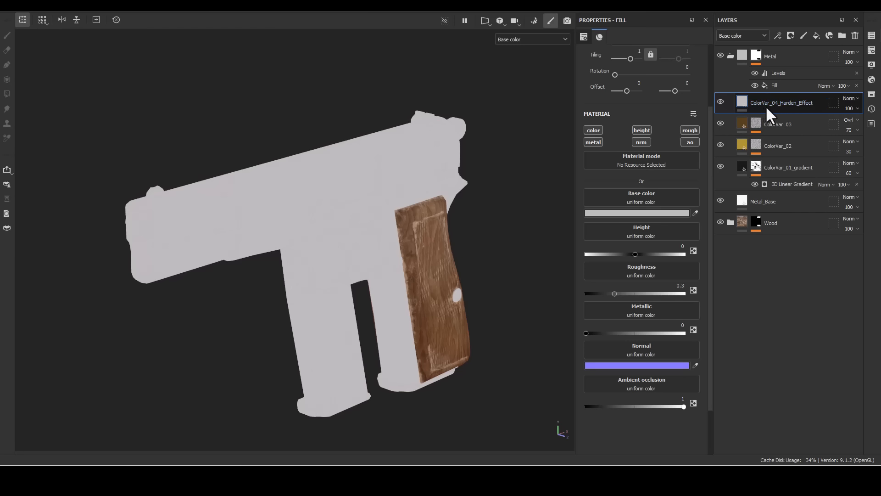
# - Add a black mask to ColorVar_04_Harden_Effect and restrict the layer to the color channel only
pyautogui.doubleClick(752, 102)
pyautogui.rightClick(750, 100)
pyautogui.click(767, 27)
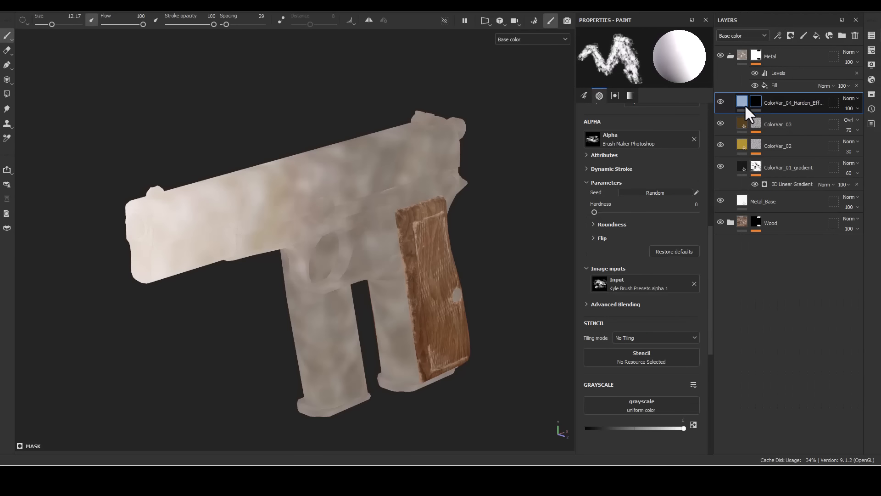
pyautogui.click(744, 103)
pyautogui.click(595, 129)
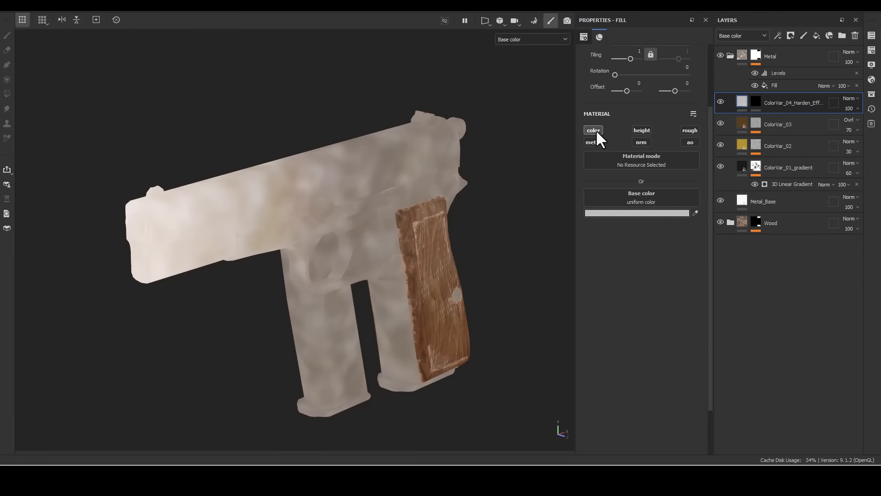
# - Add a color-only fill effect to the content of ColorVar_04_Harden_Effect and use Clouds 2 as its base color
pyautogui.rightClick(747, 100)
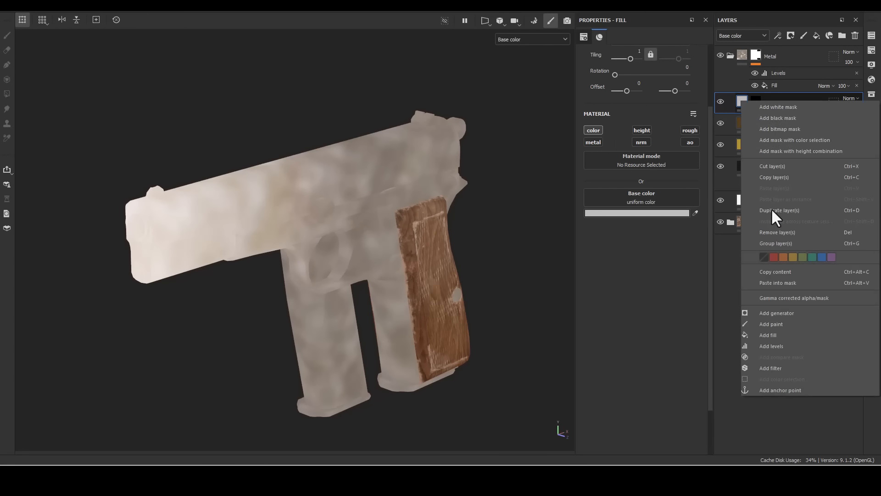
pyautogui.click(767, 335)
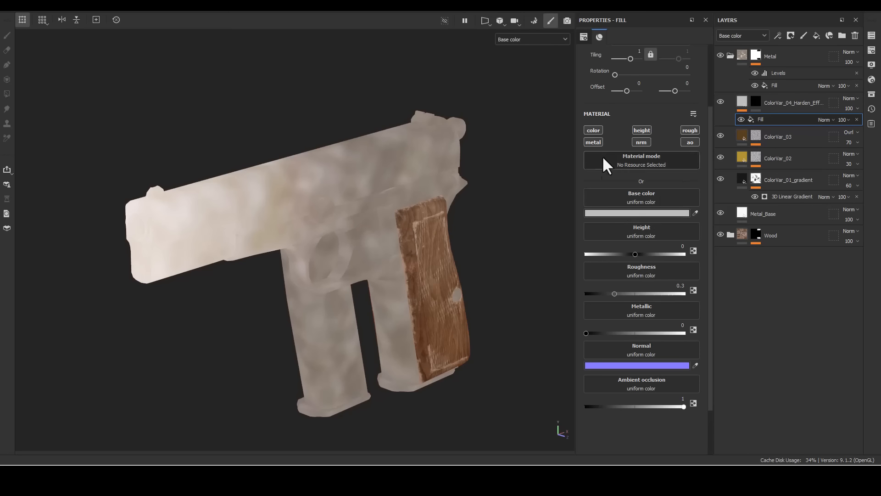
pyautogui.click(590, 130)
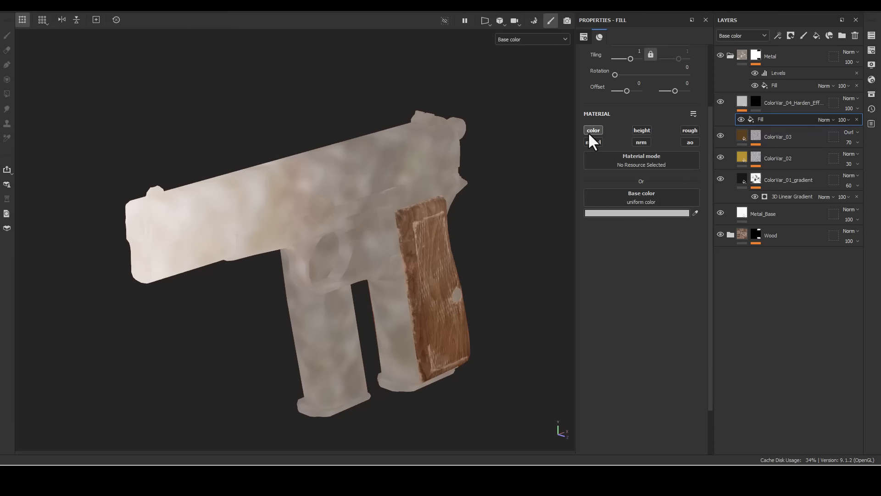
pyautogui.click(596, 197)
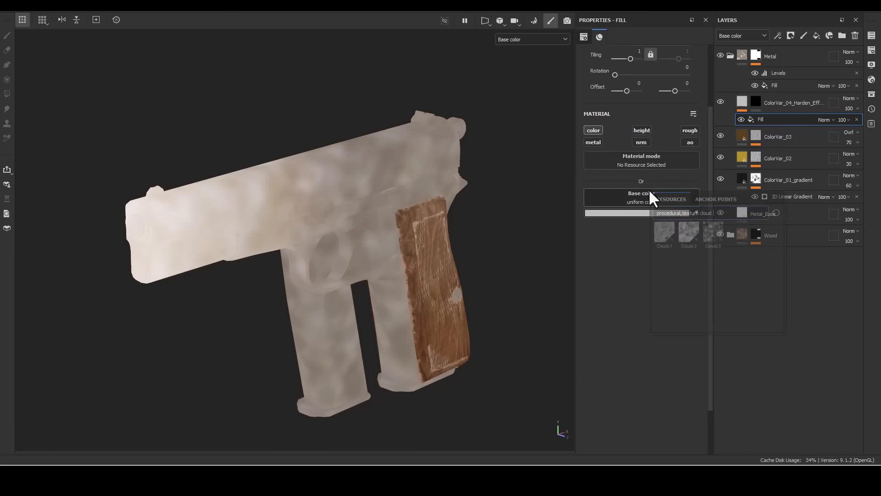
pyautogui.click(689, 226)
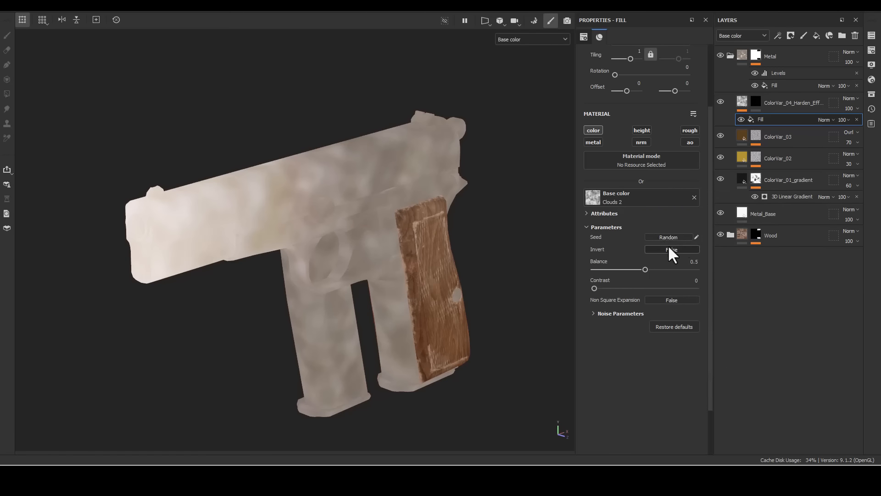
# - Add a Curvature generator to the black mask of ColorVar_04_Harden_Effect
pyautogui.rightClick(754, 102)
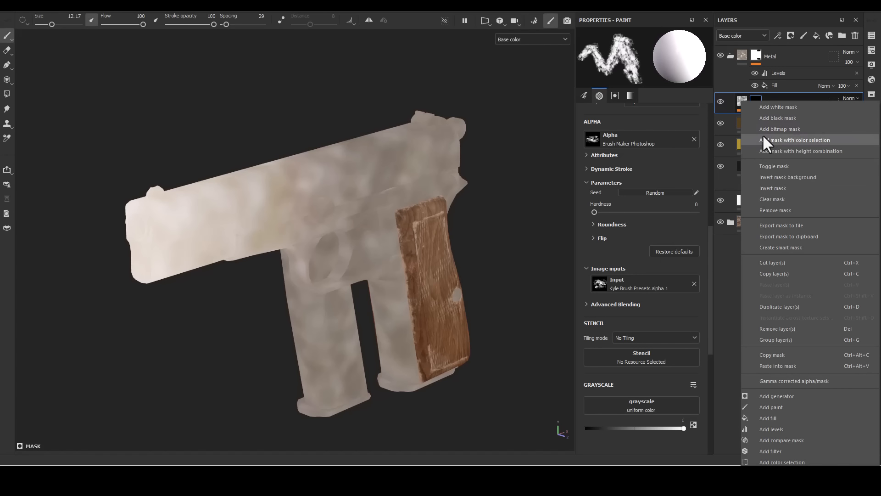
pyautogui.click(765, 395)
pyautogui.click(650, 57)
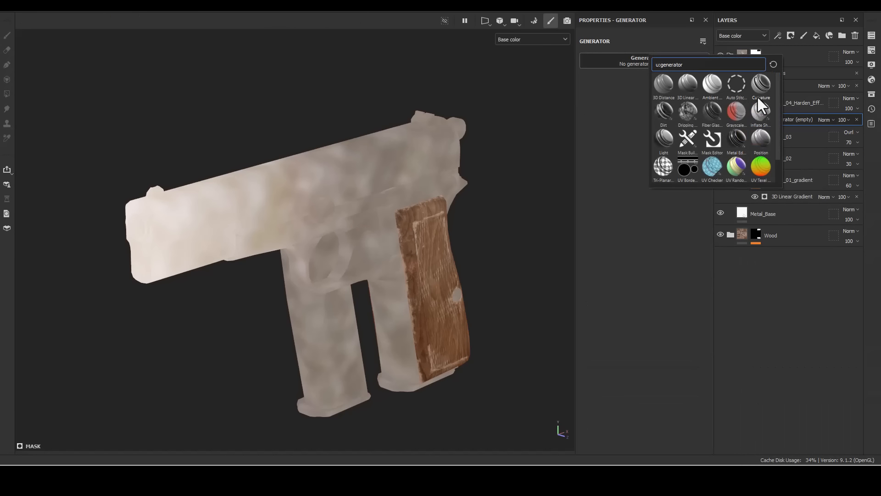
pyautogui.click(761, 84)
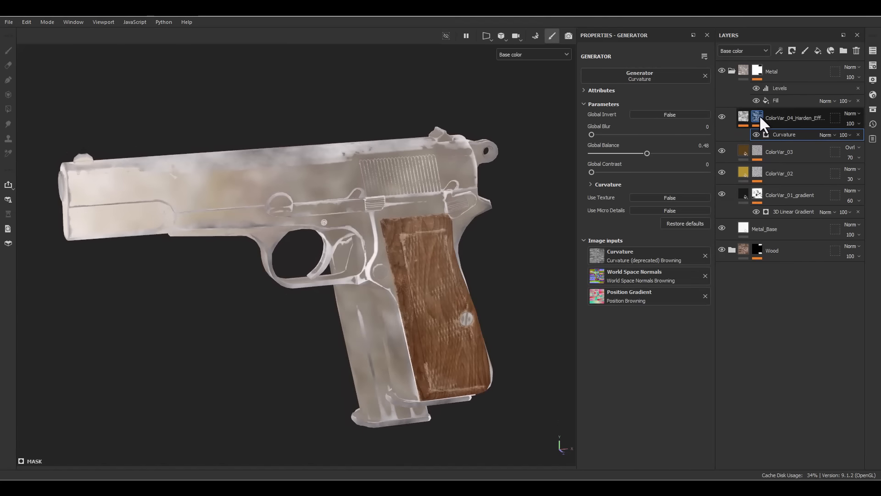
# - Preview the ColorVar_04_Harden_Effect mask, invert its Curvature generator globally and set Global Balance to 0.84
pyautogui.keyDown('alt'); pyautogui.click(757, 118); pyautogui.keyUp('alt')
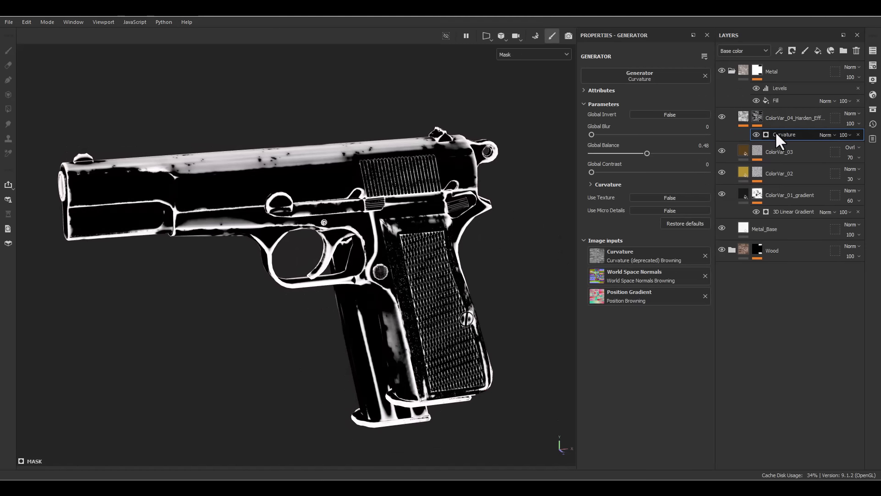
pyautogui.click(664, 120)
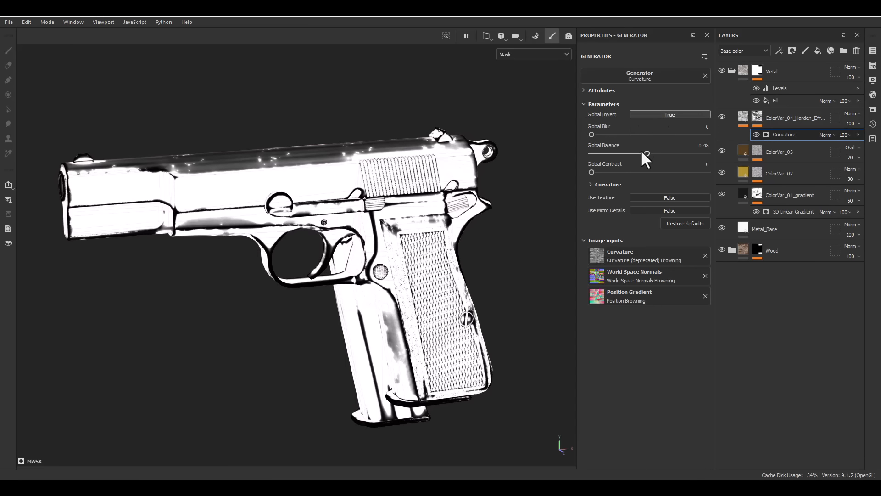
pyautogui.moveTo(641, 152); pyautogui.dragTo(688, 154)
pyautogui.keyDown('alt'); pyautogui.moveTo(262, 184); pyautogui.dragTo(169, 176); pyautogui.keyUp('alt')
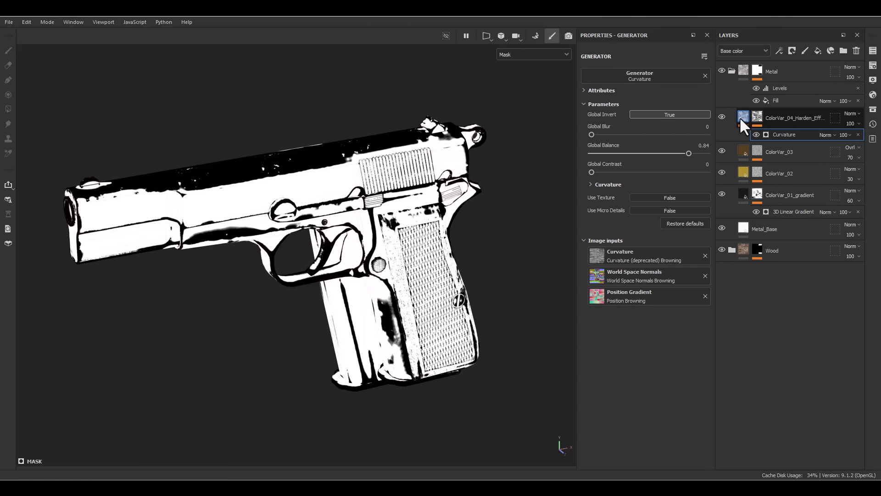
# - Inspect the harden effect on the pistol in material view from several angles, comparing it with the Clouds 2 fill hidden and shown
pyautogui.moveTo(740, 119)
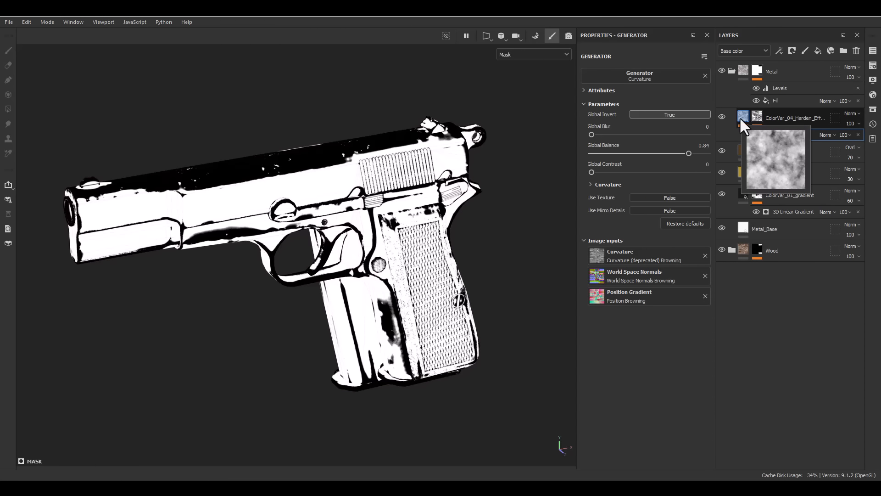
pyautogui.click(740, 116)
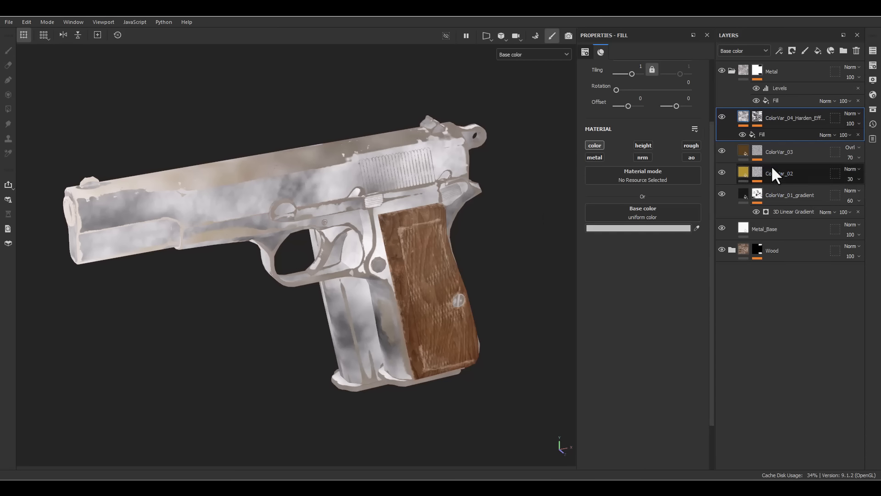
pyautogui.click(765, 134)
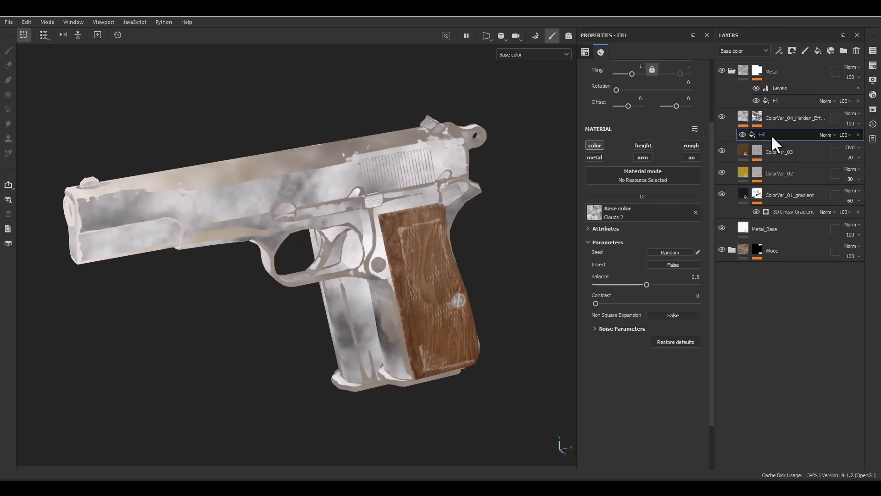
pyautogui.press('m')
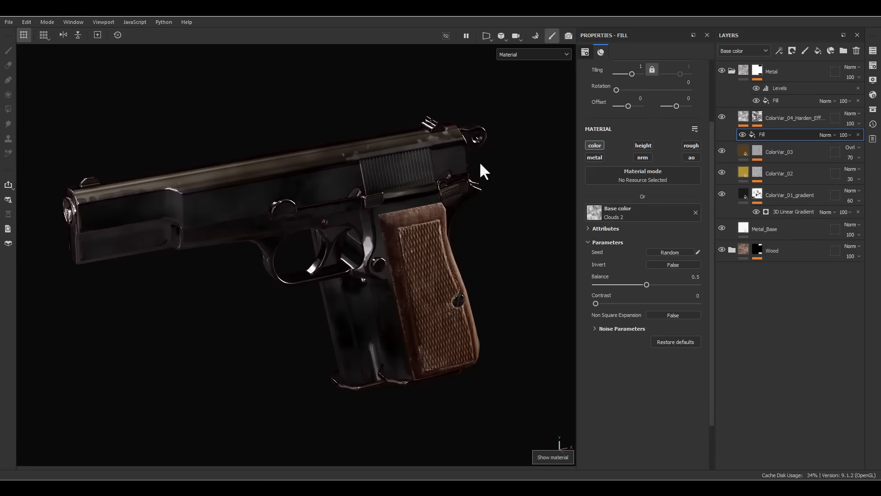
pyautogui.keyDown('shift'); pyautogui.moveTo(490, 247); pyautogui.dragTo(530, 233, button='right'); pyautogui.keyUp('shift')
pyautogui.keyDown('alt'); pyautogui.moveTo(529, 234); pyautogui.dragTo(577, 226); pyautogui.keyUp('alt')
pyautogui.keyDown('alt'); pyautogui.moveTo(472, 229); pyautogui.dragTo(551, 228, button='middle'); pyautogui.keyUp('alt')
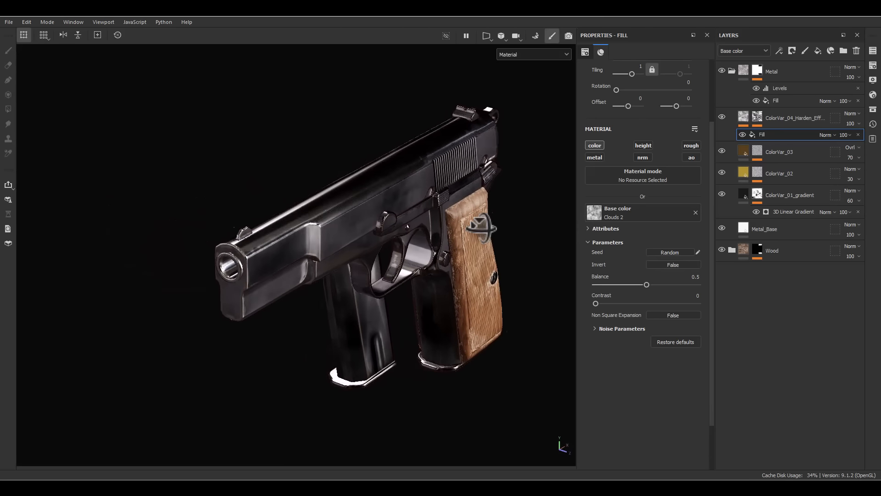
pyautogui.keyDown('alt'); pyautogui.moveTo(480, 227); pyautogui.dragTo(436, 227); pyautogui.keyUp('alt')
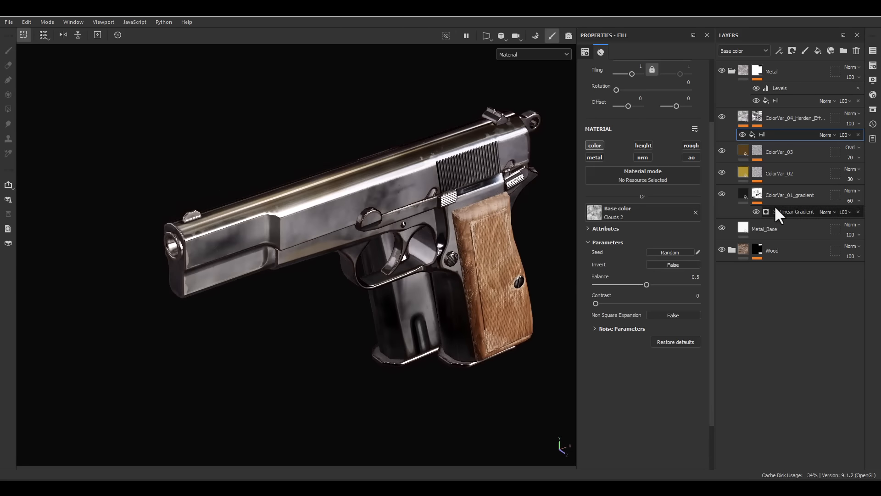
pyautogui.click(743, 133)
pyautogui.click(743, 133)
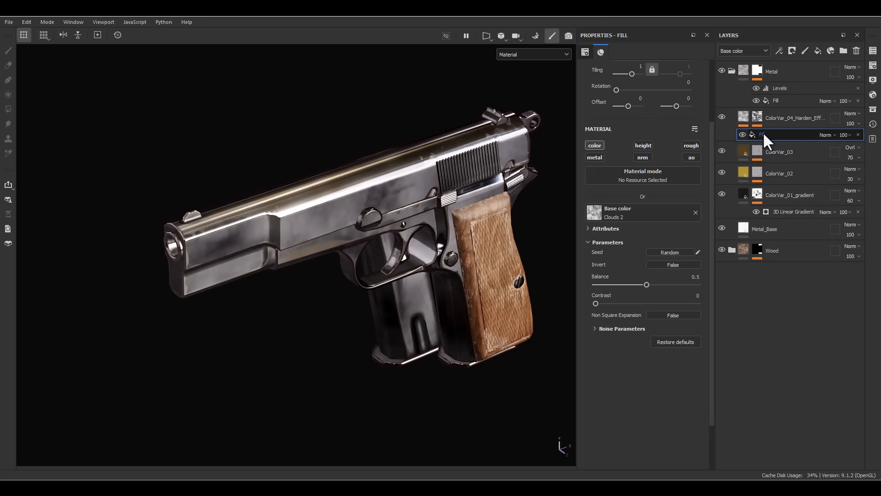
# - Add a Blur filter above the Clouds 2 fill in ColorVar_04_Harden_Effect and set its Blur Intensity to 3
pyautogui.rightClick(764, 133)
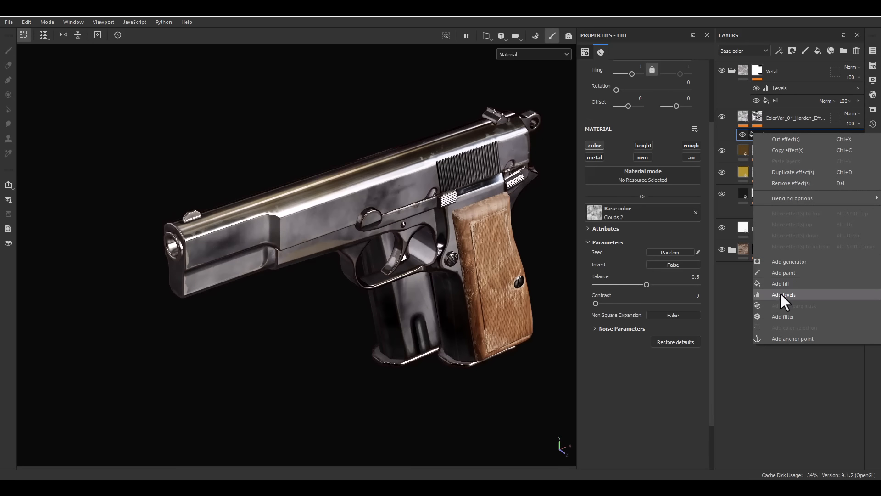
pyautogui.click(790, 316)
pyautogui.click(658, 89)
pyautogui.click(751, 122)
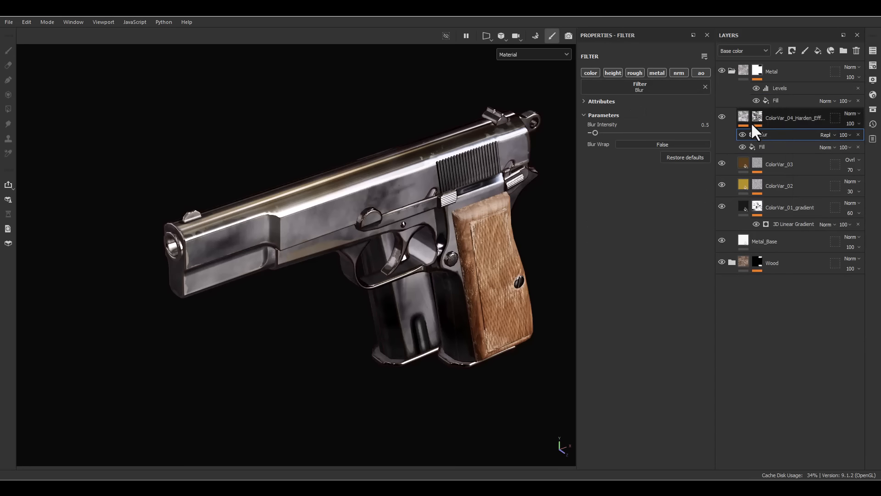
pyautogui.click(692, 125)
pyautogui.write('3')
pyautogui.press('Return')
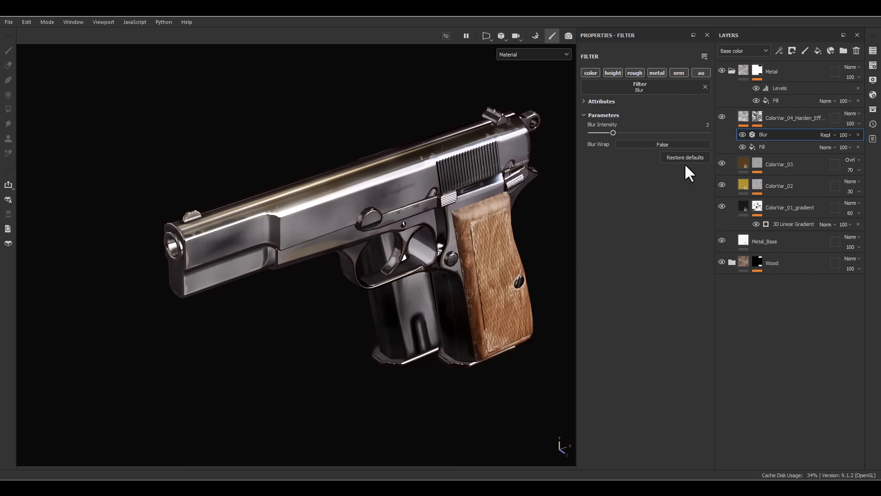
# - Add an HSL Perceptive filter above the Blur filter in ColorVar_04_Harden_Effect
pyautogui.rightClick(779, 138)
pyautogui.click(785, 319)
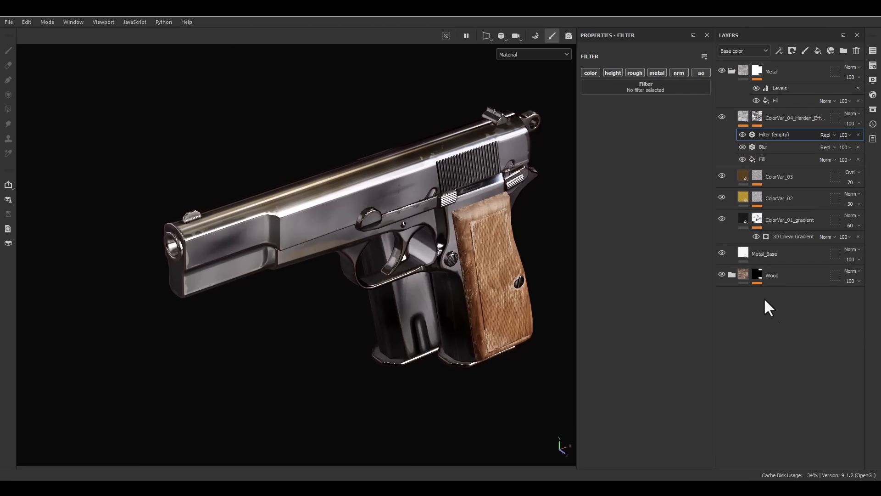
pyautogui.click(662, 89)
pyautogui.write('hsl')
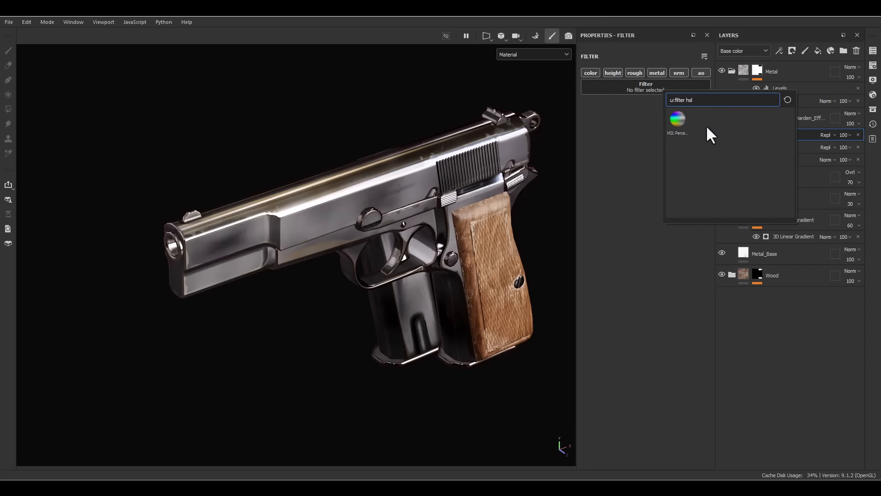
pyautogui.click(678, 120)
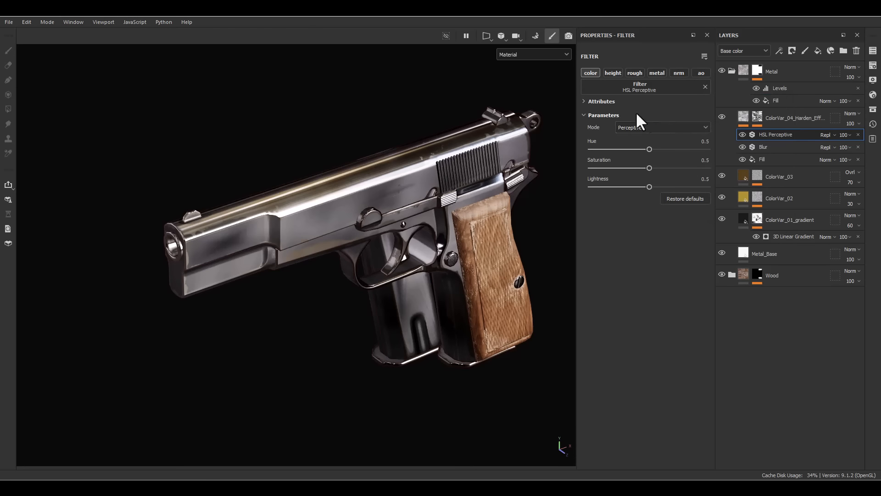
# - Darken the clouds by setting the HSL Perceptive filter's Lightness to 0.3
pyautogui.moveTo(649, 187)
pyautogui.mouseDown()
pyautogui.moveTo(616, 185)
pyautogui.moveTo(635, 180)
pyautogui.mouseUp()
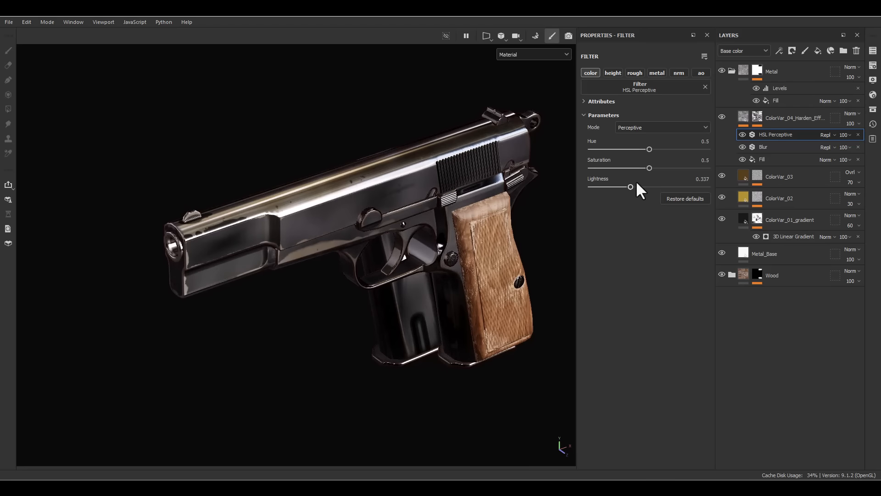
pyautogui.click(691, 179)
pyautogui.write('0.3')
pyautogui.press('Return')
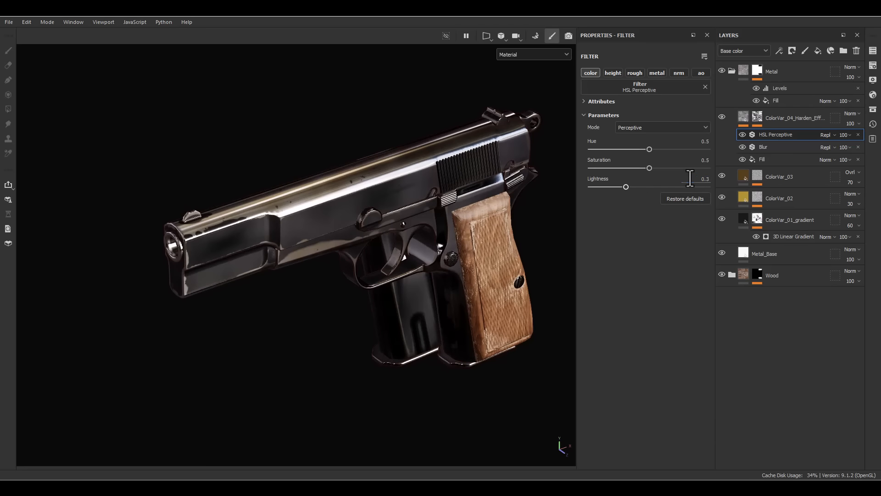
# - Soften the ColorVar_04_Harden_Effect mask with Curvature Global Blur 3.24 and Global Balance 0.67, comparing the pistol with the layer off and on
pyautogui.keyDown('alt'); pyautogui.moveTo(453, 396); pyautogui.dragTo(496, 308); pyautogui.keyUp('alt')
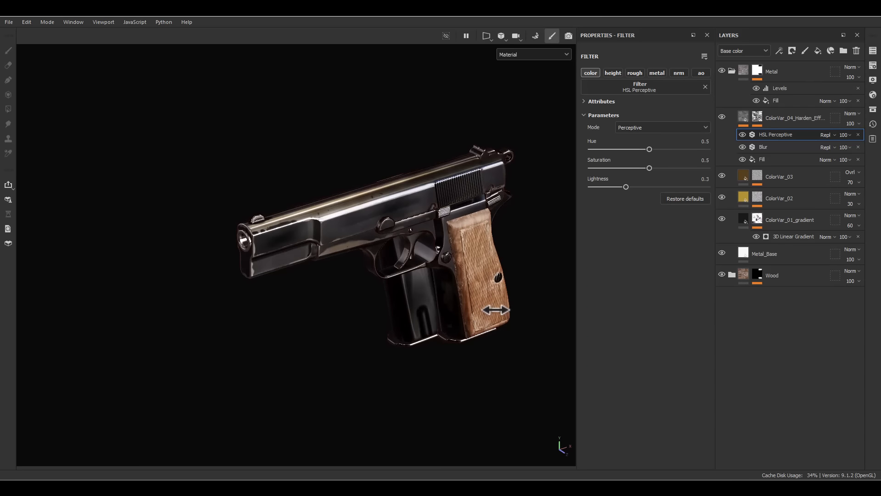
pyautogui.click(758, 118)
pyautogui.click(781, 135)
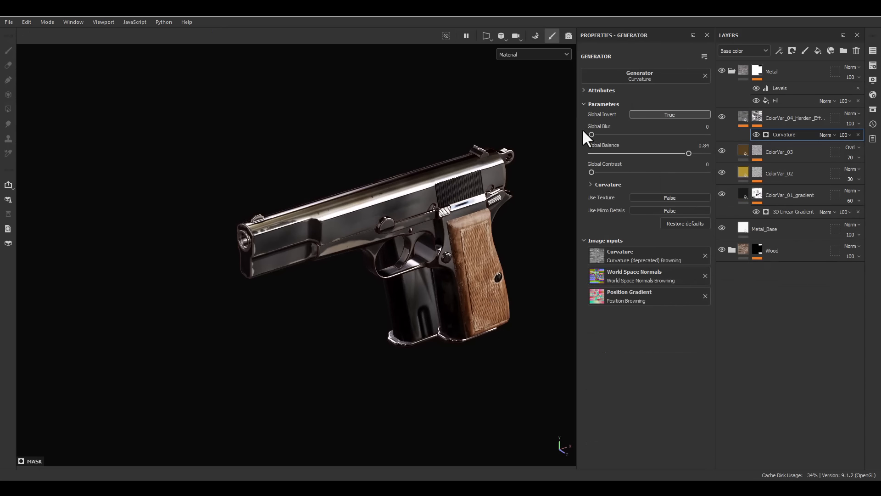
pyautogui.moveTo(591, 134); pyautogui.dragTo(614, 133)
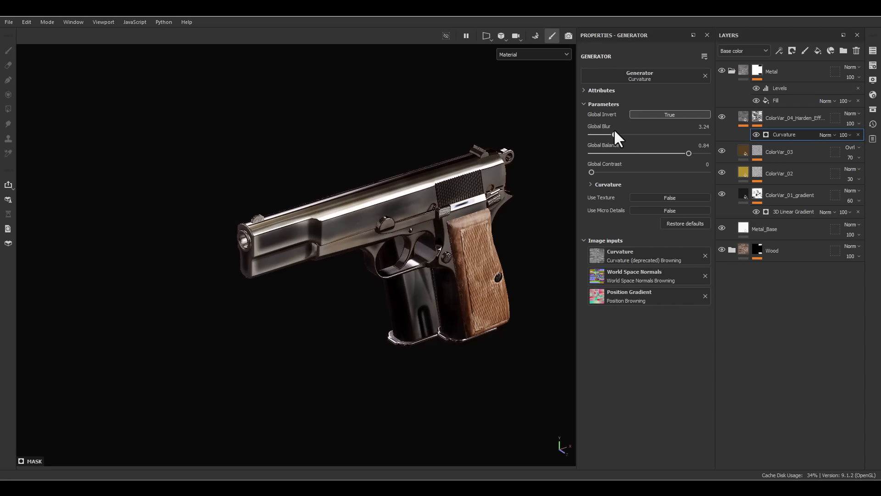
pyautogui.moveTo(674, 151)
pyautogui.mouseDown()
pyautogui.moveTo(660, 150)
pyautogui.moveTo(668, 150)
pyautogui.mouseUp()
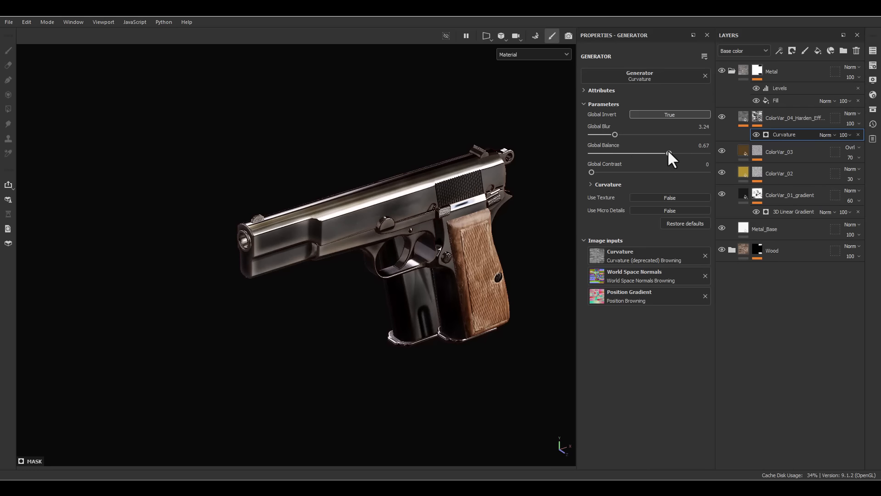
pyautogui.keyDown('alt'); pyautogui.moveTo(543, 207); pyautogui.dragTo(518, 229); pyautogui.keyUp('alt')
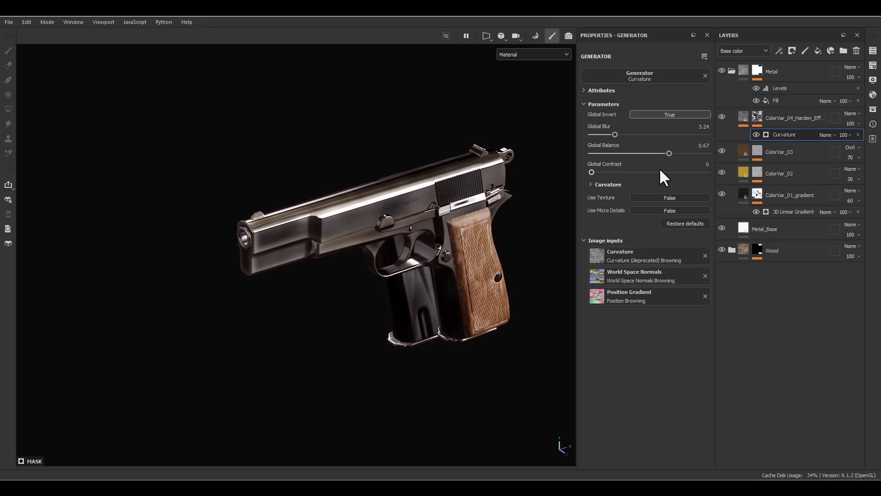
pyautogui.click(723, 115)
pyautogui.click(723, 115)
pyautogui.click(724, 115)
pyautogui.click(723, 115)
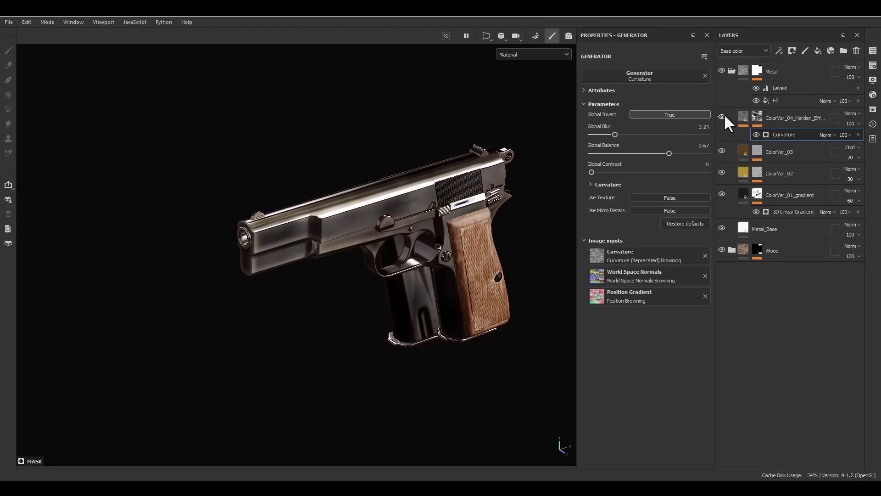
# - Add a new fill layer above ColorVar_04_Harden_Effect and rename it Edge_highlight
pyautogui.click(748, 119)
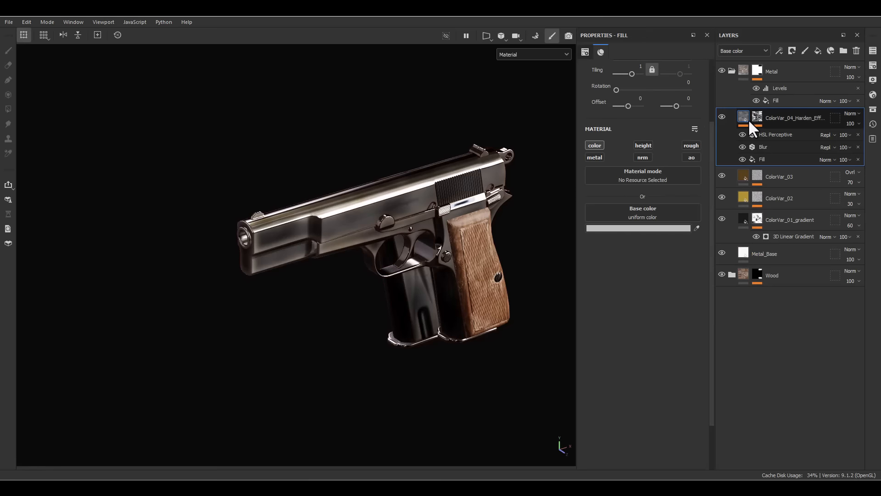
pyautogui.moveTo(748, 120)
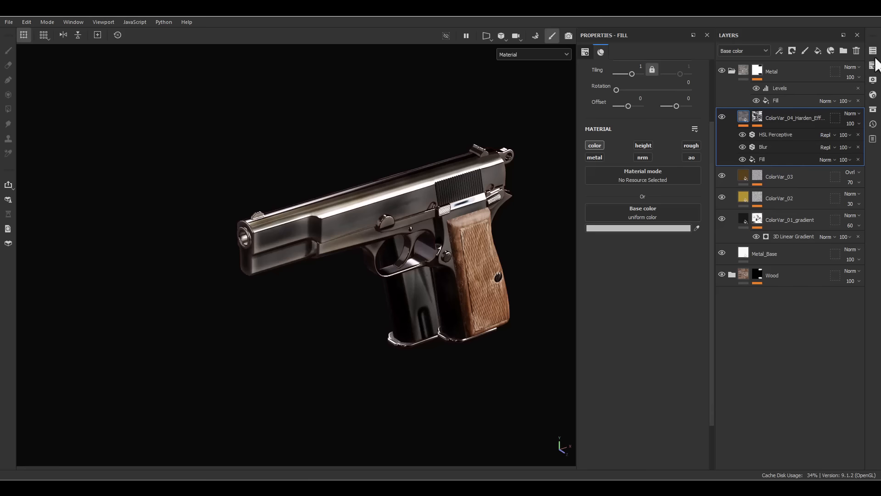
pyautogui.click(817, 51)
pyautogui.doubleClick(762, 116)
pyautogui.write('Edge Hig')
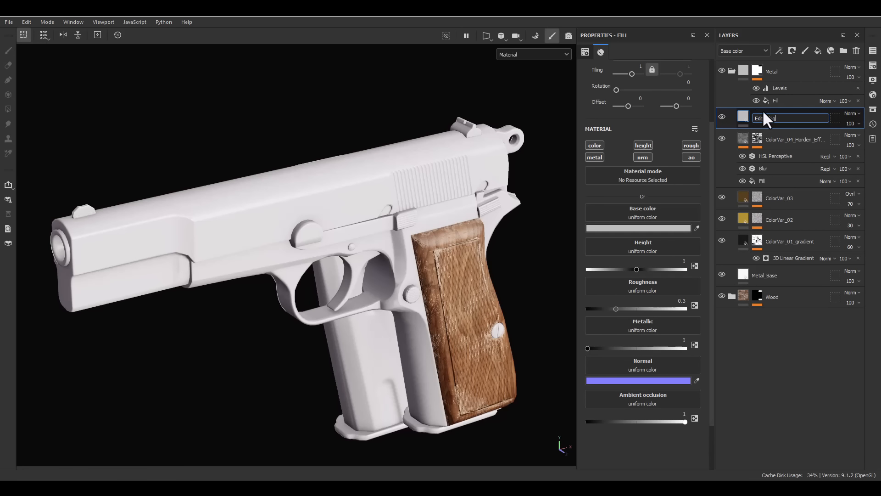
pyautogui.write('e_highlight')
pyautogui.press('Return')
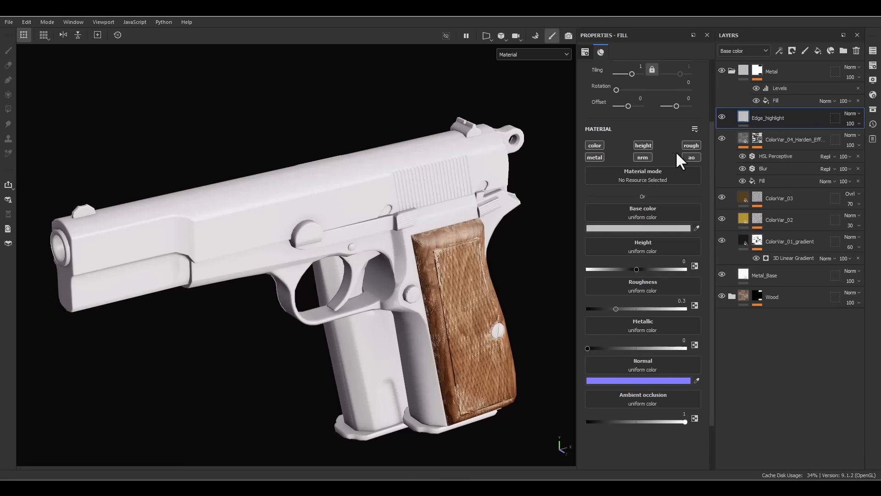
# - Restrict Edge_highlight to the roughness channel only and add a black mask to it
pyautogui.click(689, 146)
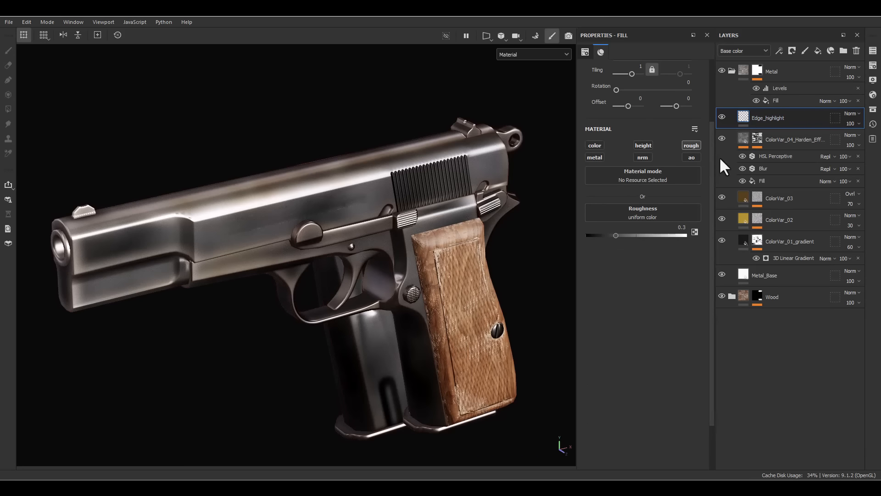
pyautogui.rightClick(759, 119)
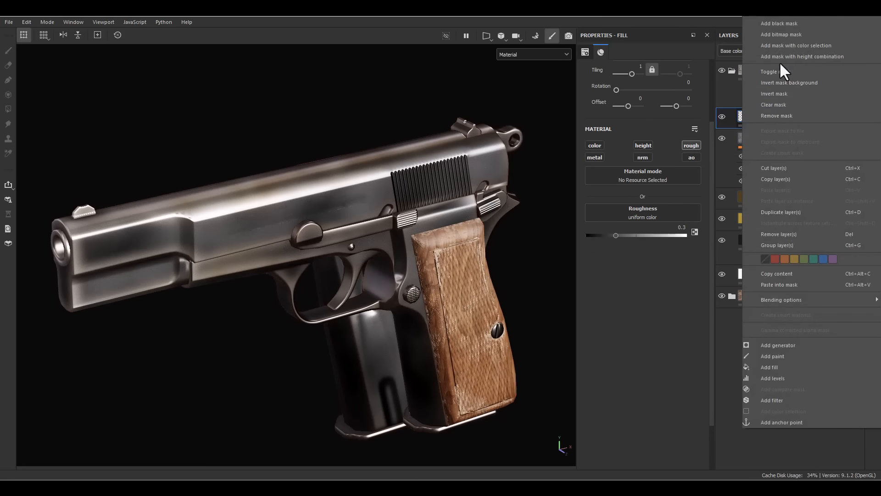
pyautogui.click(785, 23)
# - Add a Metal Edge Wear generator to the Edge_highlight mask and show the mask alone on the pistol
pyautogui.rightClick(753, 119)
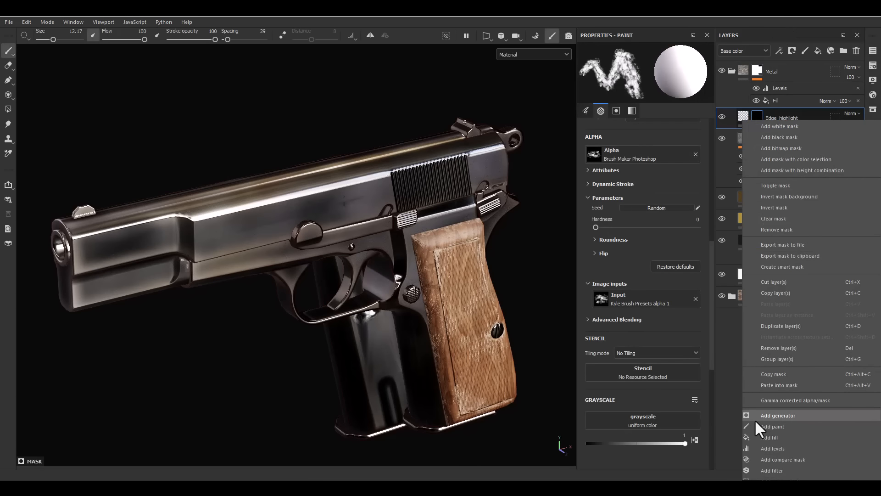
pyautogui.click(778, 415)
pyautogui.click(624, 77)
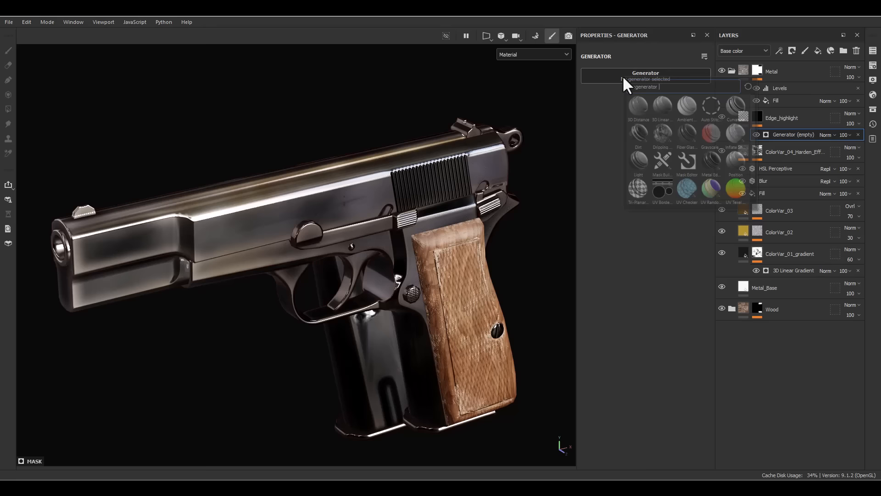
pyautogui.click(712, 160)
pyautogui.press('m')
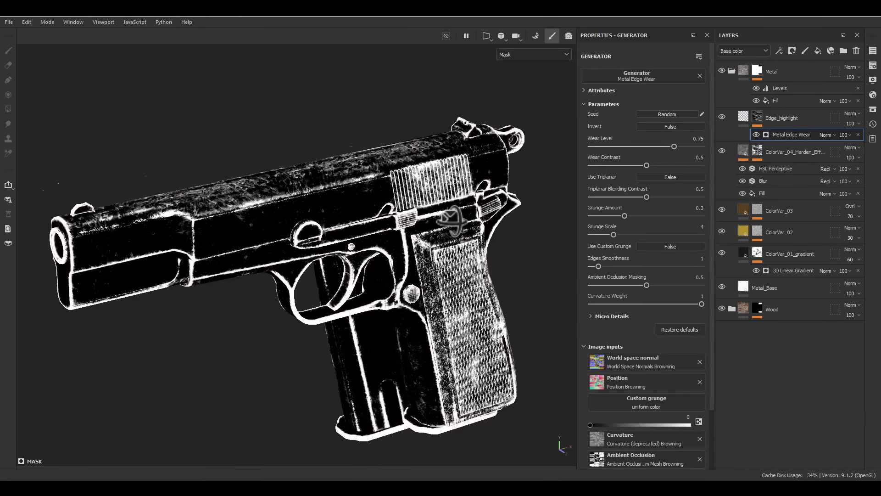
# - Set Metal Edge Wear to Wear Level 0.78, Wear Contrast 0.39, Grunge Amount 0.15 and Grunge Scale 1
pyautogui.keyDown('alt'); pyautogui.moveTo(468, 226); pyautogui.dragTo(364, 191); pyautogui.keyUp('alt')
pyautogui.keyDown('alt'); pyautogui.moveTo(364, 191); pyautogui.dragTo(473, 199, button='right'); pyautogui.keyUp('alt')
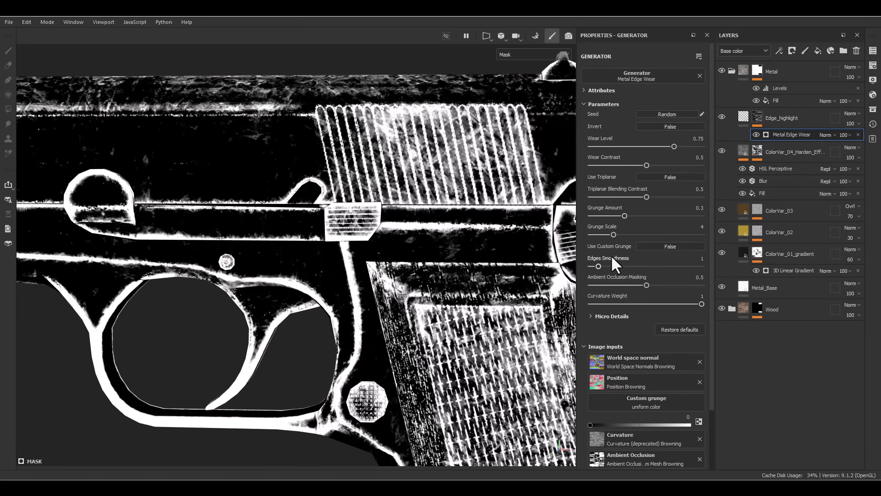
pyautogui.moveTo(624, 216); pyautogui.dragTo(608, 216)
pyautogui.moveTo(595, 222)
pyautogui.mouseDown()
pyautogui.moveTo(613, 227)
pyautogui.moveTo(574, 235)
pyautogui.moveTo(594, 215)
pyautogui.moveTo(608, 216)
pyautogui.mouseUp()
pyautogui.moveTo(647, 165); pyautogui.dragTo(677, 139)
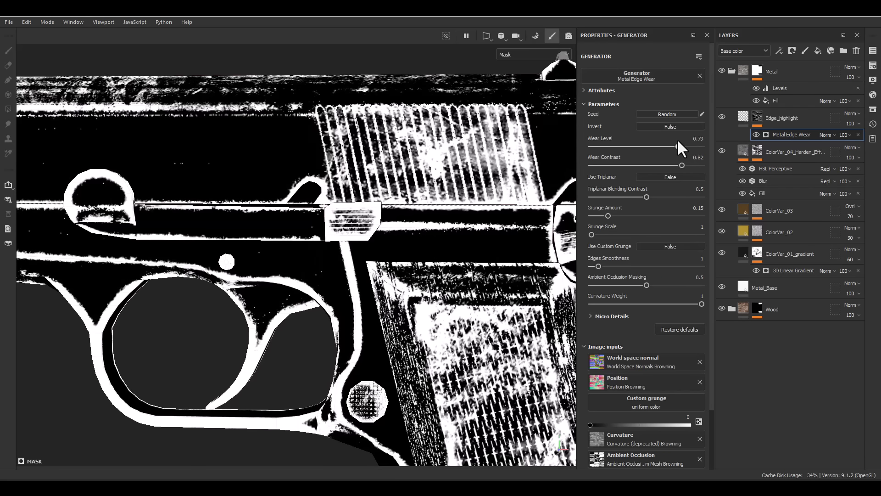
pyautogui.scroll(-2, 458, 232)
pyautogui.keyDown('alt'); pyautogui.moveTo(458, 233); pyautogui.dragTo(472, 211); pyautogui.keyUp('alt')
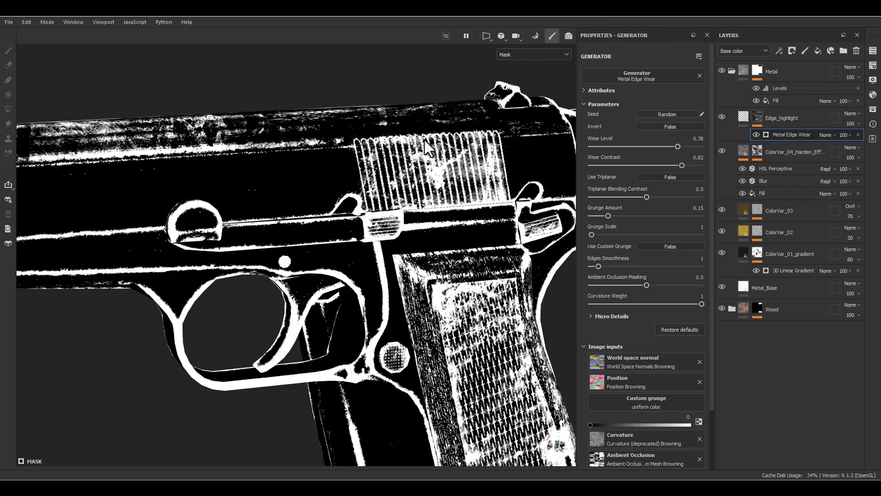
pyautogui.keyDown('alt'); pyautogui.moveTo(472, 211); pyautogui.dragTo(522, 203, button='middle'); pyautogui.keyUp('alt')
pyautogui.moveTo(645, 164)
pyautogui.mouseDown()
pyautogui.moveTo(623, 163)
pyautogui.moveTo(635, 164)
pyautogui.mouseUp()
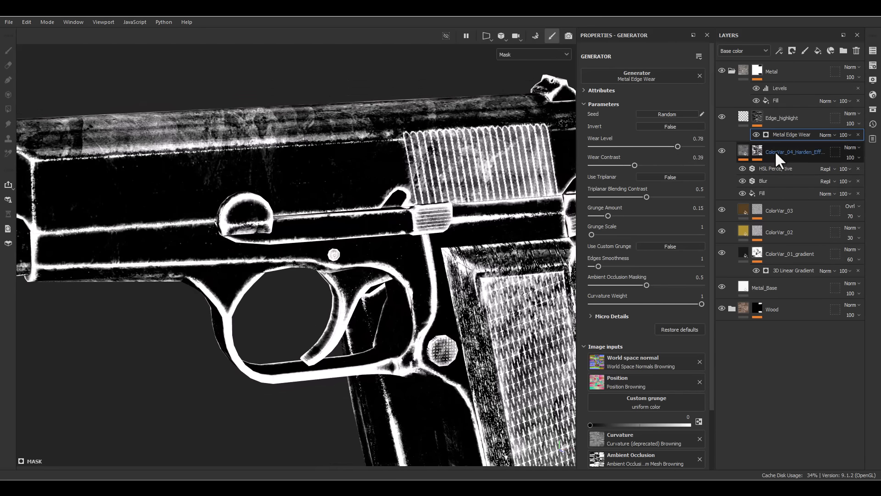
# - Add a Blur Slope filter above Metal Edge Wear with Intensity 0.556 and Intensity Divider 100
pyautogui.rightClick(790, 138)
pyautogui.click(779, 314)
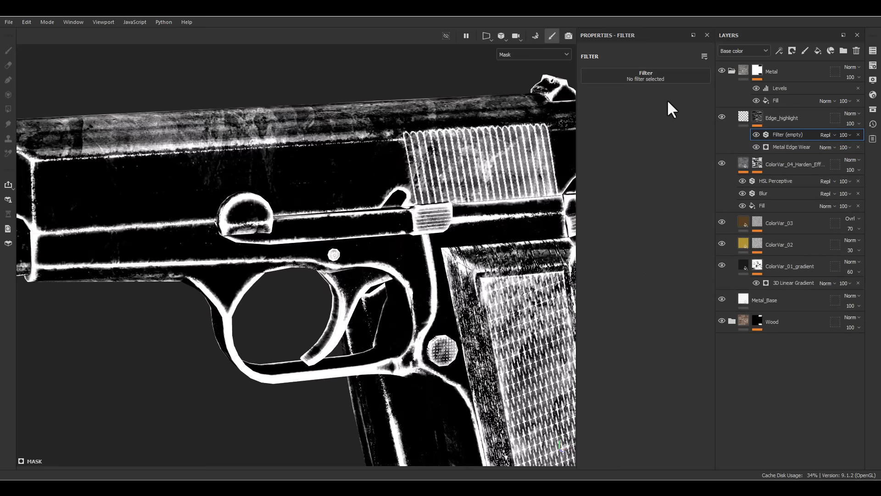
pyautogui.click(668, 76)
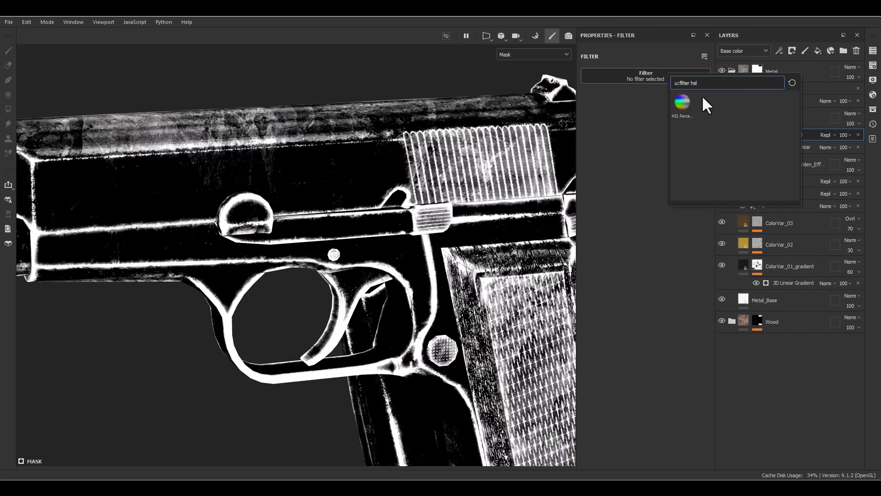
pyautogui.write('blu')
pyautogui.click(731, 104)
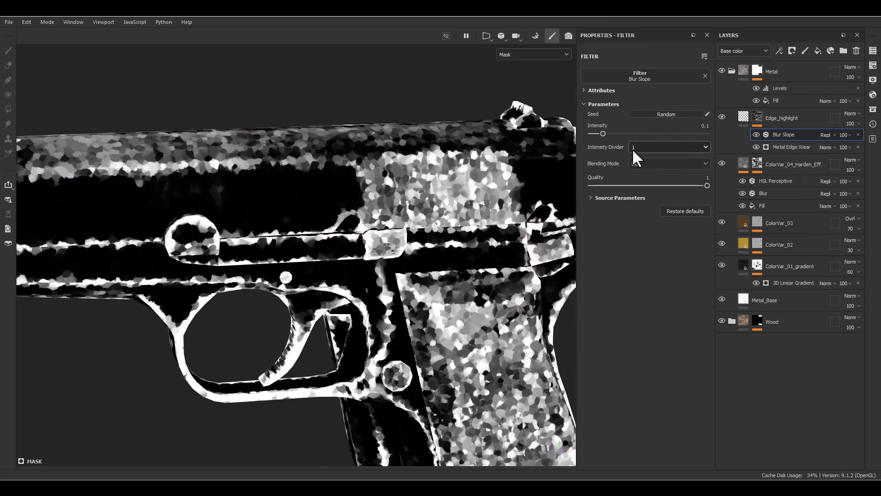
pyautogui.moveTo(613, 134); pyautogui.dragTo(640, 133)
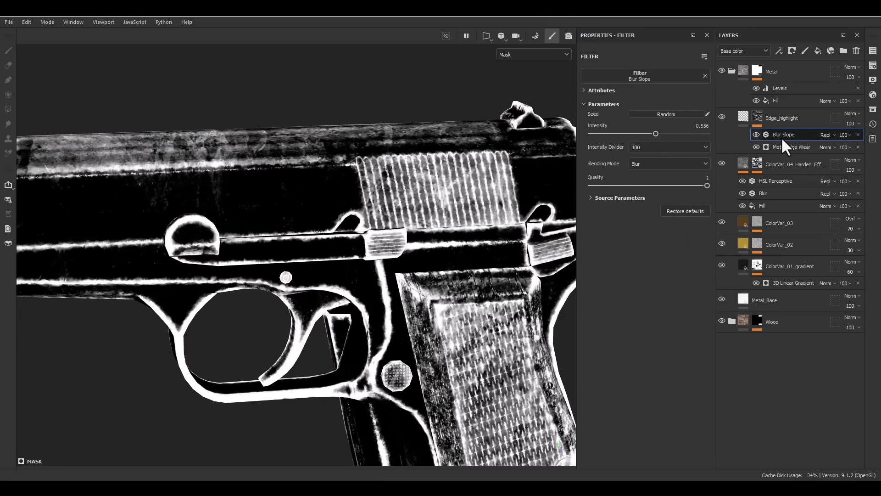
# - Add a fill effect above Blur Slope in the Edge_highlight mask, using the Grunge Concrete Burnt texture
pyautogui.rightClick(781, 140)
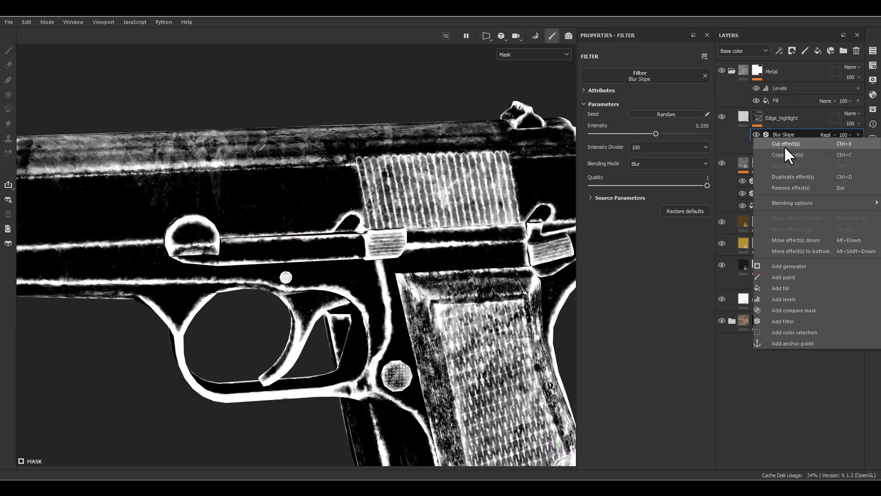
pyautogui.click(777, 289)
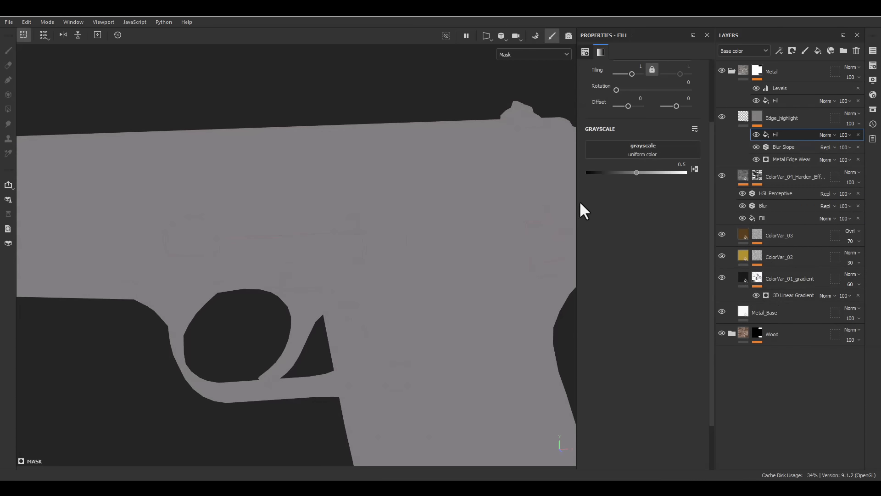
pyautogui.click(634, 157)
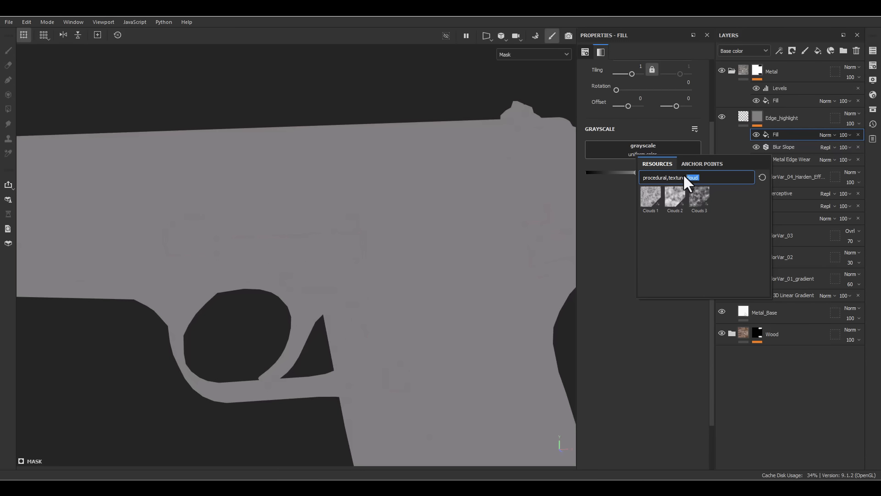
pyautogui.write('burnt')
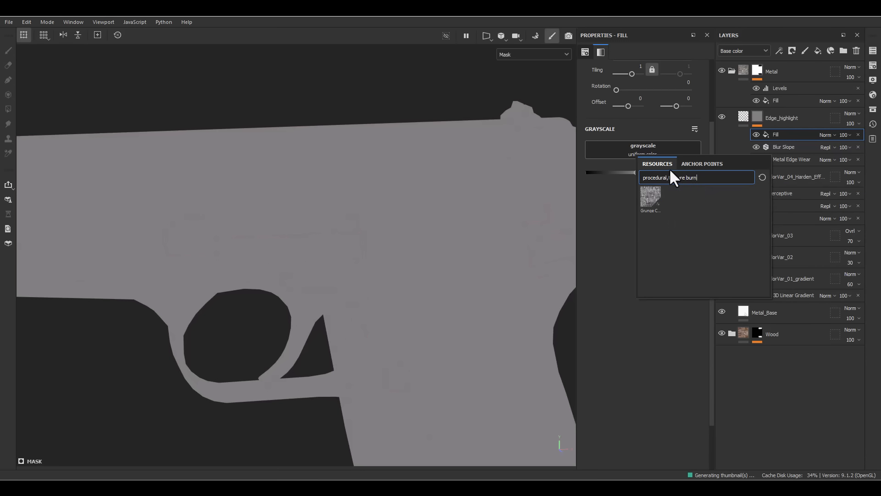
pyautogui.click(651, 197)
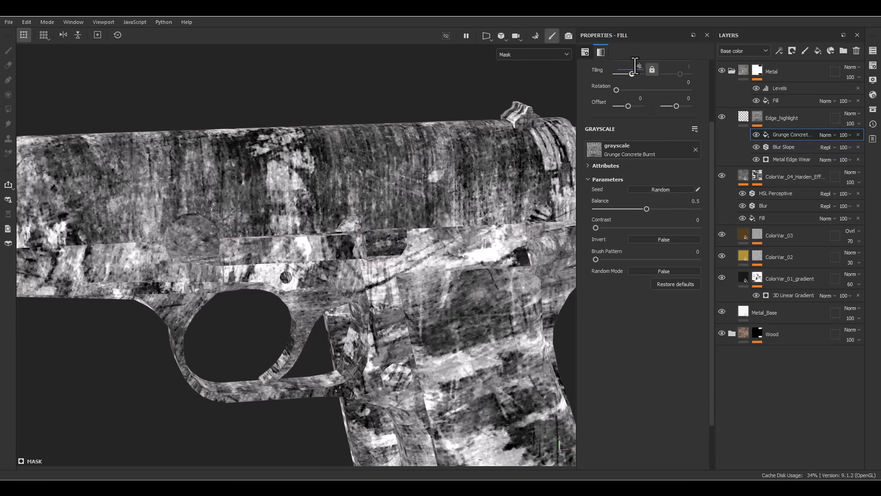
# - Set the Grunge Concrete Burnt fill's Tiling to 4 and its blending mode to Multiply
pyautogui.write('4')
pyautogui.press('Return')
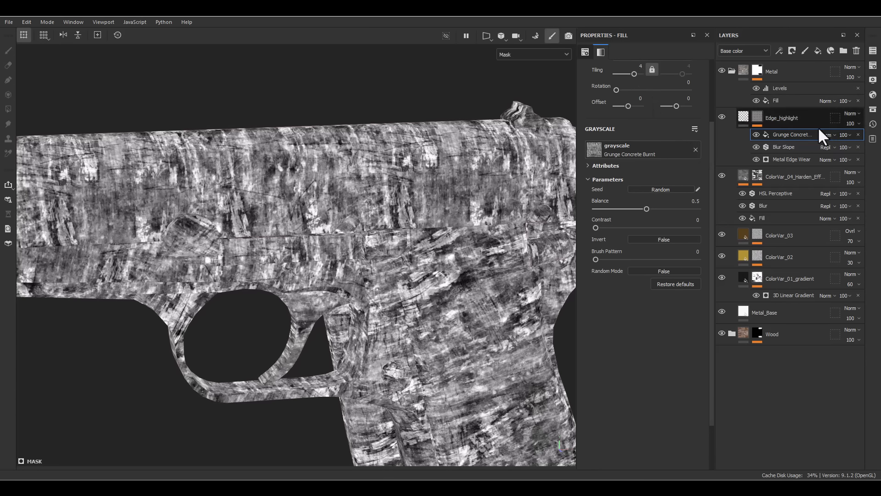
pyautogui.click(822, 134)
pyautogui.click(821, 181)
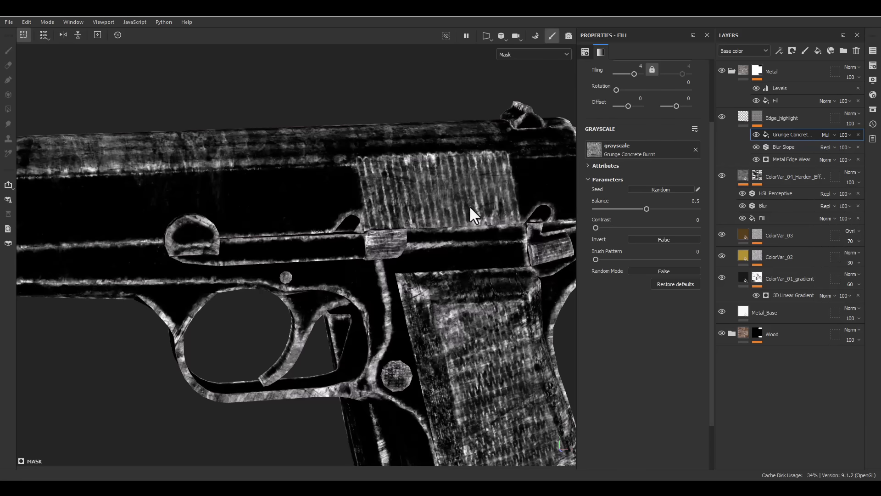
# - Compare the pistol's Edge_highlight mask with the Grunge Concrete Burnt fill off and on
pyautogui.keyDown('alt'); pyautogui.moveTo(470, 207); pyautogui.dragTo(487, 208); pyautogui.keyUp('alt')
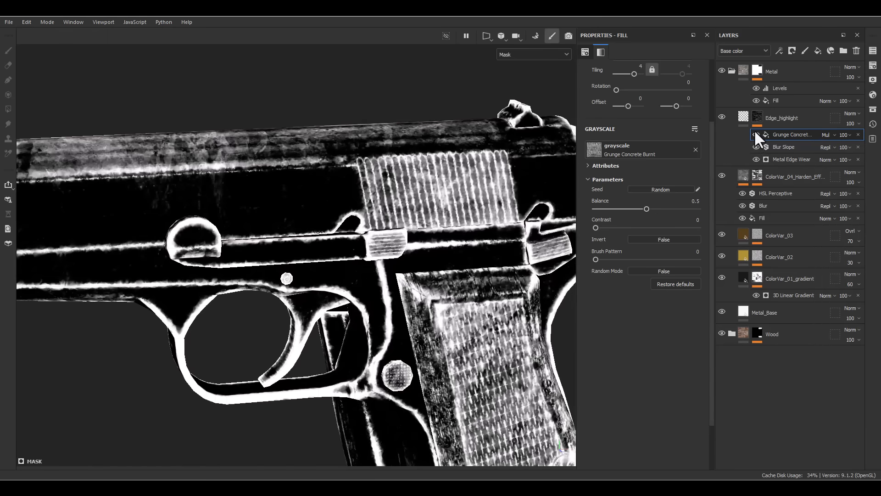
pyautogui.keyDown('alt'); pyautogui.moveTo(458, 164); pyautogui.dragTo(475, 178); pyautogui.keyUp('alt')
pyautogui.click(742, 116)
pyautogui.moveTo(475, 178)
pyautogui.keyDown('shift'); pyautogui.mouseDown(button='right')
pyautogui.moveTo(463, 177)
pyautogui.moveTo(477, 180)
pyautogui.mouseUp(button='right'); pyautogui.keyUp('shift')
pyautogui.keyDown('alt'); pyautogui.moveTo(478, 180); pyautogui.dragTo(413, 193); pyautogui.keyUp('alt')
pyautogui.keyDown('alt'); pyautogui.click(756, 118); pyautogui.keyUp('alt')
pyautogui.keyDown('alt'); pyautogui.moveTo(464, 182); pyautogui.dragTo(417, 171); pyautogui.keyUp('alt')
pyautogui.click(787, 136)
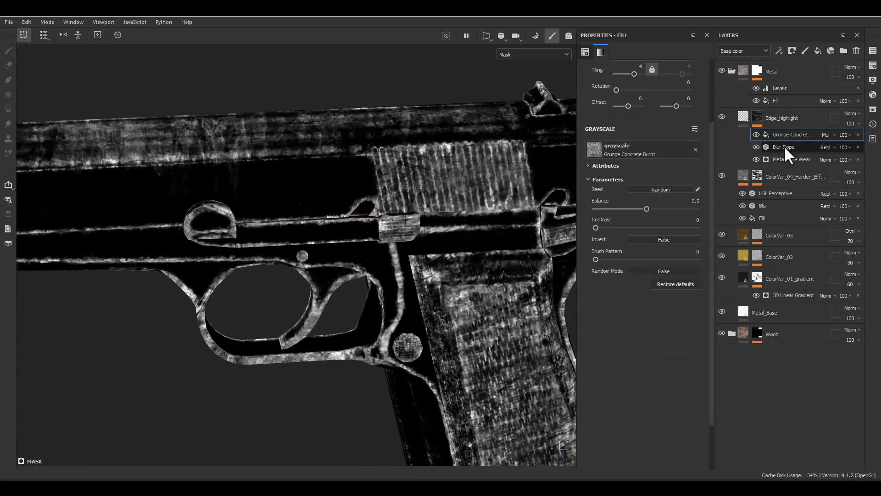
# - Try a Curvature generator in place of Metal Edge Wear, with Global Balance 1 and Global Invert set to True
pyautogui.click(780, 159)
pyautogui.click(654, 77)
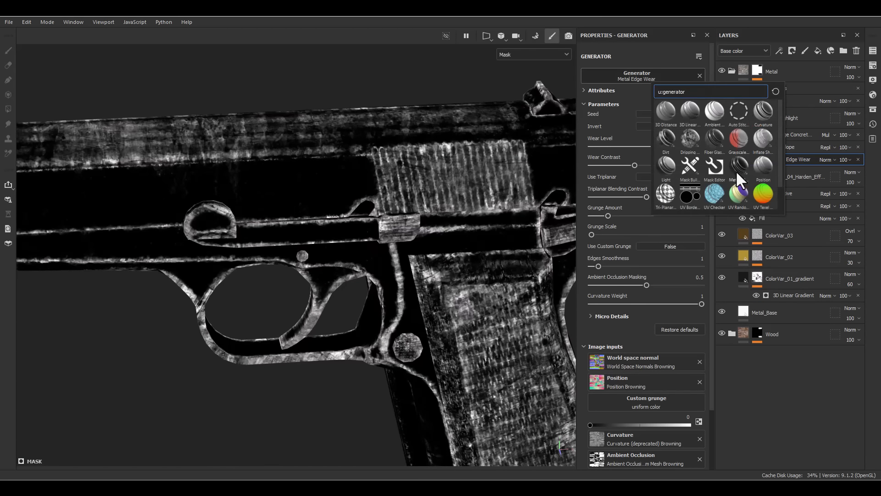
pyautogui.click(763, 111)
pyautogui.keyDown('alt'); pyautogui.moveTo(344, 172); pyautogui.dragTo(532, 140); pyautogui.keyUp('alt')
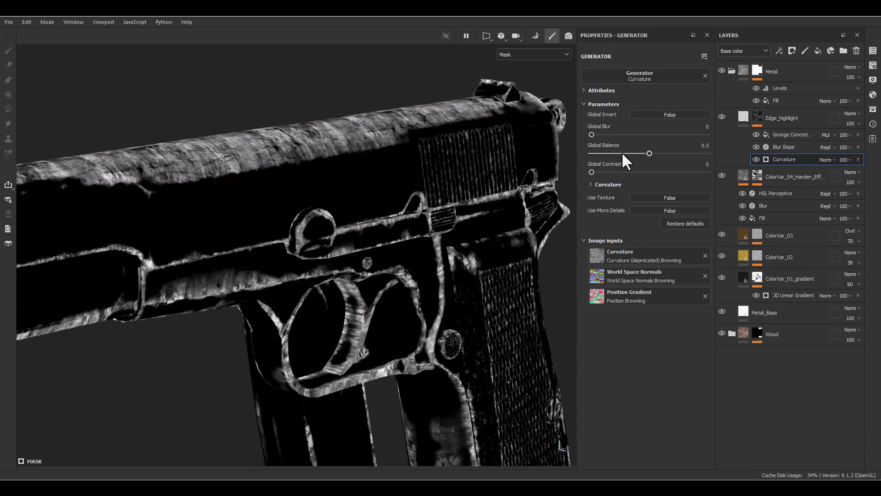
pyautogui.moveTo(622, 153); pyautogui.dragTo(702, 153)
pyautogui.click(656, 114)
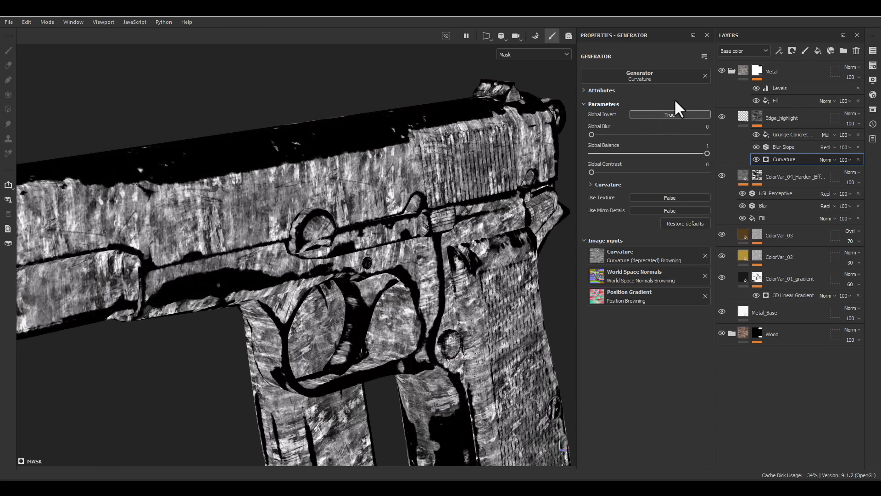
# - Replace the Curvature generator with Metal Edge Wear at default settings and check the mask along the slide's top
pyautogui.click(673, 76)
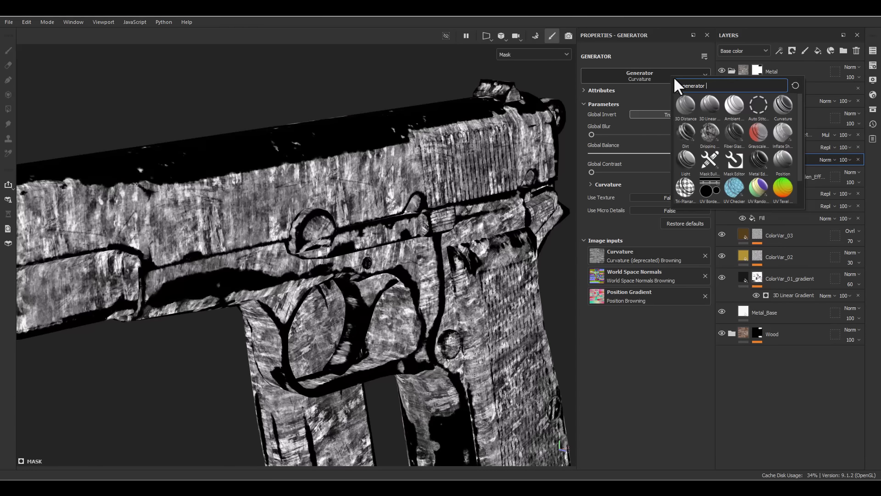
pyautogui.click(757, 154)
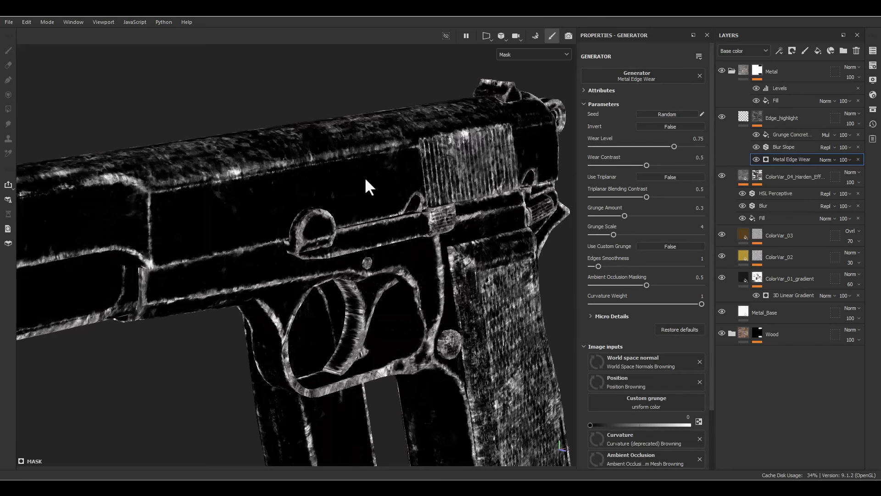
pyautogui.keyDown('alt'); pyautogui.moveTo(365, 187); pyautogui.dragTo(441, 193); pyautogui.keyUp('alt')
pyautogui.keyDown('alt'); pyautogui.moveTo(357, 245); pyautogui.dragTo(440, 346); pyautogui.keyUp('alt')
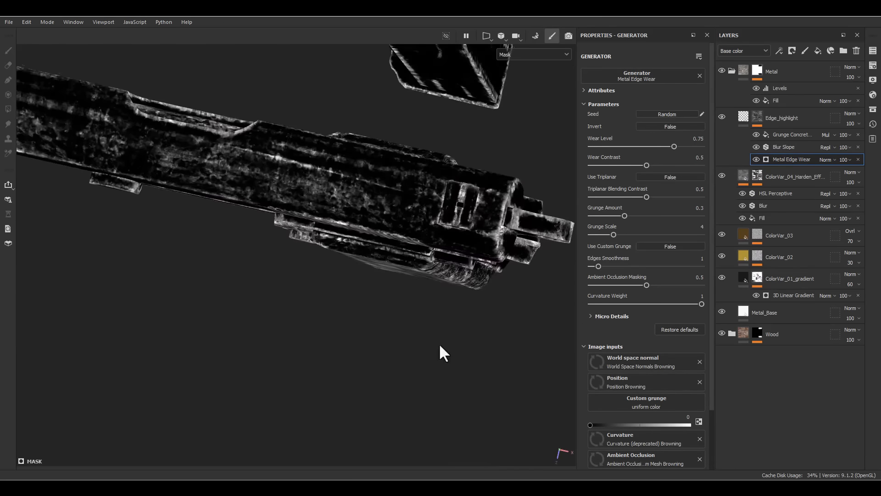
pyautogui.keyDown('alt'); pyautogui.moveTo(350, 280); pyautogui.dragTo(421, 369, button='middle'); pyautogui.keyUp('alt')
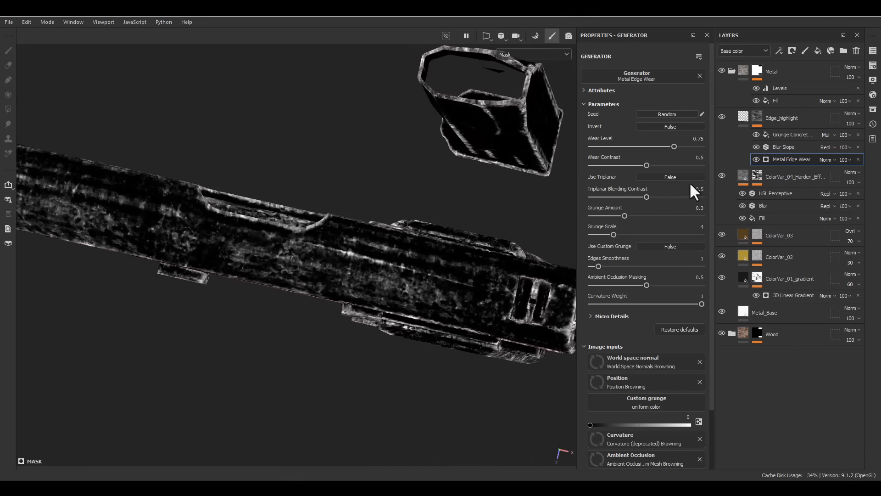
# - Add a paint effect above Metal Edge Wear in the Edge_highlight mask and set its blending mode to Subtract
pyautogui.rightClick(781, 159)
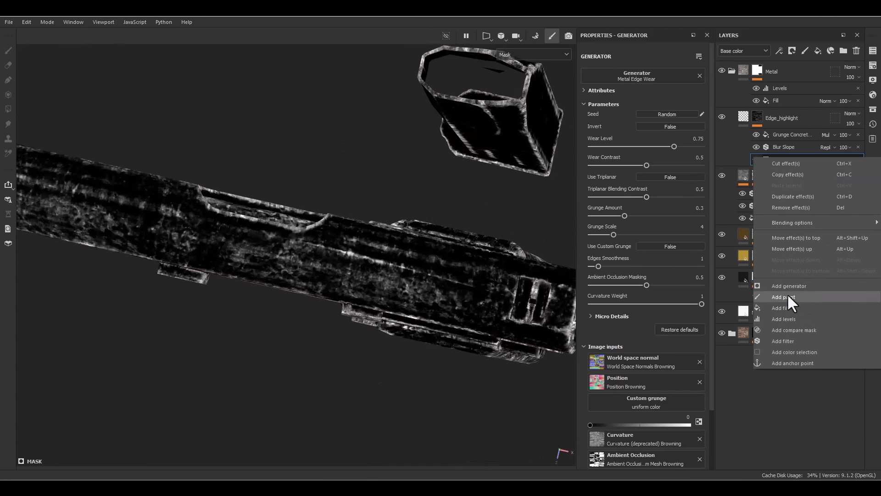
pyautogui.click(786, 297)
pyautogui.click(829, 159)
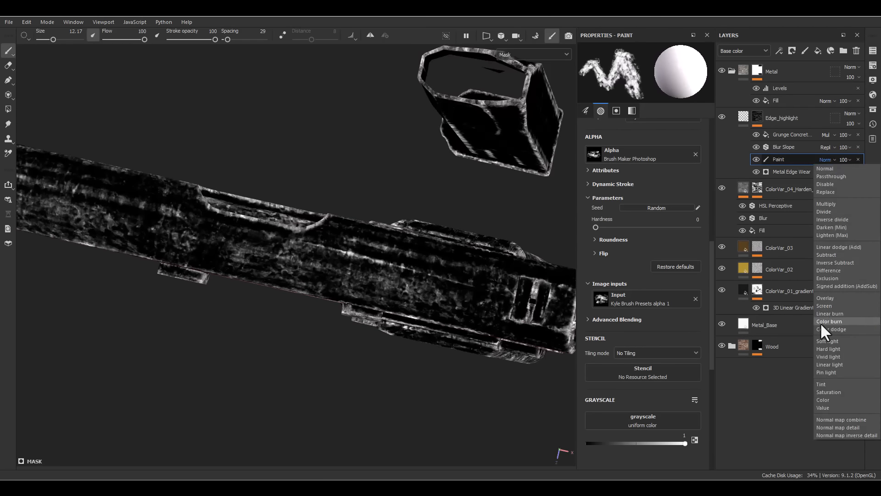
pyautogui.click(828, 255)
# - Paint out the grunge wear along the slide's top surface in the 2D UV view, using a brush size of about 40.3
pyautogui.scroll(-2, 503, 267)
pyautogui.scroll(2, 461, 279)
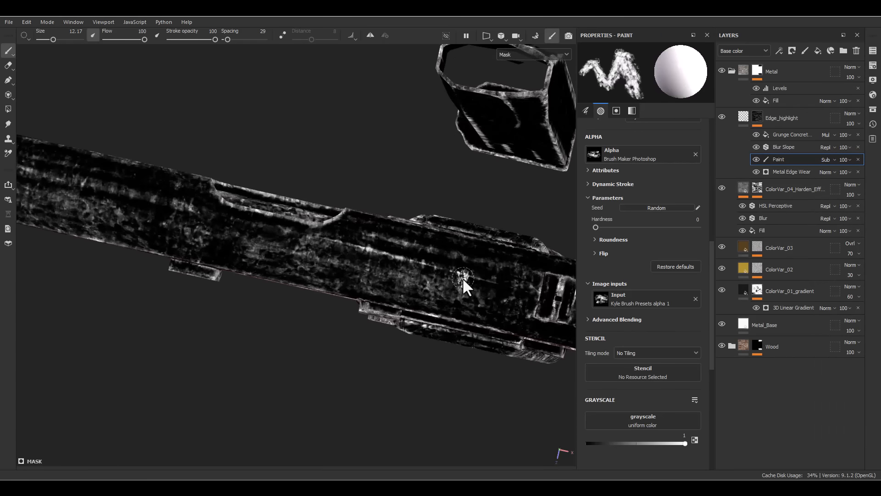
pyautogui.press('F3')
pyautogui.scroll(8, 356, 297)
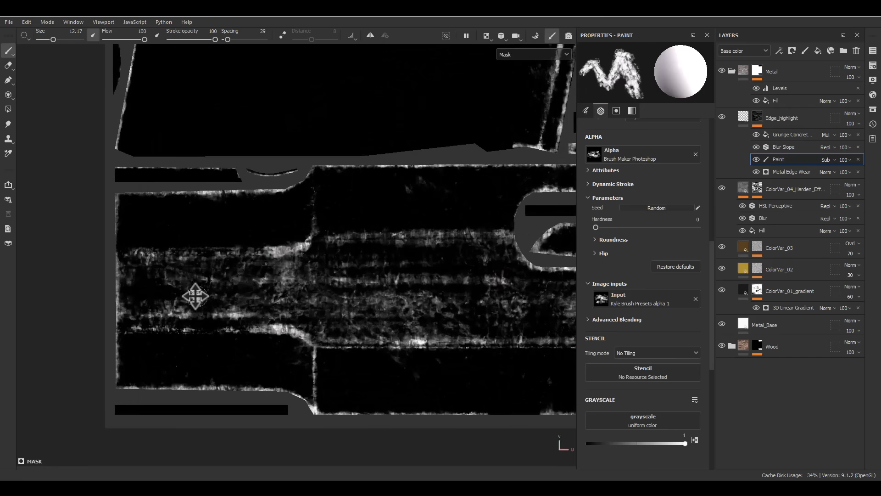
pyautogui.keyDown('ctrl'); pyautogui.moveTo(206, 300); pyautogui.dragTo(264, 282, button='right'); pyautogui.keyUp('ctrl')
pyautogui.moveTo(174, 291)
pyautogui.mouseDown()
pyautogui.moveTo(227, 298)
pyautogui.moveTo(388, 273)
pyautogui.moveTo(366, 272)
pyautogui.moveTo(338, 305)
pyautogui.moveTo(349, 315)
pyautogui.moveTo(508, 311)
pyautogui.moveTo(480, 287)
pyautogui.mouseUp()
pyautogui.moveTo(480, 287); pyautogui.dragTo(290, 246, button='middle')
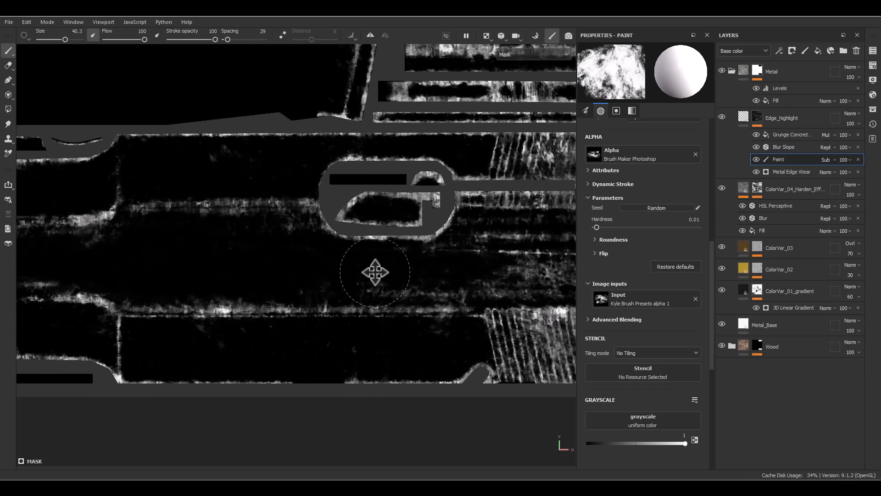
pyautogui.moveTo(472, 275); pyautogui.dragTo(266, 281, button='middle')
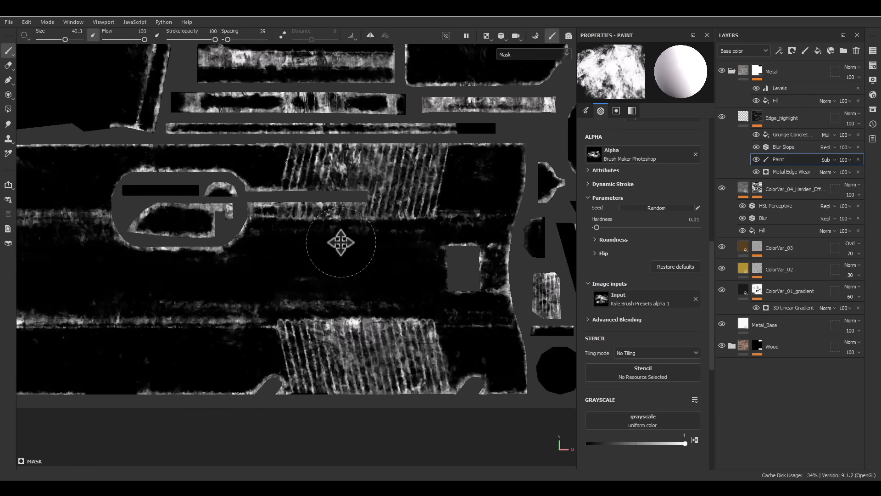
# - Examine the cleaned slide top in the 3D mask view and the edge highlights in the material view from several angles
pyautogui.scroll(-10, 286, 285)
pyautogui.press('F2')
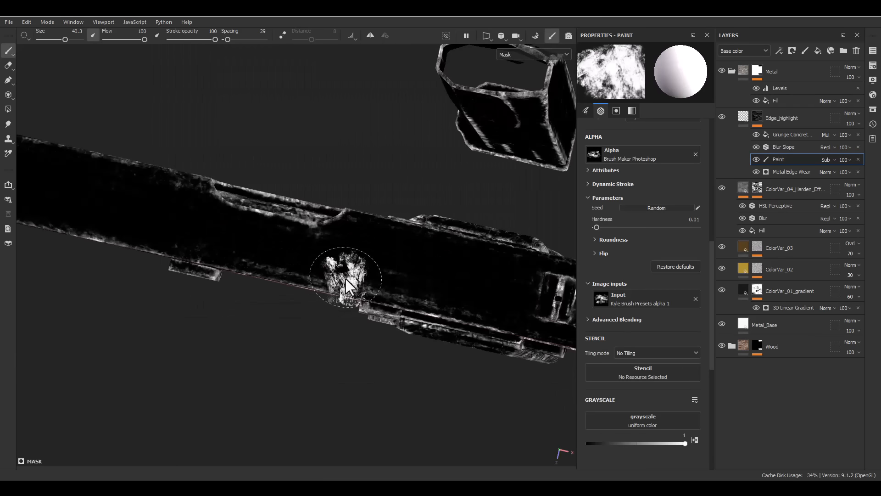
pyautogui.press('F1')
pyautogui.keyDown('alt'); pyautogui.moveTo(331, 301); pyautogui.dragTo(393, 209); pyautogui.keyUp('alt')
pyautogui.press('F2')
pyautogui.keyDown('alt'); pyautogui.moveTo(271, 334); pyautogui.dragTo(474, 73); pyautogui.keyUp('alt')
pyautogui.press('m')
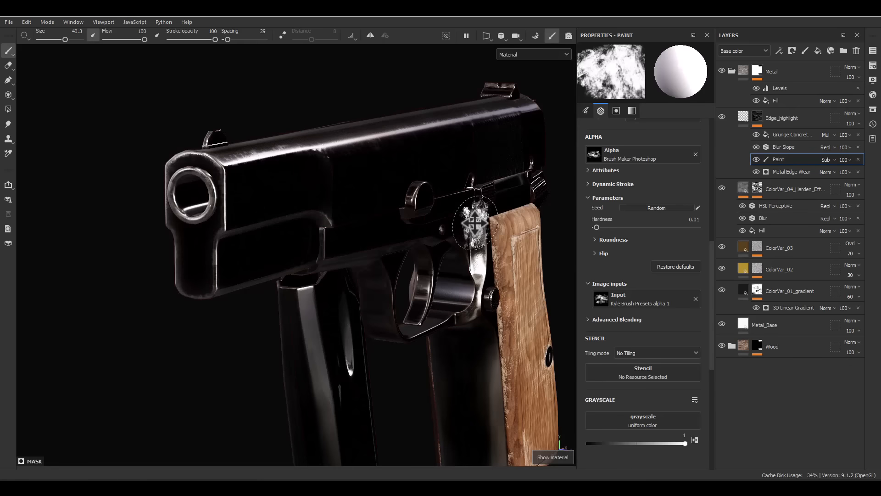
pyautogui.keyDown('alt'); pyautogui.moveTo(477, 225); pyautogui.dragTo(412, 202); pyautogui.keyUp('alt')
pyautogui.keyDown('alt'); pyautogui.moveTo(412, 202); pyautogui.dragTo(409, 154, button='right'); pyautogui.keyUp('alt')
pyautogui.keyDown('alt'); pyautogui.moveTo(524, 197); pyautogui.dragTo(495, 256, button='middle'); pyautogui.keyUp('alt')
pyautogui.keyDown('shift'); pyautogui.moveTo(495, 255); pyautogui.dragTo(537, 251, button='right'); pyautogui.keyUp('shift')
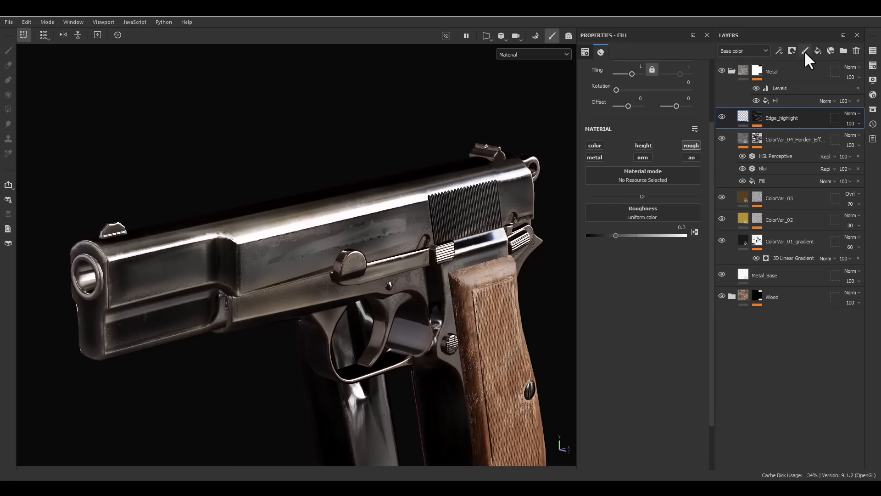
# - Add a fill layer above Edge_highlight in the Metal folder and name it RoughnessVar
pyautogui.click(818, 50)
pyautogui.doubleClick(763, 118)
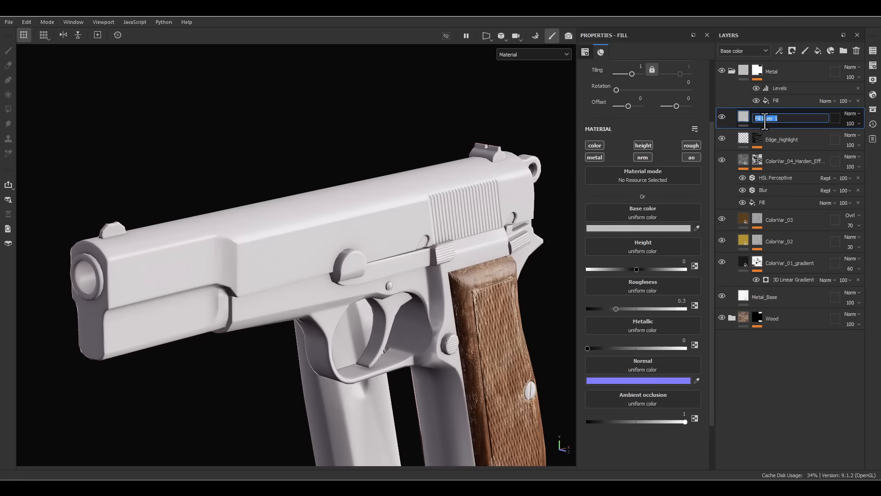
pyautogui.write('RoughnessVar')
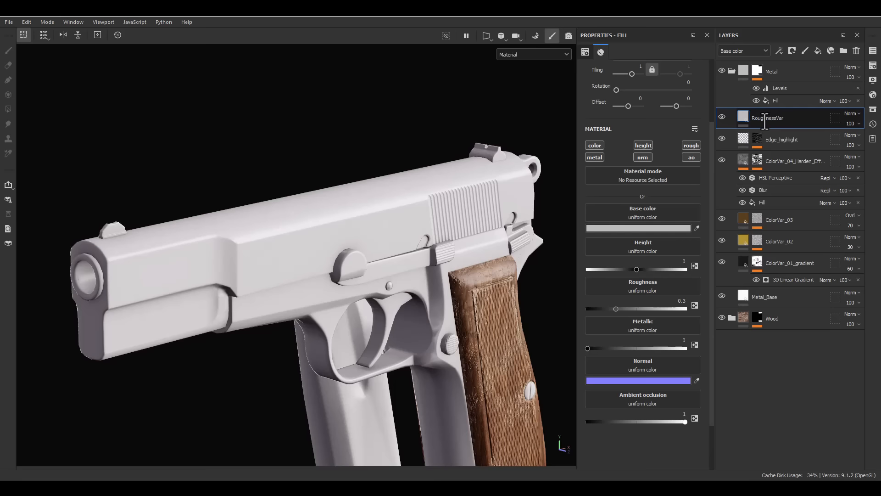
# - Limit the RoughnessVar layer to the roughness channel only and set its roughness to 1
pyautogui.rightClick(765, 120)
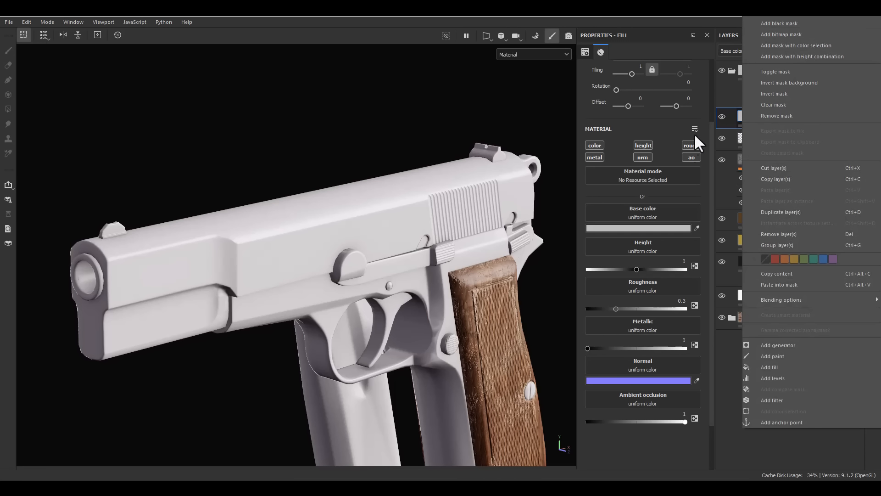
pyautogui.click(687, 149)
pyautogui.click(687, 148)
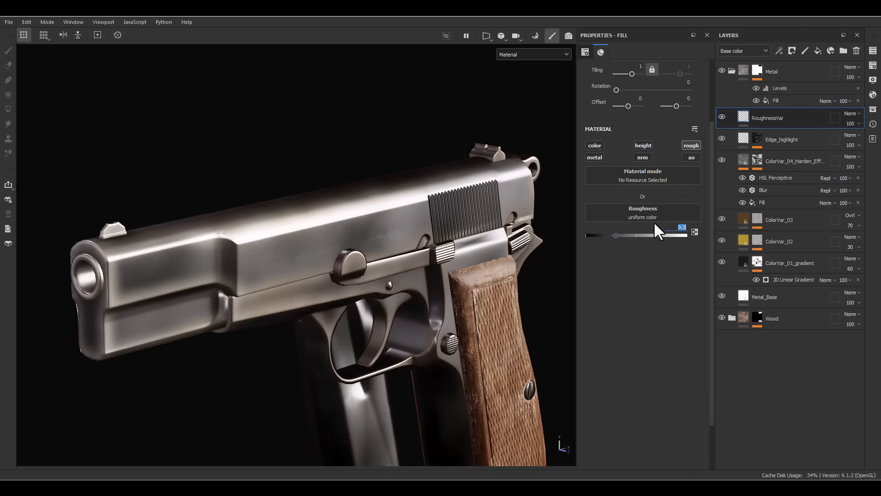
pyautogui.write('1')
pyautogui.press('Return')
pyautogui.keyDown('alt'); pyautogui.moveTo(349, 166); pyautogui.dragTo(331, 226); pyautogui.keyUp('alt')
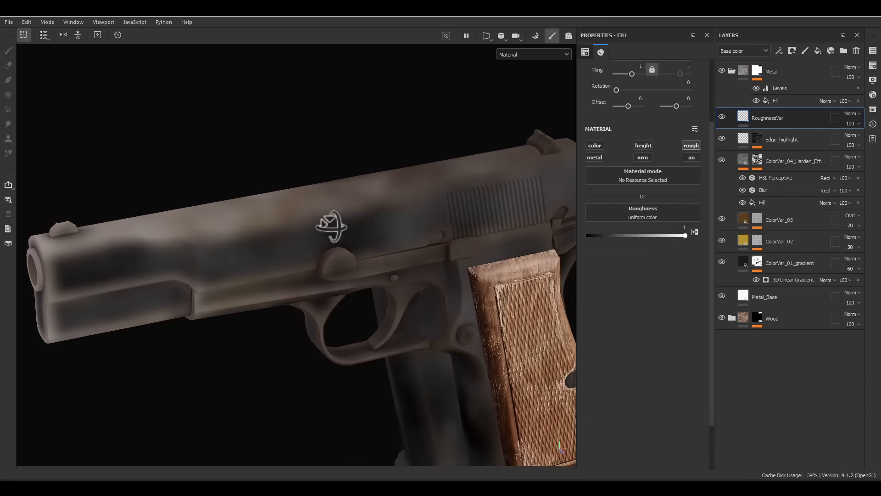
# - Give the RoughnessVar layer a black mask and add a fill effect to that mask
pyautogui.rightClick(768, 120)
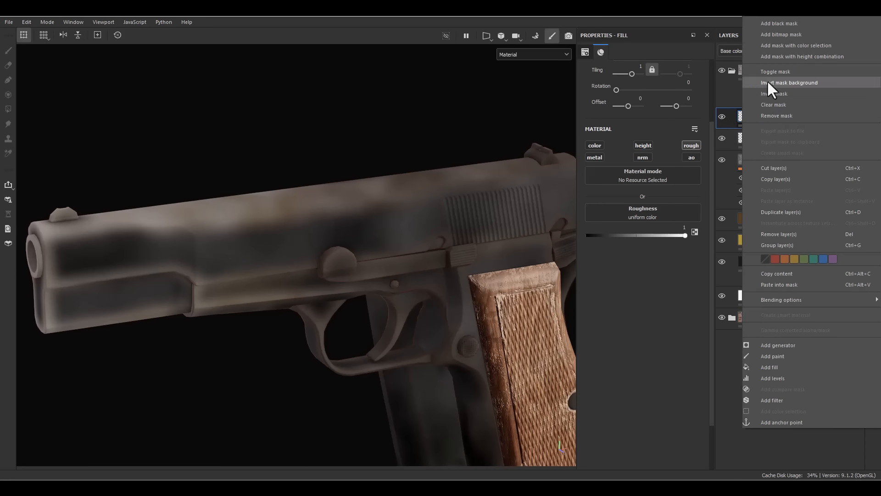
pyautogui.click(778, 24)
pyautogui.rightClick(750, 114)
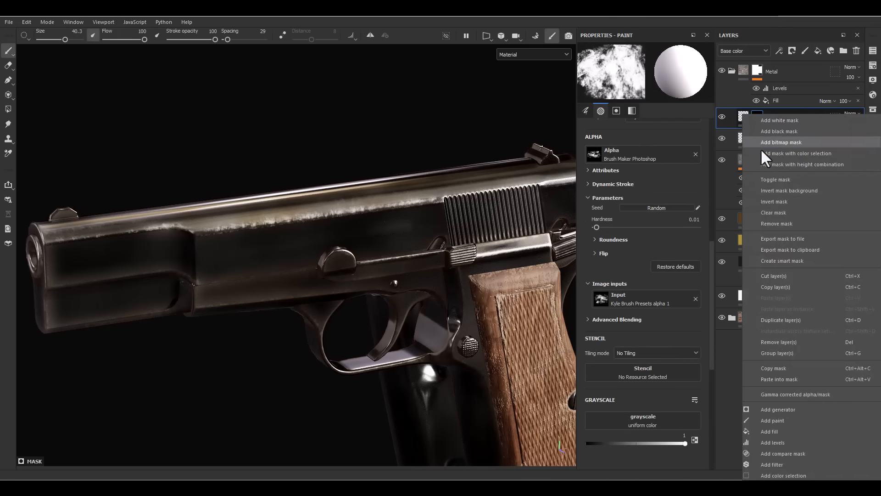
pyautogui.click(769, 432)
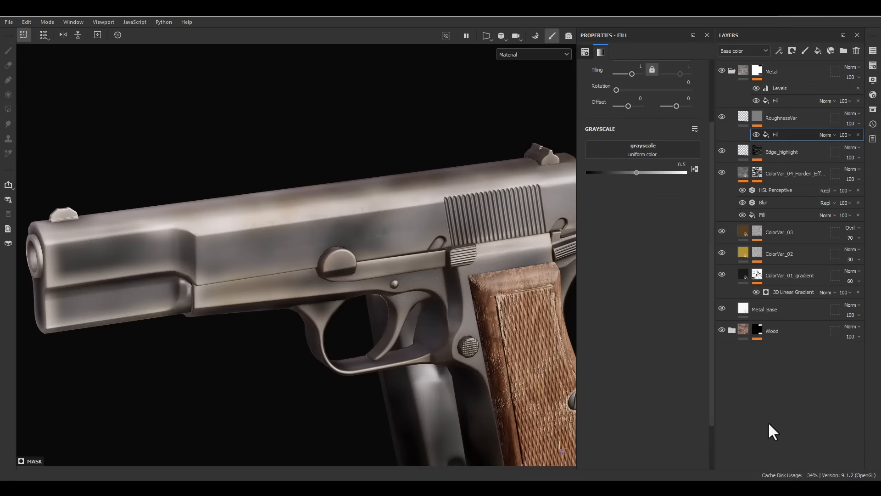
# - Find the Grunge Wipe Dusty texture and assign it as the grayscale of the RoughnessVar mask fill
pyautogui.click(668, 154)
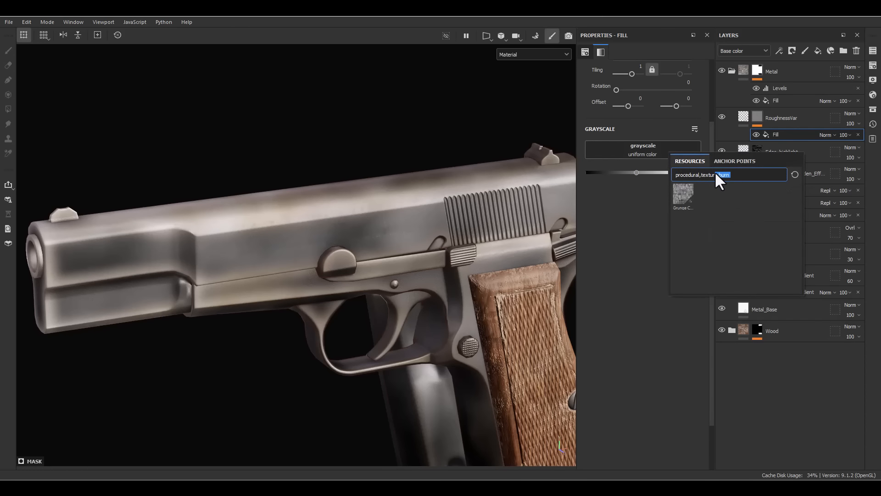
pyautogui.write('woe ds')
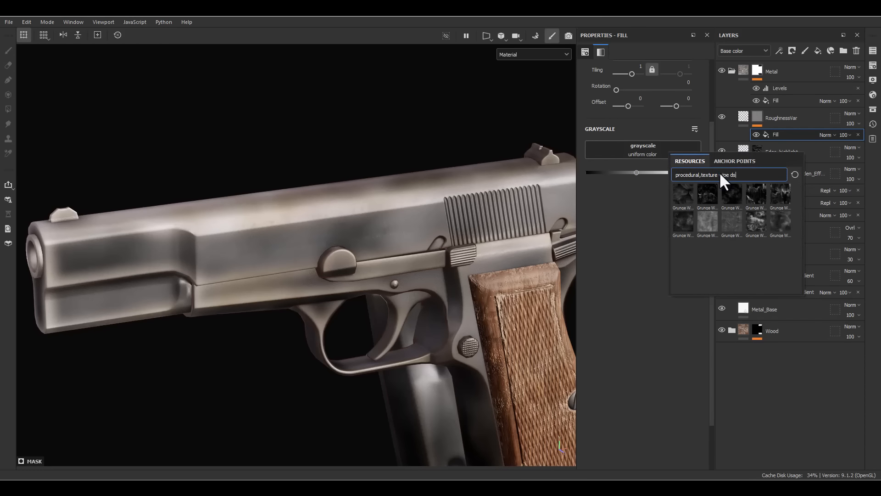
pyautogui.press('BackSpace')
pyautogui.write('usty')
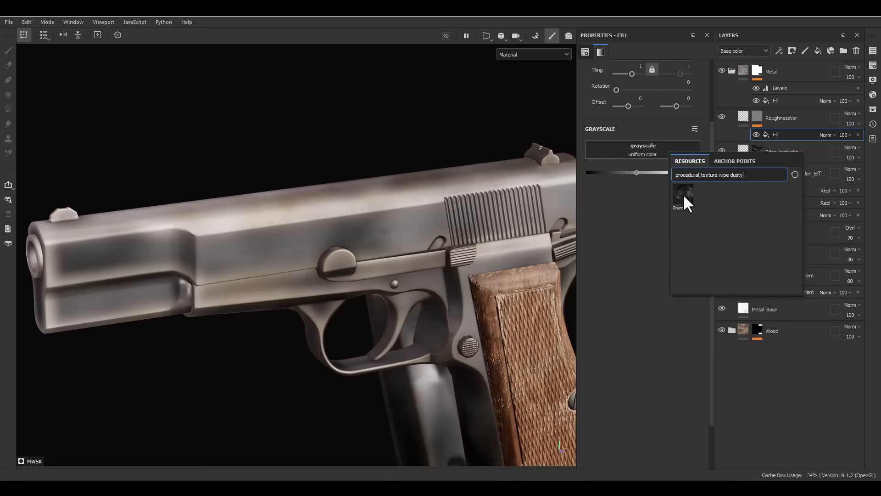
pyautogui.click(683, 195)
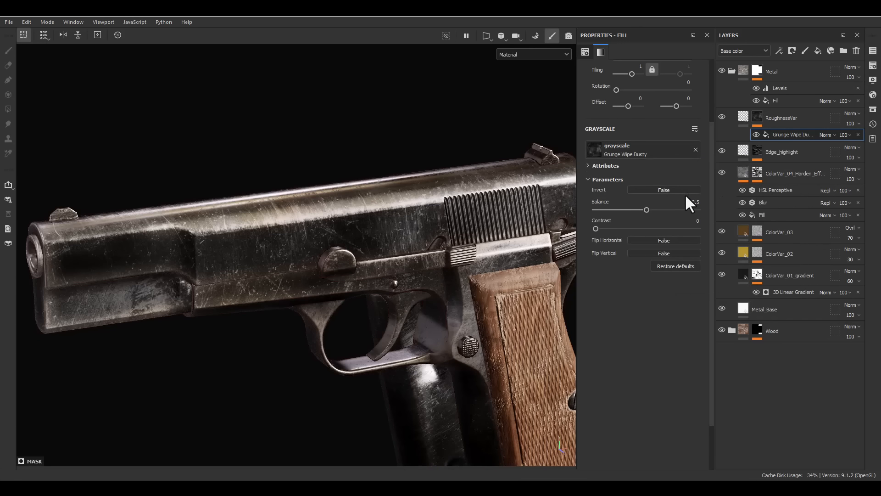
# - Set the tiling of the Grunge Wipe Dusty mask fill to 2 and check the wear on the slide
pyautogui.keyDown('alt'); pyautogui.moveTo(405, 304); pyautogui.dragTo(387, 292); pyautogui.keyUp('alt')
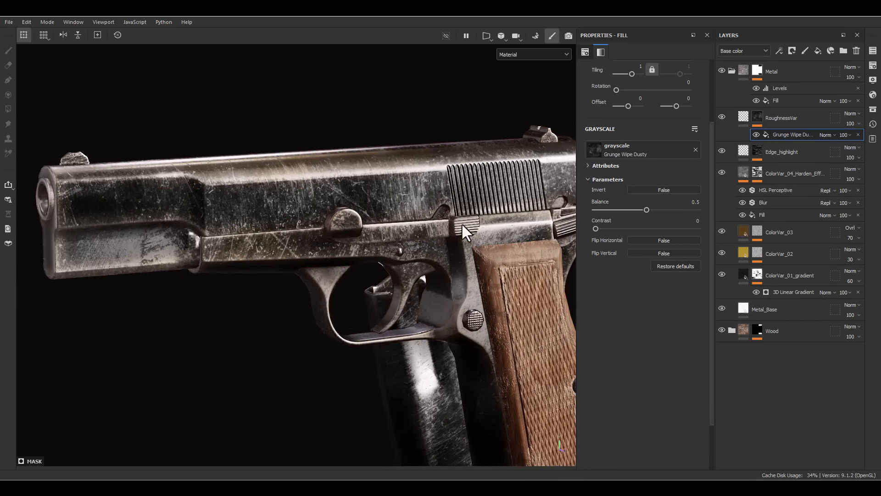
pyautogui.click(635, 66)
pyautogui.write('2')
pyautogui.press('Return')
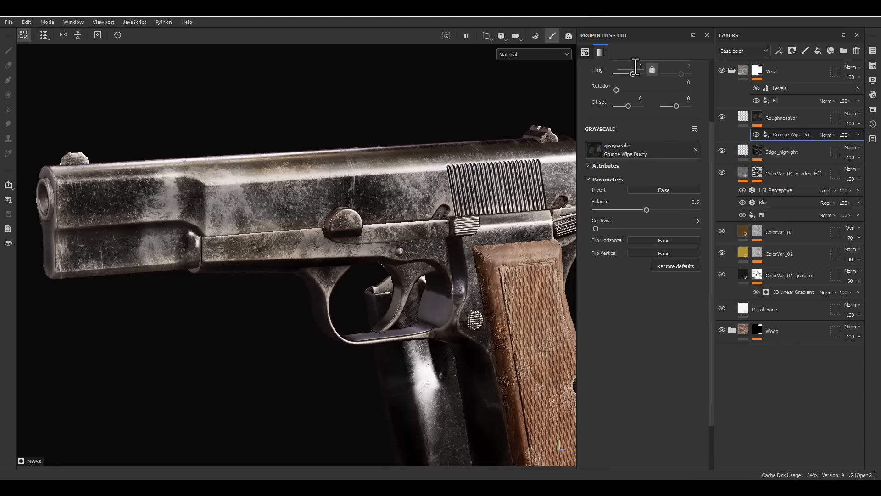
pyautogui.moveTo(413, 153)
pyautogui.keyDown('alt'); pyautogui.mouseDown()
pyautogui.moveTo(389, 151)
pyautogui.moveTo(433, 142)
pyautogui.moveTo(368, 154)
pyautogui.moveTo(422, 127)
pyautogui.moveTo(403, 157)
pyautogui.mouseUp(); pyautogui.keyUp('alt')
# - Add a paint layer named Roughness Adjust above RoughnessVar and set its blending mode to Passthrough
pyautogui.click(737, 119)
pyautogui.moveTo(737, 120)
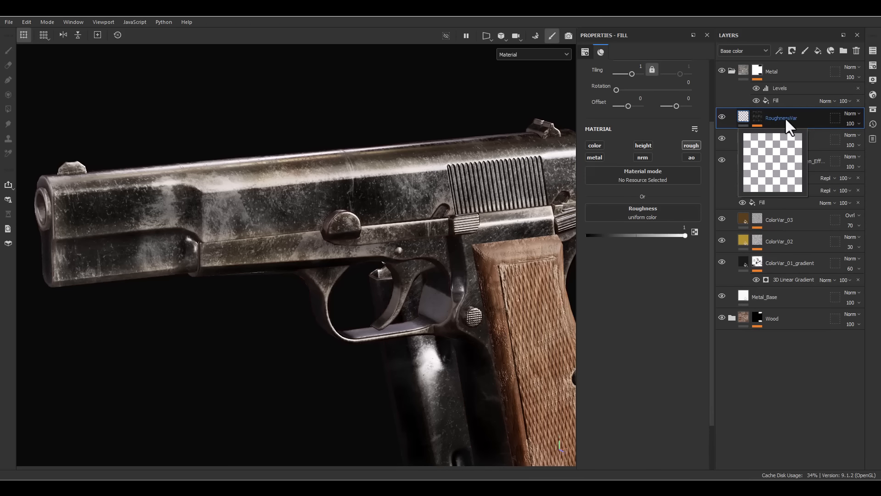
pyautogui.scroll(3, 661, 137)
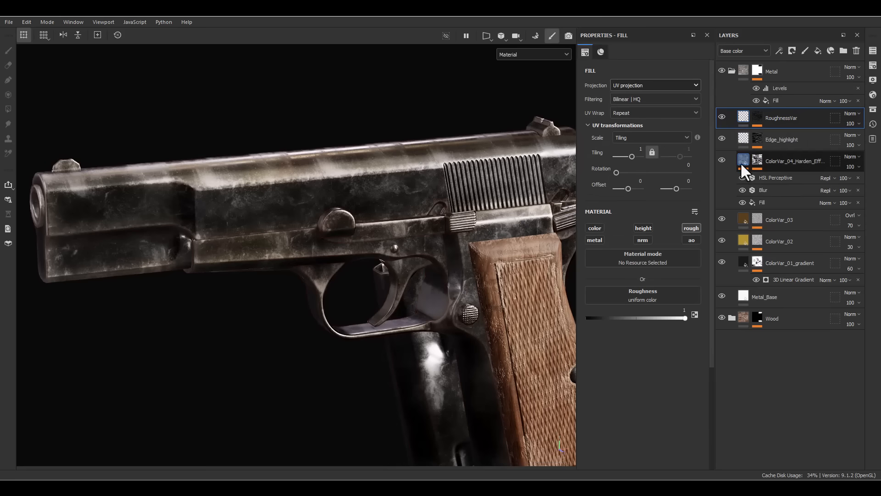
pyautogui.click(806, 48)
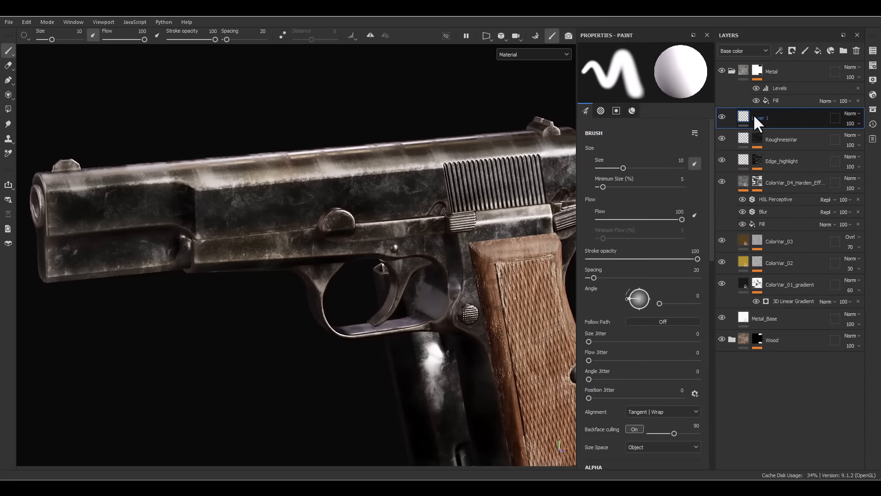
pyautogui.doubleClick(754, 116)
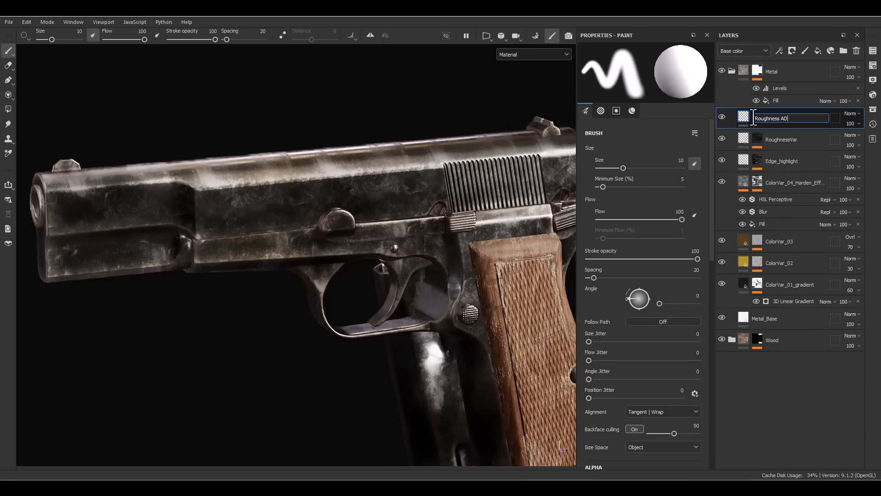
pyautogui.write('Roughness Adjust')
pyautogui.press('Return')
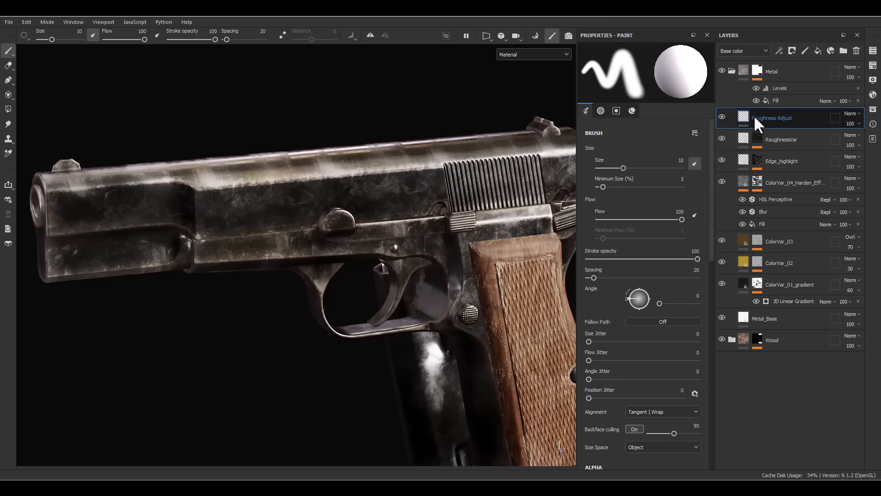
pyautogui.click(850, 113)
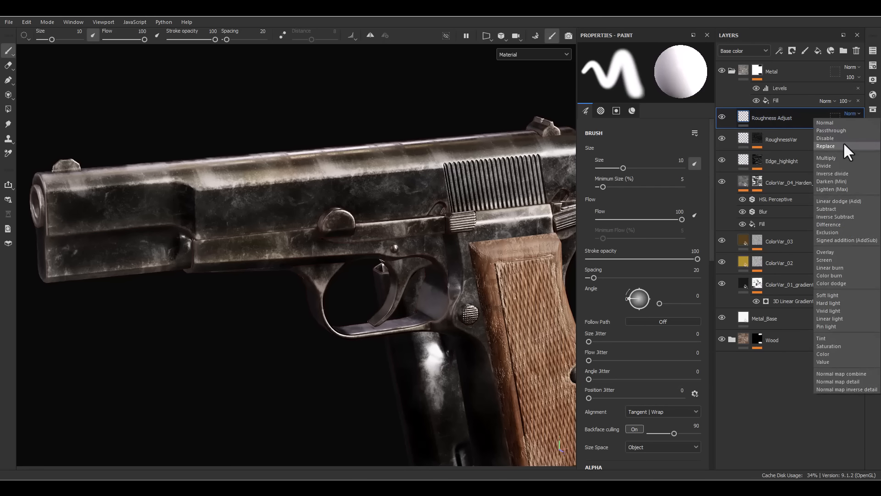
pyautogui.click(847, 128)
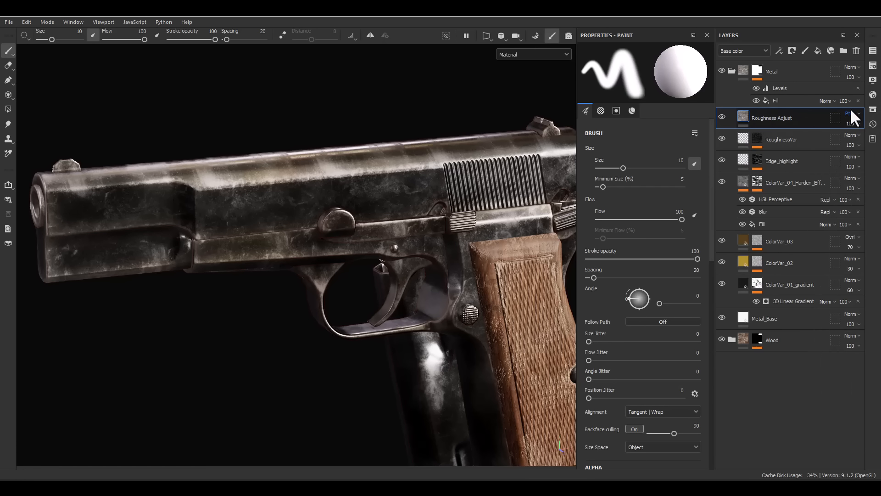
# - Add a filter effect to the Roughness Adjust layer and assign the HSL Perceptive filter to it
pyautogui.rightClick(763, 120)
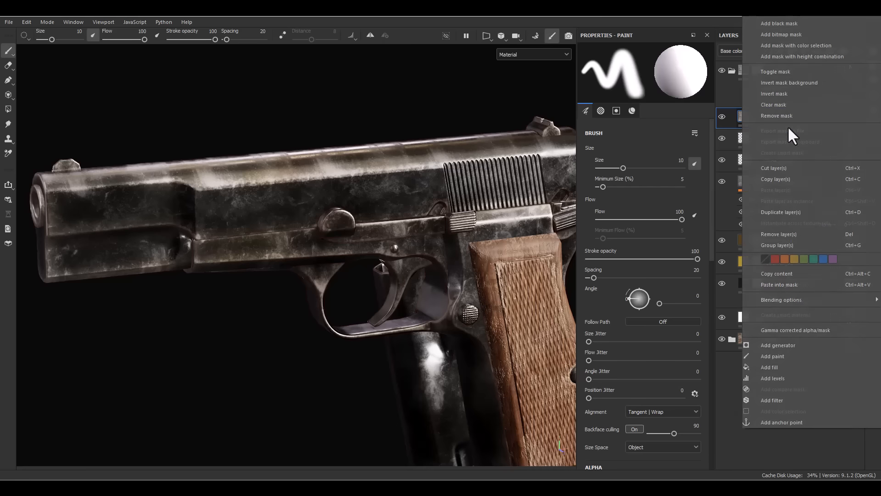
pyautogui.click(765, 401)
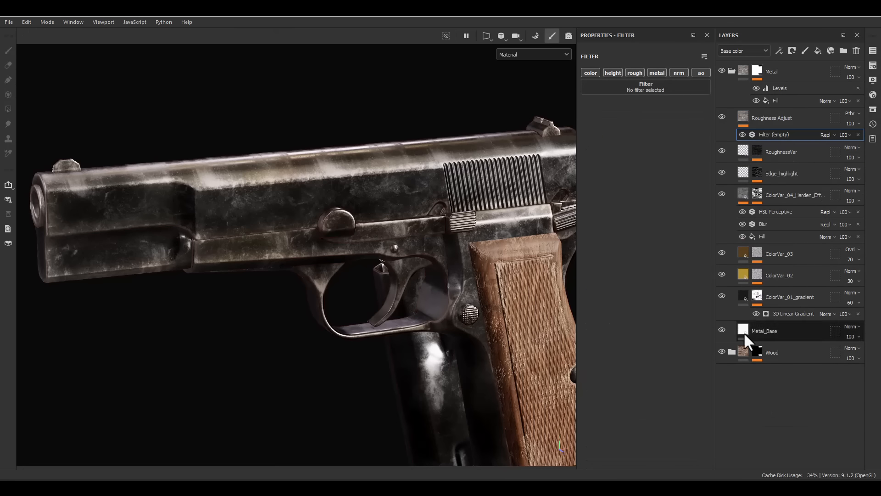
pyautogui.click(661, 89)
pyautogui.moveTo(707, 94); pyautogui.dragTo(686, 92)
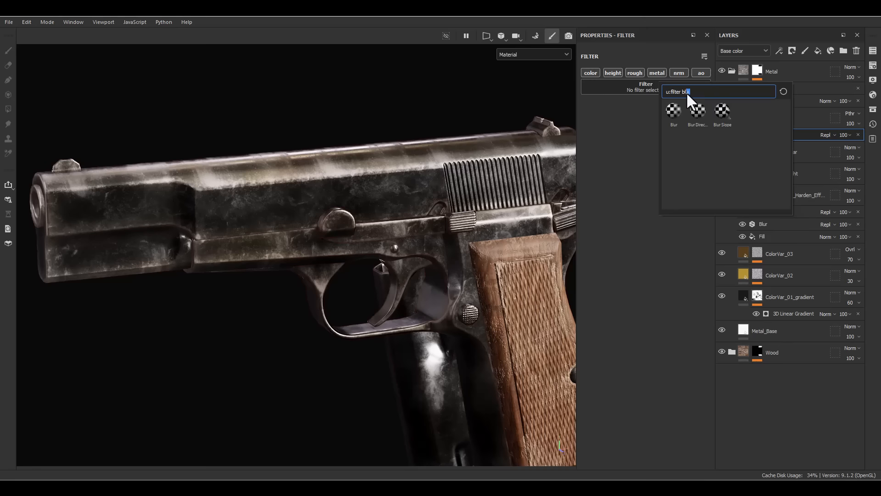
pyautogui.write('hs')
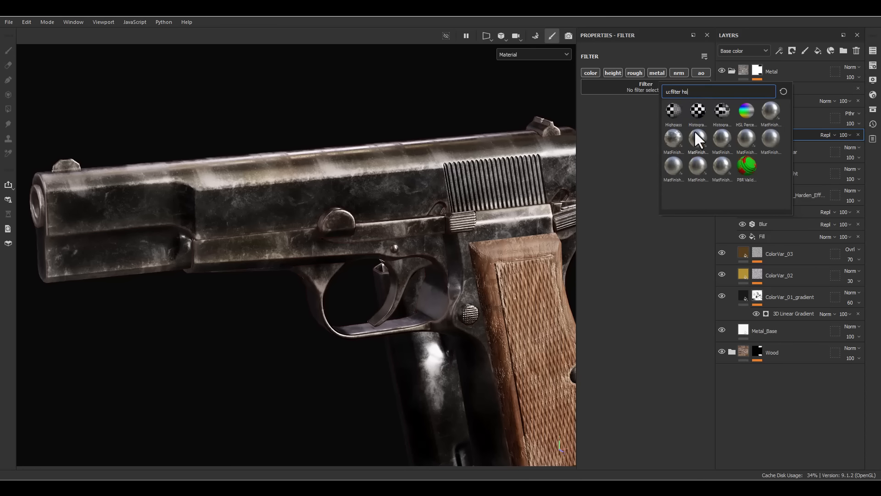
pyautogui.click(745, 114)
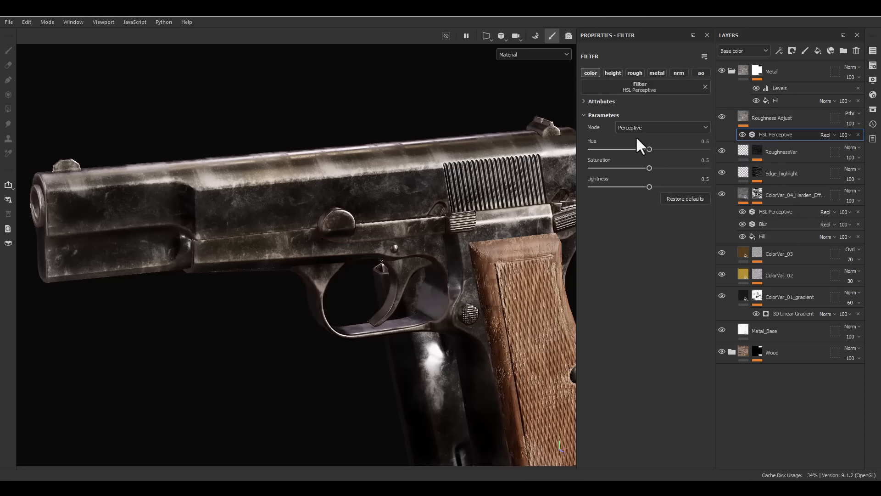
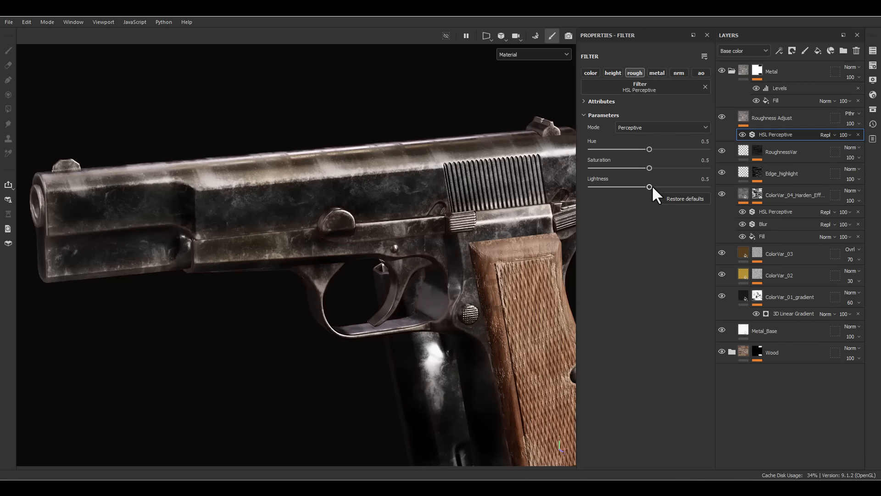
# - Set the lightness of the Roughness Adjust layer's HSL Perceptive filter to 0.567 and check the pistol's metal finish
pyautogui.moveTo(651, 186)
pyautogui.mouseDown()
pyautogui.moveTo(668, 187)
pyautogui.moveTo(619, 192)
pyautogui.moveTo(653, 189)
pyautogui.mouseUp()
pyautogui.keyDown('alt'); pyautogui.moveTo(404, 218); pyautogui.dragTo(394, 141); pyautogui.keyUp('alt')
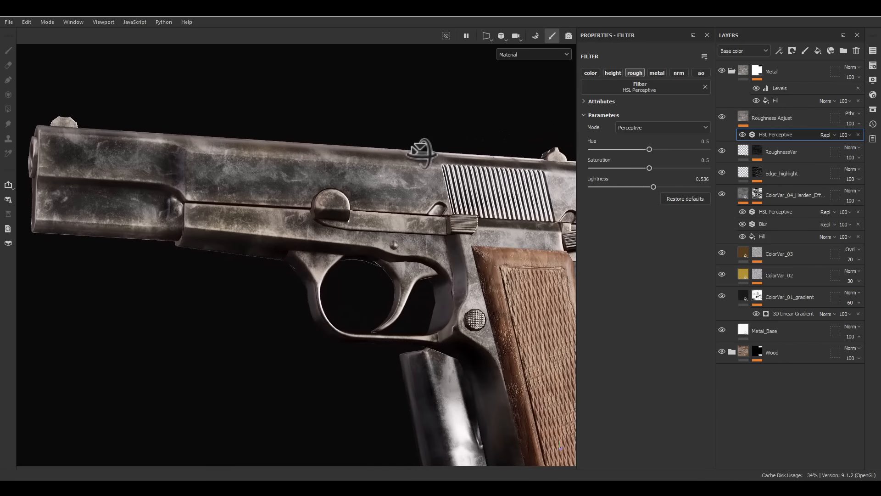
pyautogui.moveTo(651, 184); pyautogui.dragTo(659, 185)
pyautogui.moveTo(658, 186); pyautogui.dragTo(657, 186)
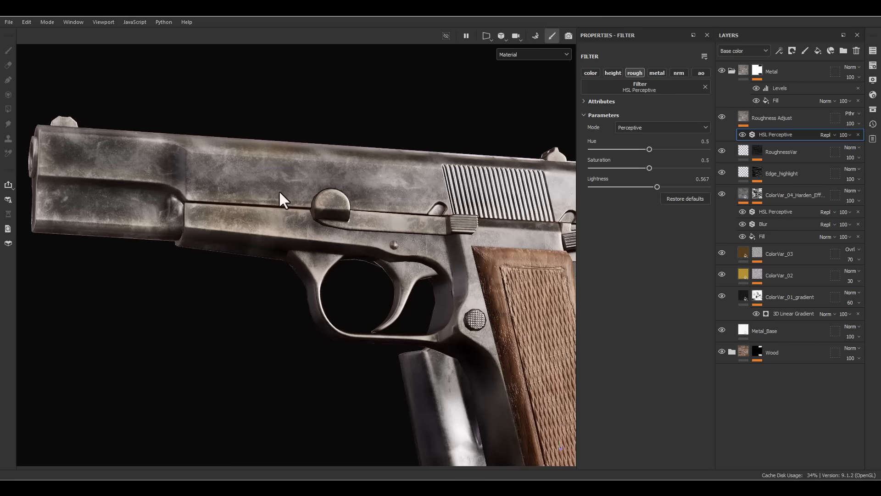
pyautogui.keyDown('alt'); pyautogui.moveTo(278, 193); pyautogui.dragTo(486, 276); pyautogui.keyUp('alt')
# - Add a fill layer named Brushed_effect directly above the RoughnessVar layer
pyautogui.click(791, 152)
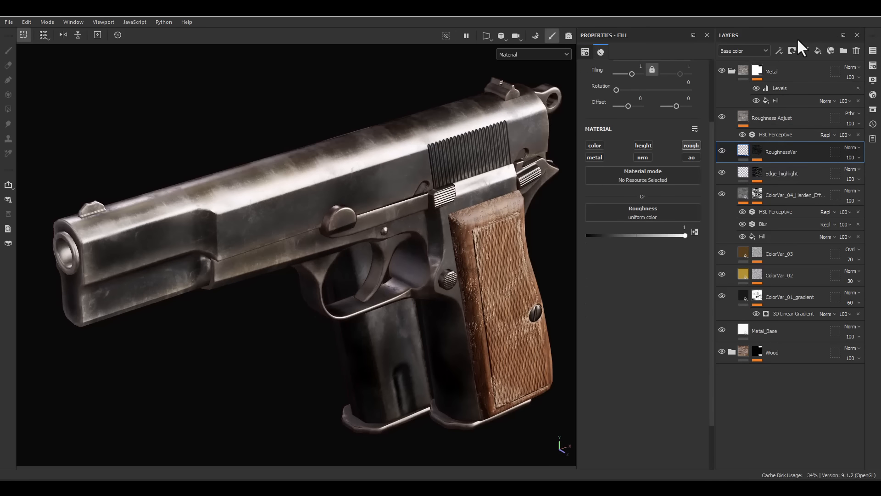
pyautogui.click(815, 51)
pyautogui.doubleClick(759, 153)
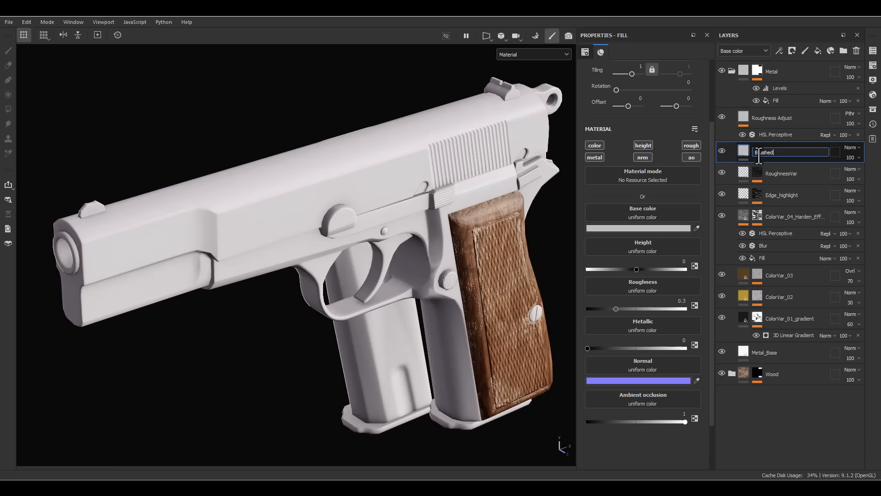
pyautogui.write('Brushed_effect')
pyautogui.press('Return')
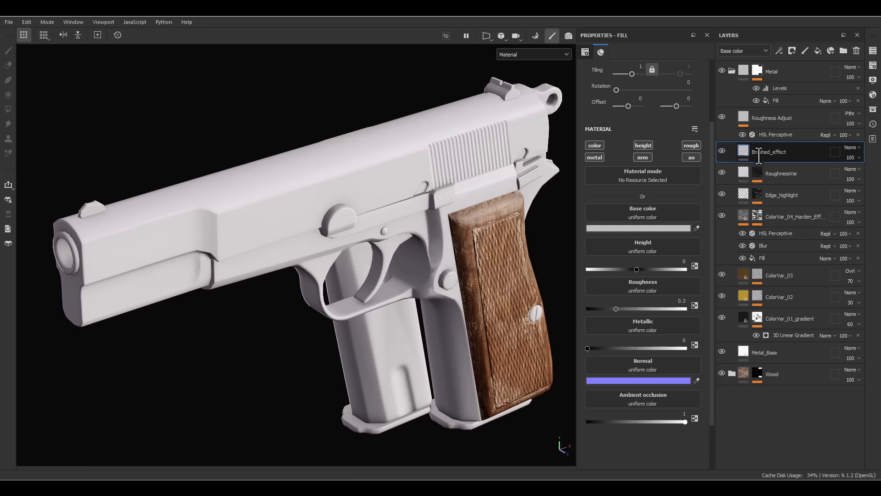
# - Add a filter effect to the Brushed_effect layer and assign the MatFinish Brushed Linear filter to it
pyautogui.rightClick(765, 156)
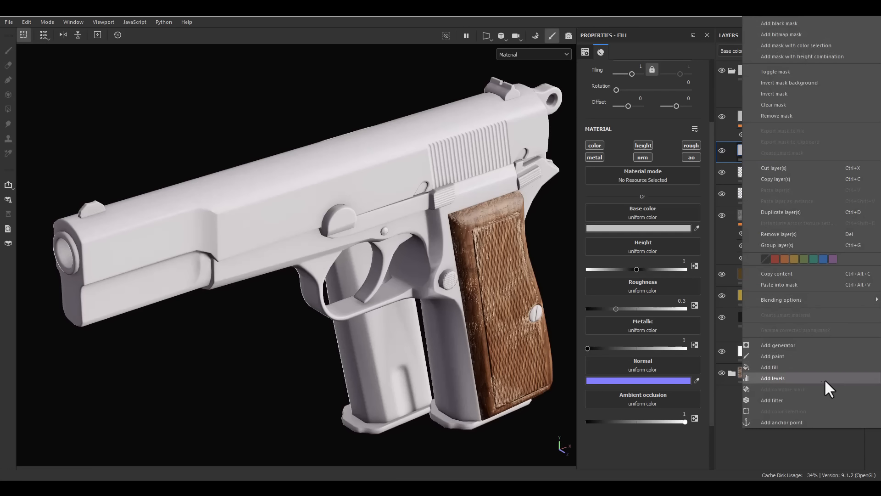
pyautogui.click(771, 400)
pyautogui.click(620, 91)
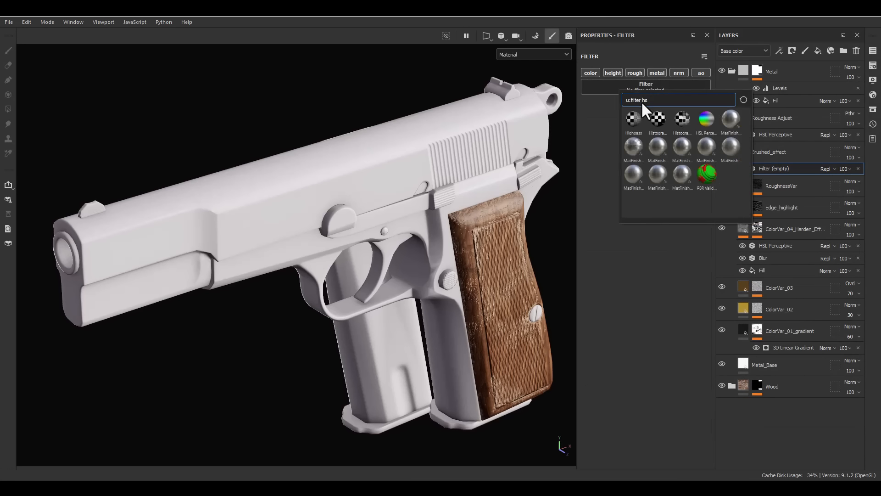
pyautogui.press('BackSpace')
pyautogui.press('BackSpace')
pyautogui.write('lin')
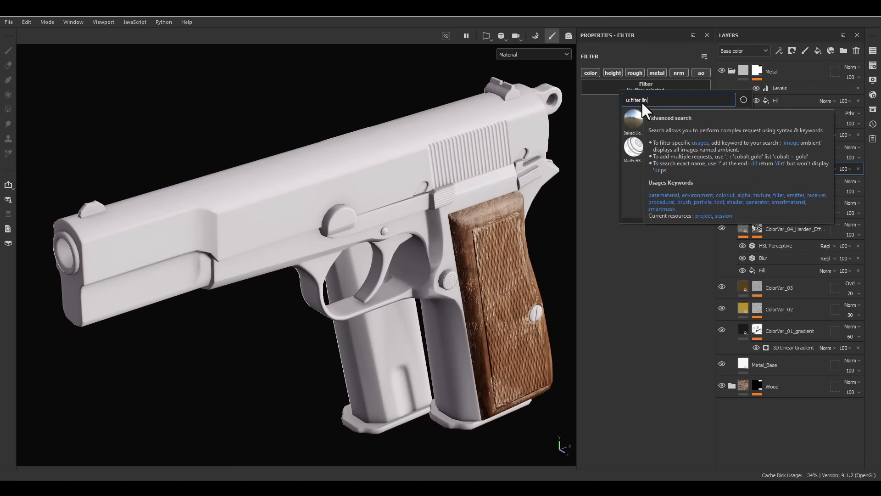
pyautogui.write('e')
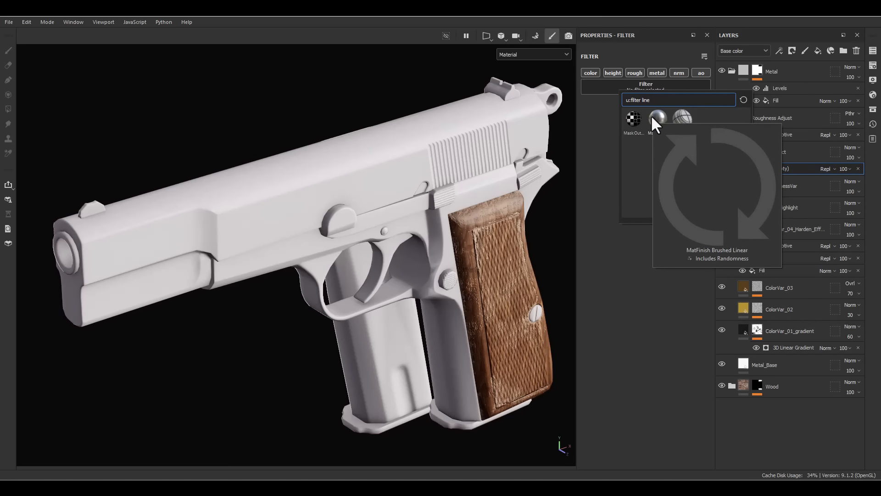
pyautogui.click(652, 117)
pyautogui.keyDown('alt'); pyautogui.moveTo(441, 180); pyautogui.dragTo(348, 156); pyautogui.keyUp('alt')
pyautogui.keyDown('alt'); pyautogui.moveTo(347, 156); pyautogui.dragTo(493, 160, button='middle'); pyautogui.keyUp('alt')
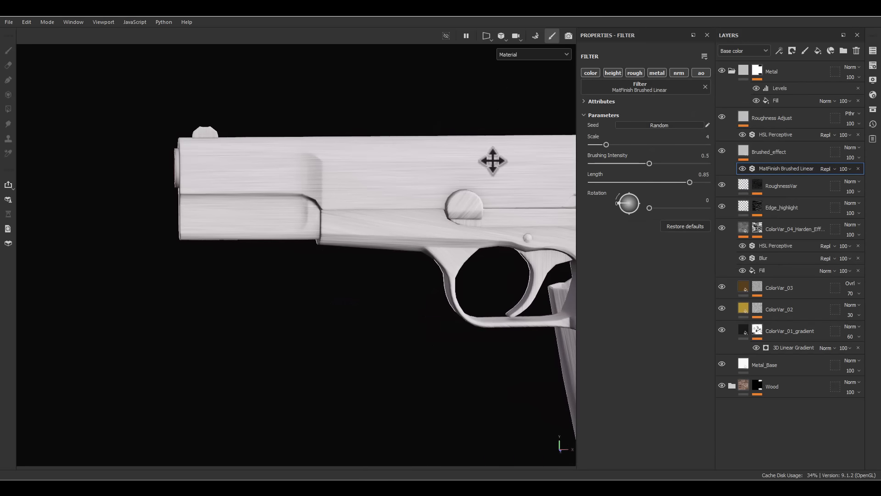
pyautogui.scroll(3, 493, 160)
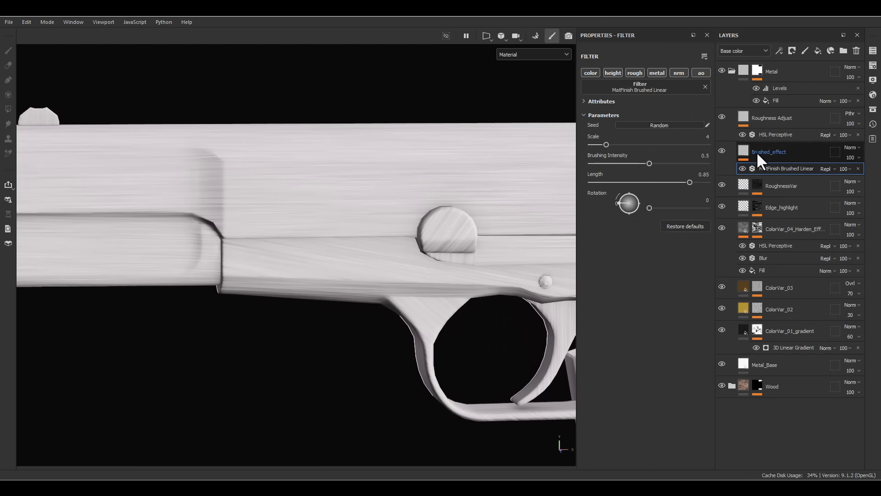
# - Turn off all material channels of the Brushed_effect fill and limit its MatFinish Brushed Linear filter to the normal channel
pyautogui.click(775, 150)
pyautogui.click(596, 146)
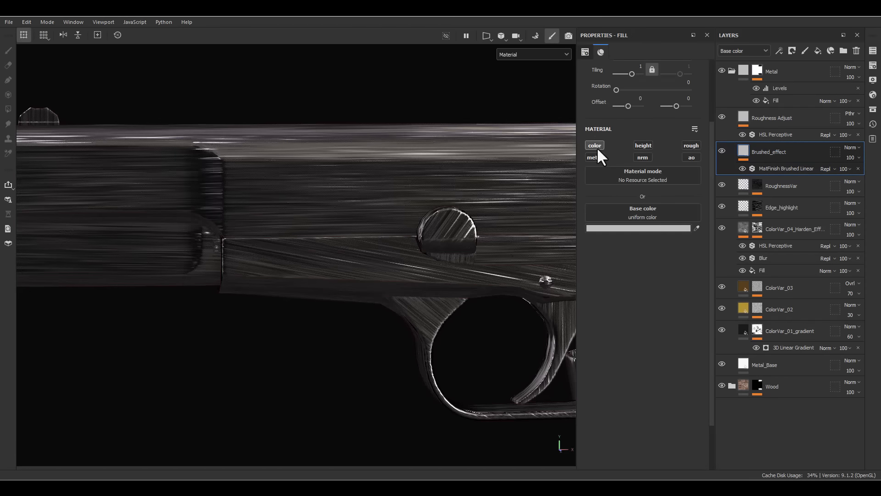
pyautogui.keyDown('alt'); pyautogui.moveTo(433, 177); pyautogui.dragTo(480, 186); pyautogui.keyUp('alt')
pyautogui.scroll(-2, 480, 186)
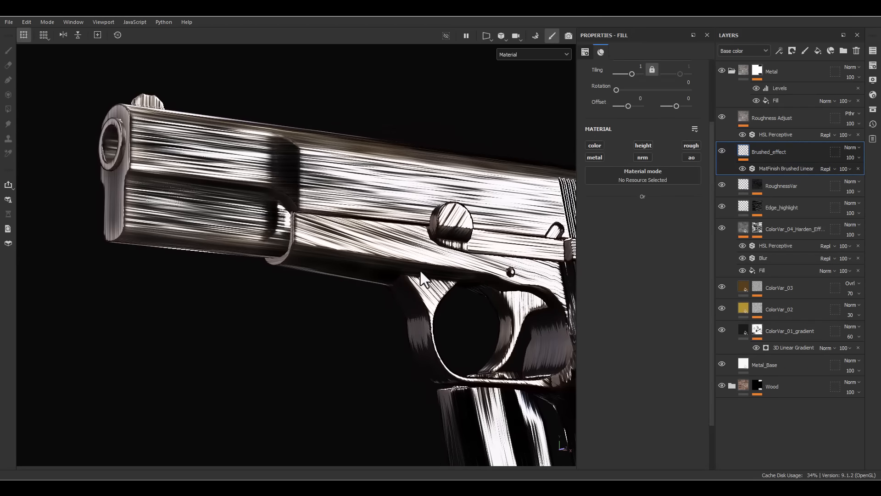
pyautogui.keyDown('alt'); pyautogui.moveTo(457, 265); pyautogui.dragTo(414, 255, button='middle'); pyautogui.keyUp('alt')
pyautogui.keyDown('alt'); pyautogui.moveTo(414, 255); pyautogui.dragTo(373, 250); pyautogui.keyUp('alt')
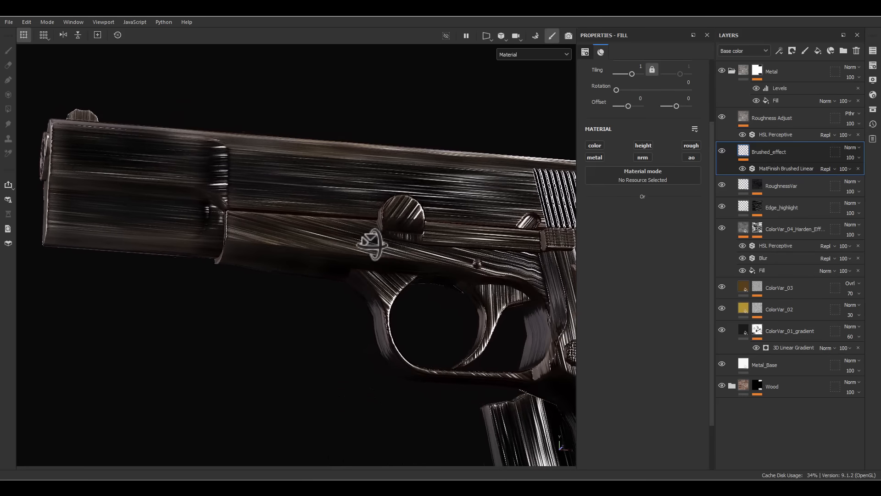
pyautogui.click(769, 172)
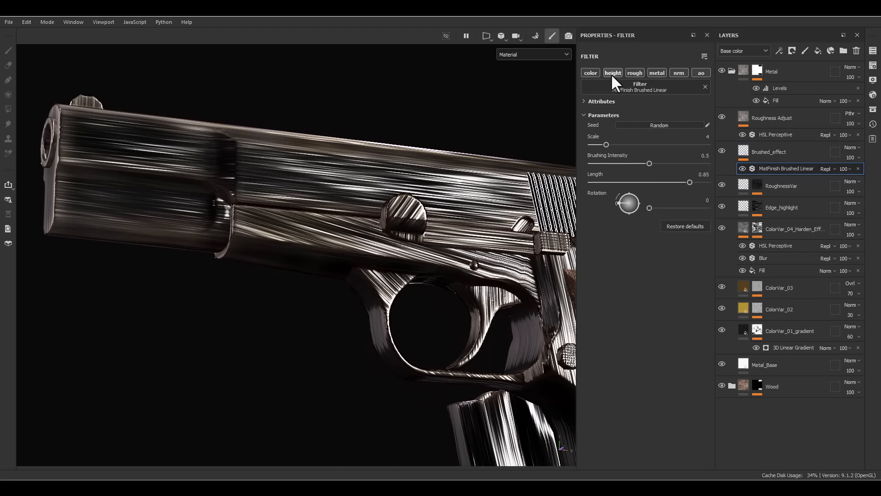
pyautogui.click(685, 73)
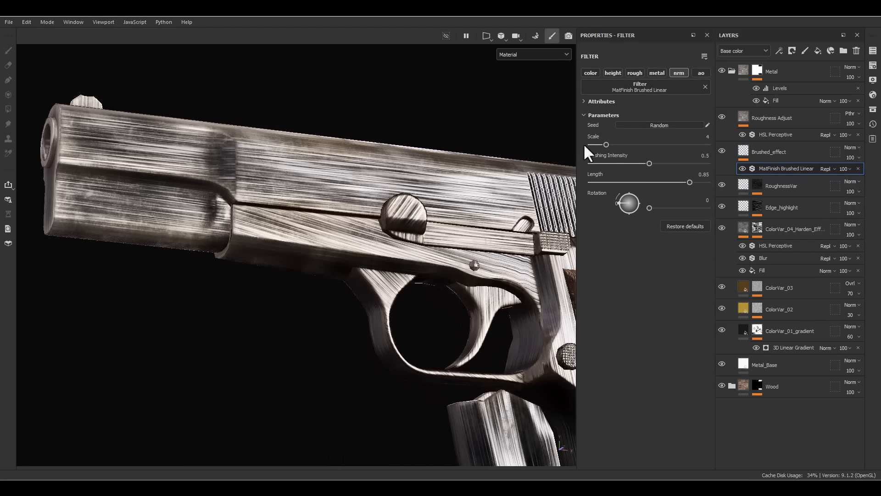
# - Set the brushed filter's scale to 12, brushing intensity to 0.17 and length to 0.89
pyautogui.moveTo(608, 144)
pyautogui.mouseDown()
pyautogui.moveTo(656, 144)
pyautogui.moveTo(589, 164)
pyautogui.mouseUp()
pyautogui.moveTo(369, 177)
pyautogui.keyDown('alt'); pyautogui.mouseDown()
pyautogui.moveTo(336, 192)
pyautogui.moveTo(371, 178)
pyautogui.mouseUp(); pyautogui.keyUp('alt')
pyautogui.moveTo(689, 183)
pyautogui.mouseDown()
pyautogui.moveTo(584, 179)
pyautogui.moveTo(695, 182)
pyautogui.mouseUp()
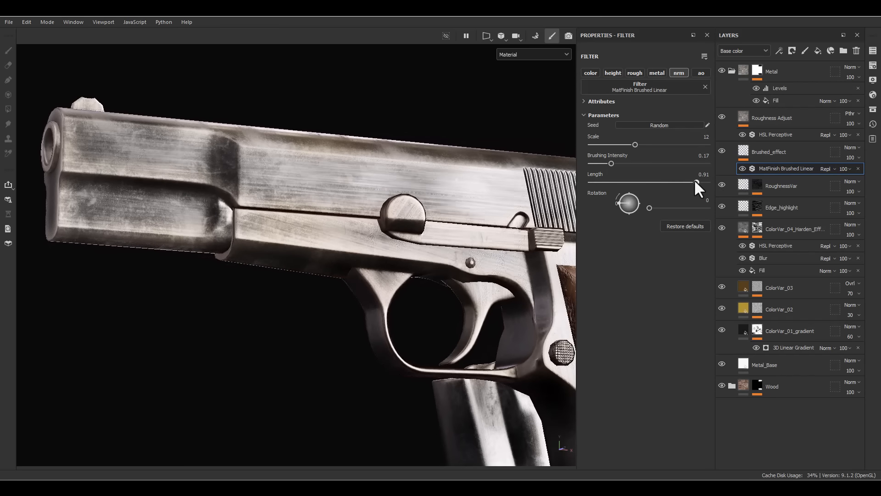
pyautogui.keyDown('alt'); pyautogui.moveTo(275, 165); pyautogui.dragTo(294, 165); pyautogui.keyUp('alt')
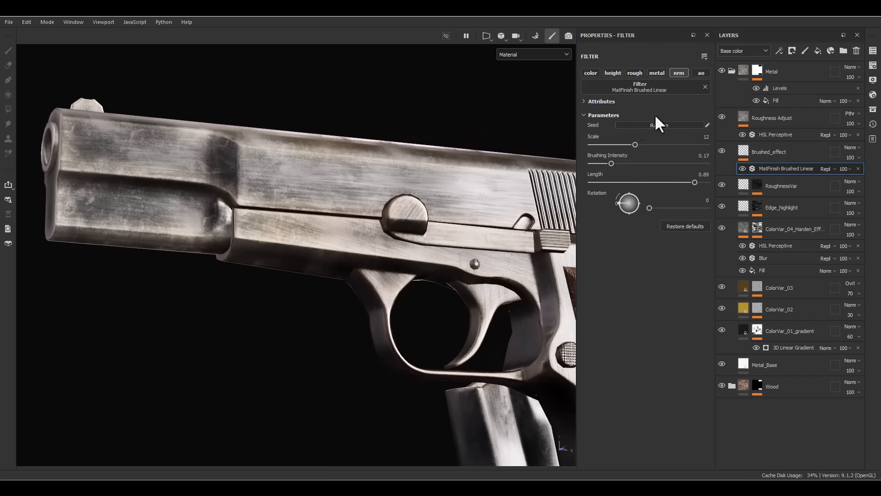
pyautogui.click(642, 73)
pyautogui.click(635, 72)
pyautogui.click(761, 156)
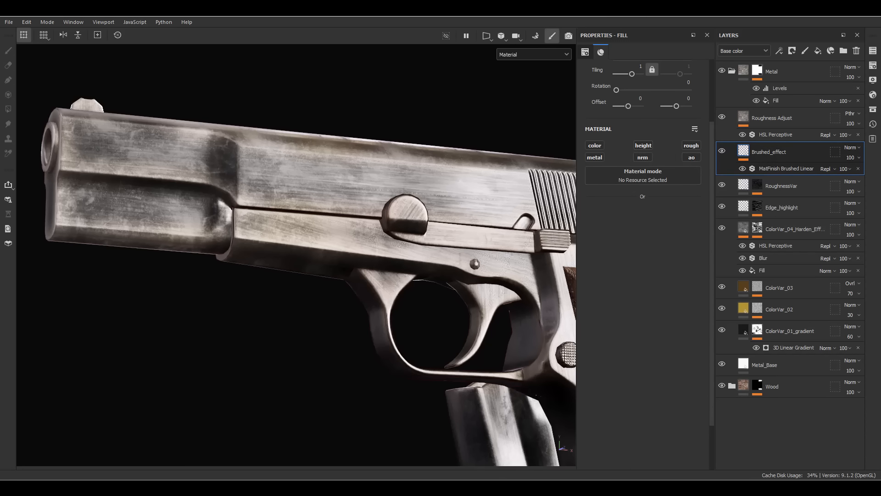
# - Add a fill layer named Dark Edge_fades above the Roughness Adjust layer
pyautogui.click(767, 116)
pyautogui.keyDown('alt'); pyautogui.moveTo(229, 293); pyautogui.dragTo(259, 327); pyautogui.keyUp('alt')
pyautogui.keyDown('alt'); pyautogui.moveTo(259, 327); pyautogui.dragTo(305, 57, button='right'); pyautogui.keyUp('alt')
pyautogui.moveTo(306, 57)
pyautogui.keyDown('alt'); pyautogui.mouseDown()
pyautogui.moveTo(373, 181)
pyautogui.moveTo(531, 186)
pyautogui.mouseUp(); pyautogui.keyUp('alt')
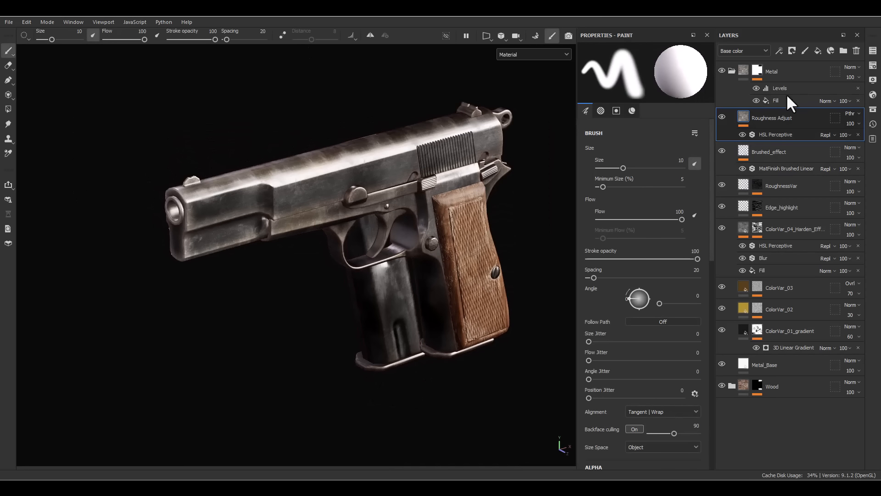
pyautogui.click(817, 51)
pyautogui.doubleClick(756, 117)
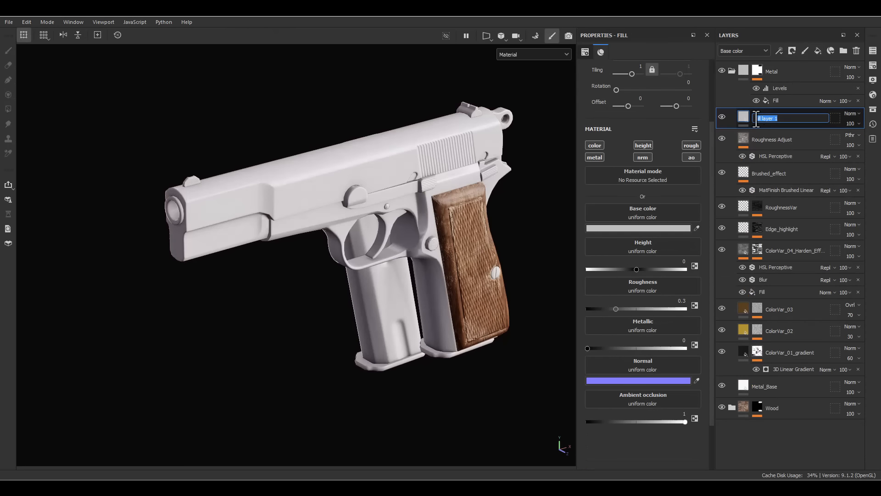
pyautogui.write('Dark Edge_fadesd')
pyautogui.press('Return')
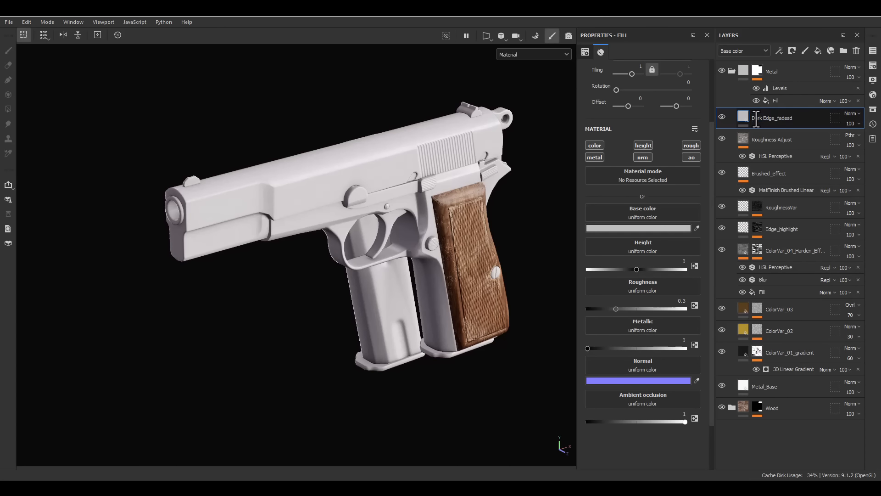
pyautogui.doubleClick(756, 118)
pyautogui.press('End')
pyautogui.press('BackSpace')
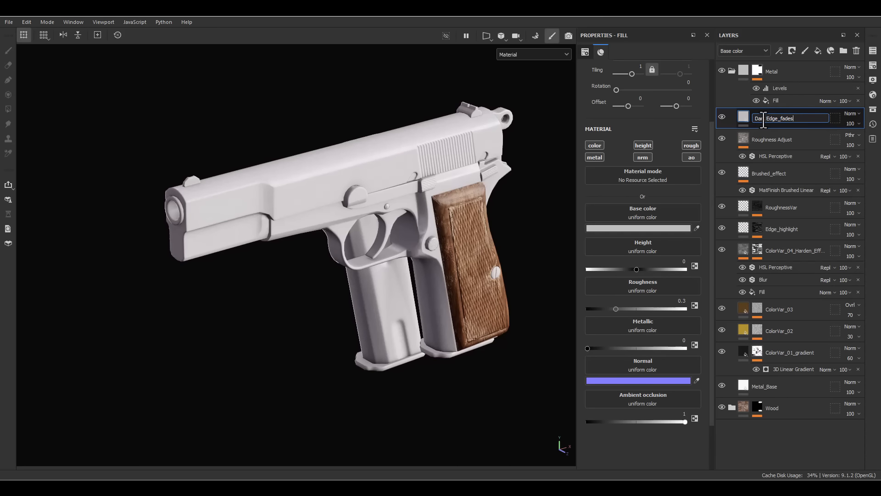
pyautogui.press('Return')
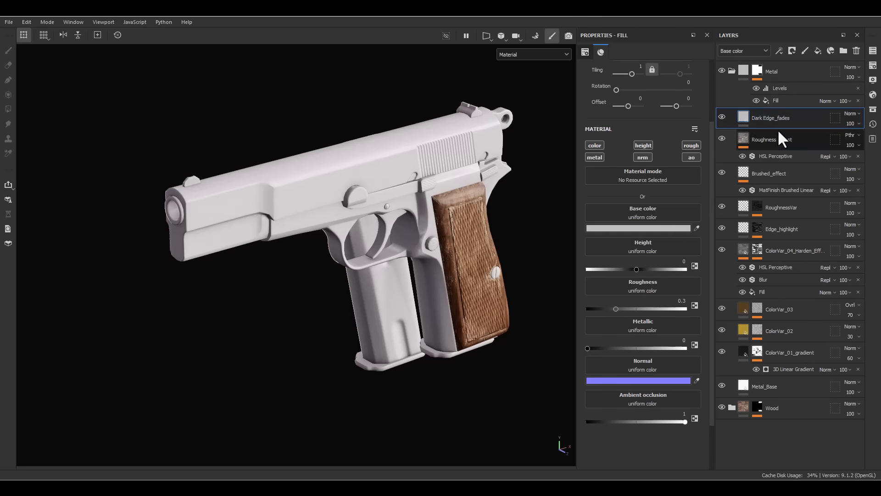
# - Limit the Dark Edge_fades fill to the color and roughness channels and set its roughness to 1
pyautogui.keyDown('alt'); pyautogui.click(593, 142); pyautogui.keyUp('alt')
pyautogui.click(692, 146)
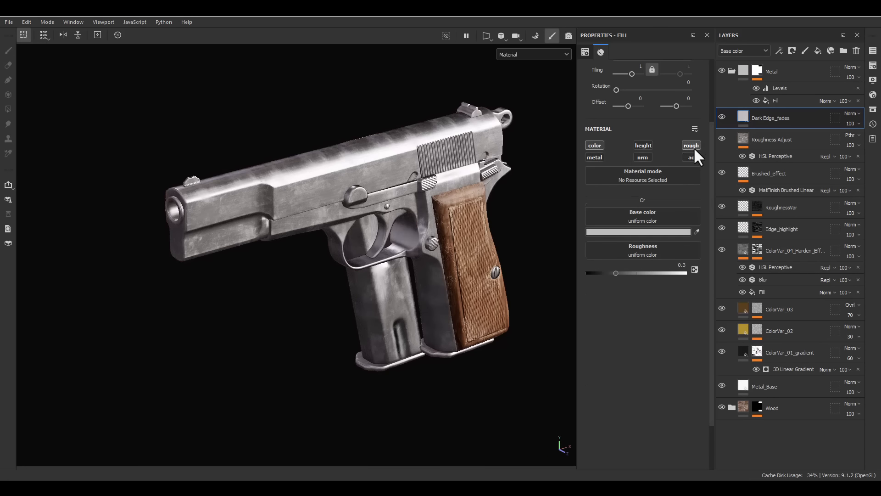
pyautogui.moveTo(671, 266); pyautogui.dragTo(688, 269)
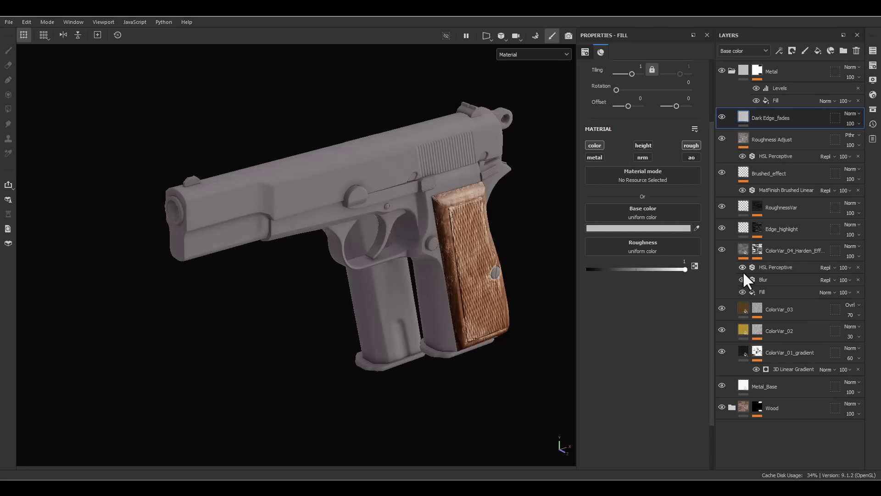
# - Set the base color of the Dark Edge_fades fill to black
pyautogui.click(644, 228)
pyautogui.click(714, 347)
pyautogui.moveTo(713, 348); pyautogui.dragTo(699, 429)
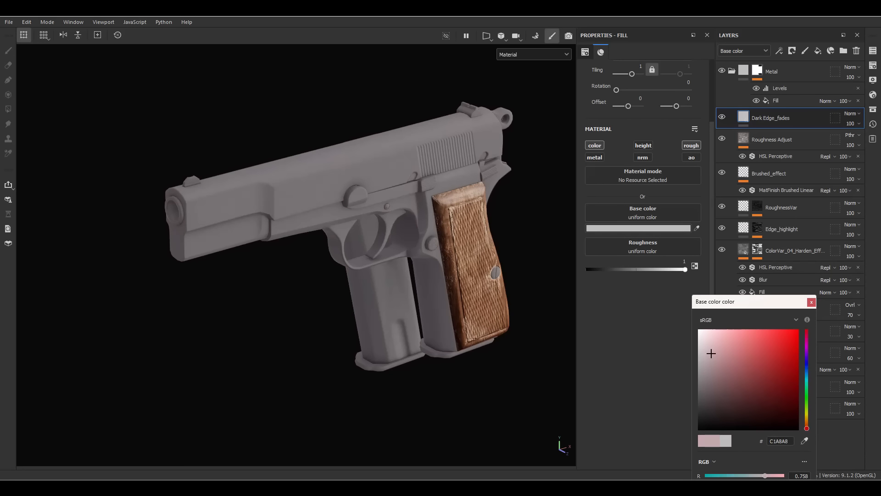
pyautogui.click(811, 302)
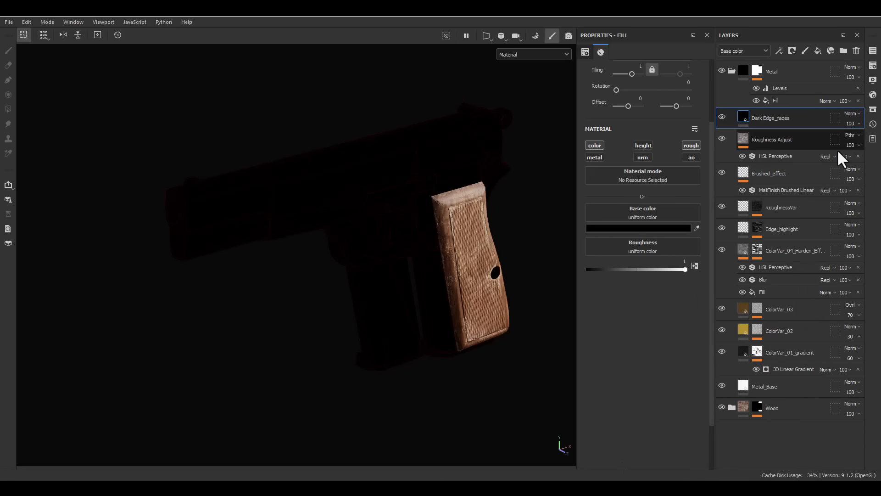
# - Set the opacity of the Dark Edge_fades layer to 50 and check the darkened metal
pyautogui.click(859, 124)
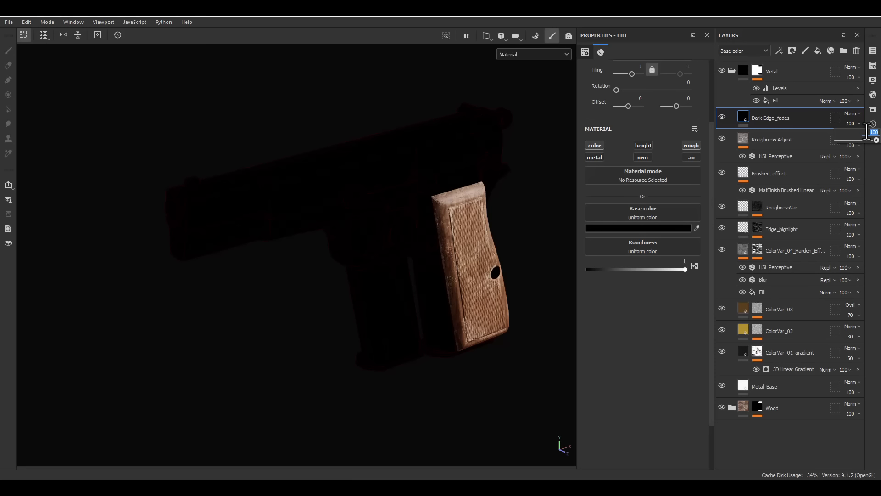
pyautogui.write('50')
pyautogui.press('Return')
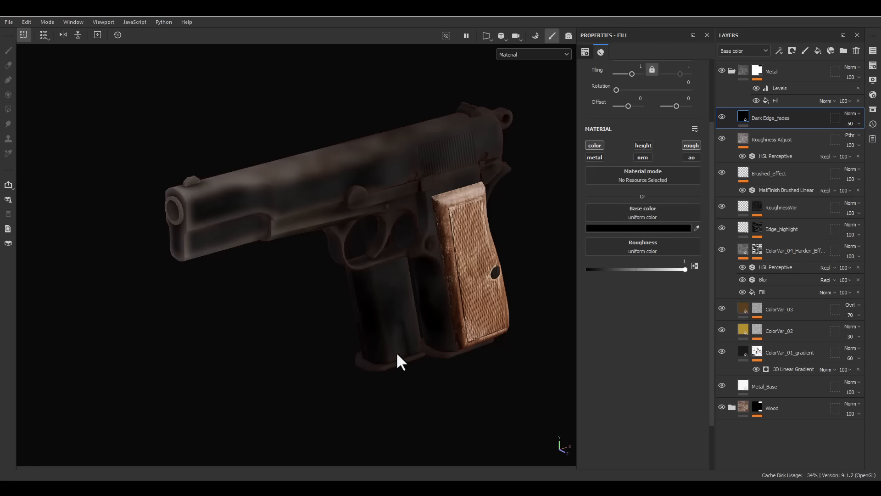
pyautogui.keyDown('alt'); pyautogui.moveTo(399, 360); pyautogui.dragTo(376, 296); pyautogui.keyUp('alt')
pyautogui.keyDown('alt'); pyautogui.moveTo(376, 296); pyautogui.dragTo(377, 306, button='middle'); pyautogui.keyUp('alt')
pyautogui.keyDown('alt'); pyautogui.moveTo(377, 306); pyautogui.dragTo(374, 269); pyautogui.keyUp('alt')
pyautogui.keyDown('alt'); pyautogui.moveTo(374, 269); pyautogui.dragTo(343, 315, button='right'); pyautogui.keyUp('alt')
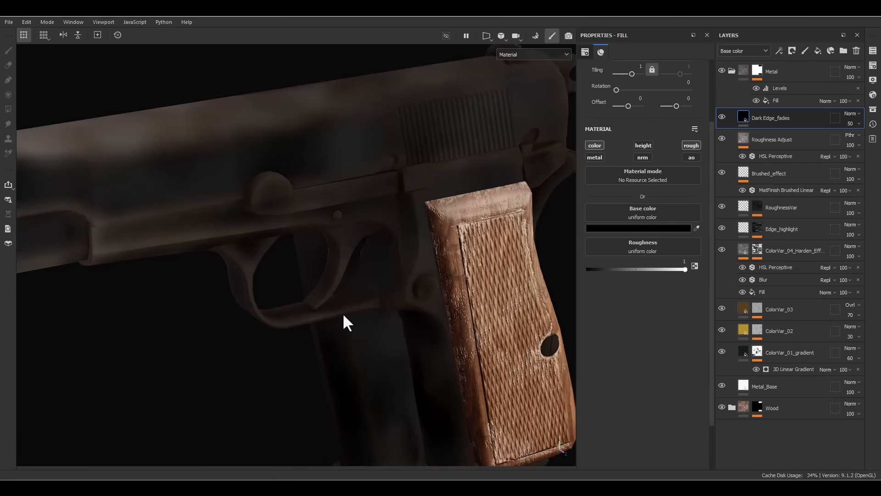
pyautogui.keyDown('alt'); pyautogui.moveTo(343, 315); pyautogui.dragTo(419, 303); pyautogui.keyUp('alt')
pyautogui.keyDown('alt'); pyautogui.moveTo(419, 303); pyautogui.dragTo(415, 275, button='right'); pyautogui.keyUp('alt')
pyautogui.rightClick(772, 120)
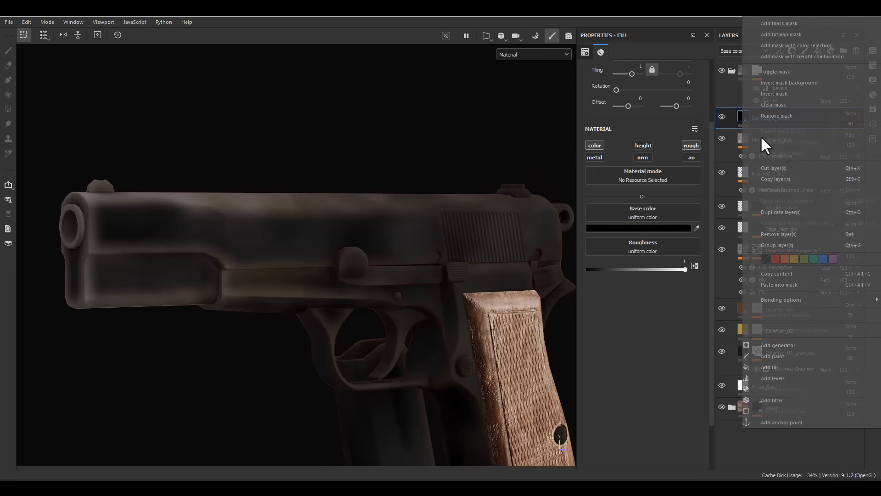
pyautogui.click(779, 346)
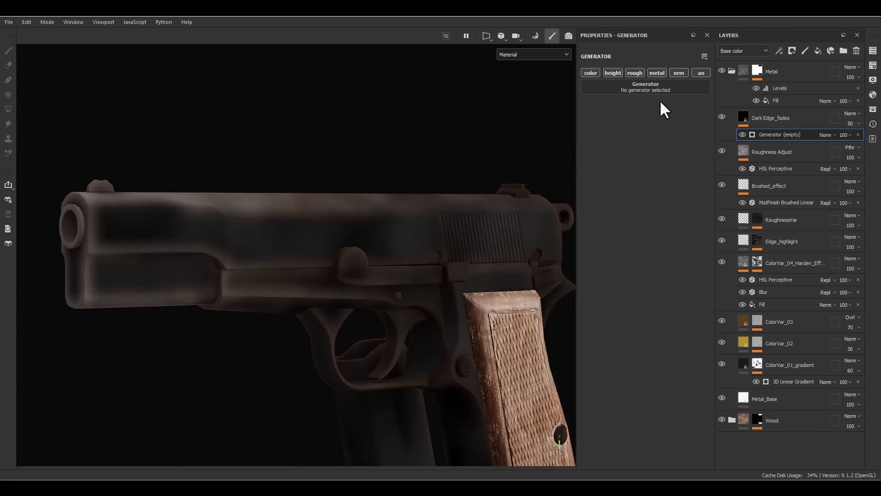
pyautogui.hotkey('ctrl', 'z')
# - Add a black mask to the Dark Edge_fades layer and add an empty generator to that mask
pyautogui.rightClick(769, 117)
pyautogui.click(775, 23)
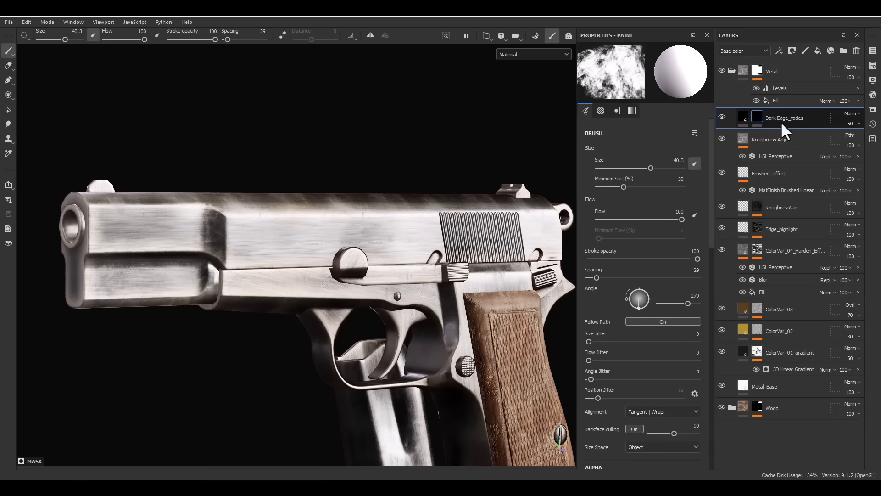
pyautogui.rightClick(780, 120)
pyautogui.click(810, 345)
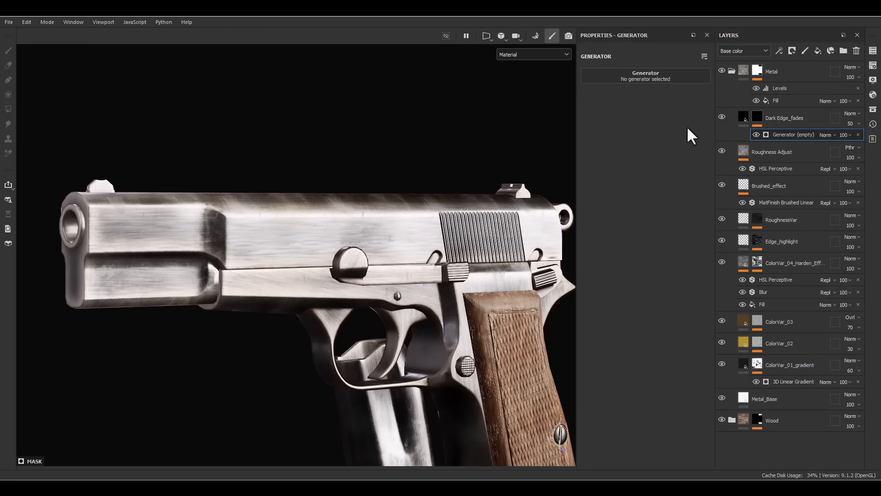
# - Load the Curvature generator into the Dark Edge_fades mask and set its global blur to 4
pyautogui.click(635, 77)
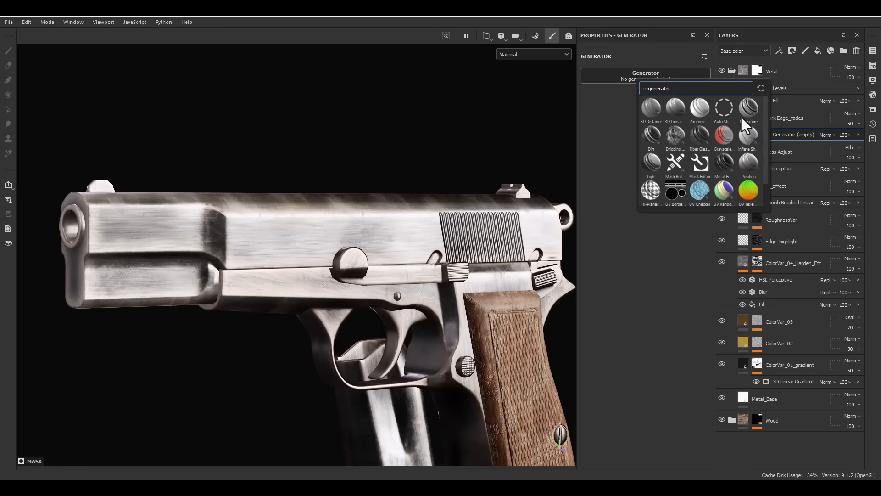
pyautogui.click(747, 108)
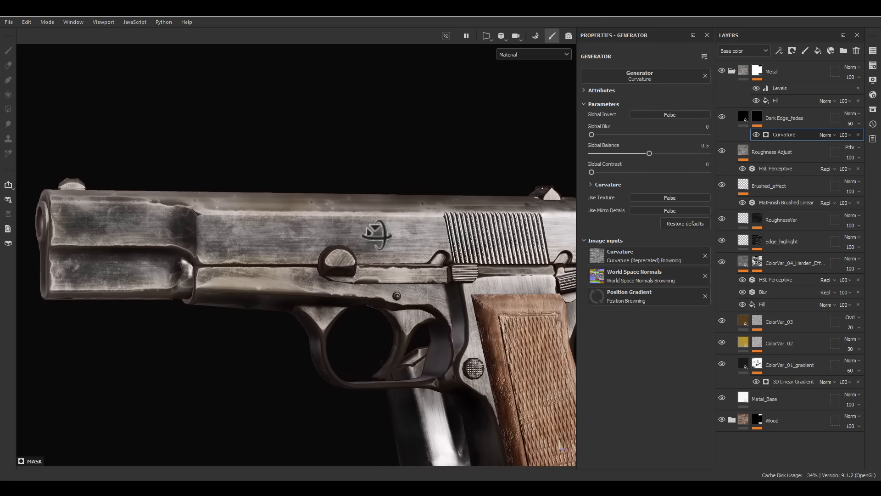
pyautogui.keyDown('alt'); pyautogui.click(756, 117); pyautogui.keyUp('alt')
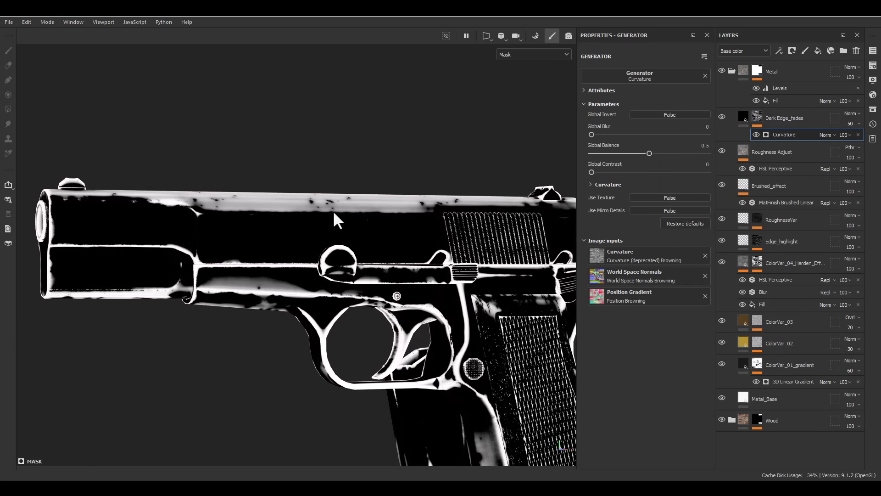
pyautogui.moveTo(592, 135); pyautogui.dragTo(619, 133)
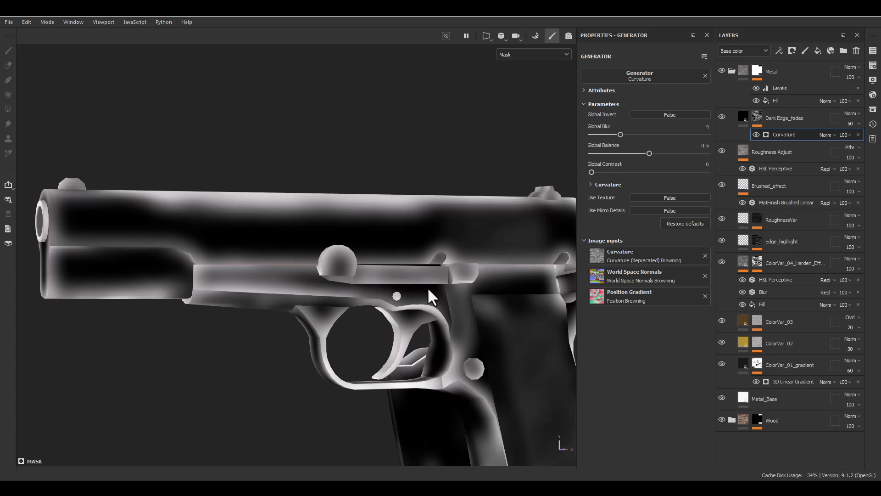
# - Inspect the blurred edge fades on the pistol's metal, comparing it with the Dark Edge_fades layer hidden and shown
pyautogui.scroll(-3, 428, 289)
pyautogui.moveTo(431, 292)
pyautogui.keyDown('alt'); pyautogui.mouseDown()
pyautogui.moveTo(472, 295)
pyautogui.moveTo(428, 290)
pyautogui.moveTo(455, 302)
pyautogui.moveTo(425, 291)
pyautogui.mouseUp(); pyautogui.keyUp('alt')
pyautogui.press('m')
pyautogui.scroll(5, 358, 275)
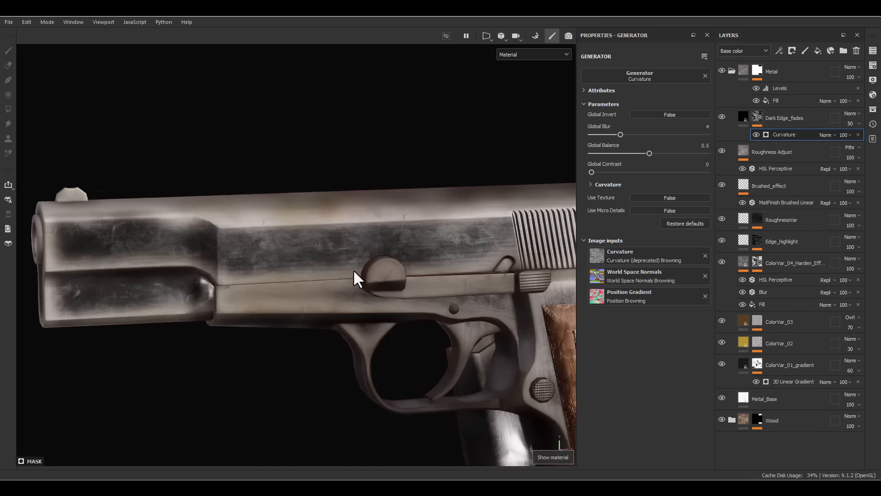
pyautogui.keyDown('alt'); pyautogui.moveTo(353, 270); pyautogui.dragTo(409, 258); pyautogui.keyUp('alt')
pyautogui.keyDown('alt'); pyautogui.moveTo(423, 255); pyautogui.dragTo(484, 325, button='right'); pyautogui.keyUp('alt')
pyautogui.keyDown('alt'); pyautogui.moveTo(484, 325); pyautogui.dragTo(509, 326); pyautogui.keyUp('alt')
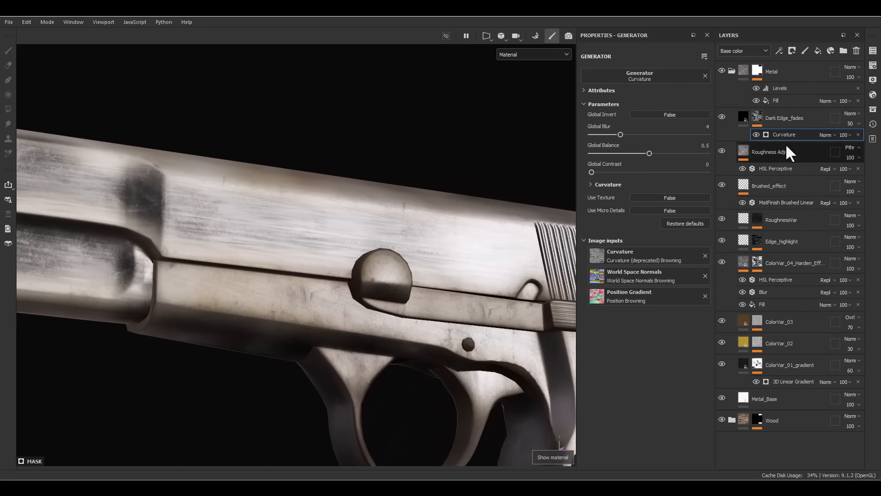
pyautogui.click(721, 116)
pyautogui.click(721, 117)
pyautogui.click(721, 117)
pyautogui.click(721, 116)
pyautogui.keyDown('alt'); pyautogui.moveTo(494, 243); pyautogui.dragTo(473, 230); pyautogui.keyUp('alt')
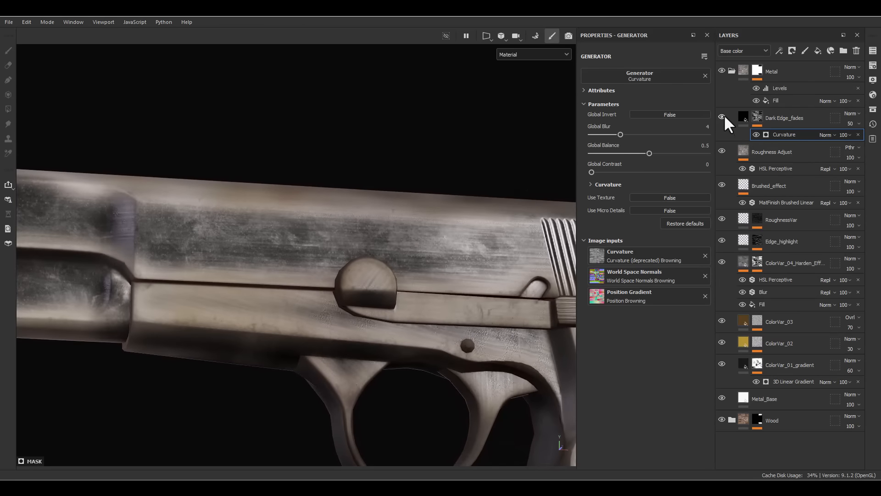
pyautogui.click(744, 117)
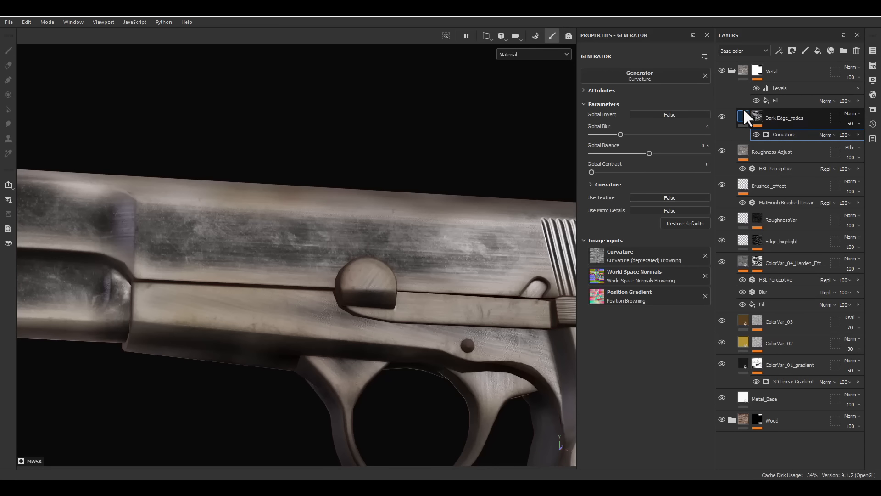
# - Add a fill layer directly above Roughness Adjust and name it Surface_Dirt
pyautogui.click(774, 146)
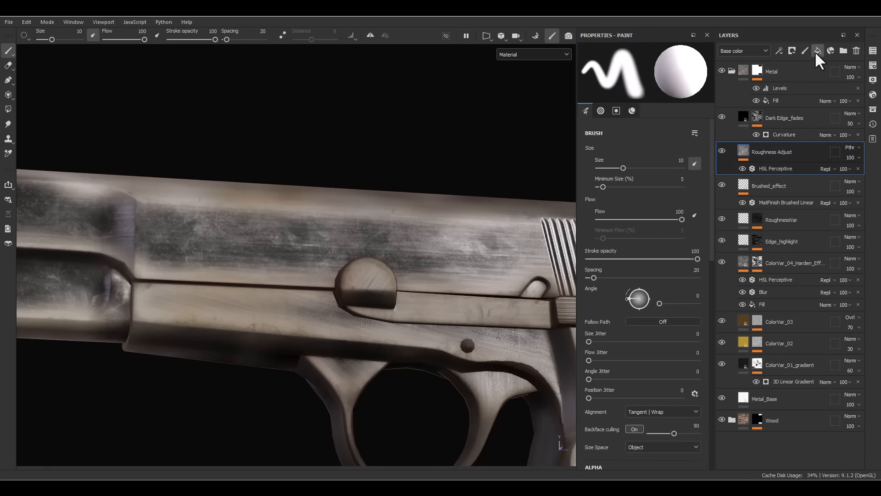
pyautogui.click(817, 51)
pyautogui.doubleClick(772, 151)
pyautogui.write('Su')
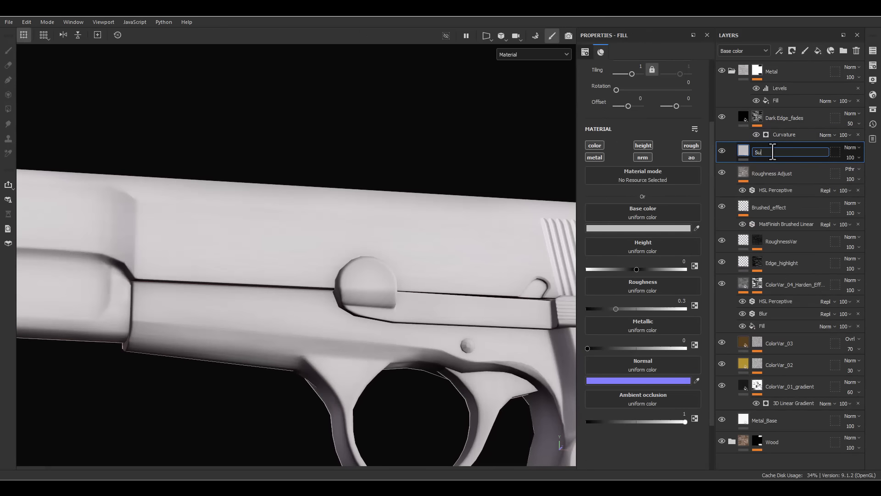
pyautogui.write('rface_Dirt')
pyautogui.press('Return')
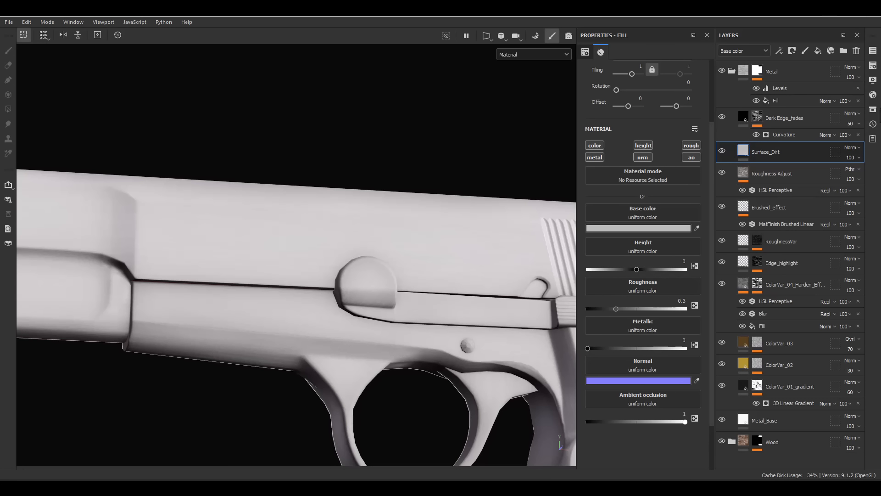
# - Add a black mask to the Surface_Dirt layer and add a fill effect to that mask
pyautogui.rightClick(755, 150)
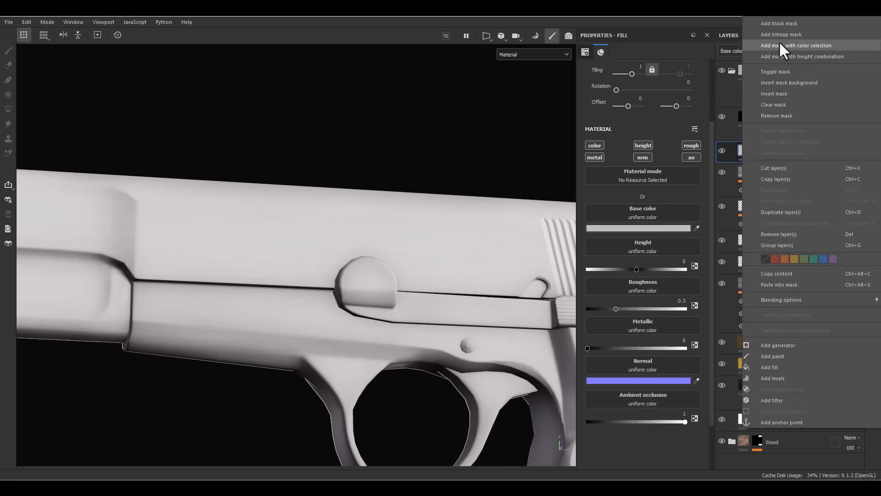
pyautogui.click(778, 24)
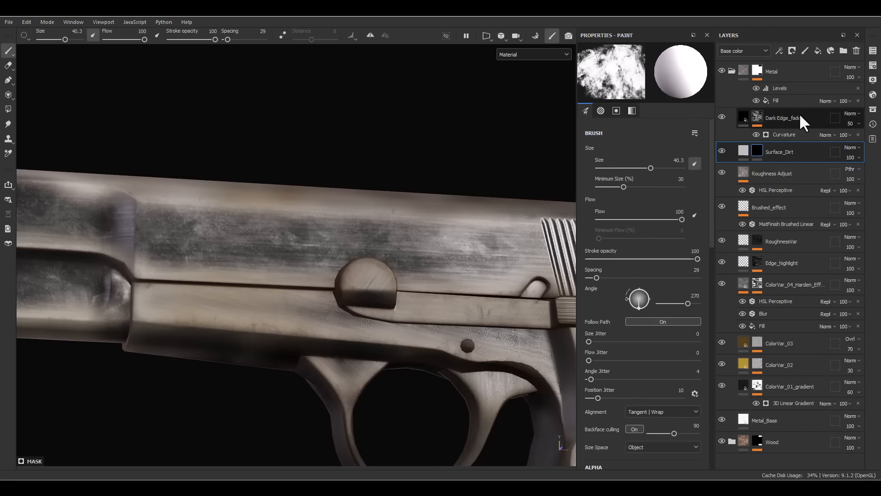
pyautogui.rightClick(767, 156)
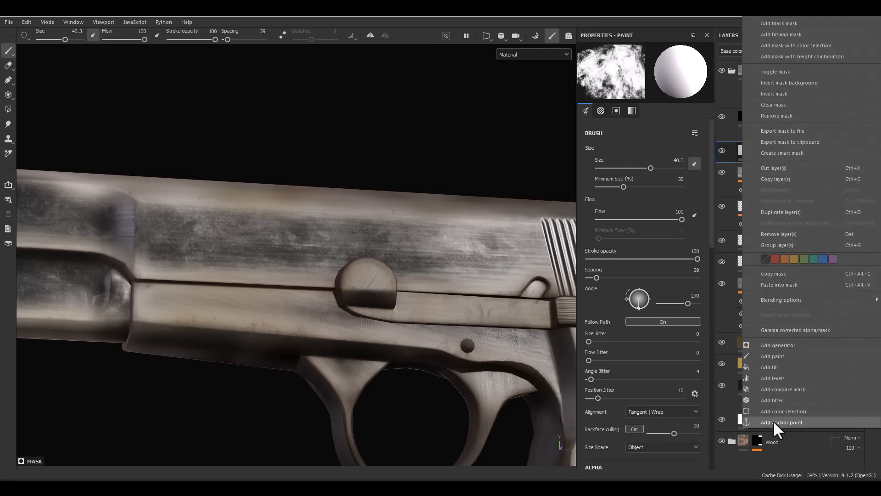
pyautogui.click(771, 368)
# - Assign the Grunge Dirt Thin texture to the Surface_Dirt mask fill and set its tiling to 2
pyautogui.click(645, 152)
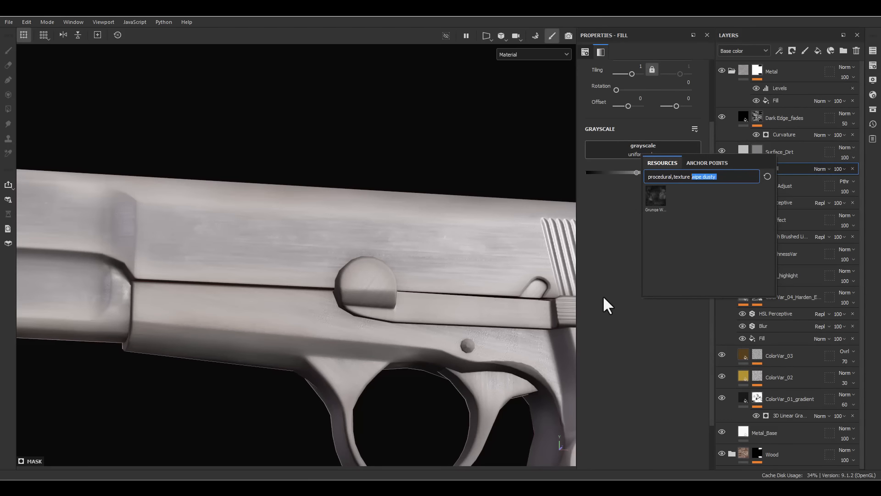
pyautogui.write('dirt thin')
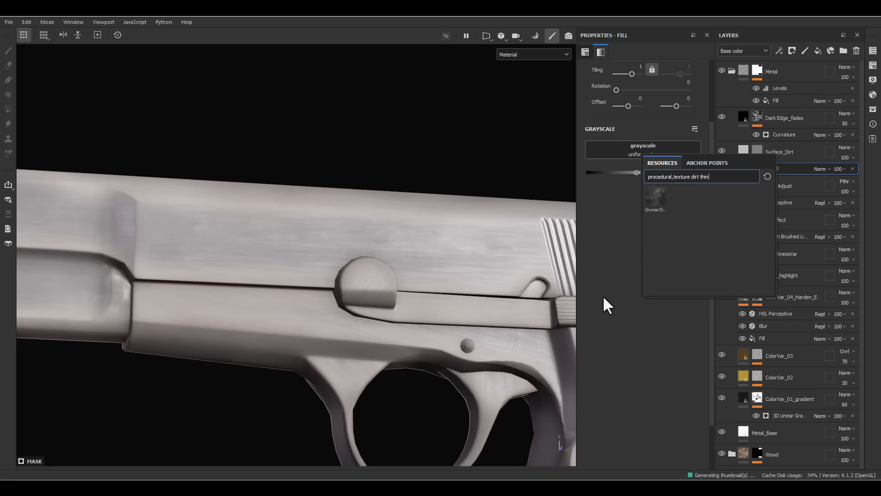
pyautogui.click(650, 201)
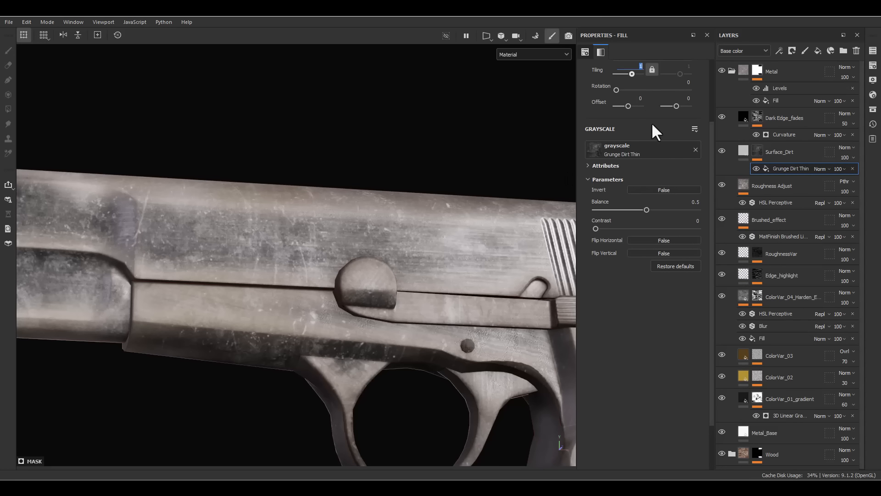
pyautogui.write('2')
pyautogui.press('Return')
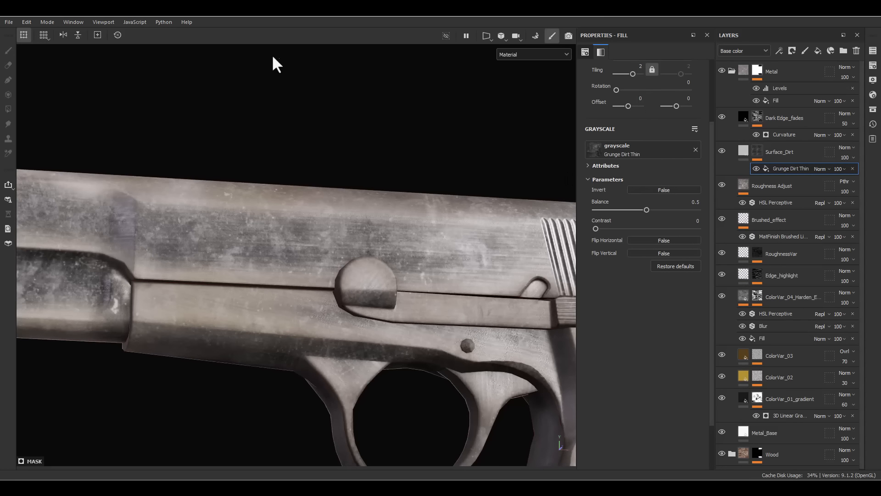
pyautogui.keyDown('alt'); pyautogui.moveTo(474, 245); pyautogui.dragTo(468, 265); pyautogui.keyUp('alt')
pyautogui.scroll(-4, 464, 237)
pyautogui.keyDown('alt'); pyautogui.moveTo(464, 235); pyautogui.dragTo(438, 233, button='middle'); pyautogui.keyUp('alt')
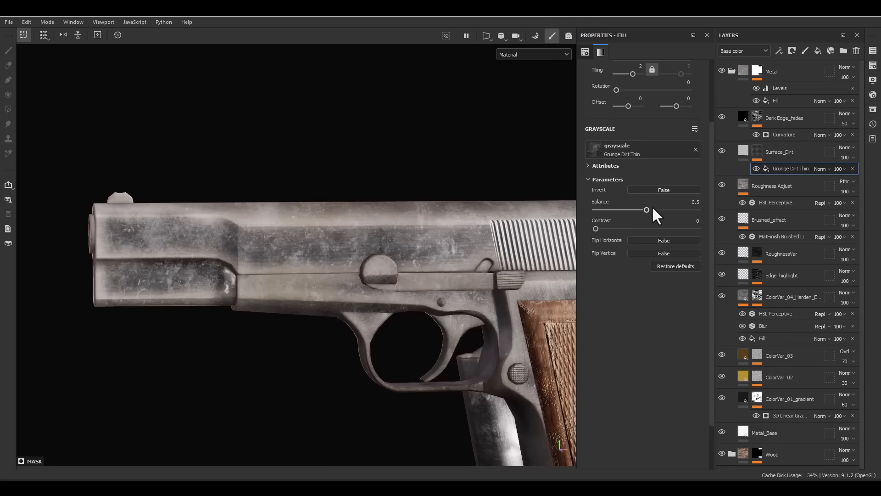
# - Switch the Grunge Dirt Thin fill to tri-planar projection and check the dirt on the slide and frame
pyautogui.scroll(3, 654, 208)
pyautogui.click(631, 86)
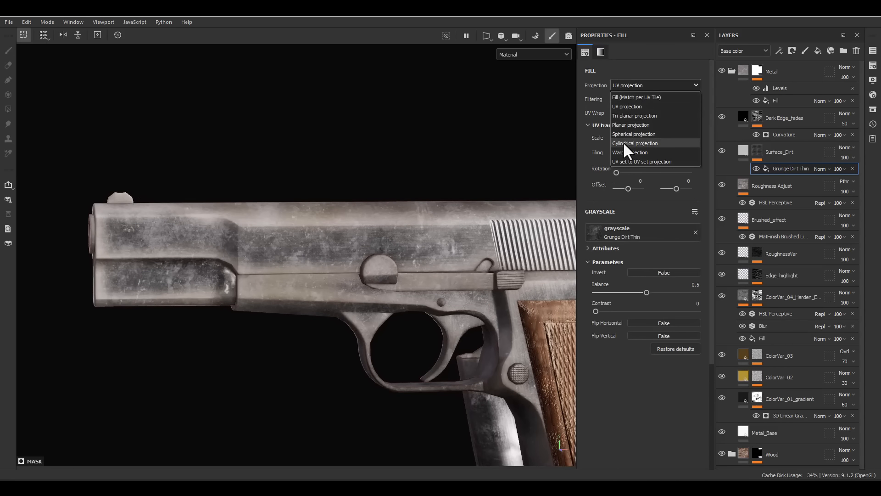
pyautogui.click(631, 114)
pyautogui.keyDown('alt'); pyautogui.moveTo(439, 244); pyautogui.dragTo(415, 208, button='middle'); pyautogui.keyUp('alt')
pyautogui.keyDown('alt'); pyautogui.moveTo(414, 207); pyautogui.dragTo(409, 177); pyautogui.keyUp('alt')
pyautogui.keyDown('alt'); pyautogui.moveTo(410, 180); pyautogui.dragTo(423, 265, button='right'); pyautogui.keyUp('alt')
pyautogui.keyDown('alt'); pyautogui.moveTo(423, 267); pyautogui.dragTo(422, 290); pyautogui.keyUp('alt')
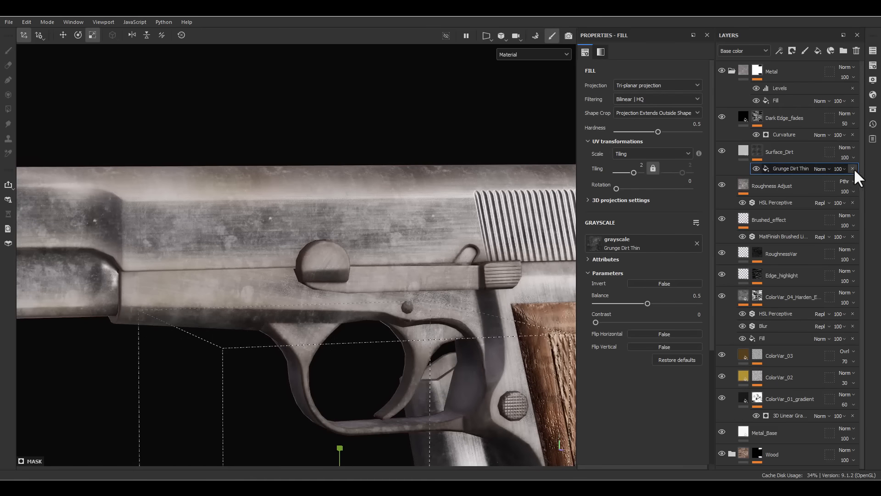
# - Limit the Surface_Dirt fill to the color, roughness and metallic channels and set its roughness to 1
pyautogui.click(742, 149)
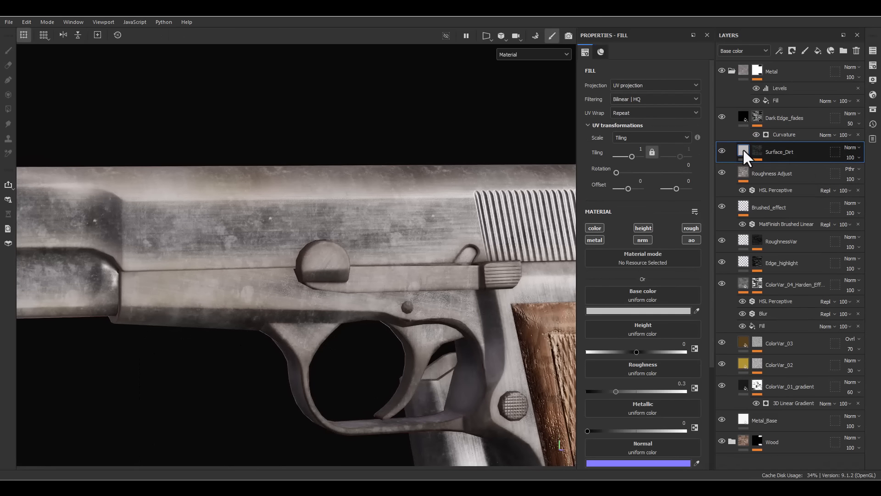
pyautogui.click(594, 227)
pyautogui.click(695, 227)
pyautogui.click(593, 240)
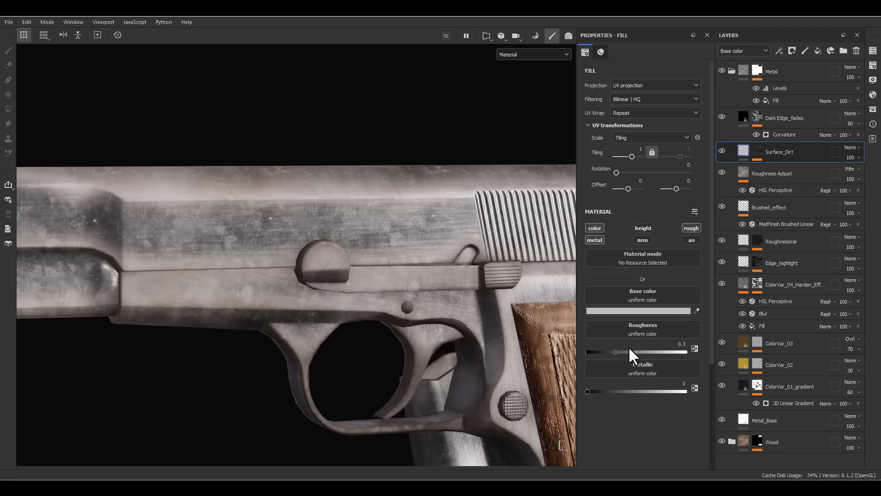
pyautogui.moveTo(629, 347); pyautogui.dragTo(687, 348)
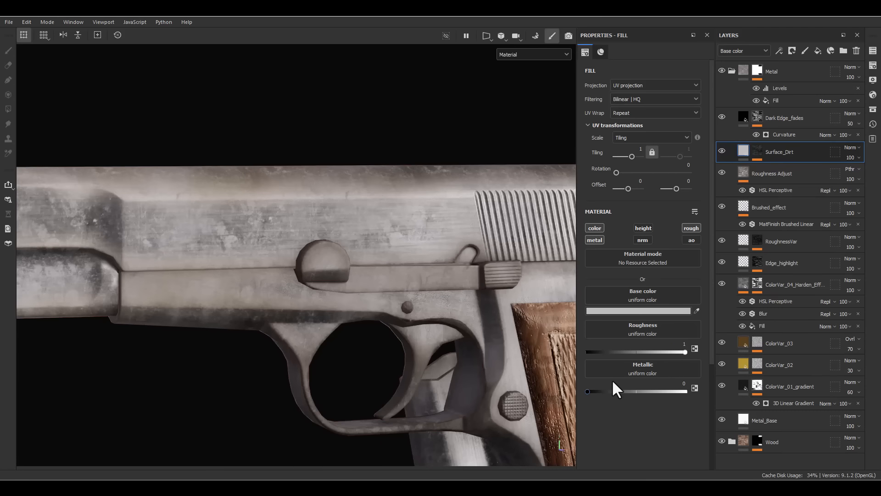
# - Set the base color of the Surface_Dirt fill to a dark brown and check the stained metal
pyautogui.click(650, 310)
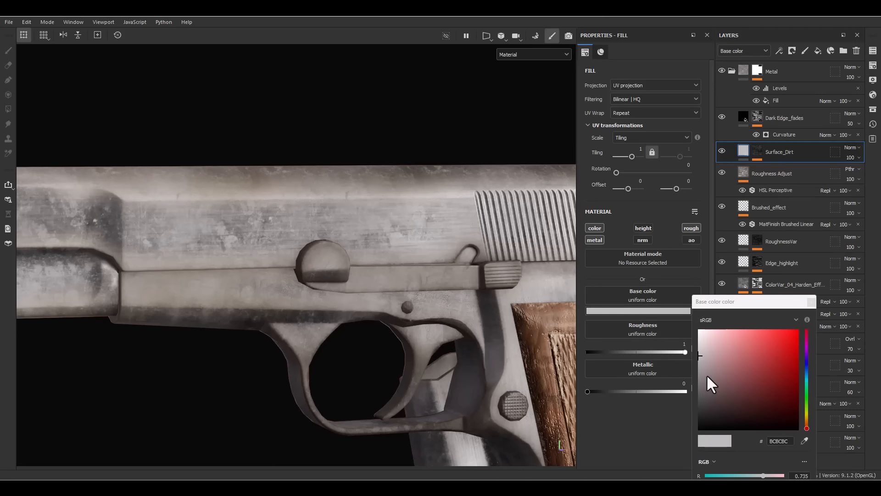
pyautogui.click(804, 421)
pyautogui.click(767, 400)
pyautogui.moveTo(760, 406); pyautogui.dragTo(760, 408)
pyautogui.click(811, 301)
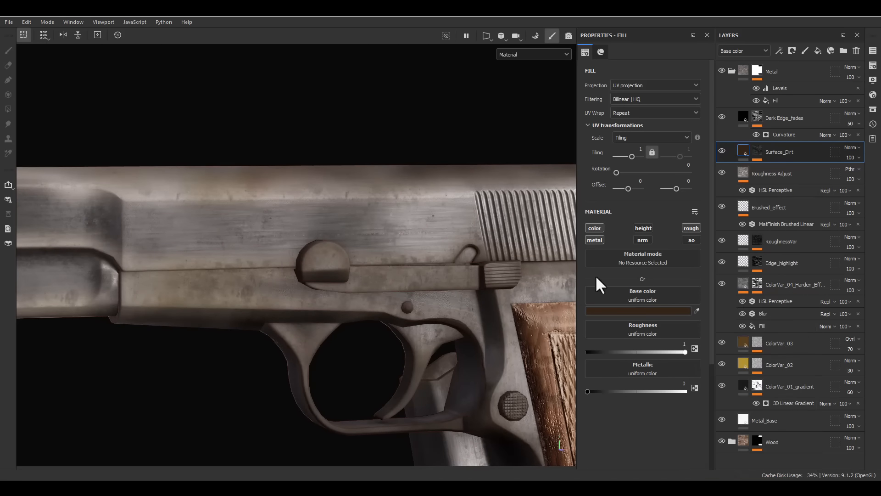
pyautogui.moveTo(413, 239)
pyautogui.keyDown('alt'); pyautogui.mouseDown()
pyautogui.moveTo(369, 234)
pyautogui.moveTo(404, 228)
pyautogui.mouseUp(); pyautogui.keyUp('alt')
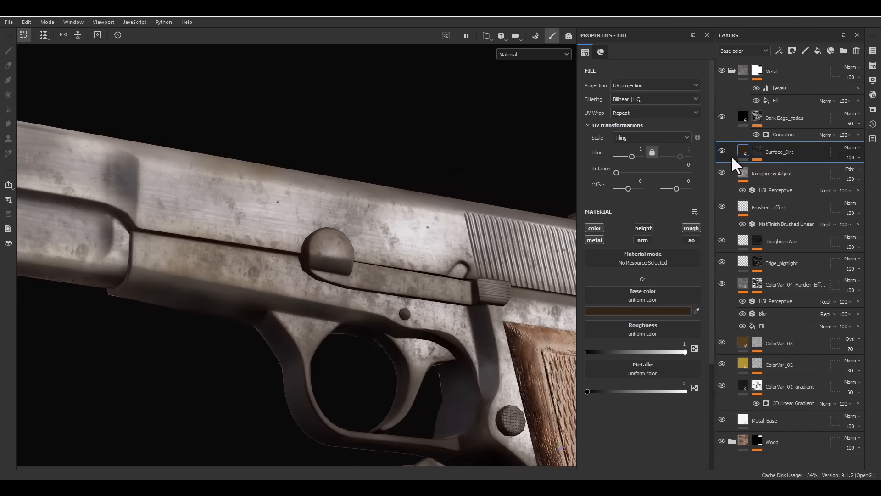
# - Set the opacity of the Grunge Dirt Thin mask fill to 60 and check the whole pistol
pyautogui.click(757, 149)
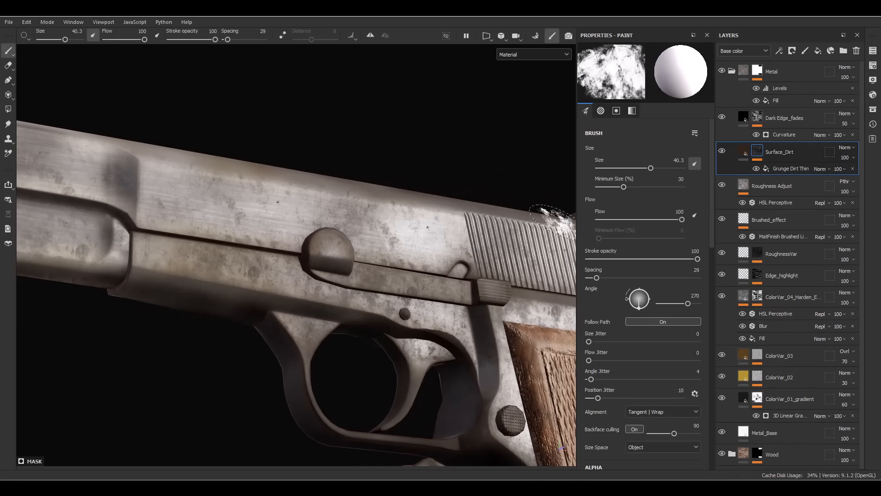
pyautogui.moveTo(404, 191)
pyautogui.keyDown('alt'); pyautogui.mouseDown()
pyautogui.moveTo(295, 260)
pyautogui.moveTo(394, 196)
pyautogui.mouseUp(); pyautogui.keyUp('alt')
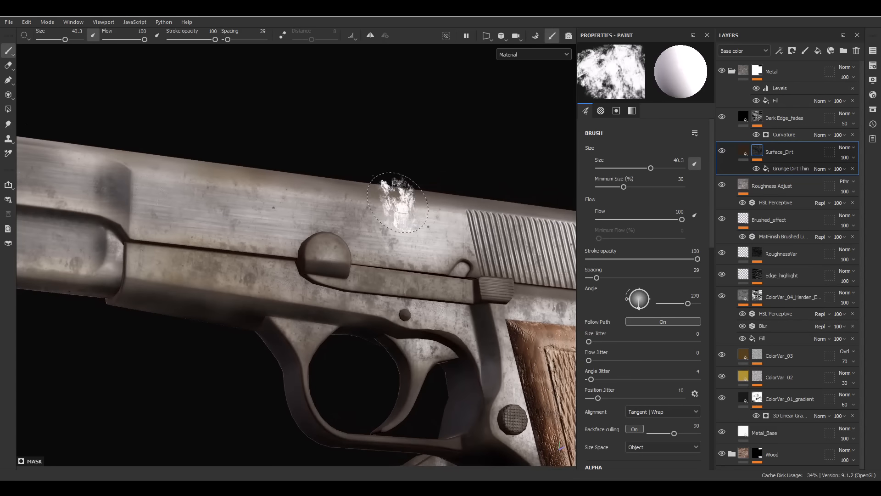
pyautogui.click(835, 169)
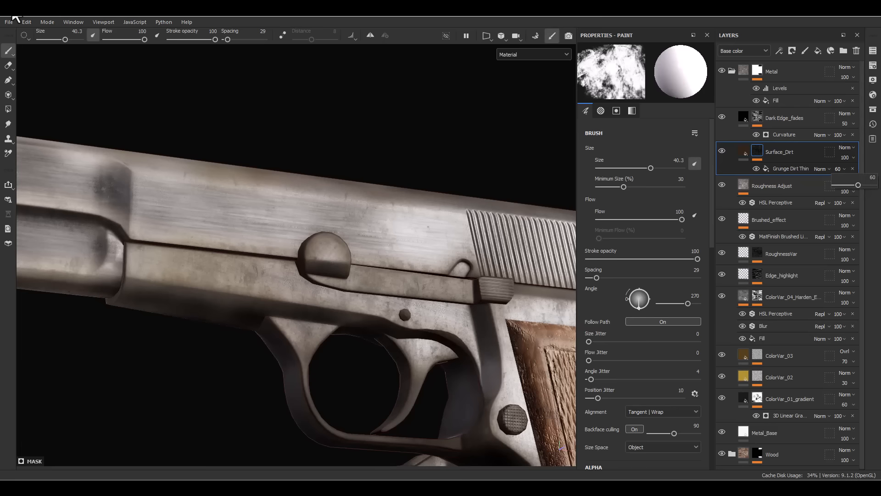
pyautogui.keyDown('alt'); pyautogui.moveTo(386, 208); pyautogui.dragTo(436, 213); pyautogui.keyUp('alt')
pyautogui.keyDown('alt'); pyautogui.moveTo(435, 213); pyautogui.dragTo(436, 161, button='right'); pyautogui.keyUp('alt')
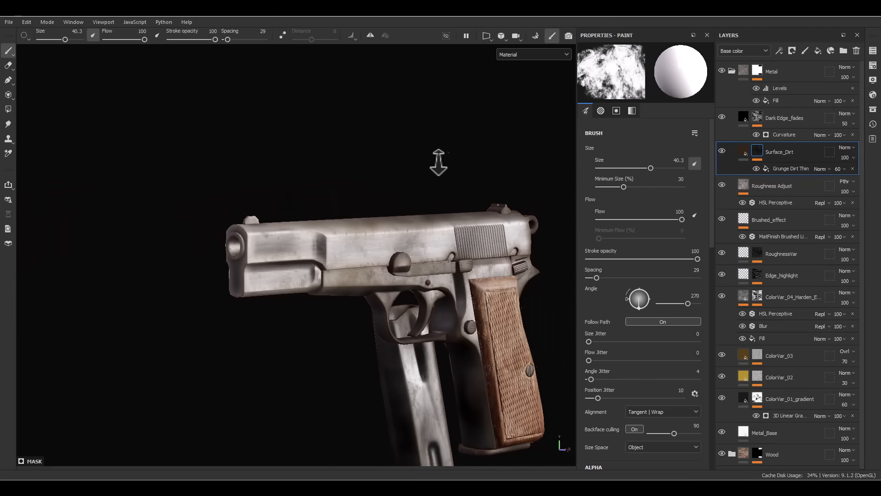
pyautogui.keyDown('alt'); pyautogui.moveTo(436, 161); pyautogui.dragTo(454, 266); pyautogui.keyUp('alt')
# - Add a fill layer named Edge_Wear above Roughness Adjust in the Metal folder and give it a black mask
pyautogui.click(748, 147)
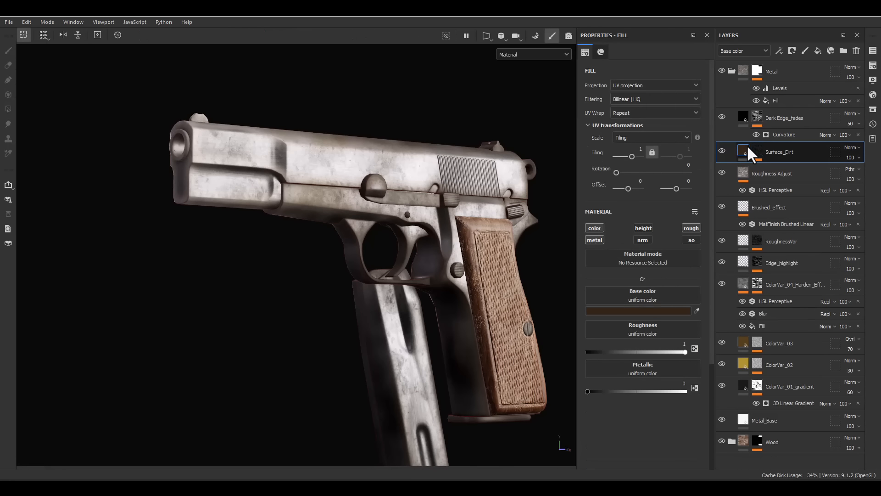
pyautogui.click(778, 173)
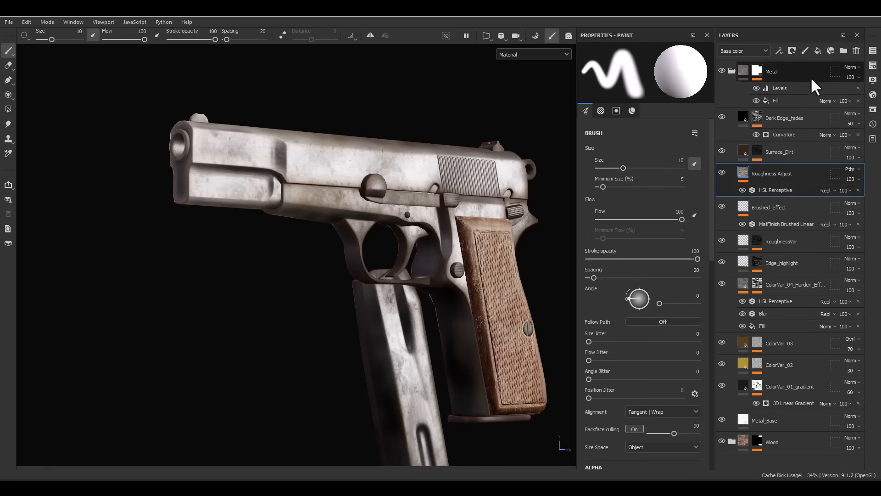
pyautogui.click(818, 51)
pyautogui.rightClick(766, 170)
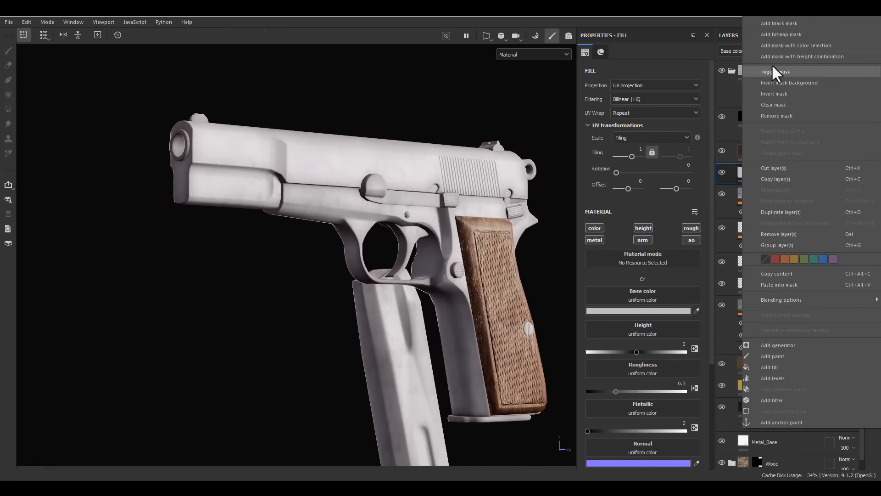
pyautogui.click(770, 26)
# - Add a Metal Edge Wear generator to the Edge_Wear mask and display the mask alone in the viewport
pyautogui.rightClick(762, 172)
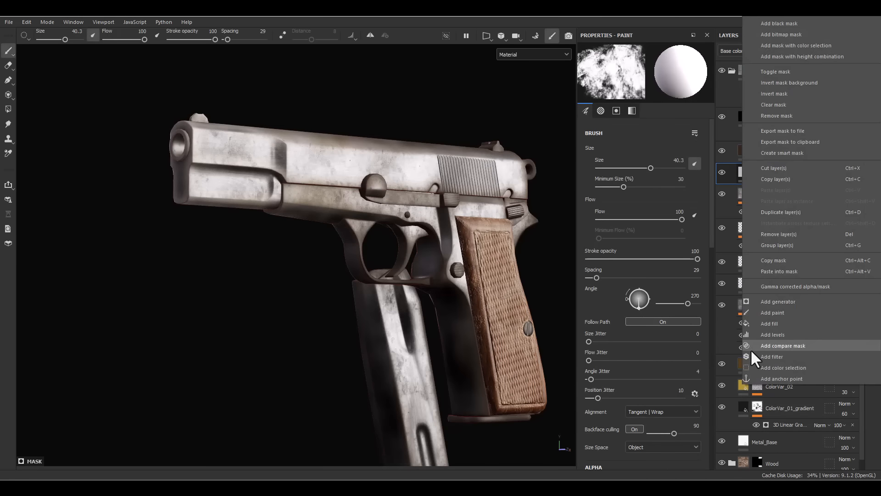
pyautogui.click(786, 306)
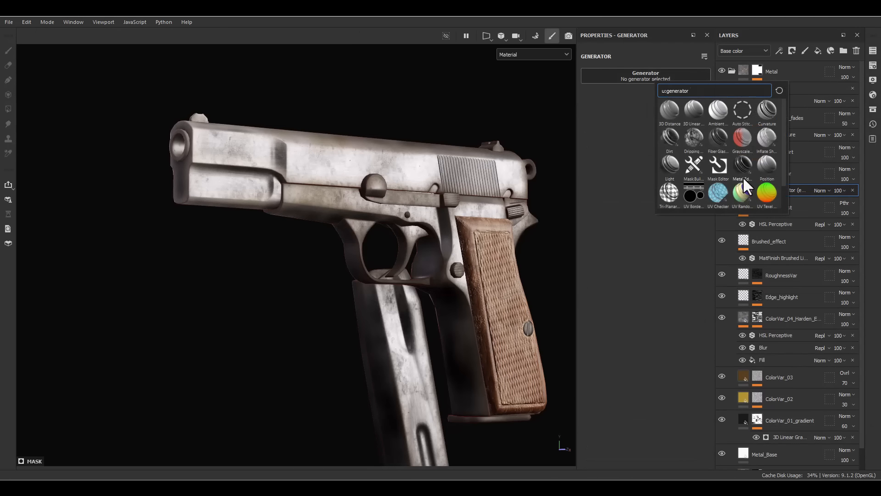
pyautogui.click(743, 167)
pyautogui.press('m')
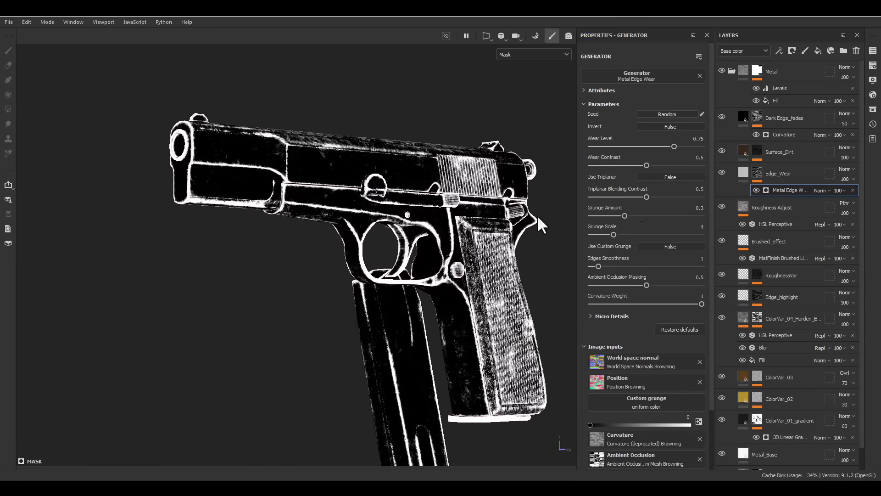
# - Set the Metal Edge Wear generator's grunge scale to 1 and its grunge amount to 0.41
pyautogui.scroll(4, 379, 137)
pyautogui.moveTo(614, 234); pyautogui.dragTo(579, 243)
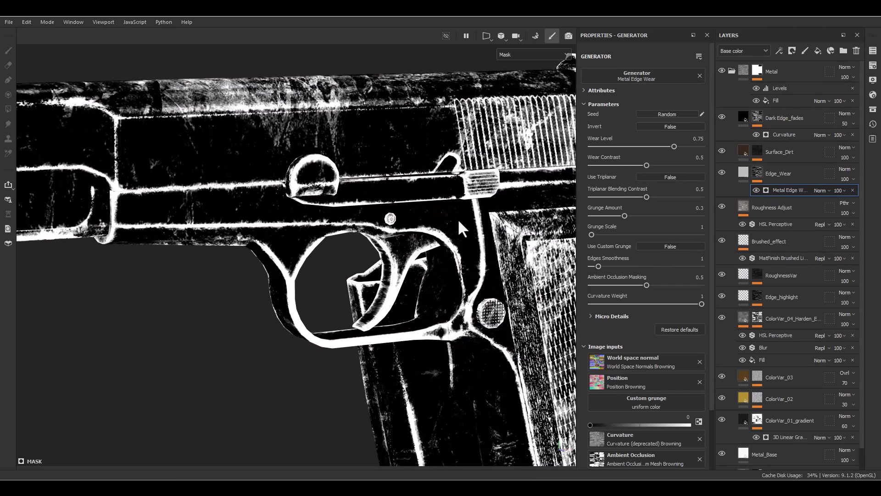
pyautogui.keyDown('alt'); pyautogui.moveTo(460, 222); pyautogui.dragTo(425, 242); pyautogui.keyUp('alt')
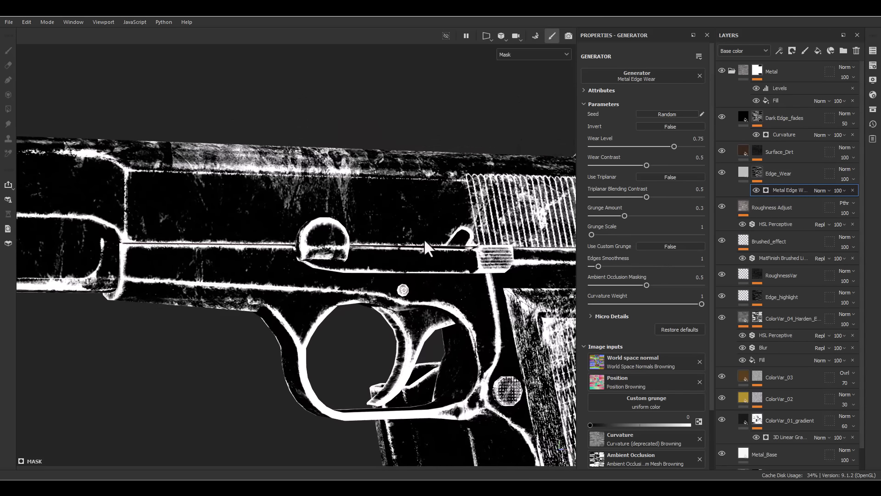
pyautogui.scroll(1, 425, 241)
pyautogui.moveTo(624, 215); pyautogui.dragTo(636, 214)
# - Add a fill effect above the Metal Edge Wear generator and set its blending mode to Subtract
pyautogui.rightClick(775, 190)
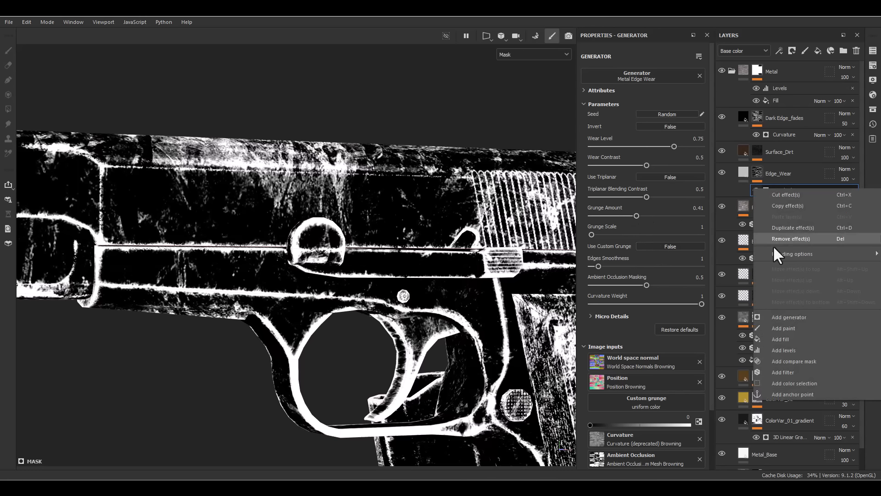
pyautogui.click(780, 340)
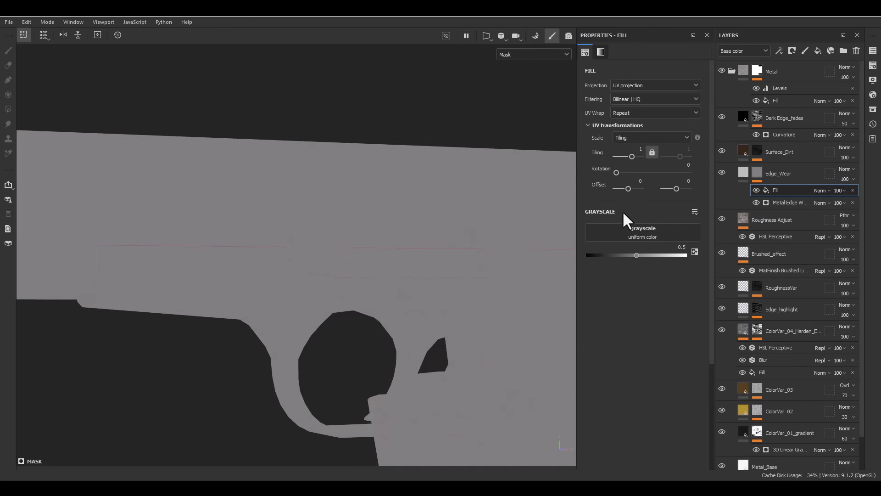
pyautogui.click(818, 190)
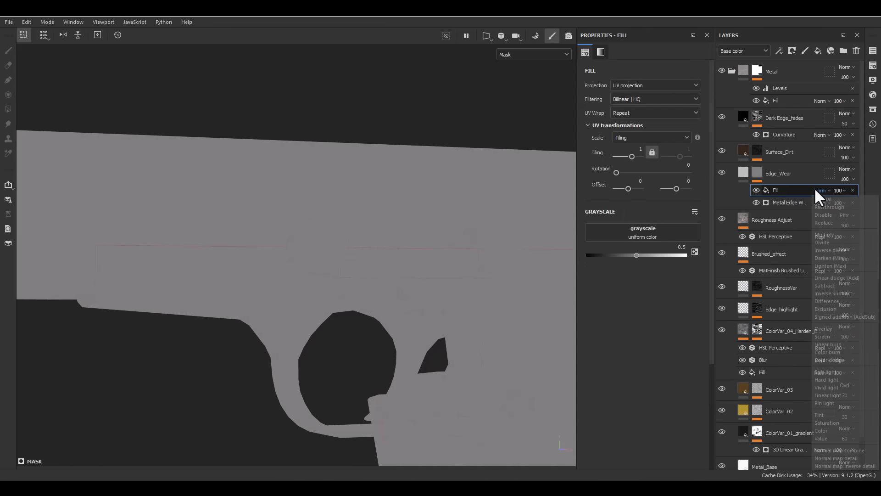
pyautogui.click(815, 285)
# - Load Grunge Map 013 into the subtracting fill's grayscale and switch it to tri-planar projection
pyautogui.click(617, 229)
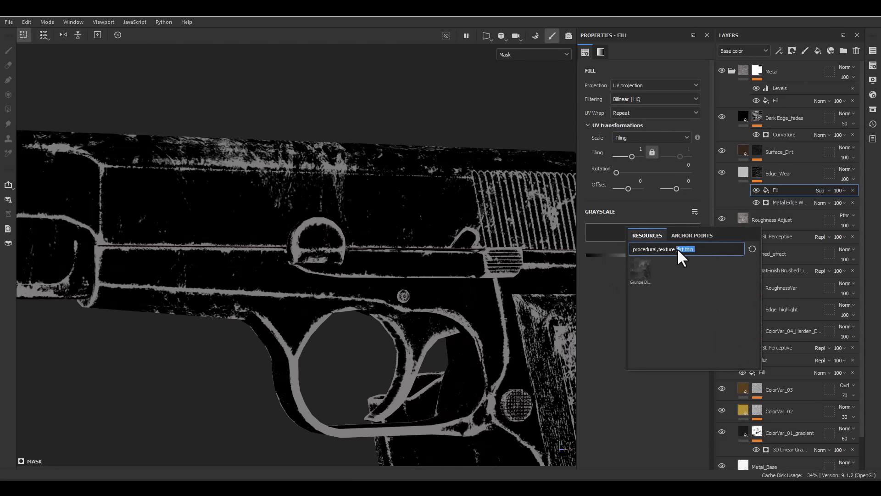
pyautogui.write('13')
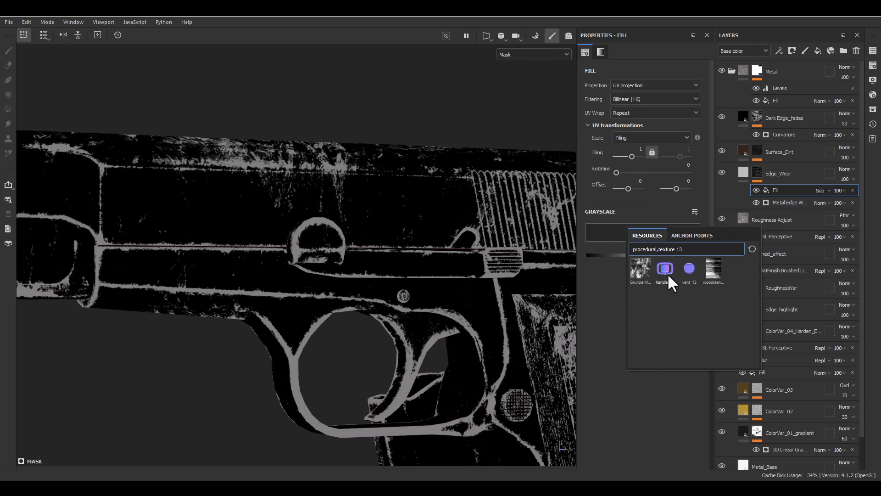
pyautogui.click(632, 272)
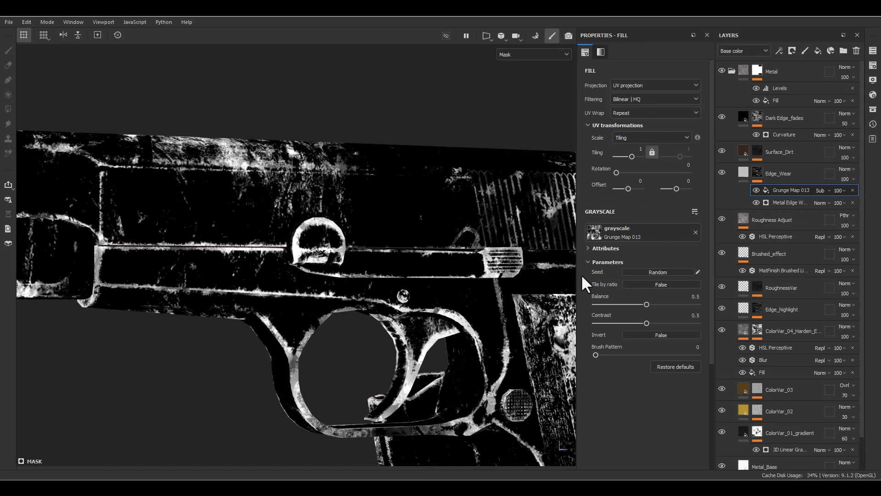
pyautogui.click(636, 83)
pyautogui.click(633, 113)
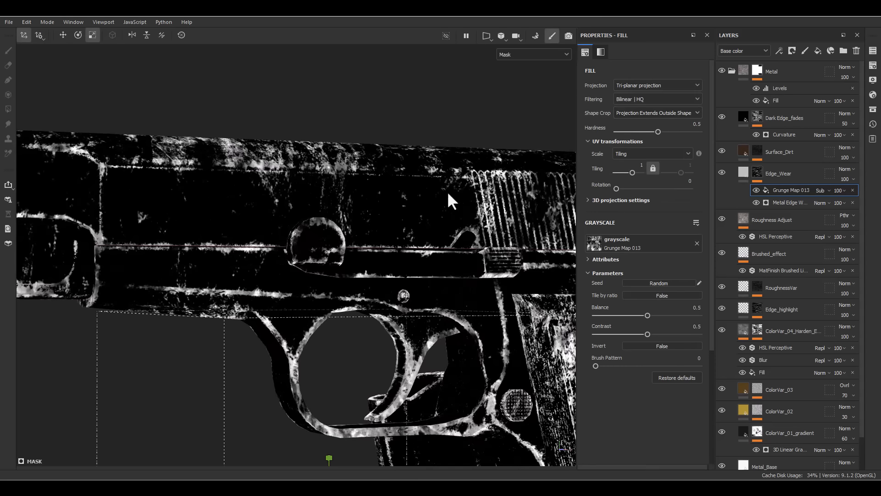
# - Set the Grunge Map 013 balance to 0.74 and contrast to 0.64 to break up the edge wear mask
pyautogui.scroll(-5, 441, 198)
pyautogui.keyDown('alt'); pyautogui.moveTo(439, 204); pyautogui.dragTo(401, 162, button='middle'); pyautogui.keyUp('alt')
pyautogui.keyDown('alt'); pyautogui.moveTo(401, 163); pyautogui.dragTo(413, 195); pyautogui.keyUp('alt')
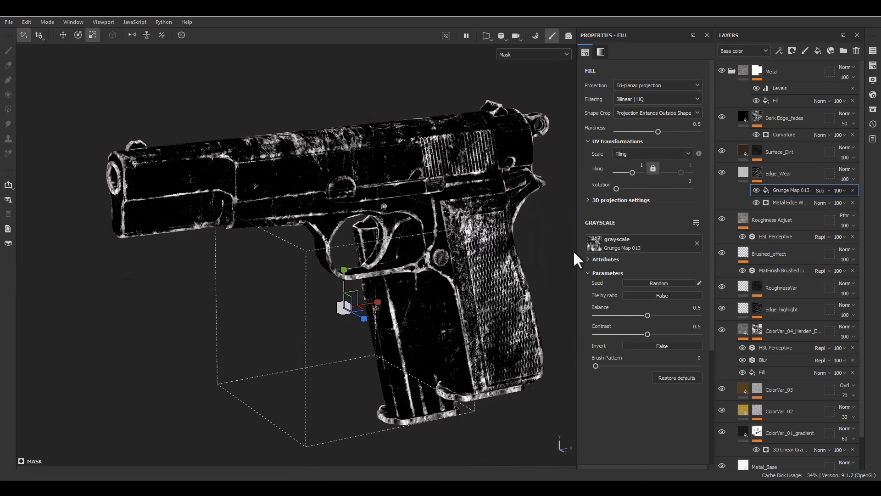
pyautogui.moveTo(650, 315); pyautogui.dragTo(672, 316)
pyautogui.click(668, 315)
pyautogui.scroll(4, 366, 195)
pyautogui.keyDown('alt'); pyautogui.moveTo(261, 100); pyautogui.dragTo(390, 250); pyautogui.keyUp('alt')
pyautogui.scroll(3, 405, 200)
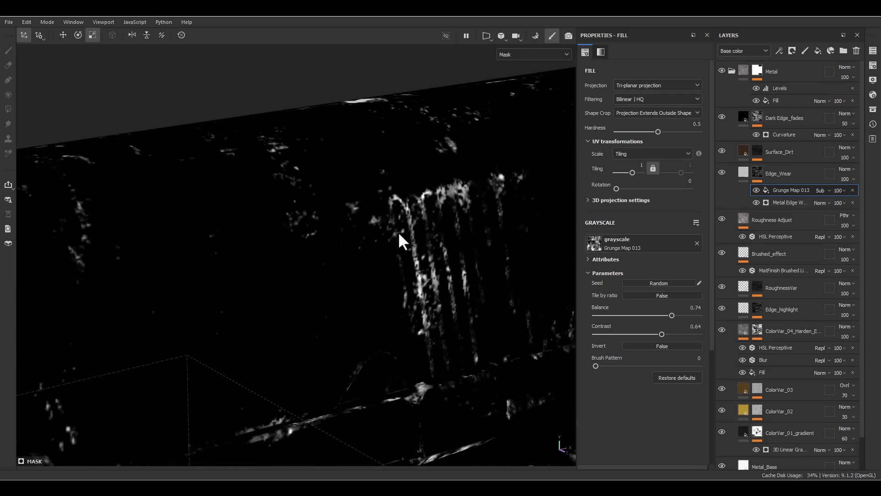
# - Limit the Edge_Wear fill to the color, height, roughness and metallic channels
pyautogui.click(742, 168)
pyautogui.keyDown('alt'); pyautogui.moveTo(371, 222); pyautogui.dragTo(342, 259); pyautogui.keyUp('alt')
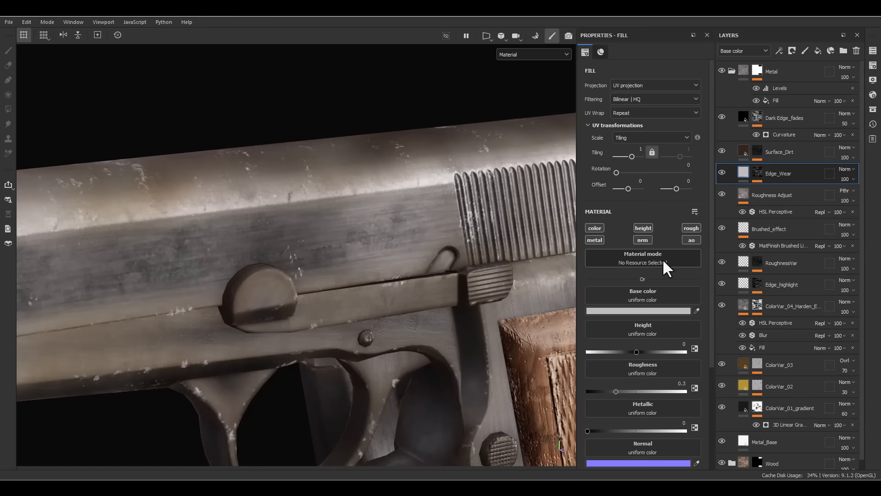
pyautogui.click(594, 228)
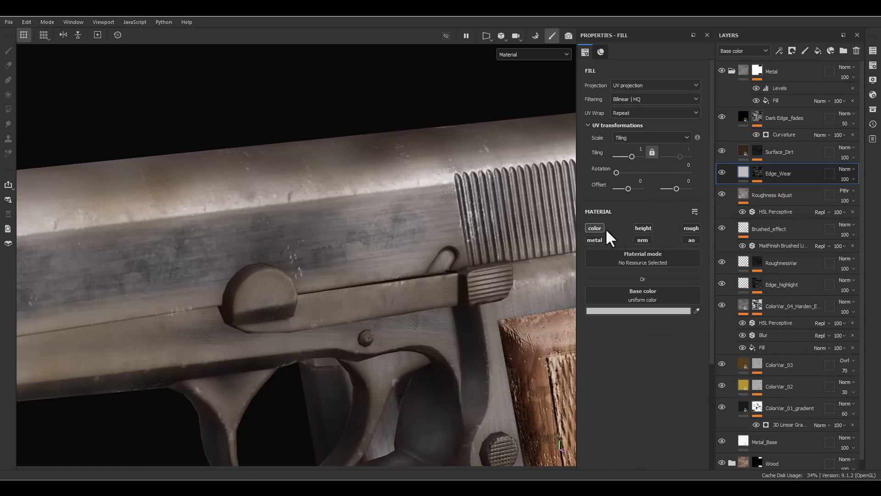
pyautogui.click(638, 229)
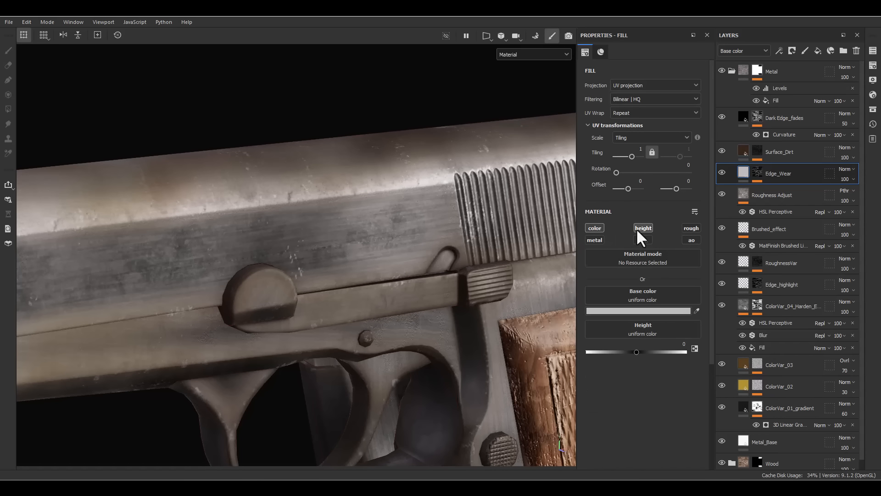
pyautogui.click(690, 229)
pyautogui.click(600, 239)
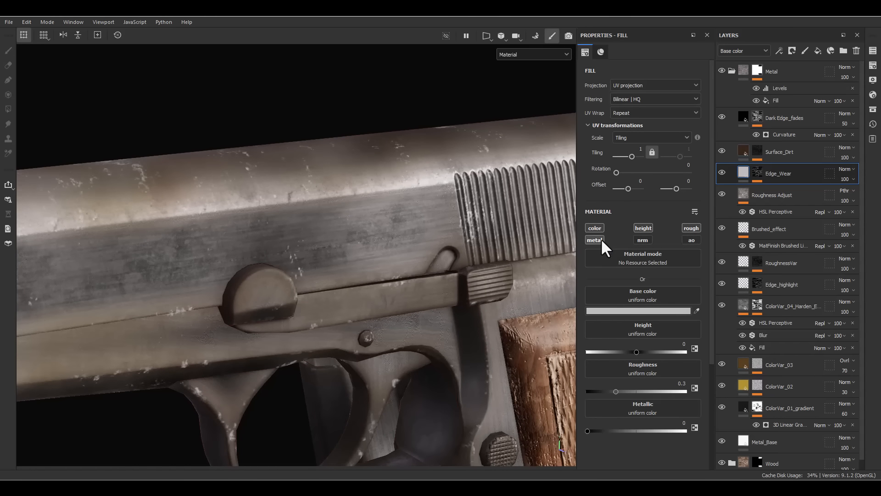
# - Set the height of the Edge_Wear fill to -0.01 and its metallic value to 0.9
pyautogui.click(668, 346)
pyautogui.write('-.01')
pyautogui.press('Return')
pyautogui.moveTo(613, 432); pyautogui.dragTo(638, 432)
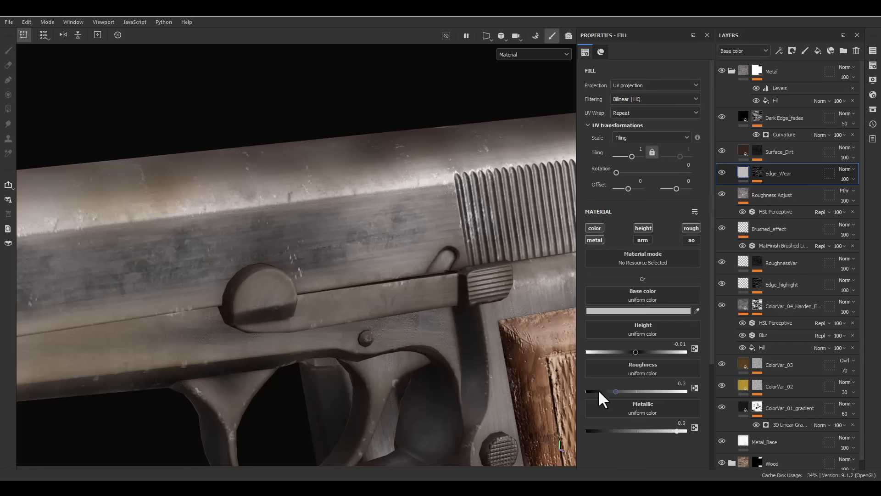
# - Set the roughness of the Edge_Wear fill to 0.2 and check the worn edges on the pistol
pyautogui.moveTo(598, 389); pyautogui.dragTo(637, 402)
pyautogui.click(677, 383)
pyautogui.write('.2')
pyautogui.press('Return')
pyautogui.keyDown('alt'); pyautogui.moveTo(347, 327); pyautogui.dragTo(396, 264); pyautogui.keyUp('alt')
pyautogui.keyDown('alt'); pyautogui.moveTo(395, 264); pyautogui.dragTo(358, 181, button='right'); pyautogui.keyUp('alt')
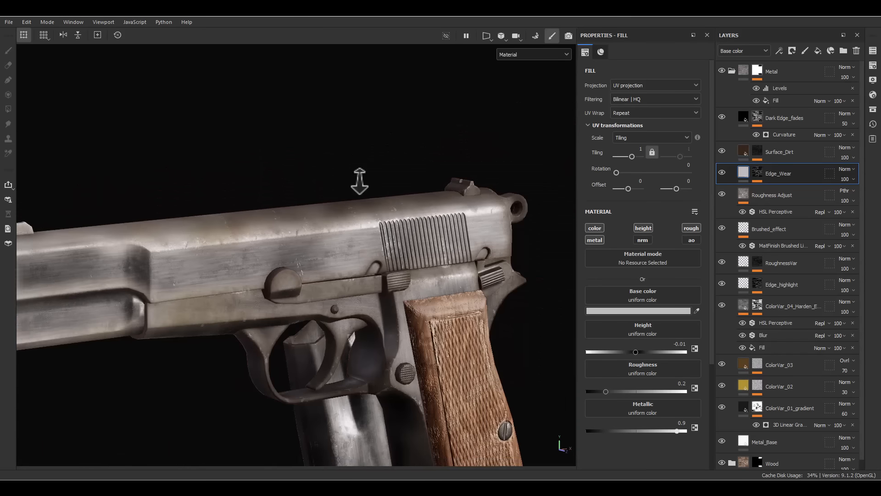
pyautogui.keyDown('alt'); pyautogui.moveTo(358, 181); pyautogui.dragTo(349, 237); pyautogui.keyUp('alt')
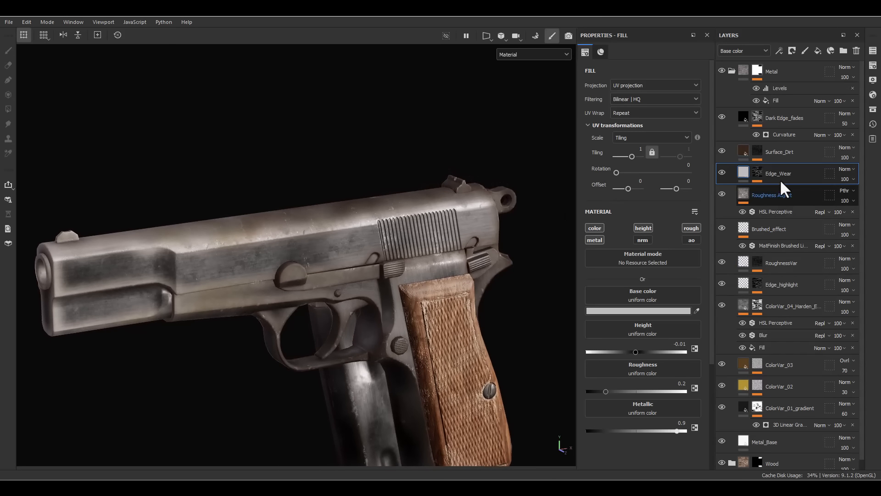
# - Add a fill layer above Roughness Adjust and name it Scratch
pyautogui.click(782, 192)
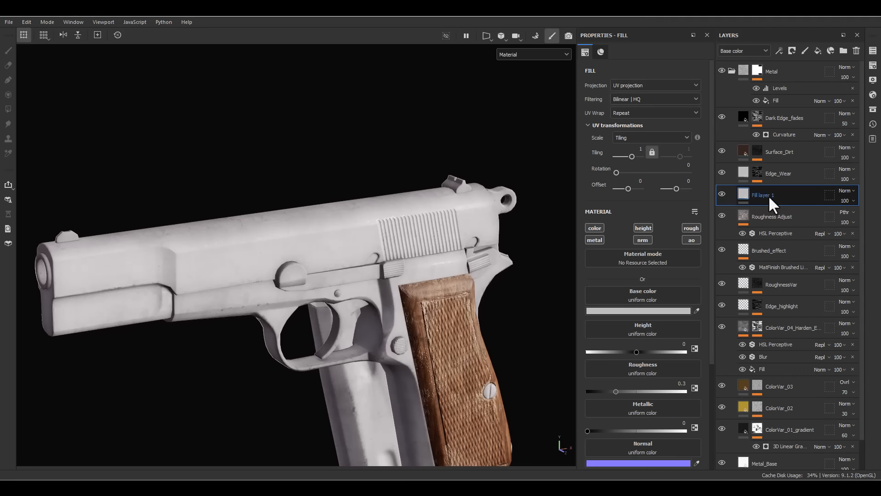
pyautogui.doubleClick(768, 195)
pyautogui.write('Scratch')
pyautogui.press('Return')
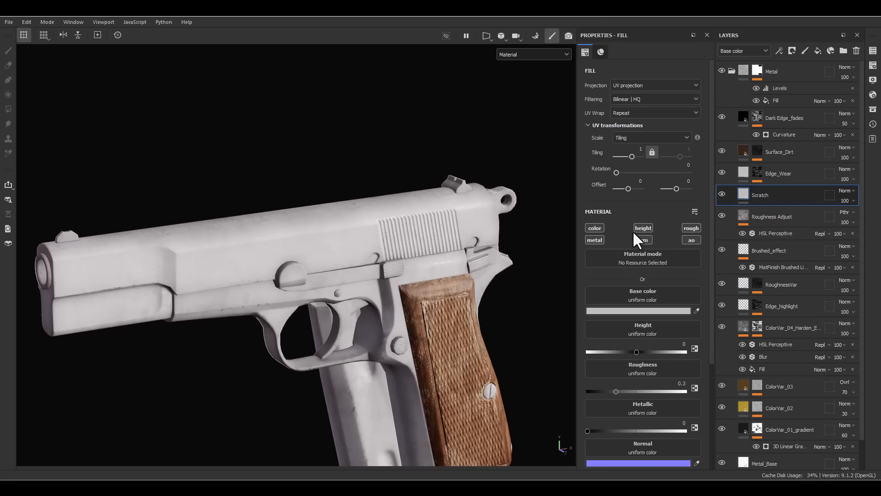
# - Limit the Scratch fill to the color, height and roughness channels
pyautogui.click(596, 227)
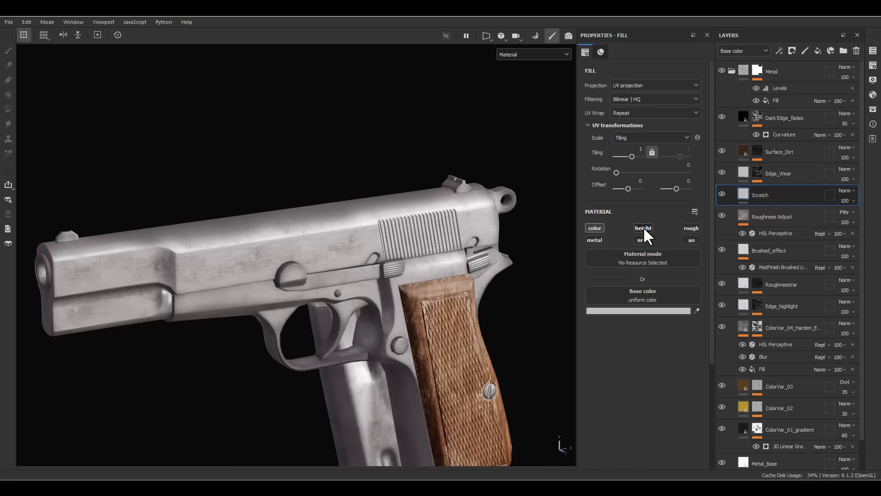
pyautogui.click(643, 228)
pyautogui.click(691, 228)
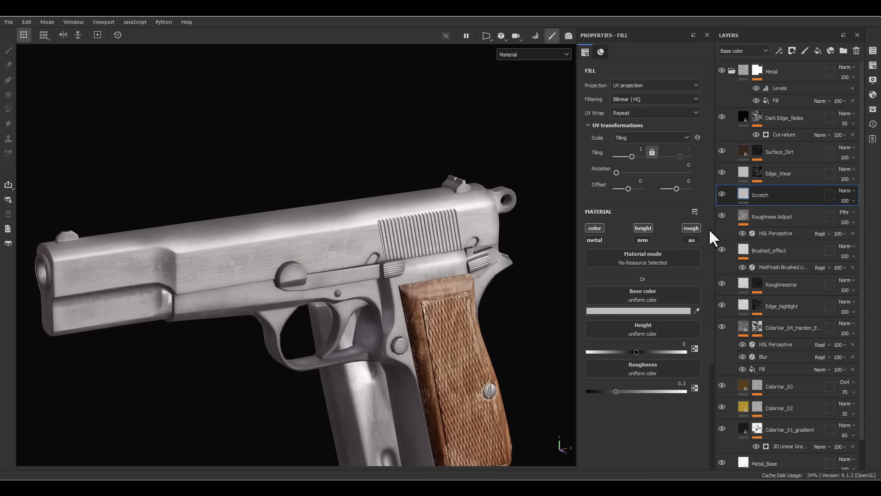
# - Set the Scratch layer's blending mode to Soft light and its base color to white (FFFFFF)
pyautogui.click(845, 191)
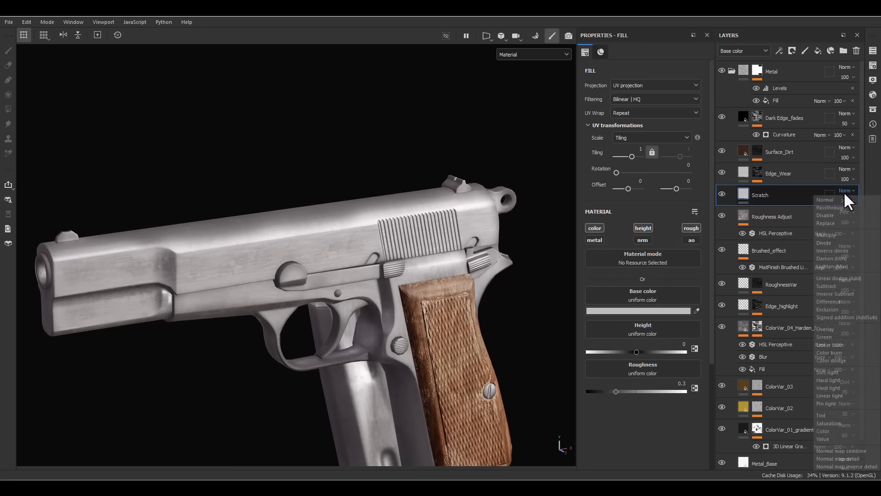
pyautogui.click(829, 372)
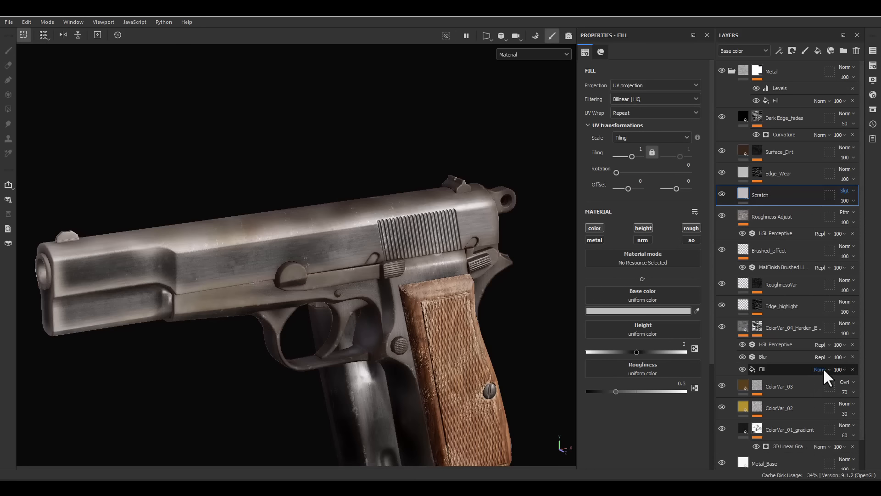
pyautogui.click(640, 311)
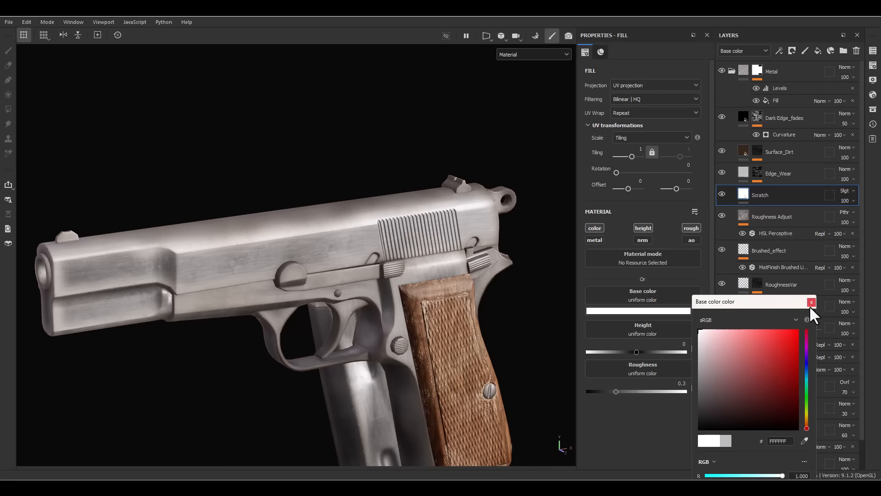
pyautogui.click(811, 302)
# - Give the Scratch layer a black mask and add a fill effect to that mask
pyautogui.rightClick(769, 197)
pyautogui.click(756, 21)
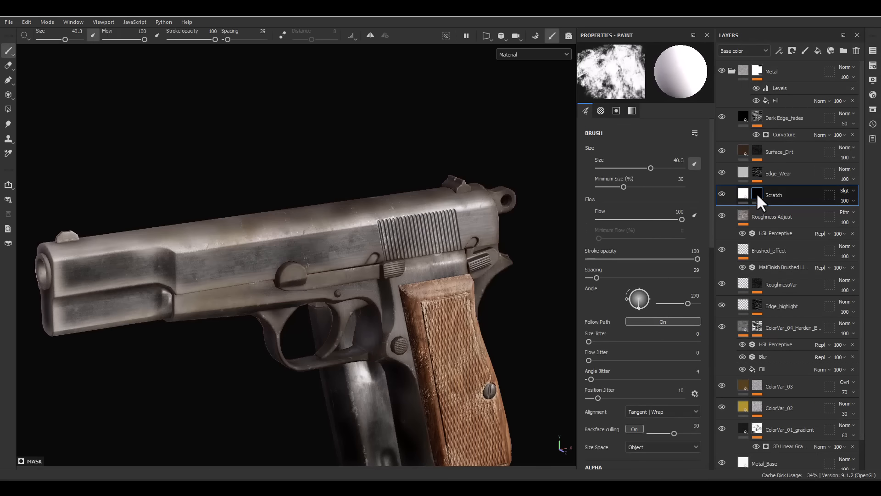
pyautogui.rightClick(757, 193)
pyautogui.click(776, 323)
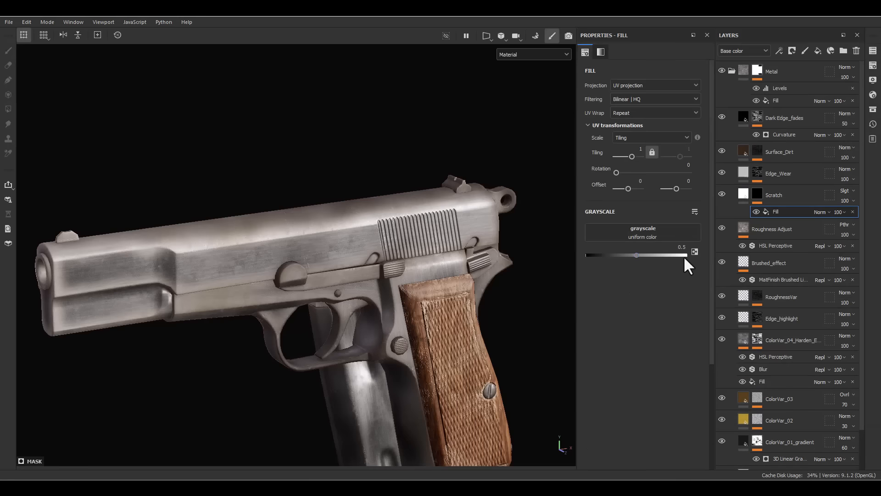
# - Assign the Grunge Scratches Dirty texture to the fill effect in the Scratch layer's mask
pyautogui.click(656, 235)
pyautogui.write('scra')
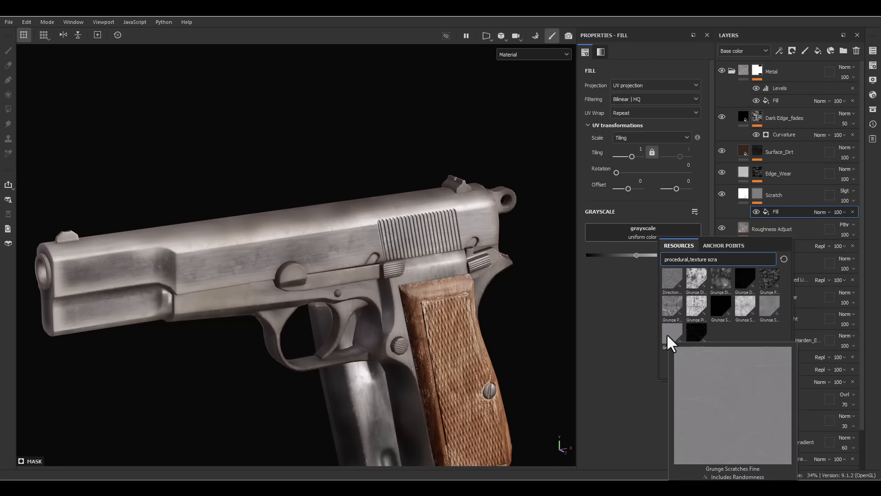
pyautogui.moveTo(747, 311)
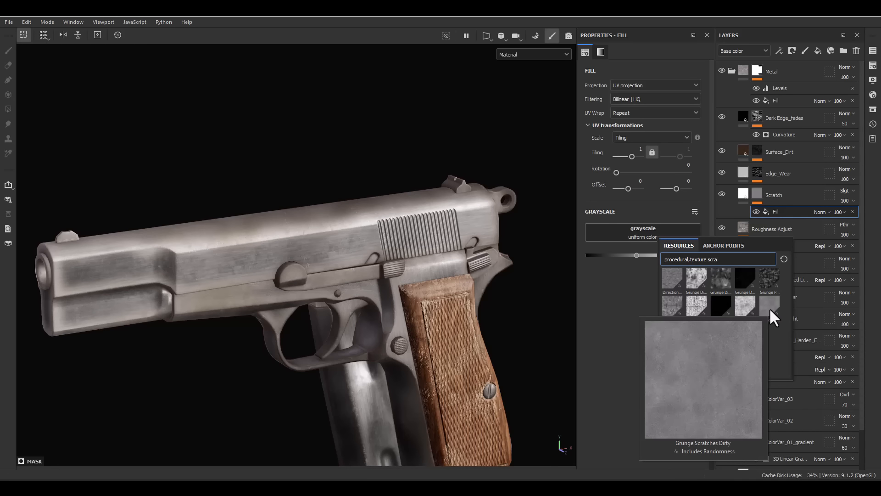
pyautogui.click(770, 308)
pyautogui.keyDown('alt'); pyautogui.moveTo(458, 268); pyautogui.dragTo(247, 229); pyautogui.keyUp('alt')
pyautogui.keyDown('alt'); pyautogui.moveTo(247, 229); pyautogui.dragTo(382, 302, button='right'); pyautogui.keyUp('alt')
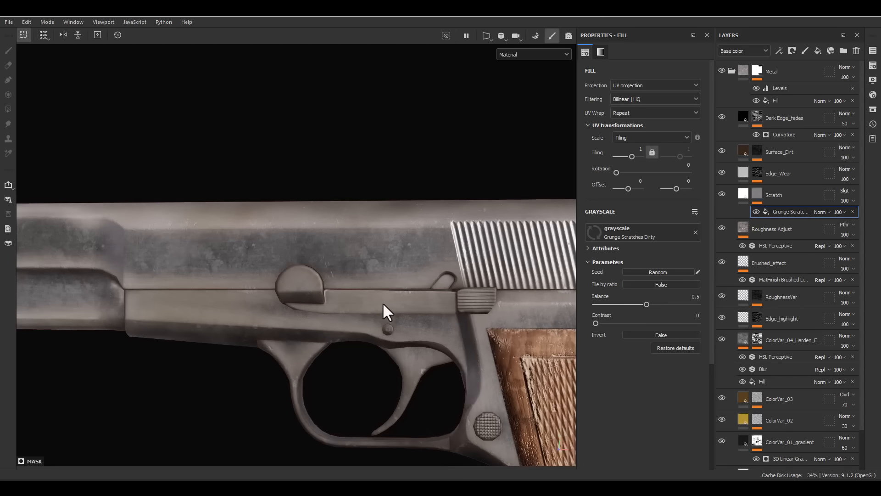
# - Preview the Scratch mask and set its Grunge Scratches Dirty texture to balance 0.38 and contrast 0.73
pyautogui.keyDown('alt'); pyautogui.click(757, 195); pyautogui.keyUp('alt')
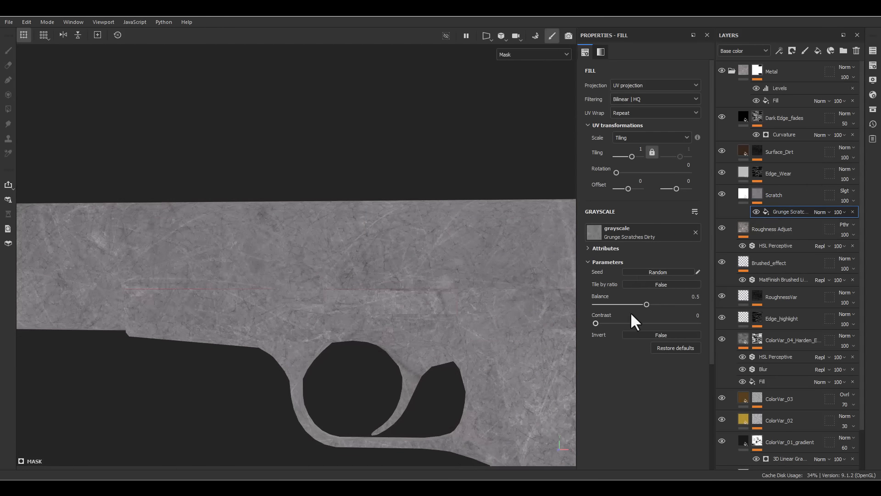
pyautogui.moveTo(630, 322); pyautogui.dragTo(635, 303)
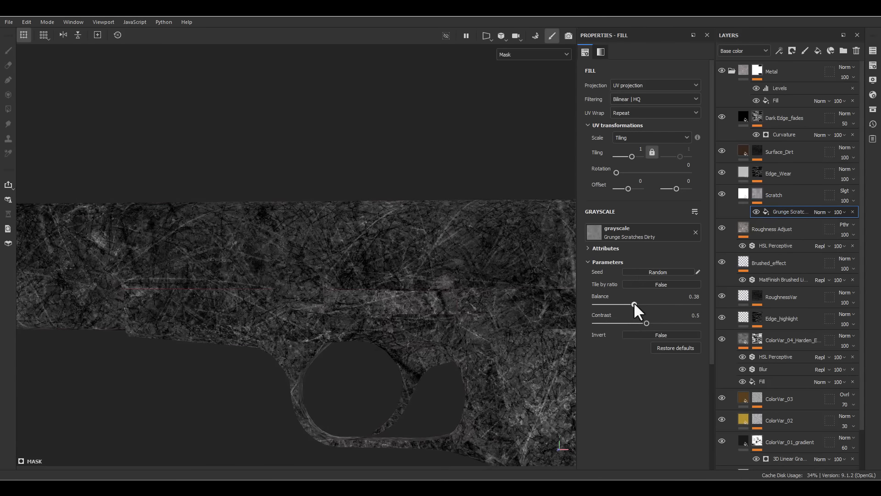
pyautogui.keyDown('alt'); pyautogui.moveTo(225, 241); pyautogui.dragTo(409, 294, button='right'); pyautogui.keyUp('alt')
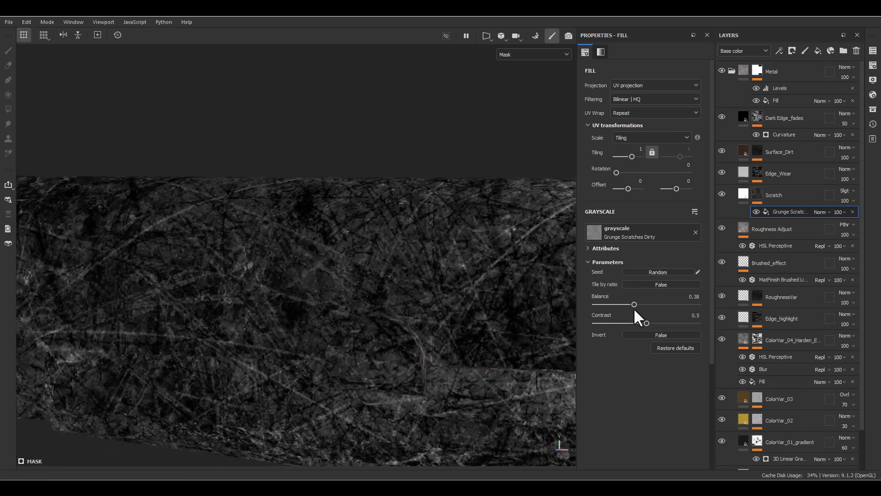
pyautogui.moveTo(627, 305)
pyautogui.mouseDown()
pyautogui.moveTo(610, 304)
pyautogui.moveTo(634, 301)
pyautogui.mouseUp()
pyautogui.press('m')
pyautogui.keyDown('alt'); pyautogui.moveTo(345, 296); pyautogui.dragTo(299, 294, button='right'); pyautogui.keyUp('alt')
pyautogui.keyDown('alt'); pyautogui.moveTo(298, 293); pyautogui.dragTo(314, 292); pyautogui.keyUp('alt')
pyautogui.keyDown('alt'); pyautogui.click(757, 194); pyautogui.keyUp('alt')
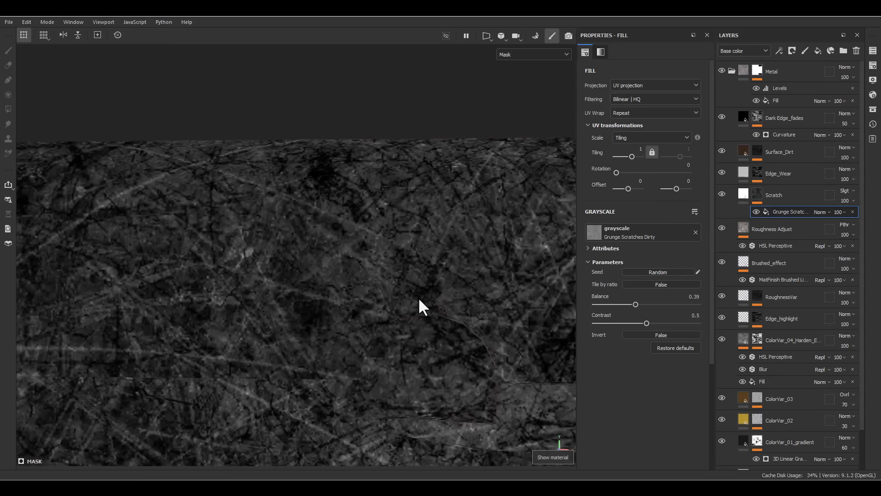
pyautogui.keyDown('alt'); pyautogui.moveTo(418, 297); pyautogui.dragTo(330, 249, button='right'); pyautogui.keyUp('alt')
pyautogui.keyDown('alt'); pyautogui.moveTo(331, 252); pyautogui.dragTo(401, 285); pyautogui.keyUp('alt')
pyautogui.moveTo(647, 324); pyautogui.dragTo(634, 303)
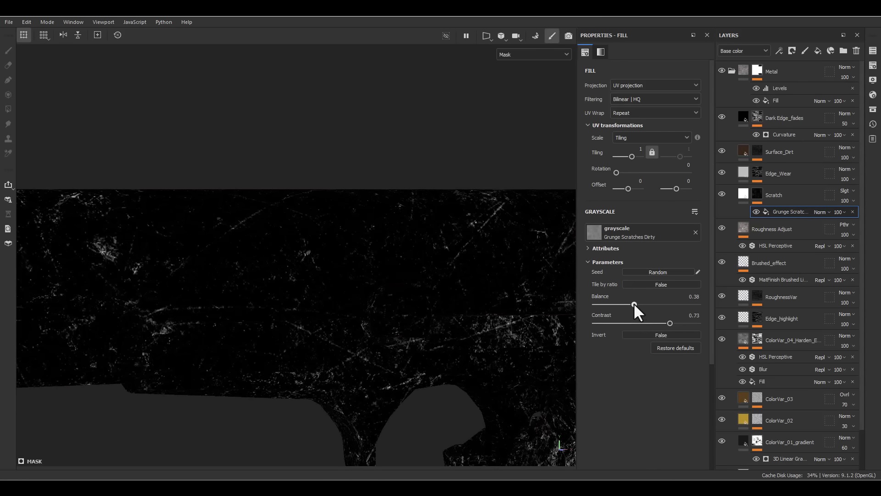
# - Set the tiling of the Grunge Scratches Dirty fill to 4 and check the scratch distribution across the pistol
pyautogui.click(641, 152)
pyautogui.write('4')
pyautogui.press('Return')
pyautogui.keyDown('alt'); pyautogui.moveTo(424, 230); pyautogui.dragTo(368, 257); pyautogui.keyUp('alt')
pyautogui.scroll(-4, 367, 257)
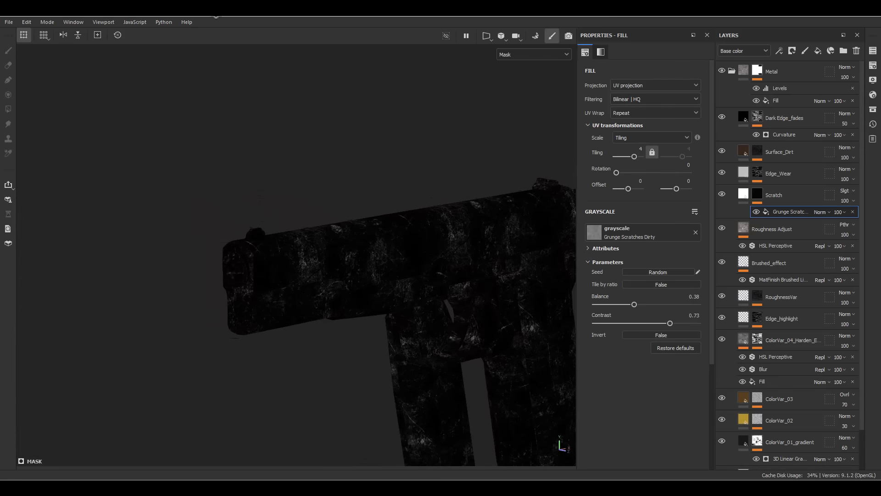
pyautogui.keyDown('alt'); pyautogui.moveTo(367, 275); pyautogui.dragTo(206, 266, button='middle'); pyautogui.keyUp('alt')
pyautogui.keyDown('alt'); pyautogui.moveTo(206, 267); pyautogui.dragTo(299, 257); pyautogui.keyUp('alt')
pyautogui.keyDown('alt'); pyautogui.moveTo(299, 257); pyautogui.dragTo(225, 229, button='right'); pyautogui.keyUp('alt')
pyautogui.keyDown('alt'); pyautogui.moveTo(225, 229); pyautogui.dragTo(422, 274, button='middle'); pyautogui.keyUp('alt')
pyautogui.keyDown('alt'); pyautogui.moveTo(422, 273); pyautogui.dragTo(440, 281); pyautogui.keyUp('alt')
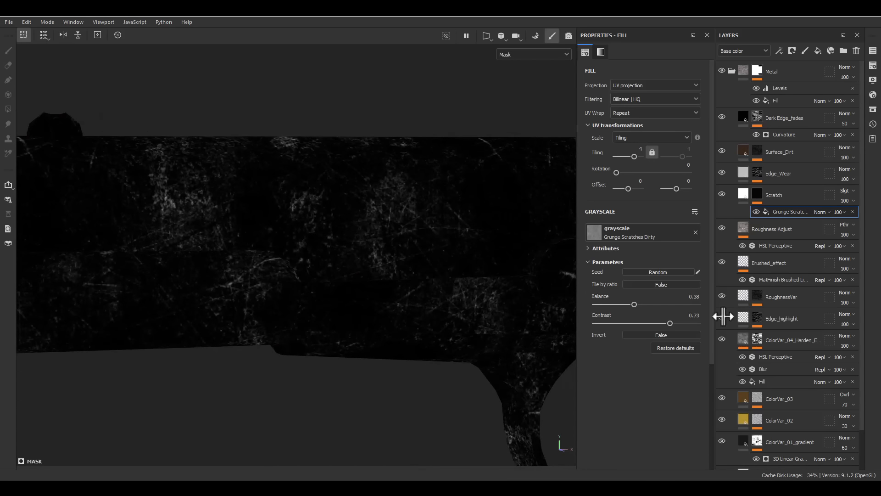
# - Add a second fill effect to the Scratch mask and assign the Grunge Wipe Brushed texture to it
pyautogui.rightClick(771, 211)
pyautogui.click(786, 362)
pyautogui.click(620, 233)
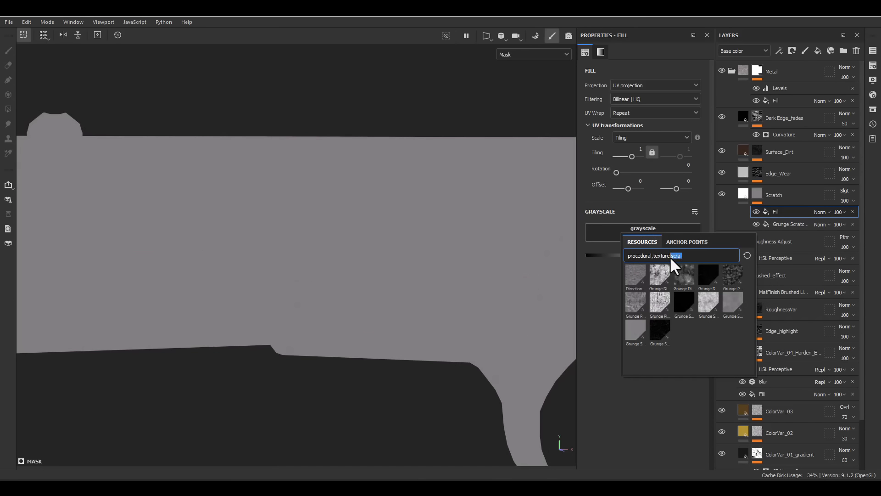
pyautogui.write('wipe')
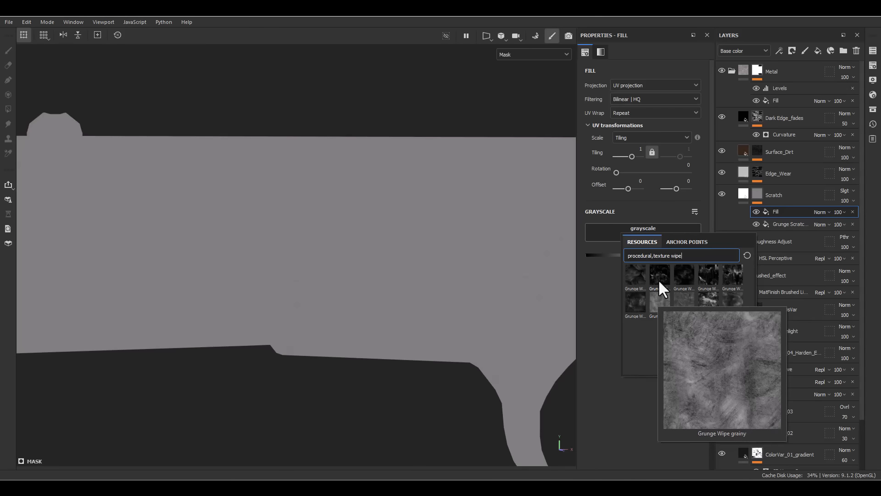
pyautogui.click(634, 278)
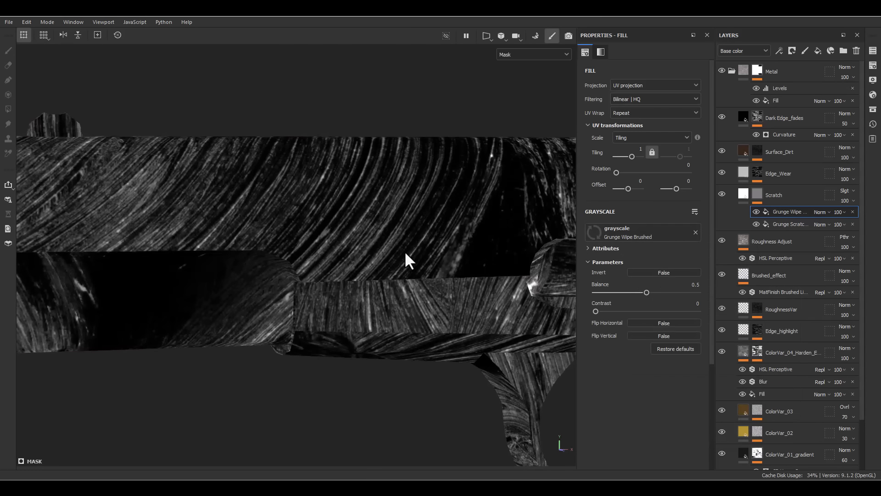
pyautogui.keyDown('alt'); pyautogui.moveTo(405, 252); pyautogui.dragTo(308, 37, button='right'); pyautogui.keyUp('alt')
# - Set the Grunge Wipe Brushed fill to tiling 5, balance 0.5 and contrast 0.61, with Linear dodge blending
pyautogui.click(641, 148)
pyautogui.write('5')
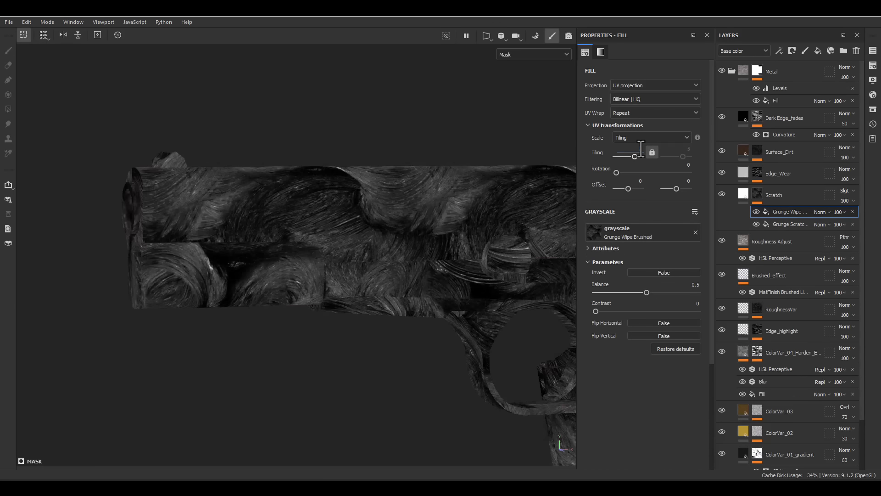
pyautogui.press('Return')
pyautogui.moveTo(624, 310); pyautogui.dragTo(645, 290)
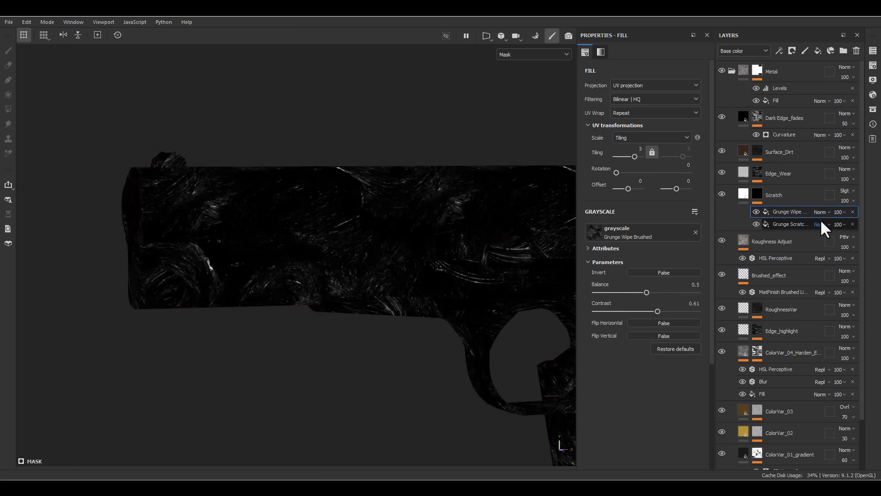
pyautogui.click(832, 133)
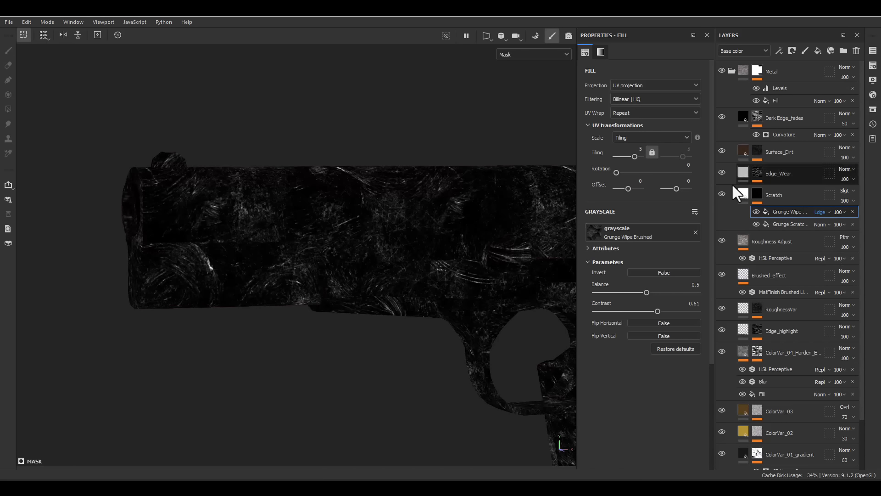
# - Examine the scratches on the slide and frame in material view, comparing the Scratch layer hidden and shown
pyautogui.keyDown('alt'); pyautogui.moveTo(427, 238); pyautogui.dragTo(443, 224); pyautogui.keyUp('alt')
pyautogui.press('m')
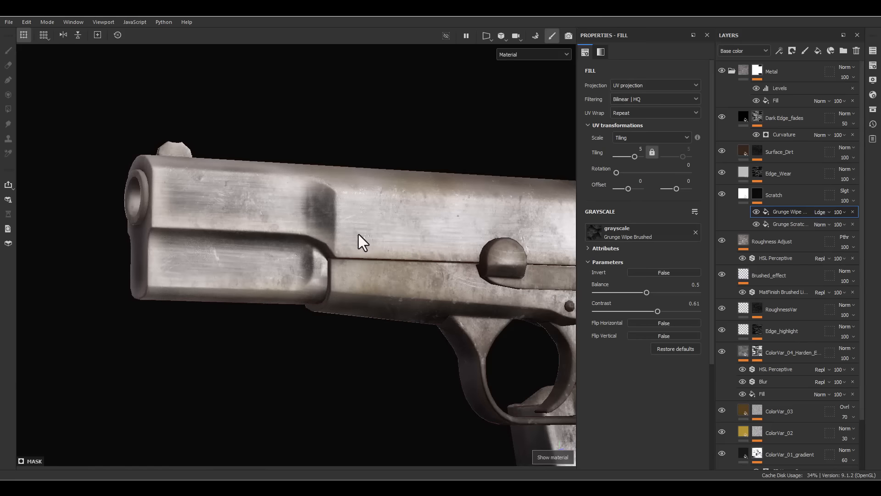
pyautogui.scroll(4, 328, 223)
pyautogui.keyDown('alt'); pyautogui.moveTo(484, 276); pyautogui.dragTo(482, 249, button='middle'); pyautogui.keyUp('alt')
pyautogui.scroll(-4, 482, 248)
pyautogui.keyDown('alt'); pyautogui.moveTo(380, 222); pyautogui.dragTo(162, 223, button='middle'); pyautogui.keyUp('alt')
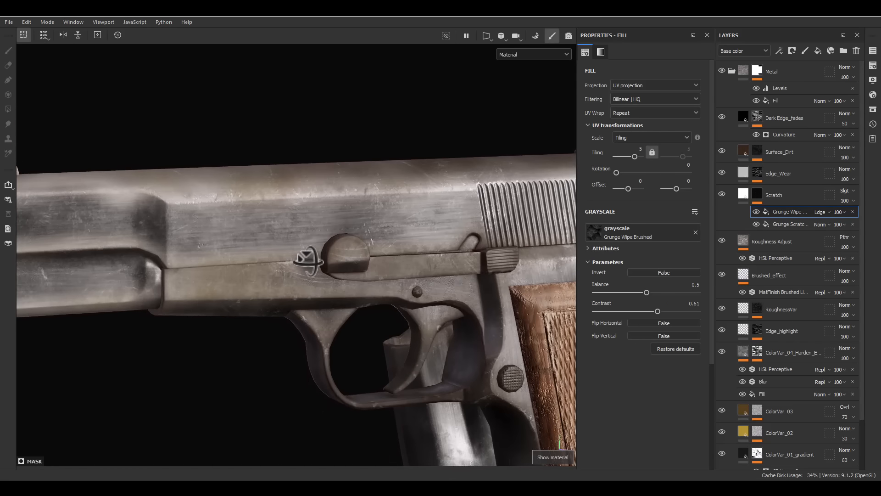
pyautogui.click(720, 193)
pyautogui.click(721, 193)
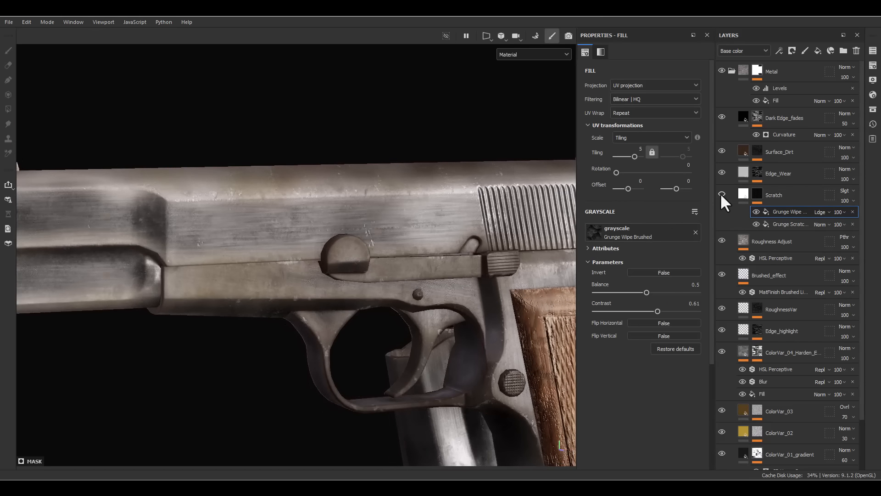
pyautogui.click(720, 192)
pyautogui.click(721, 193)
pyautogui.click(720, 193)
# - Set the Scratch layer's roughness value to 0.8
pyautogui.click(738, 195)
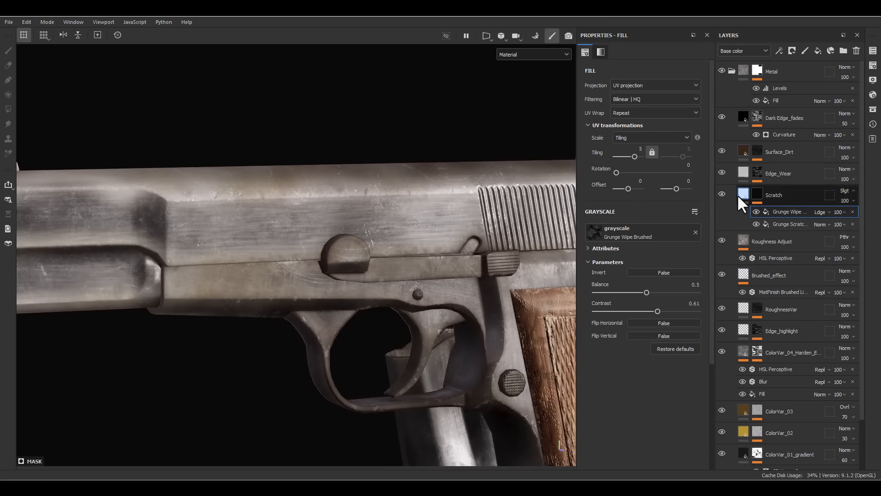
pyautogui.moveTo(636, 393); pyautogui.dragTo(669, 384)
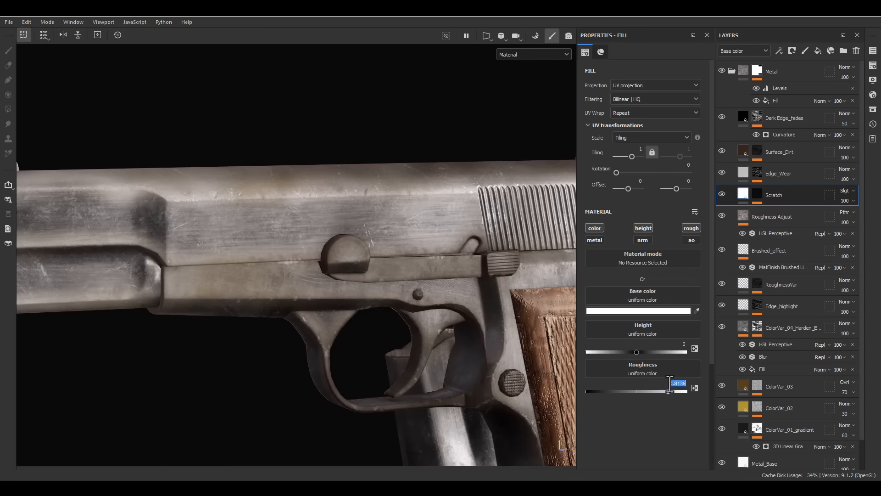
pyautogui.write('0.8')
pyautogui.press('Return')
pyautogui.keyDown('alt'); pyautogui.moveTo(549, 383); pyautogui.dragTo(291, 315); pyautogui.keyUp('alt')
pyautogui.keyDown('alt'); pyautogui.moveTo(307, 255); pyautogui.dragTo(400, 289); pyautogui.keyUp('alt')
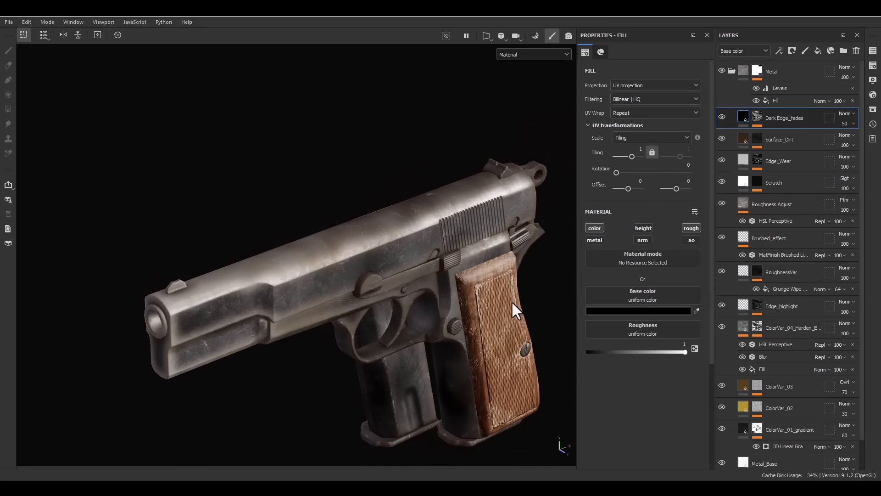
# - Compare the metal with and without the Dark Edge_fades layer, and set that layer's roughness channel opacity to 17
pyautogui.keyDown('alt'); pyautogui.moveTo(345, 338); pyautogui.dragTo(411, 262); pyautogui.keyUp('alt')
pyautogui.click(722, 117)
pyautogui.click(721, 117)
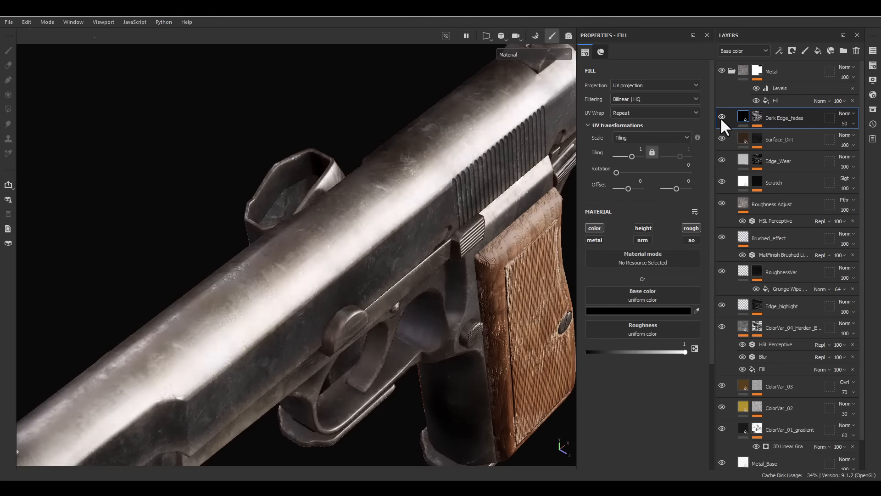
pyautogui.click(721, 117)
pyautogui.click(721, 117)
pyautogui.keyDown('alt'); pyautogui.moveTo(515, 285); pyautogui.dragTo(443, 277); pyautogui.keyUp('alt')
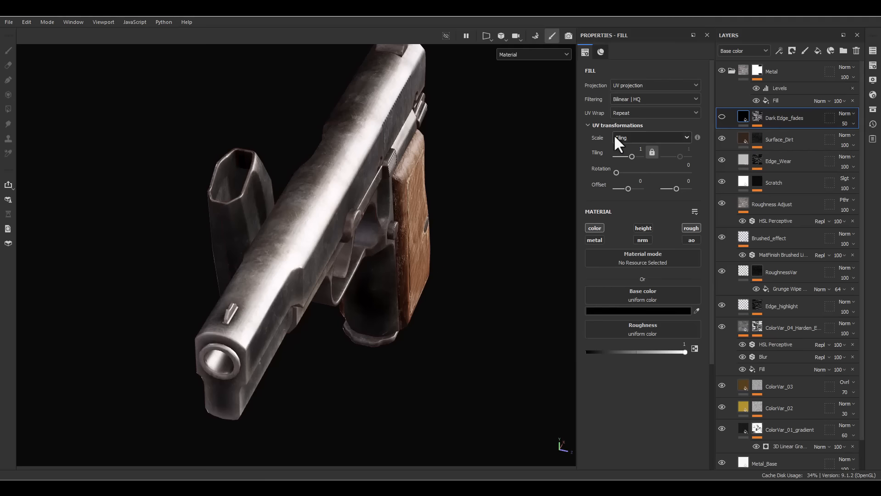
pyautogui.click(723, 113)
pyautogui.click(735, 49)
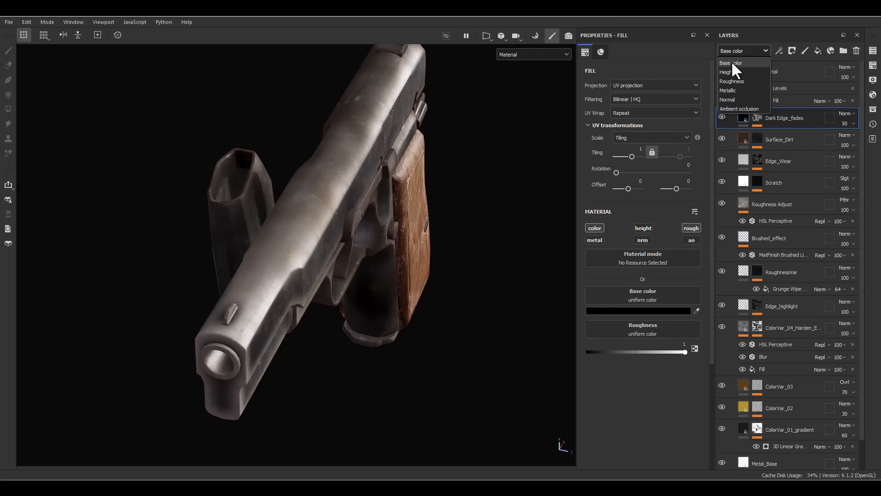
pyautogui.click(739, 82)
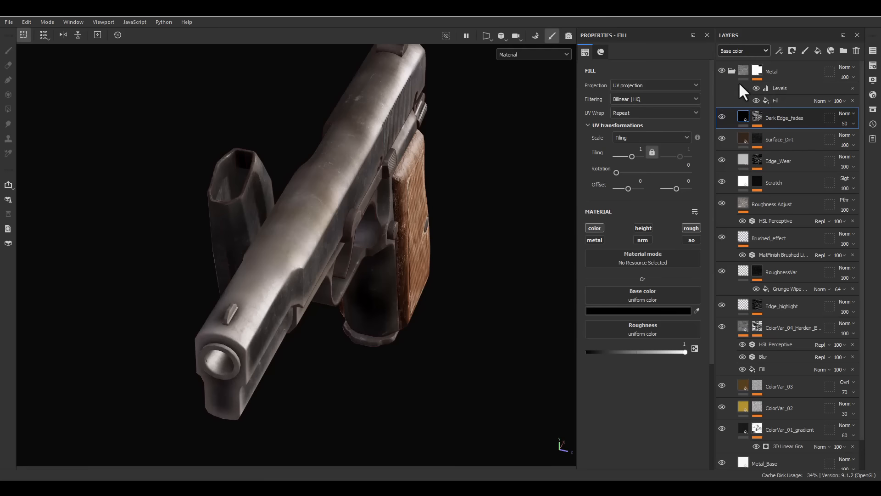
pyautogui.click(852, 140)
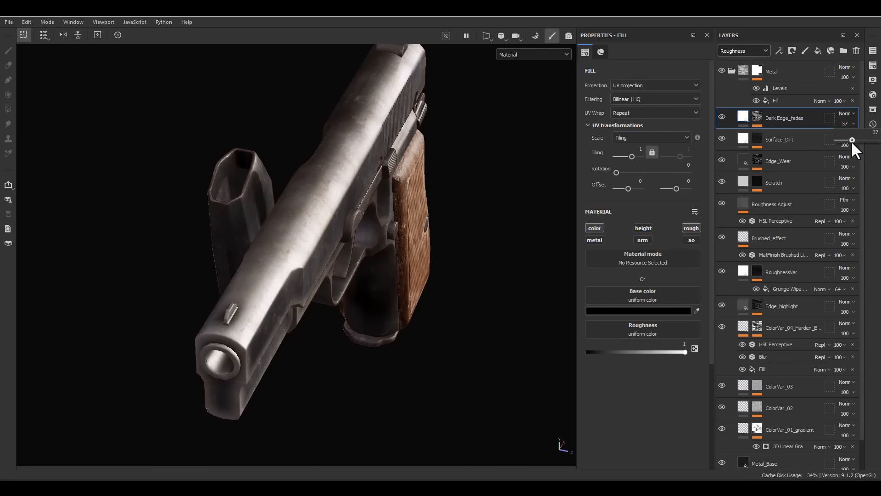
pyautogui.moveTo(849, 141); pyautogui.dragTo(844, 145)
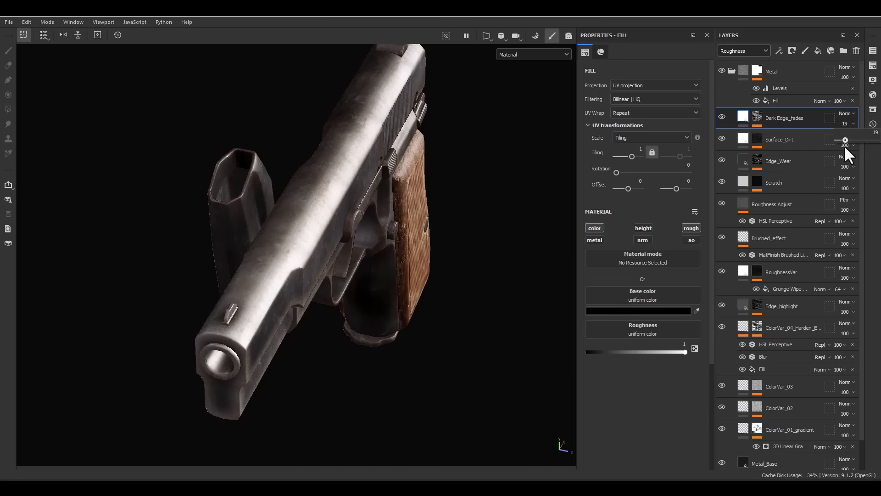
pyautogui.keyDown('alt'); pyautogui.moveTo(227, 260); pyautogui.dragTo(401, 236); pyautogui.keyUp('alt')
pyautogui.keyDown('alt'); pyautogui.moveTo(401, 236); pyautogui.dragTo(455, 300, button='right'); pyautogui.keyUp('alt')
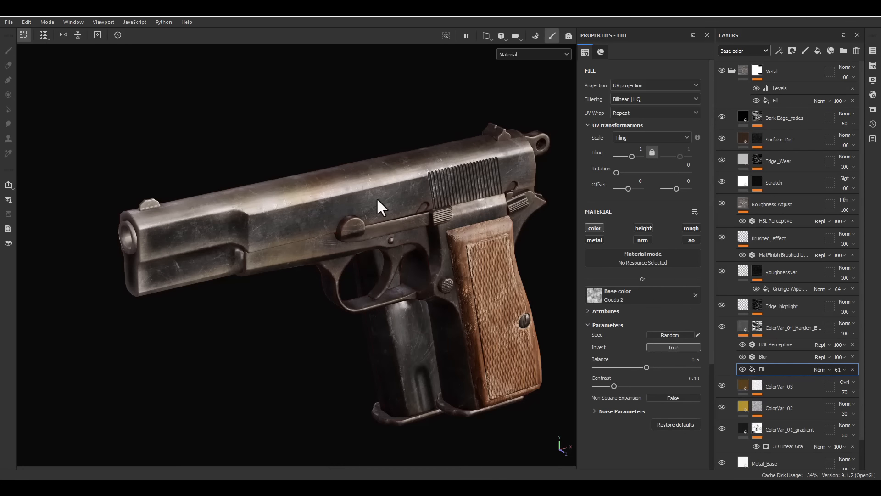
# - Check the RoughnessVar layer's effect on the metal and set its roughness channel opacity to 42
pyautogui.keyDown('alt'); pyautogui.moveTo(231, 119); pyautogui.dragTo(425, 210, button='right'); pyautogui.keyUp('alt')
pyautogui.keyDown('alt'); pyautogui.moveTo(425, 210); pyautogui.dragTo(393, 163); pyautogui.keyUp('alt')
pyautogui.click(722, 271)
pyautogui.click(722, 271)
pyautogui.click(722, 271)
pyautogui.click(722, 270)
pyautogui.click(743, 49)
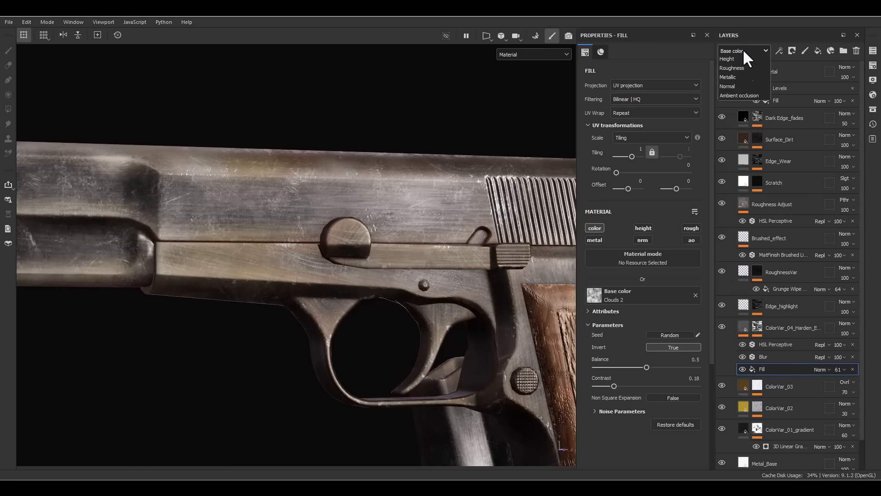
pyautogui.click(732, 79)
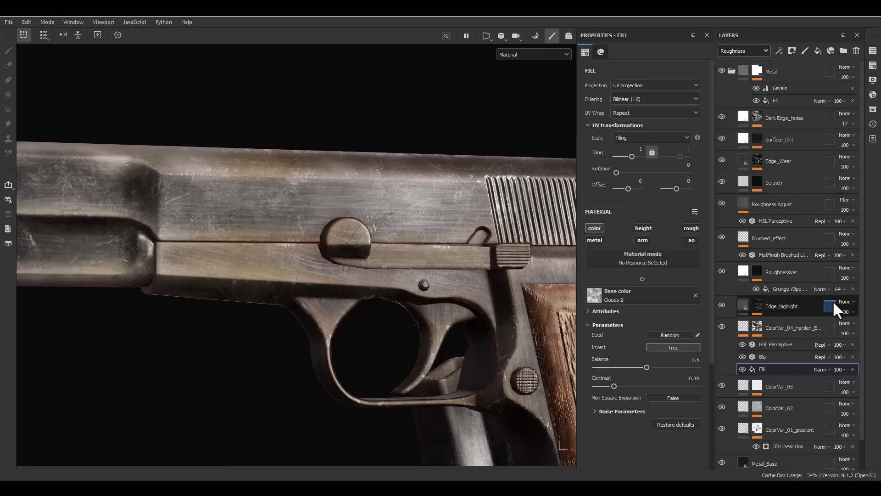
pyautogui.click(846, 279)
pyautogui.click(851, 291)
pyautogui.moveTo(851, 289)
pyautogui.mouseDown()
pyautogui.moveTo(842, 294)
pyautogui.moveTo(853, 290)
pyautogui.mouseUp()
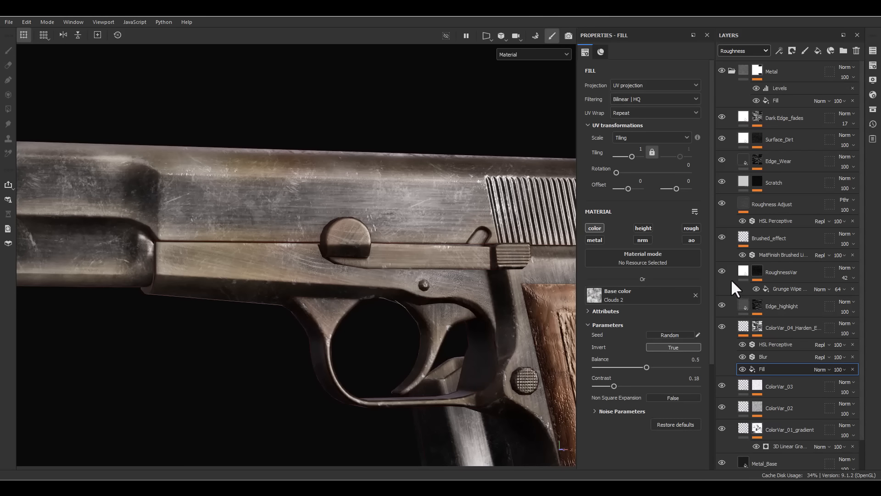
# - Check the Edge_Wear and Scratch layers' effect and set the Scratch layer's roughness channel opacity to 25
pyautogui.click(721, 163)
pyautogui.click(719, 182)
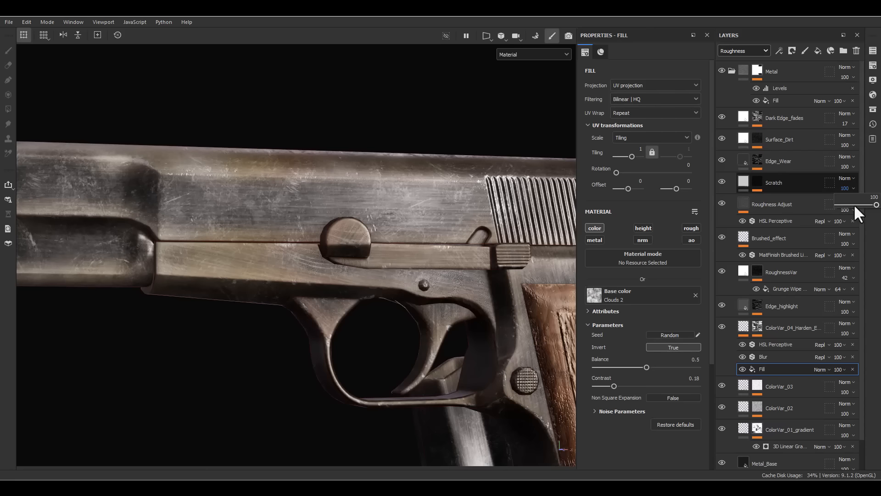
pyautogui.click(850, 205)
pyautogui.moveTo(835, 216); pyautogui.dragTo(847, 217)
pyautogui.keyDown('alt'); pyautogui.moveTo(220, 205); pyautogui.dragTo(269, 132); pyautogui.keyUp('alt')
pyautogui.scroll(-3, 269, 132)
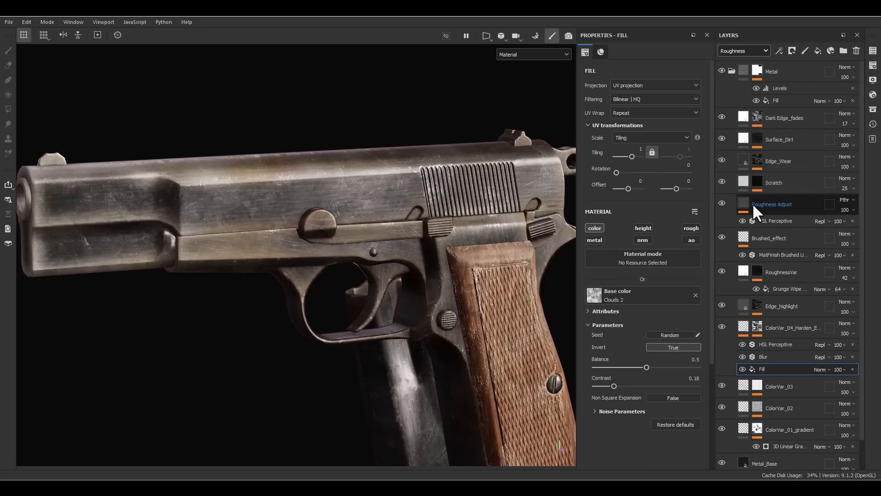
# - Set the opacity of the metal edge wear generator in the Edge_Wear layer's mask to 74
pyautogui.click(764, 161)
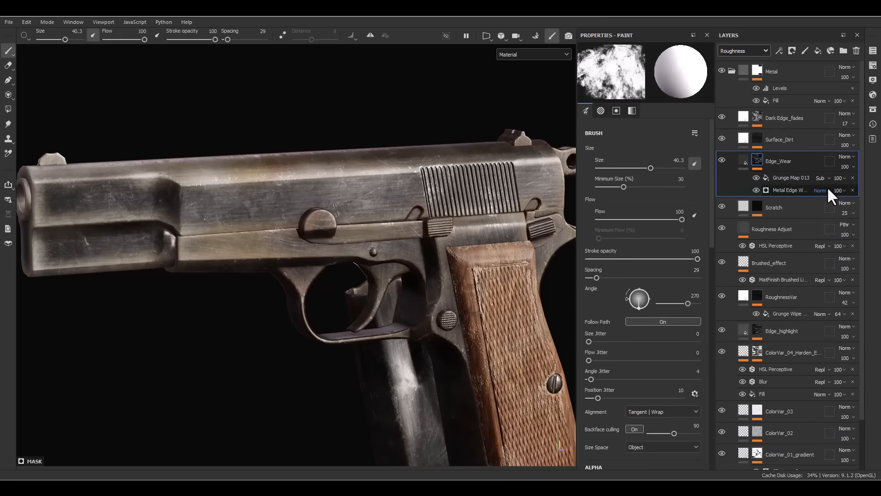
pyautogui.click(837, 190)
pyautogui.moveTo(861, 206)
pyautogui.mouseDown()
pyautogui.moveTo(844, 207)
pyautogui.moveTo(863, 208)
pyautogui.mouseUp()
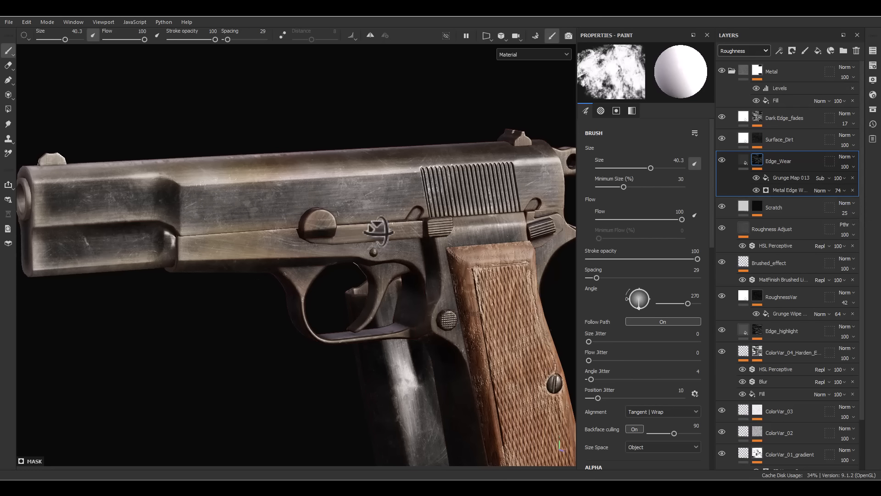
pyautogui.keyDown('alt'); pyautogui.moveTo(377, 229); pyautogui.dragTo(338, 44, button='right'); pyautogui.keyUp('alt')
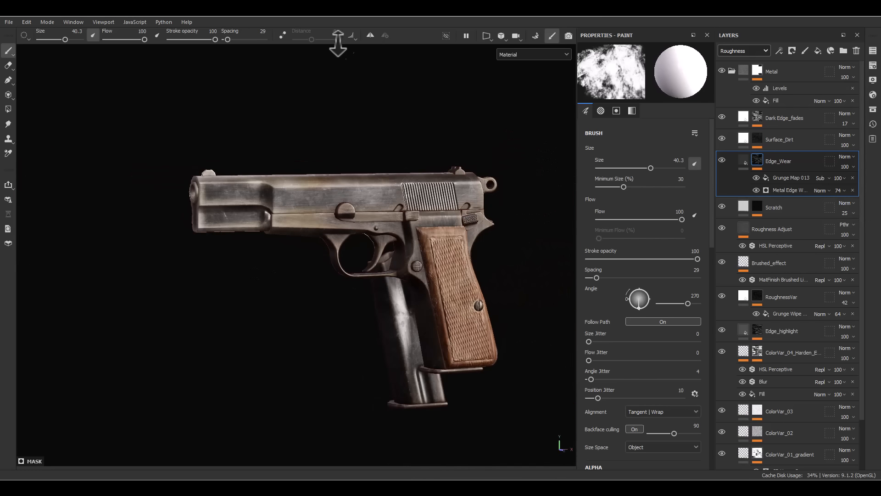
# - Collapse the Metal folder and add a fill layer named Dirt above it
pyautogui.click(740, 161)
pyautogui.click(739, 71)
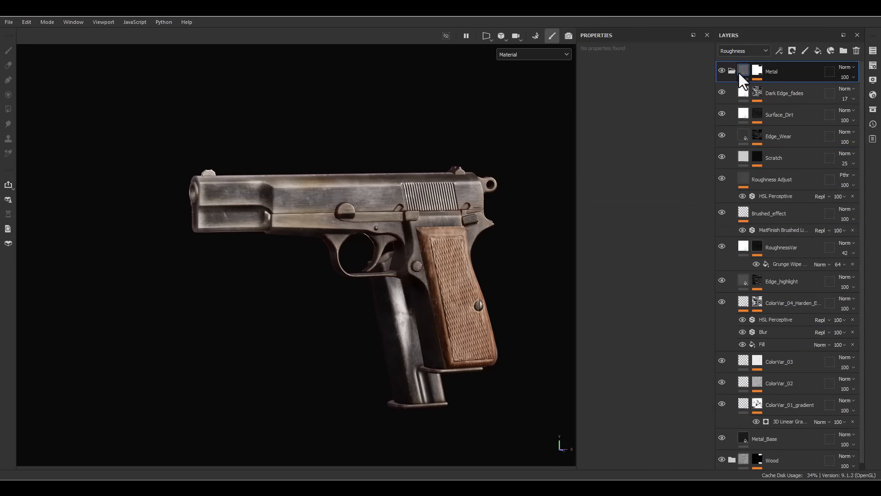
pyautogui.click(731, 70)
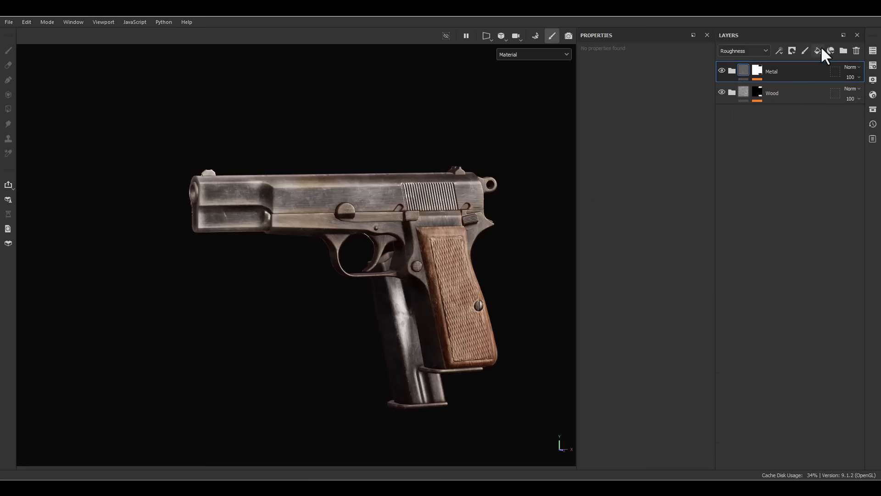
pyautogui.click(819, 49)
pyautogui.doubleClick(762, 72)
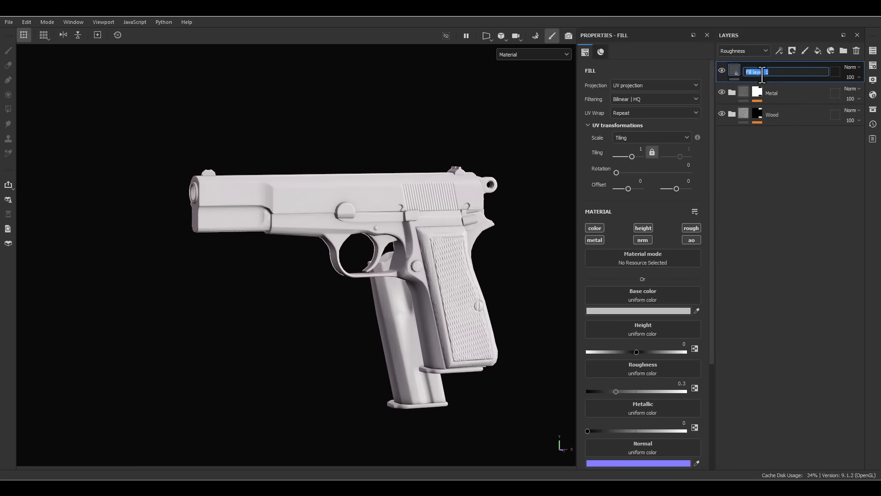
pyautogui.write('Dirt')
pyautogui.press('Return')
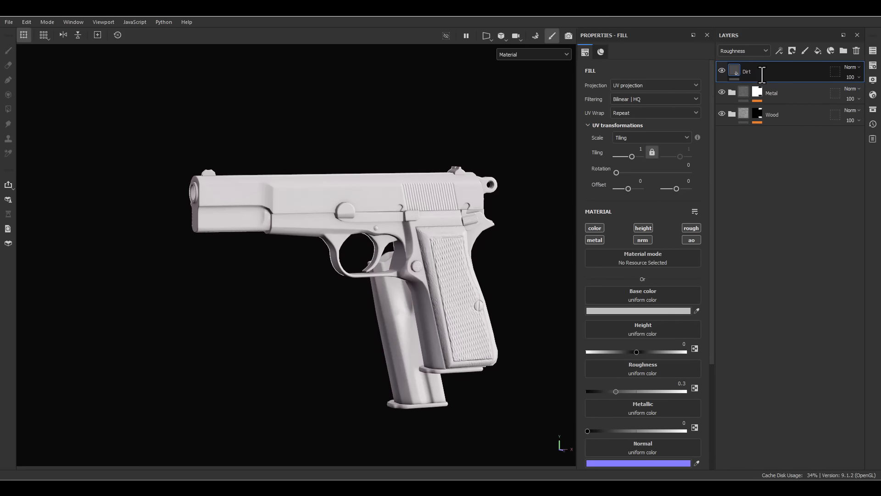
# - Give the Dirt layer a black mask with a Dirt generator, and switch the layer stack to the Base color channel
pyautogui.rightClick(762, 71)
pyautogui.click(761, 87)
pyautogui.click(740, 51)
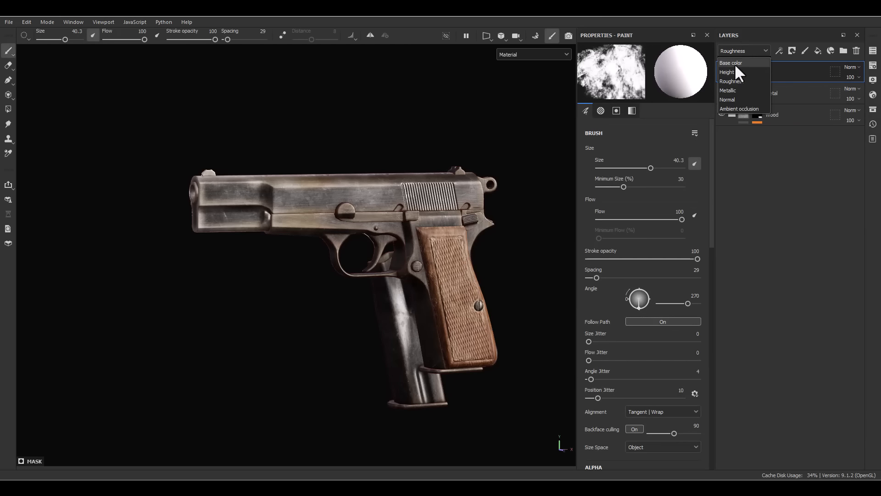
pyautogui.click(734, 63)
pyautogui.rightClick(745, 64)
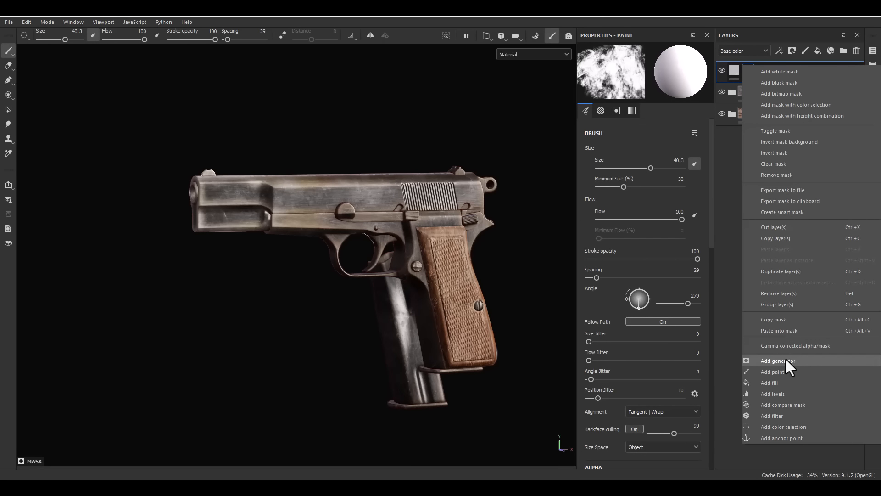
pyautogui.click(783, 360)
pyautogui.click(667, 75)
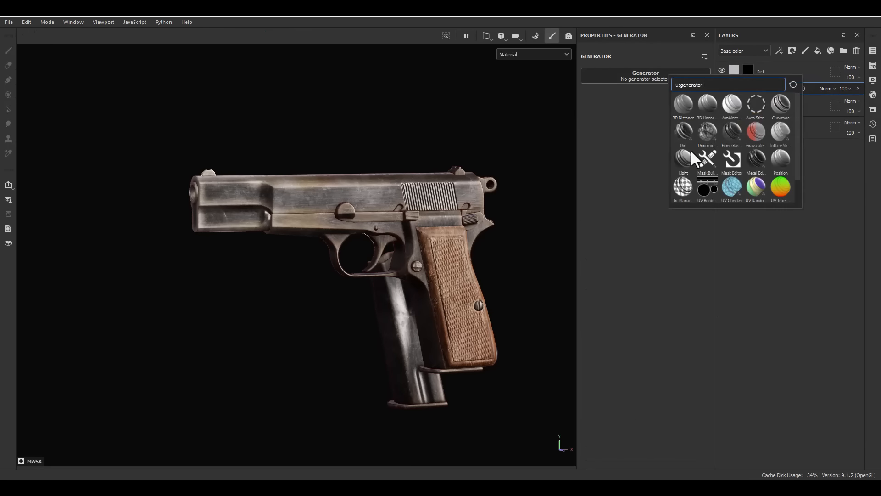
pyautogui.click(683, 131)
# - Inspect the Dirt layer's mask, set the generator's Dirt Level to 0.74, and return to the material display
pyautogui.keyDown('alt'); pyautogui.click(749, 69); pyautogui.keyUp('alt')
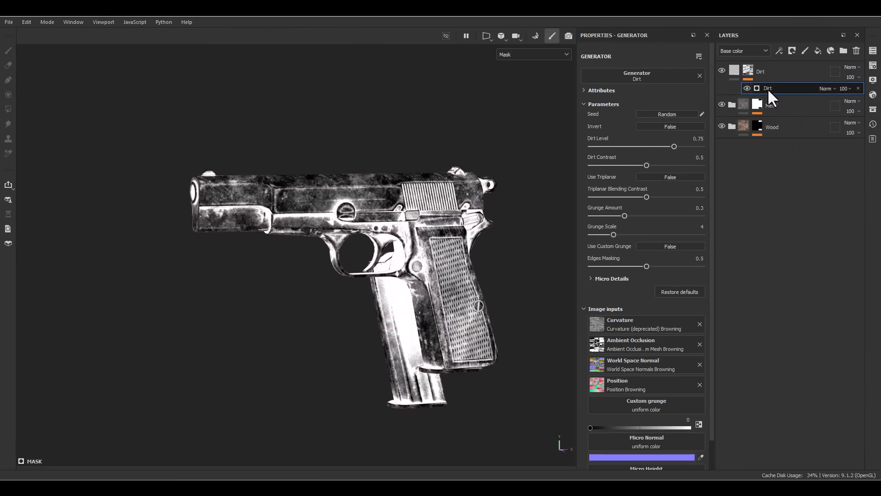
pyautogui.moveTo(674, 146)
pyautogui.mouseDown()
pyautogui.moveTo(659, 147)
pyautogui.moveTo(673, 147)
pyautogui.mouseUp()
pyautogui.press('m')
pyautogui.scroll(8, 492, 252)
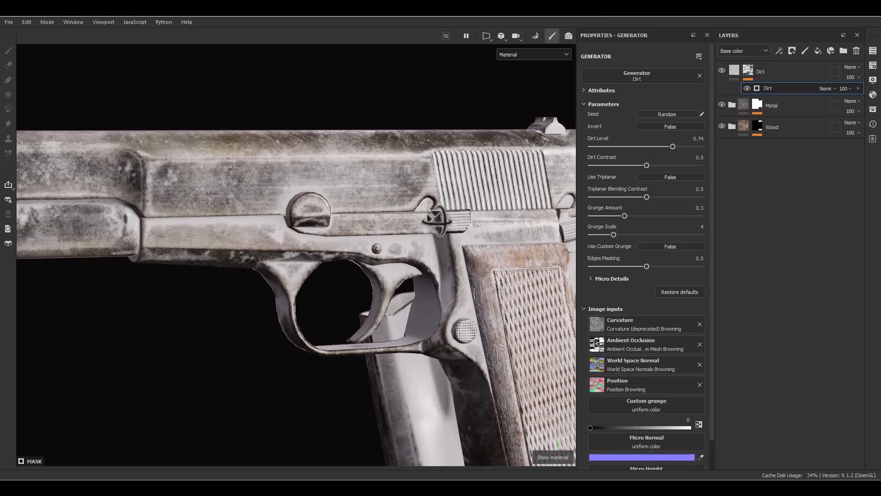
# - Limit the Dirt fill to the color and roughness channels and set its roughness to 0.5
pyautogui.click(734, 70)
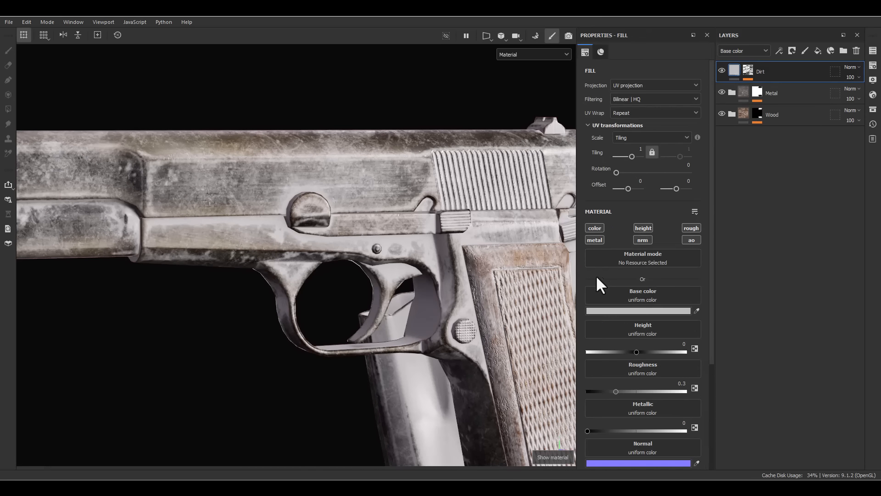
pyautogui.keyDown('alt'); pyautogui.click(598, 229); pyautogui.keyUp('alt')
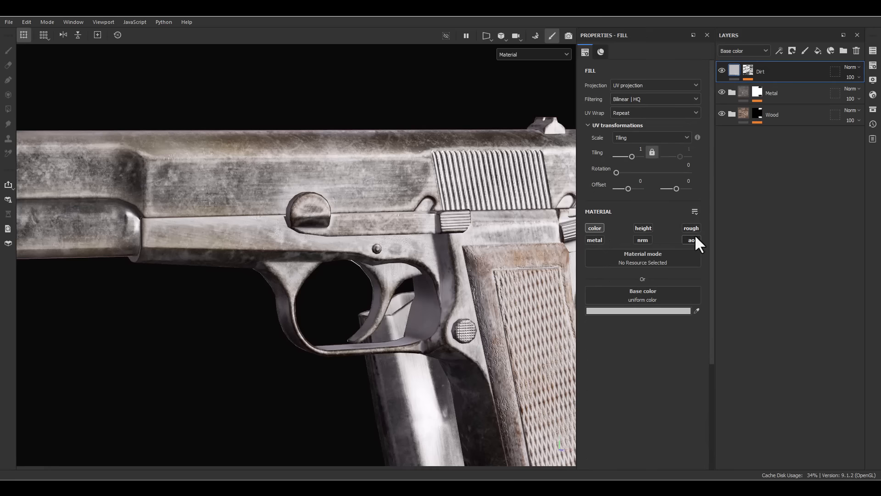
pyautogui.click(695, 231)
pyautogui.click(682, 344)
pyautogui.write('.5')
pyautogui.press('Return')
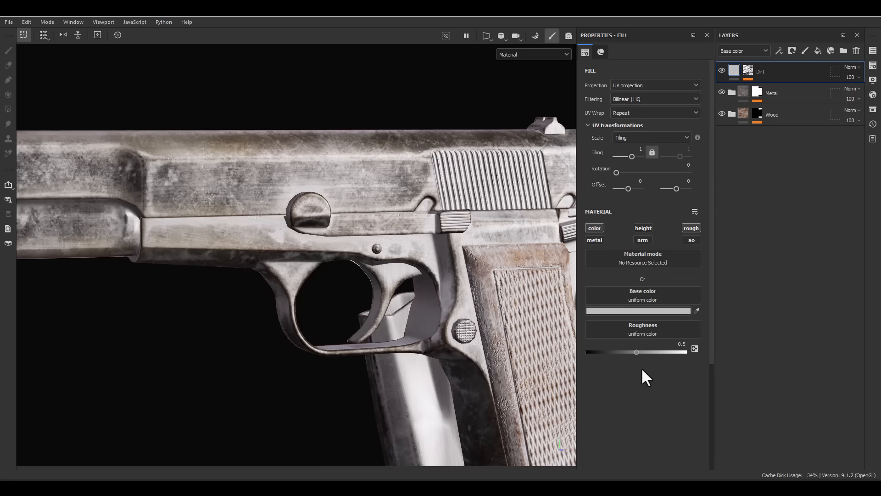
# - Set the Dirt fill's base color to dark gray 232323
pyautogui.click(643, 311)
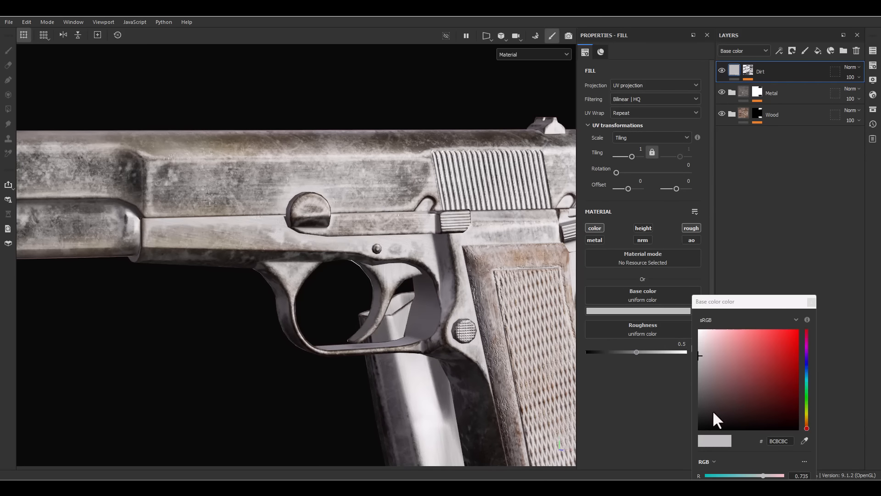
pyautogui.moveTo(714, 410); pyautogui.dragTo(674, 416)
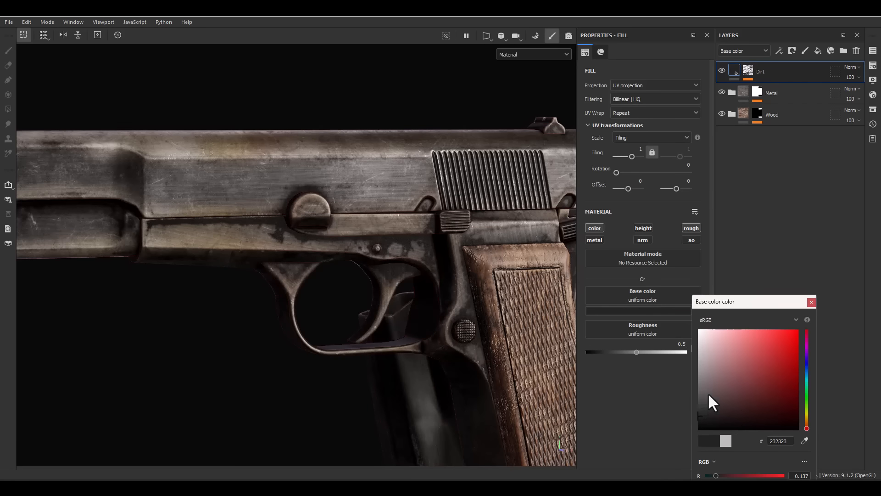
pyautogui.click(811, 302)
# - Blend the Dirt layer's base color as Soft light at 50 opacity and compare the pistol with and without the layer
pyautogui.click(852, 67)
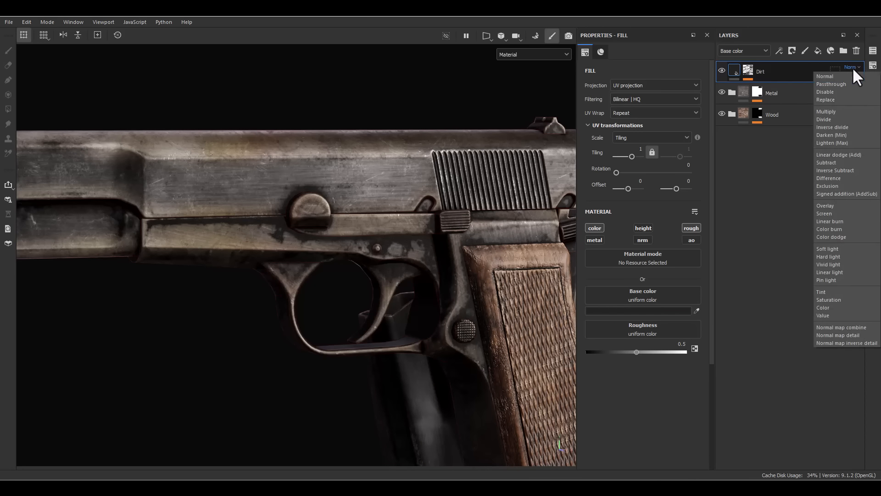
pyautogui.click(839, 246)
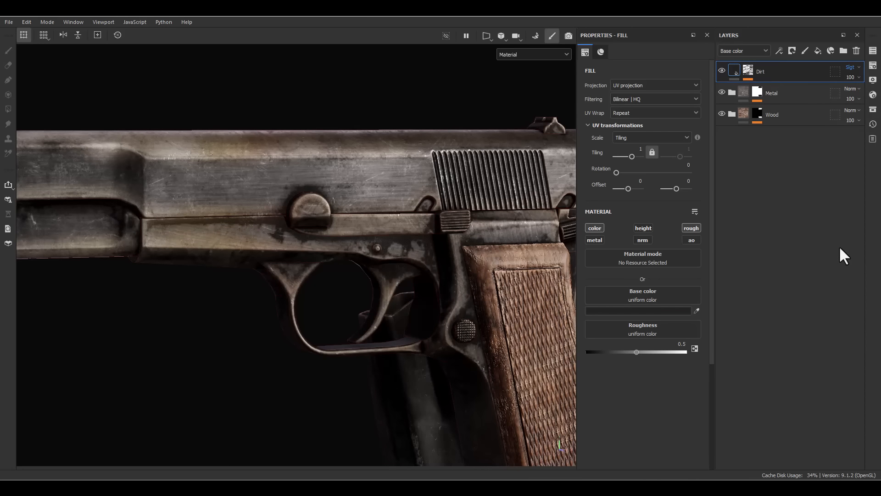
pyautogui.click(857, 77)
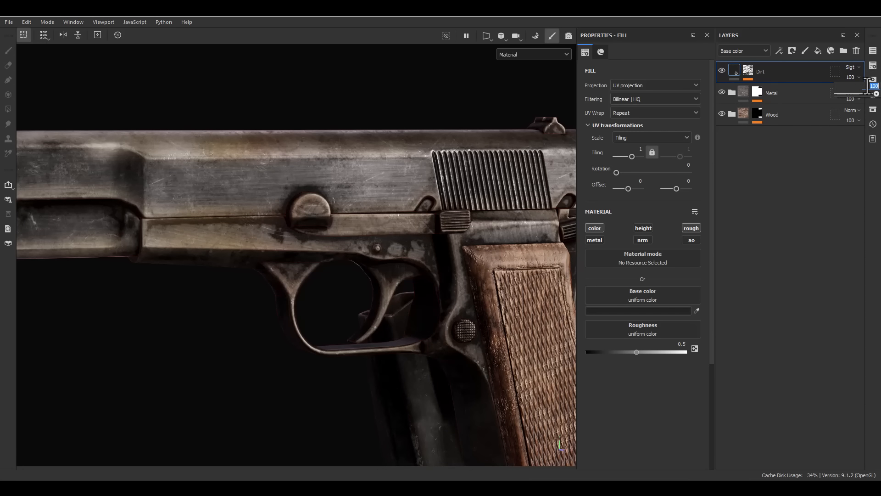
pyautogui.write('50')
pyautogui.press('Return')
pyautogui.keyDown('alt'); pyautogui.moveTo(242, 105); pyautogui.dragTo(321, 290); pyautogui.keyUp('alt')
pyautogui.scroll(-5, 321, 290)
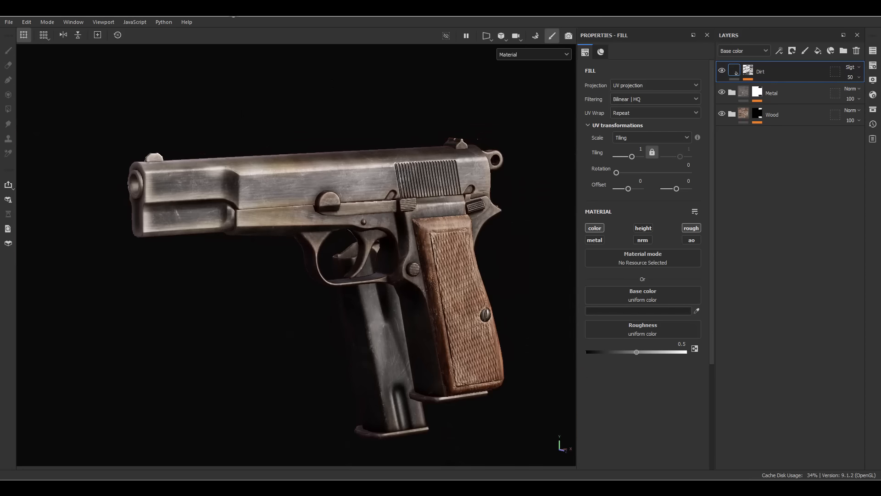
pyautogui.click(723, 71)
pyautogui.click(723, 72)
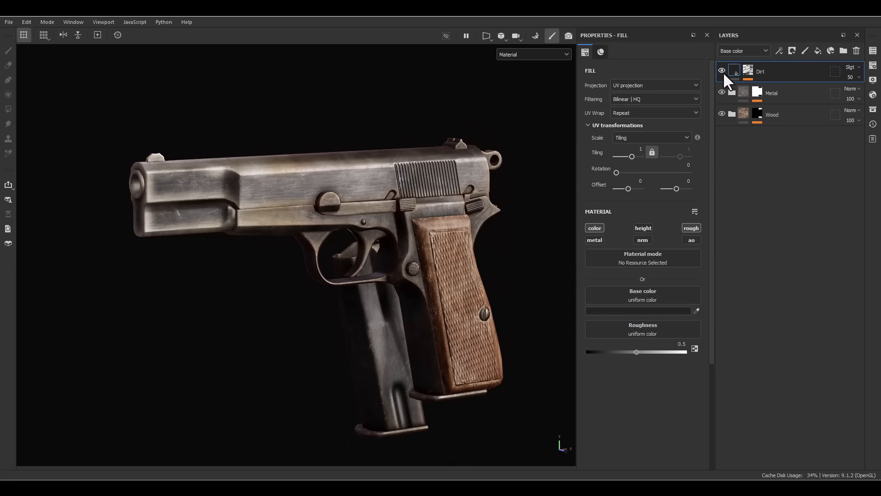
pyautogui.click(722, 67)
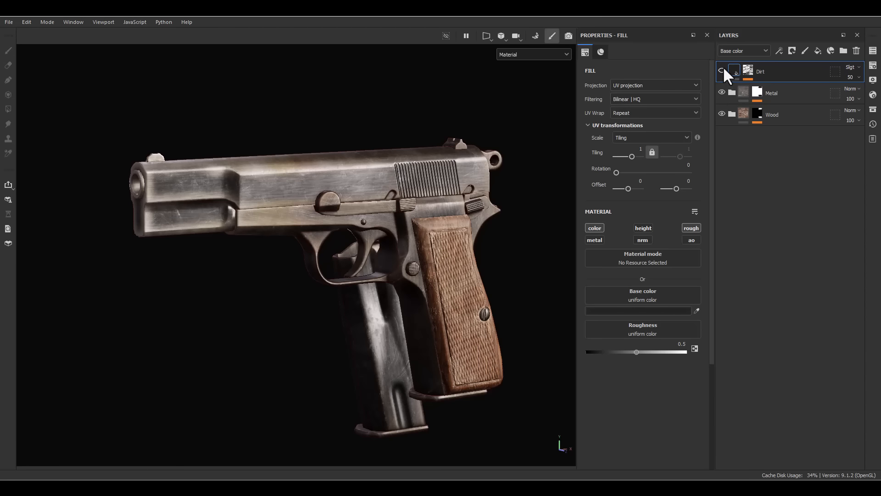
pyautogui.click(722, 67)
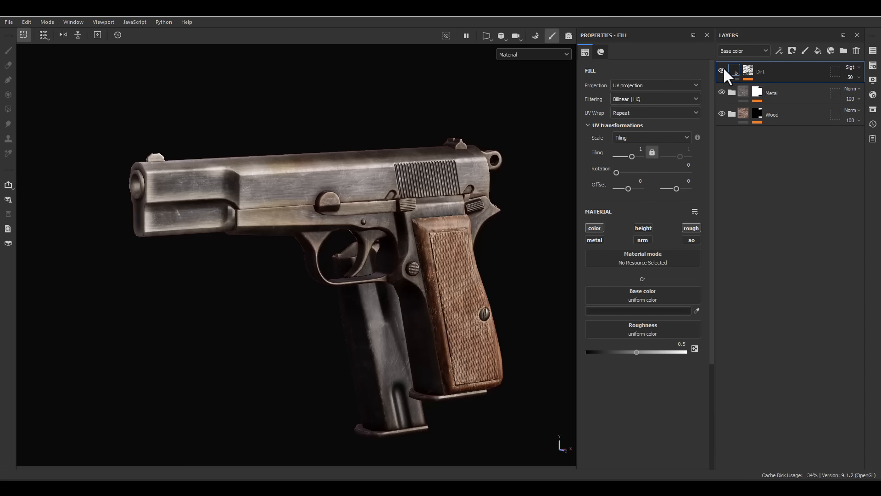
# - Add a paint layer named Sharpen above the Dirt layer and set its base color blending mode to Passthrough
pyautogui.click(806, 50)
pyautogui.doubleClick(765, 71)
pyautogui.write('S')
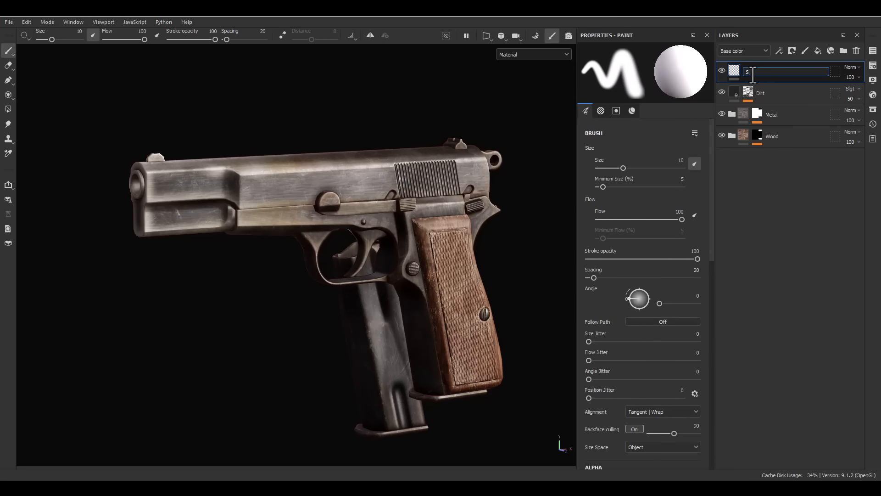
pyautogui.write('larpnen')
pyautogui.press('Return')
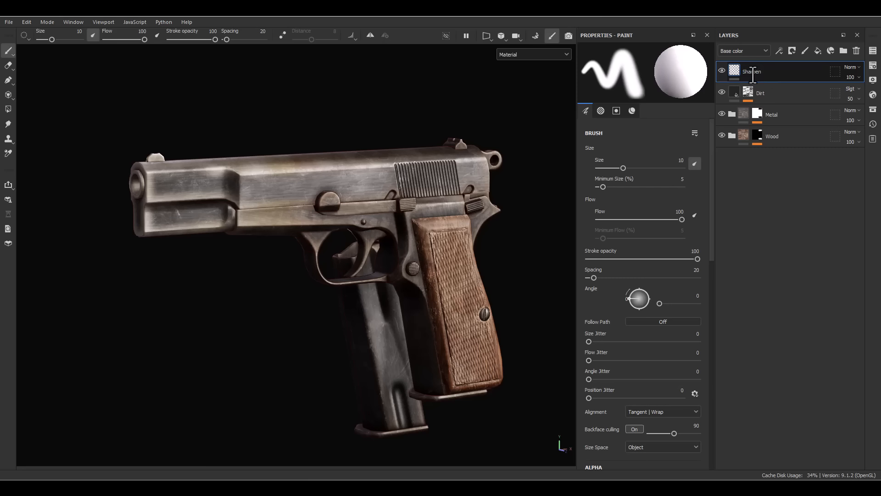
pyautogui.click(848, 67)
pyautogui.click(841, 82)
# - Add a Sharpen filter to the Sharpen layer with a Sharpen Intensity of 0.5
pyautogui.rightClick(756, 67)
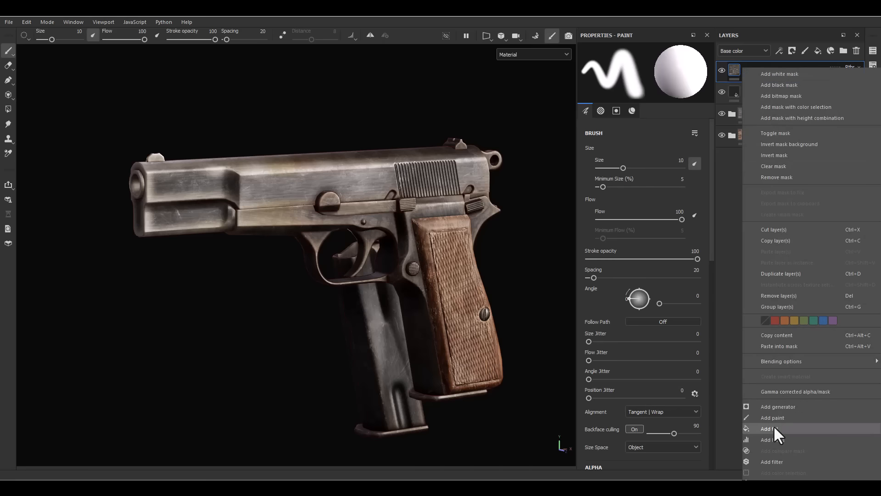
pyautogui.click(773, 461)
pyautogui.click(643, 88)
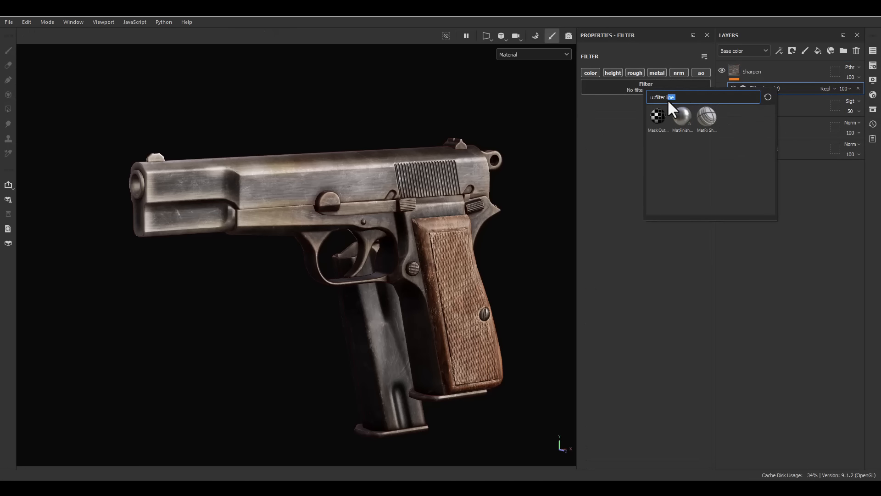
pyautogui.write('shar')
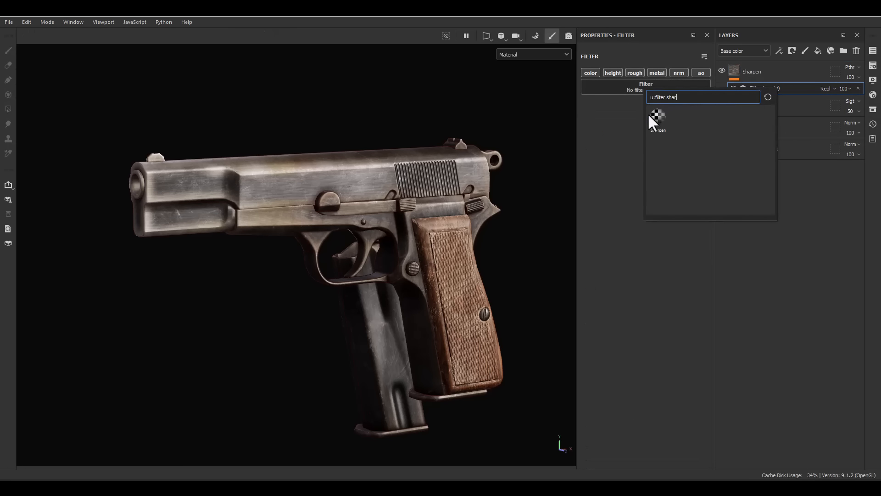
pyautogui.click(658, 143)
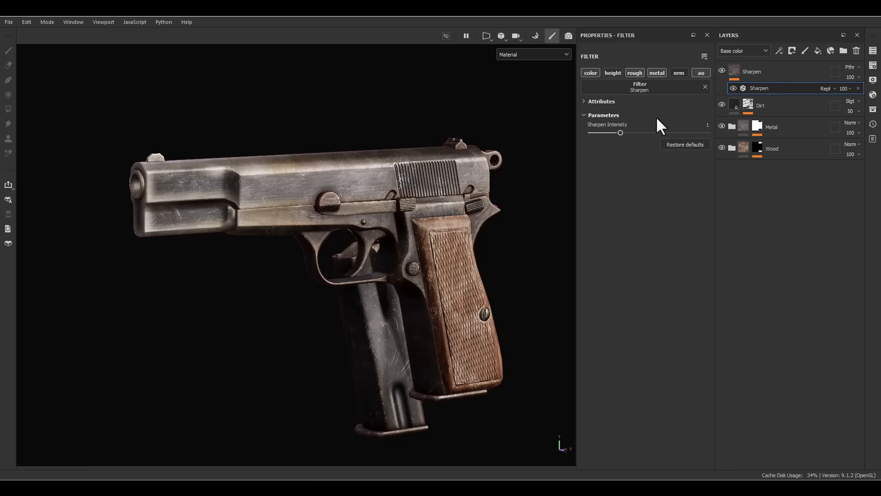
pyautogui.click(693, 123)
pyautogui.write('0.5')
pyautogui.press('Return')
# - Examine the sharpened metal and wood textures on the pistol from several angles and distances
pyautogui.scroll(3, 267, 288)
pyautogui.keyDown('alt'); pyautogui.moveTo(268, 288); pyautogui.dragTo(342, 261); pyautogui.keyUp('alt')
pyautogui.scroll(-2, 341, 261)
pyautogui.keyDown('alt'); pyautogui.moveTo(341, 262); pyautogui.dragTo(369, 184, button='middle'); pyautogui.keyUp('alt')
pyautogui.keyDown('alt'); pyautogui.moveTo(370, 184); pyautogui.dragTo(454, 238); pyautogui.keyUp('alt')
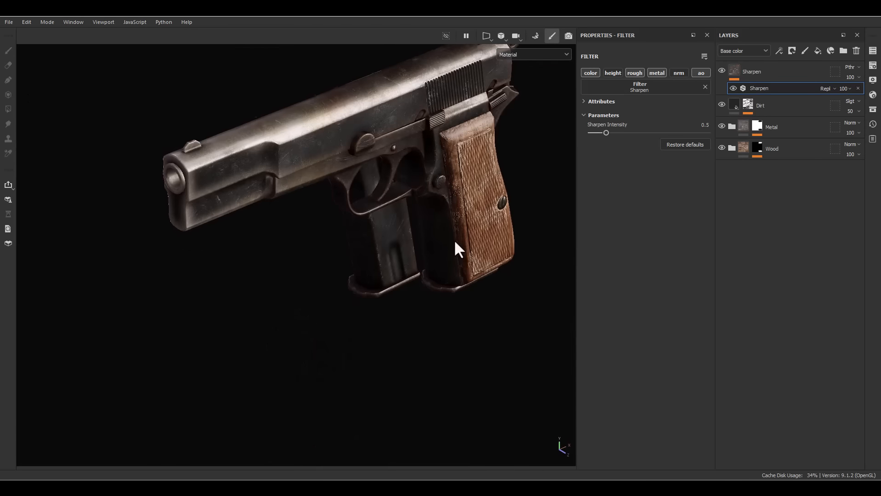
pyautogui.keyDown('alt'); pyautogui.moveTo(422, 138); pyautogui.dragTo(417, 244, button='middle'); pyautogui.keyUp('alt')
pyautogui.keyDown('alt'); pyautogui.moveTo(416, 242); pyautogui.dragTo(475, 237); pyautogui.keyUp('alt')
pyautogui.keyDown('shift'); pyautogui.moveTo(475, 237); pyautogui.dragTo(454, 239, button='right'); pyautogui.keyUp('shift')
pyautogui.keyDown('alt'); pyautogui.moveTo(454, 239); pyautogui.dragTo(437, 220); pyautogui.keyUp('alt')
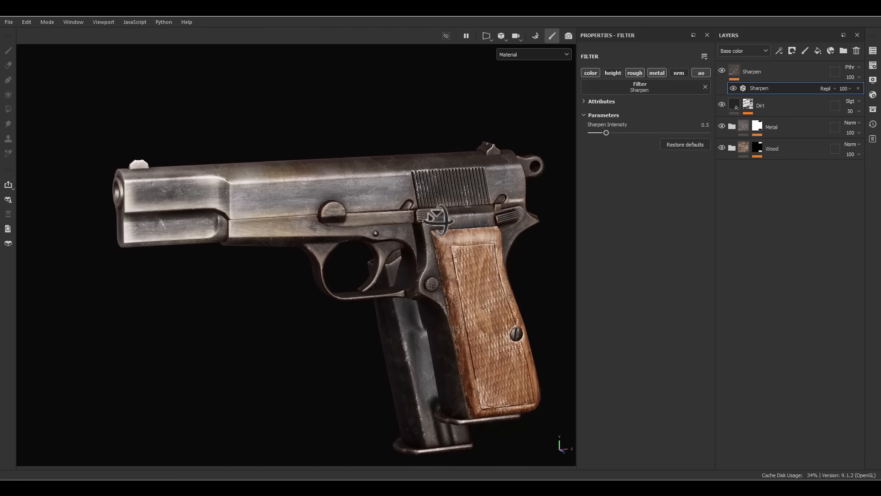
# - Expand the Metal folder and hide all of its layers above Metal_Base to view the base metal alone
pyautogui.click(733, 125)
pyautogui.scroll(-2, 722, 172)
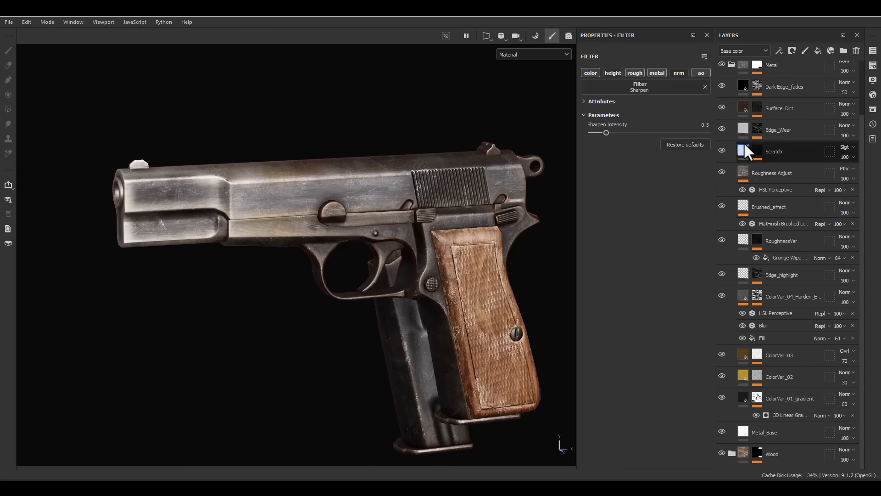
pyautogui.click(722, 397)
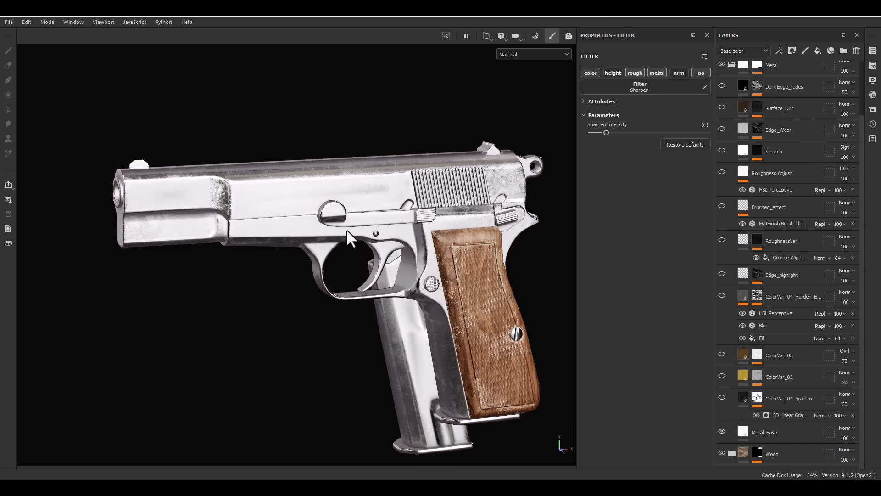
# - Turn the ColorVar_01_gradient and ColorVar_02 layers back on to check their effect on the base metal
pyautogui.click(722, 397)
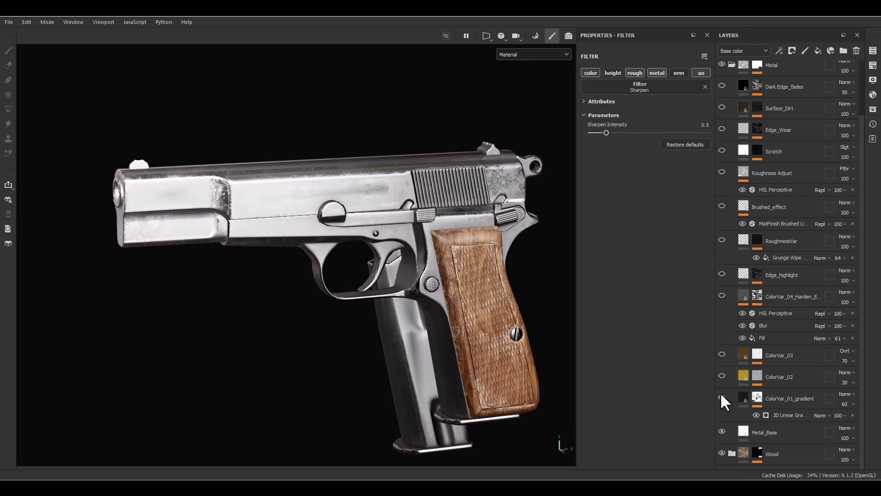
pyautogui.keyDown('alt'); pyautogui.moveTo(434, 232); pyautogui.dragTo(391, 235); pyautogui.keyUp('alt')
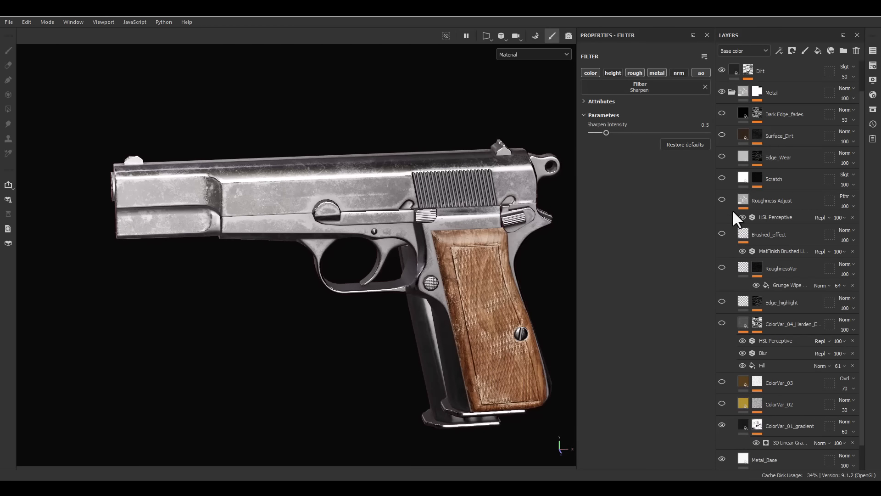
pyautogui.click(722, 376)
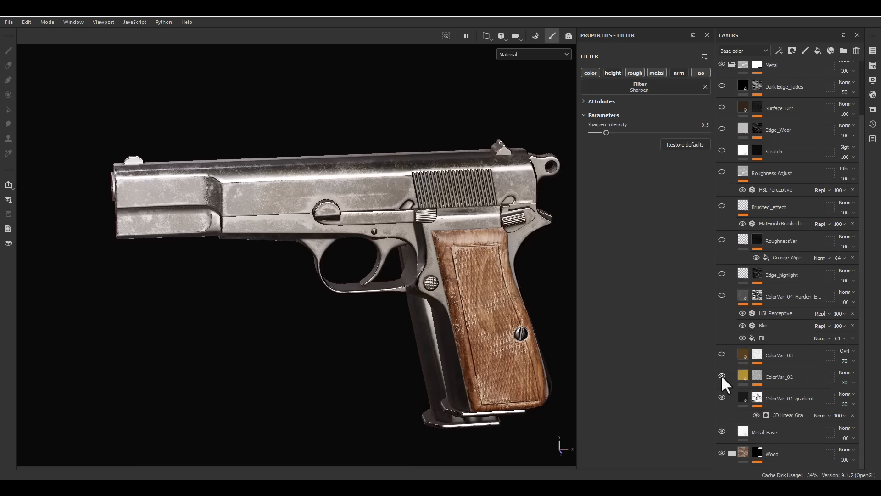
pyautogui.click(722, 376)
pyautogui.click(721, 376)
pyautogui.scroll(3, 753, 127)
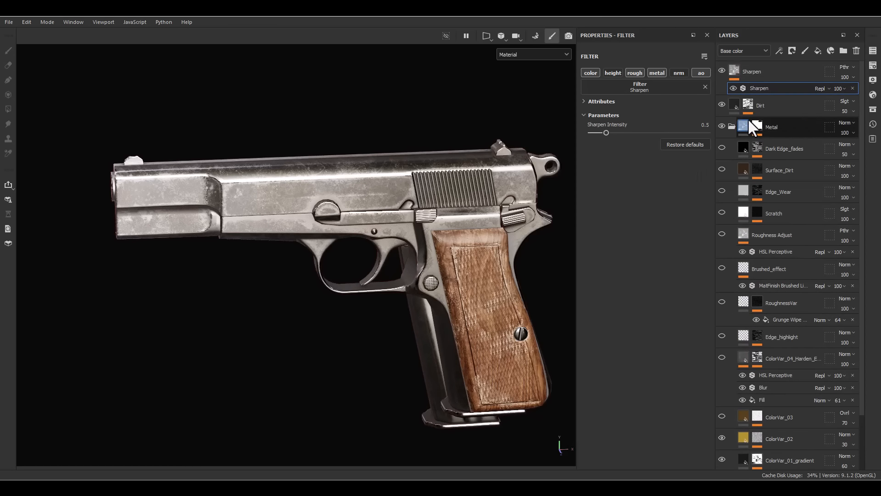
# - Hide the overall Dirt layer and turn on the ColorVar_03 layer in the Metal folder
pyautogui.click(721, 106)
pyautogui.keyDown('alt'); pyautogui.moveTo(434, 285); pyautogui.dragTo(456, 232); pyautogui.keyUp('alt')
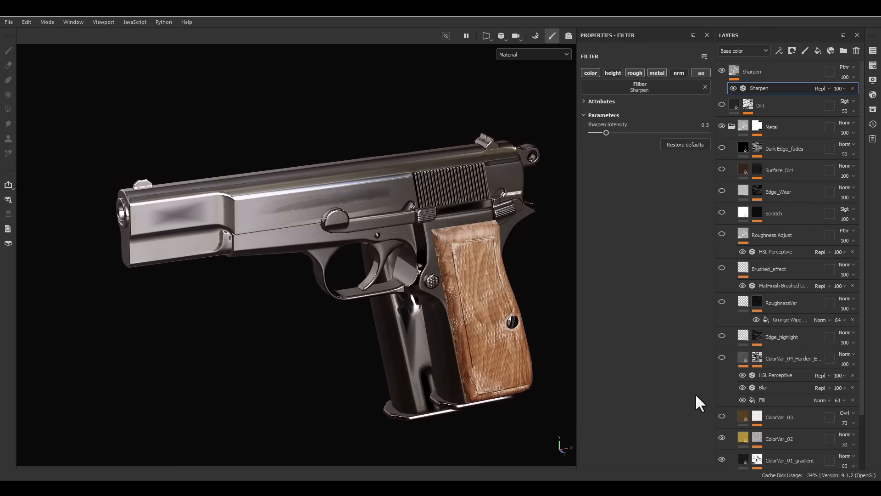
pyautogui.click(722, 417)
pyautogui.click(721, 418)
pyautogui.keyDown('alt'); pyautogui.moveTo(507, 296); pyautogui.dragTo(491, 262); pyautogui.keyUp('alt')
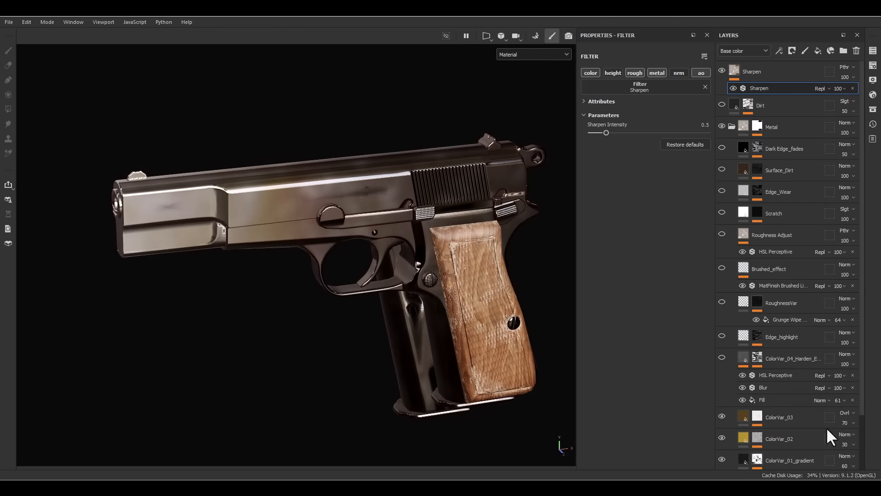
# - Set the opacity of the Clouds 2 fill in the ColorVar_03 mask to 80
pyautogui.click(755, 415)
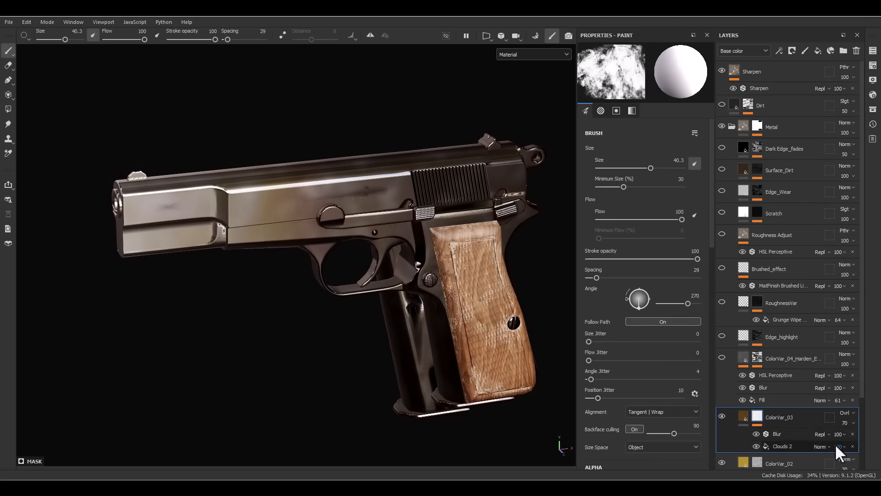
pyautogui.moveTo(839, 445)
pyautogui.click(870, 454)
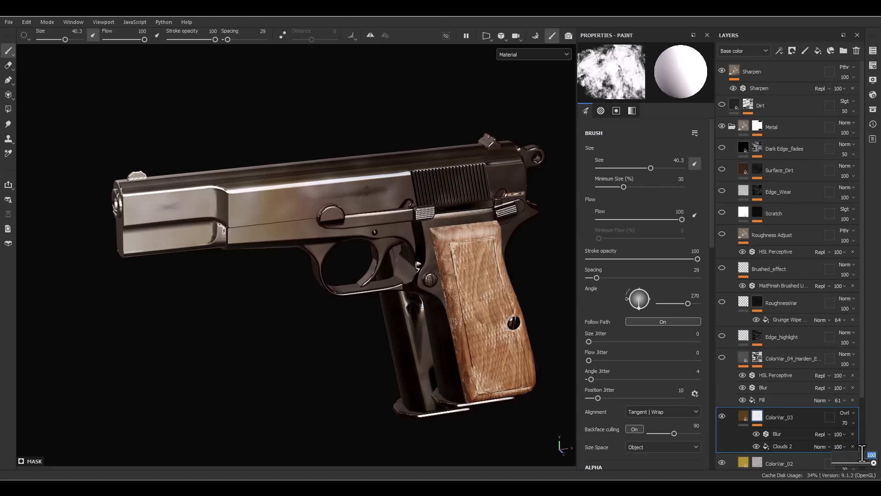
pyautogui.write('80')
pyautogui.press('Return')
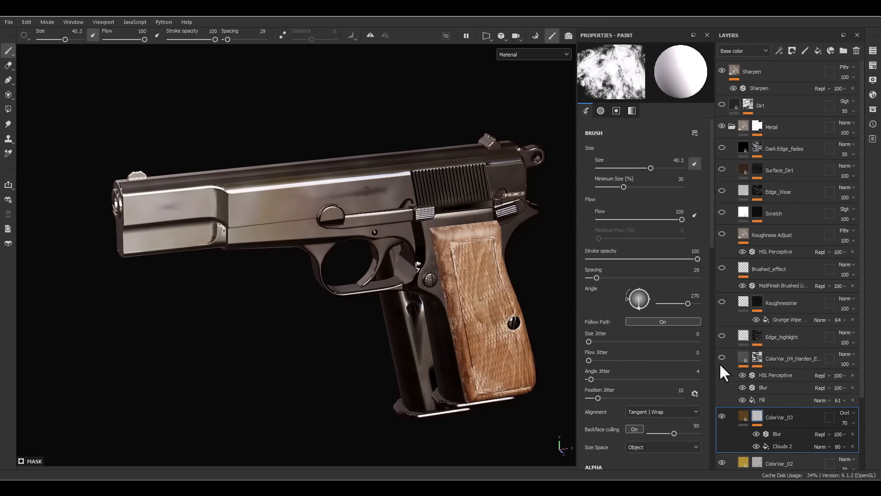
# - Turn on the ColorVar_04 hardened-edge layer and set its base color opacity to 54
pyautogui.click(741, 359)
pyautogui.moveTo(425, 281)
pyautogui.keyDown('alt'); pyautogui.mouseDown()
pyautogui.moveTo(364, 247)
pyautogui.moveTo(434, 269)
pyautogui.mouseUp(); pyautogui.keyUp('alt')
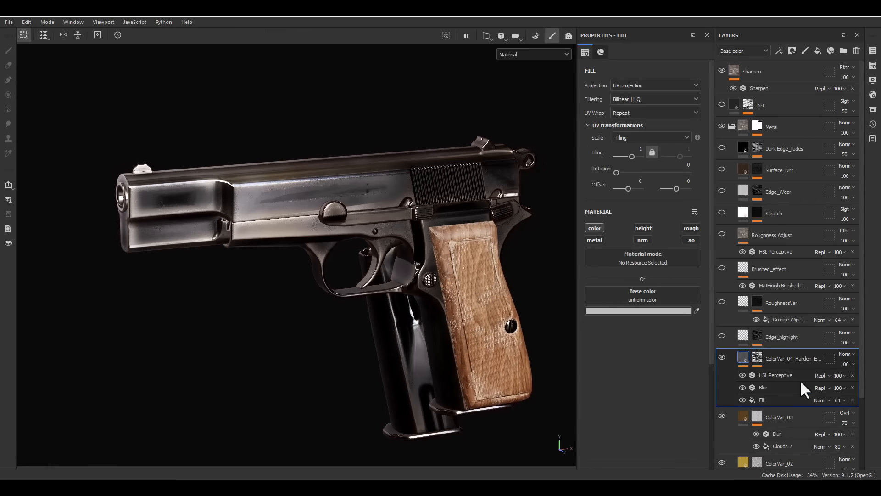
pyautogui.click(845, 364)
pyautogui.moveTo(875, 381)
pyautogui.mouseDown()
pyautogui.moveTo(830, 382)
pyautogui.moveTo(860, 381)
pyautogui.mouseUp()
pyautogui.moveTo(327, 180)
pyautogui.keyDown('alt'); pyautogui.mouseDown()
pyautogui.moveTo(337, 190)
pyautogui.moveTo(315, 191)
pyautogui.mouseUp(); pyautogui.keyUp('alt')
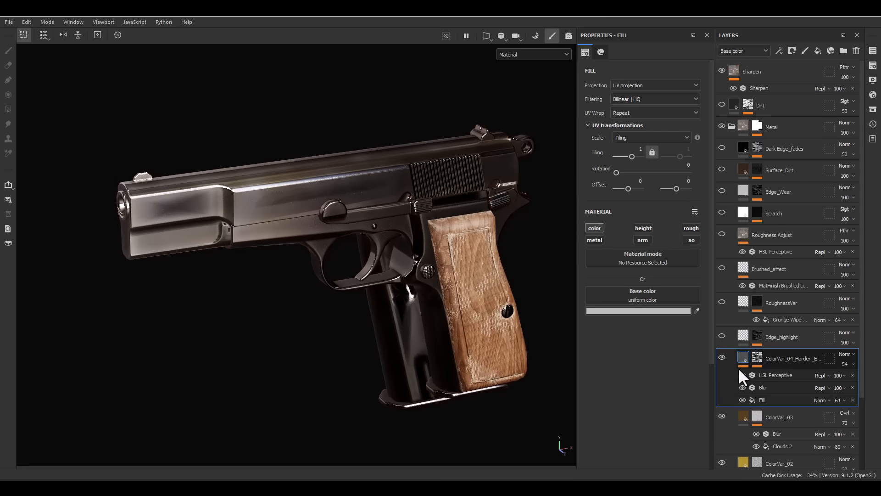
# - Move the Edge_highlight layer between Roughness Adjust and Brushed_effect, and turn on Edge_highlight and RoughnessVar
pyautogui.click(744, 334)
pyautogui.moveTo(744, 335)
pyautogui.mouseDown()
pyautogui.moveTo(748, 267)
pyautogui.moveTo(792, 234)
pyautogui.moveTo(723, 241)
pyautogui.moveTo(718, 253)
pyautogui.mouseUp()
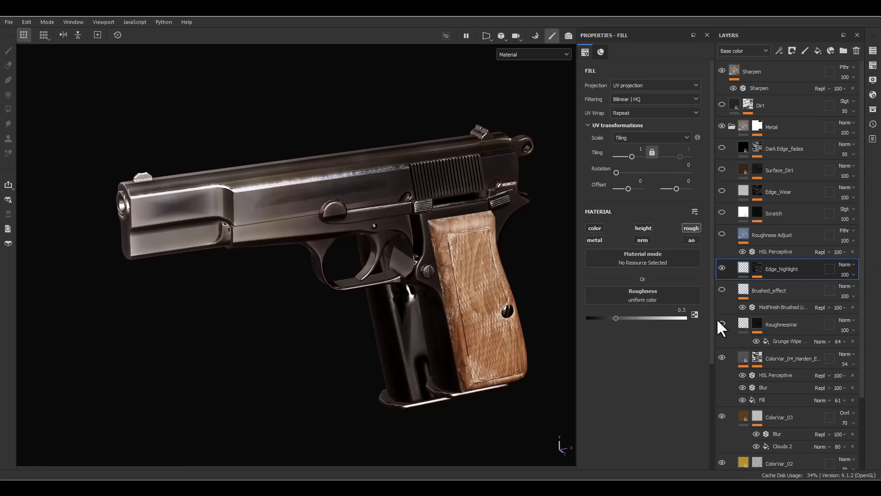
pyautogui.click(719, 324)
pyautogui.click(719, 323)
pyautogui.click(719, 323)
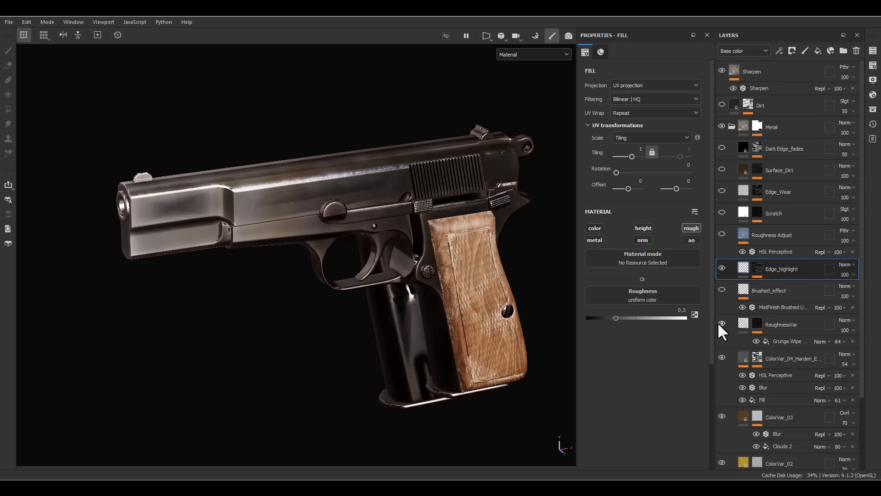
pyautogui.keyDown('alt'); pyautogui.moveTo(557, 294); pyautogui.dragTo(507, 262); pyautogui.keyUp('alt')
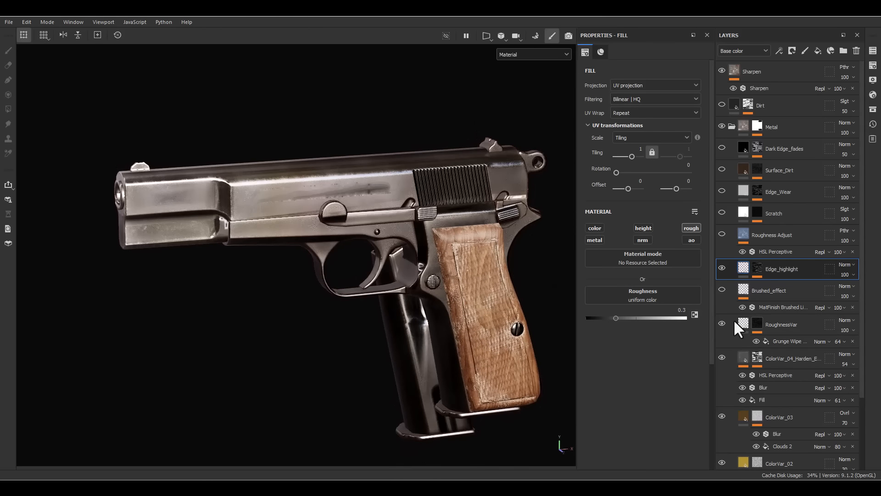
# - Turn on the Brushed_effect layer and set its MatFinish Brushed Linear filter's Brushing Intensity to 0.06
pyautogui.click(720, 289)
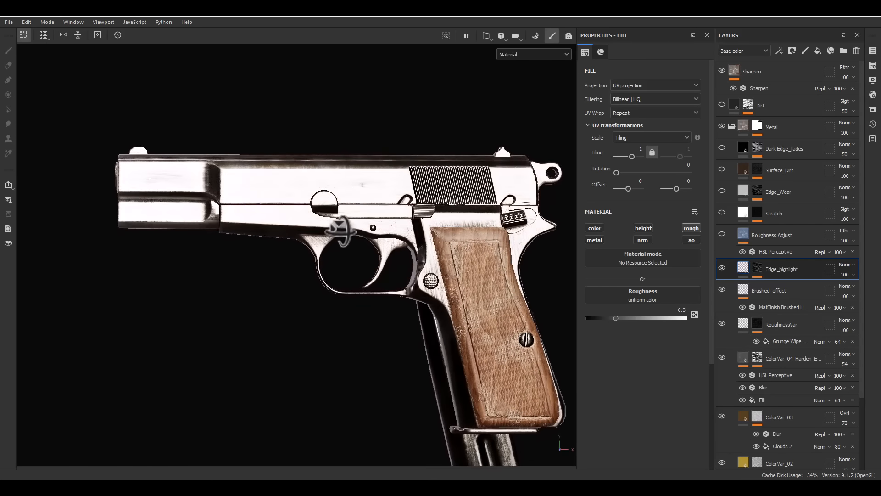
pyautogui.scroll(10, 275, 191)
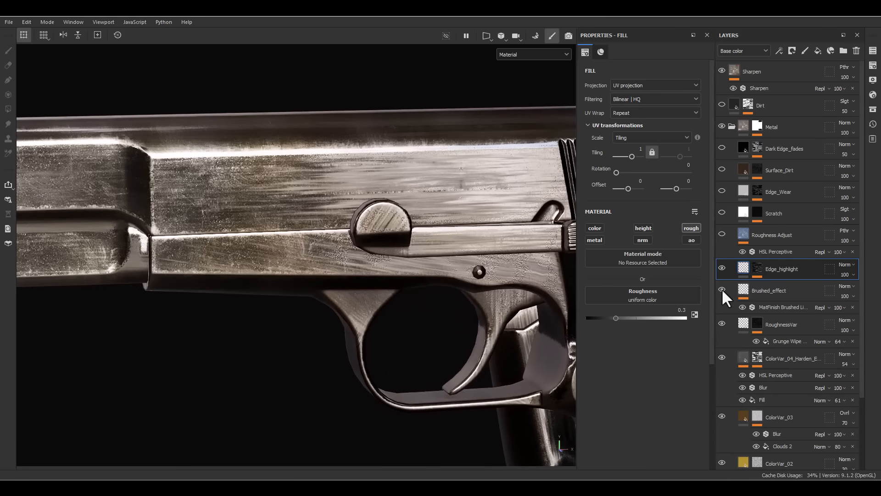
pyautogui.click(753, 292)
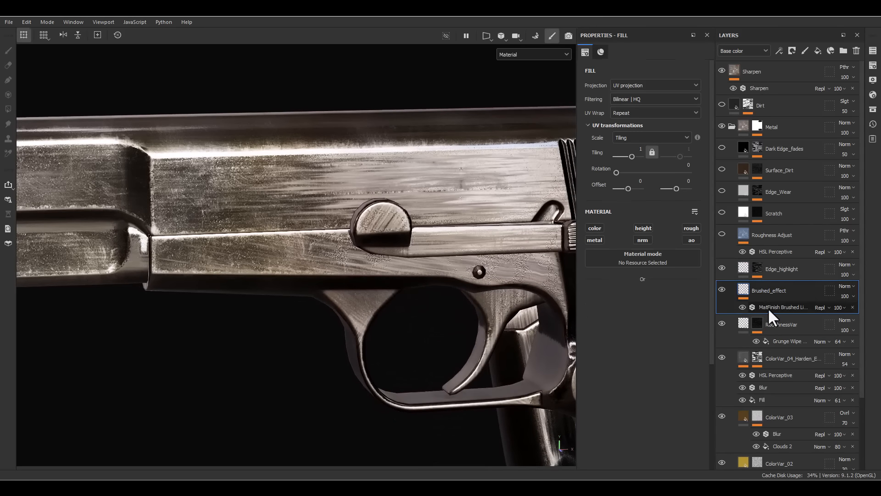
pyautogui.click(767, 307)
pyautogui.moveTo(611, 163); pyautogui.dragTo(598, 164)
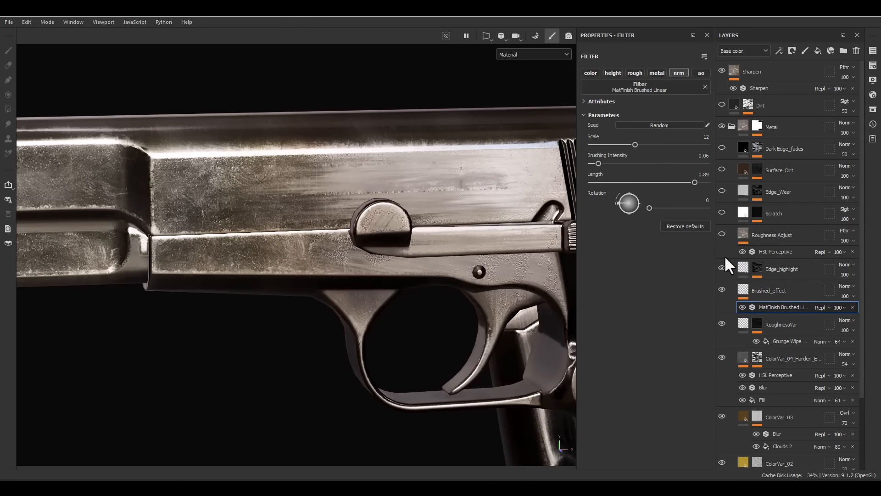
# - Turn on the Roughness Adjust layer and set its HSL Perceptive filter's Lightness to 0.548
pyautogui.click(722, 235)
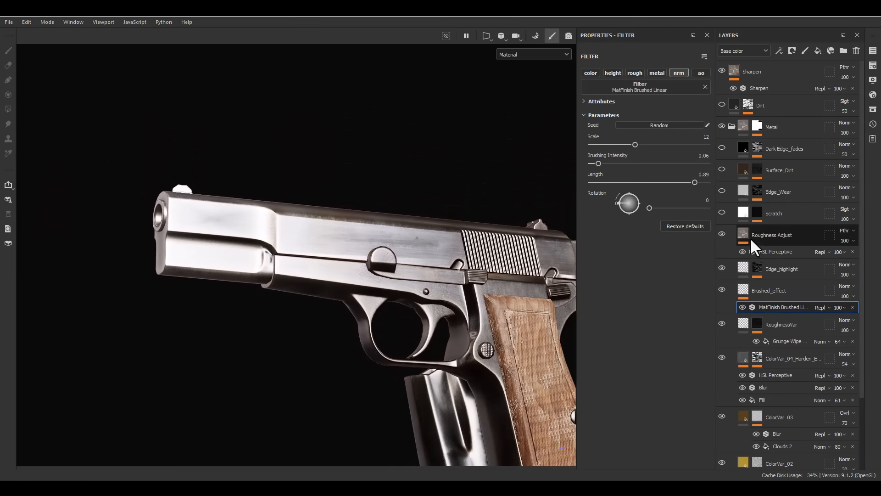
pyautogui.click(750, 238)
pyautogui.click(748, 251)
pyautogui.moveTo(654, 186); pyautogui.dragTo(652, 186)
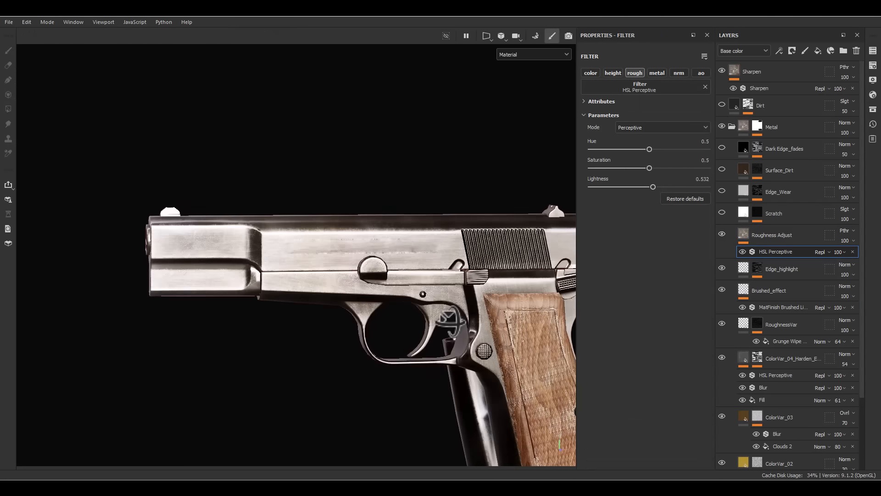
pyautogui.keyDown('shift'); pyautogui.moveTo(459, 322); pyautogui.dragTo(483, 337, button='right'); pyautogui.keyUp('shift')
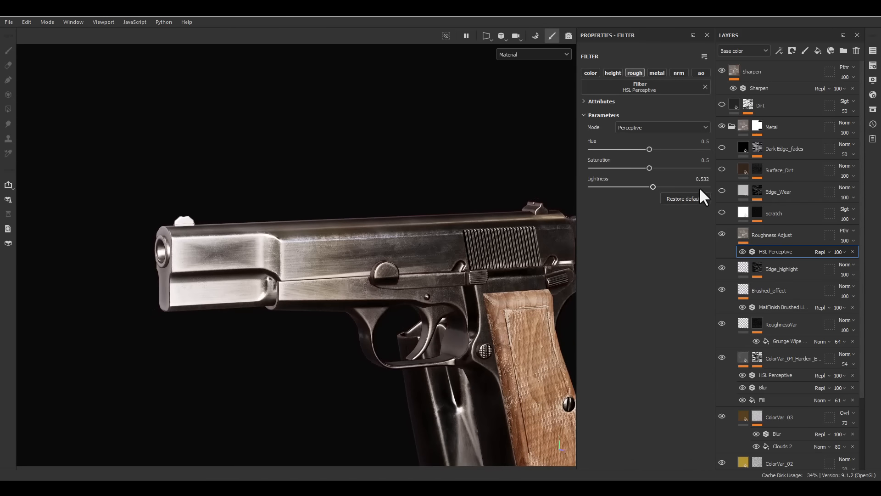
pyautogui.click(653, 191)
pyautogui.moveTo(653, 193); pyautogui.dragTo(655, 193)
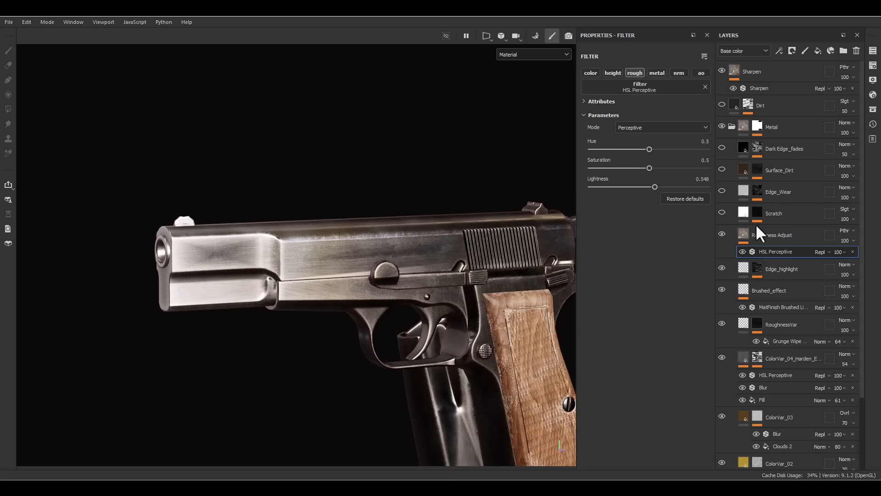
# - Turn on the Scratch layer and set its base color opacity to 50
pyautogui.click(722, 212)
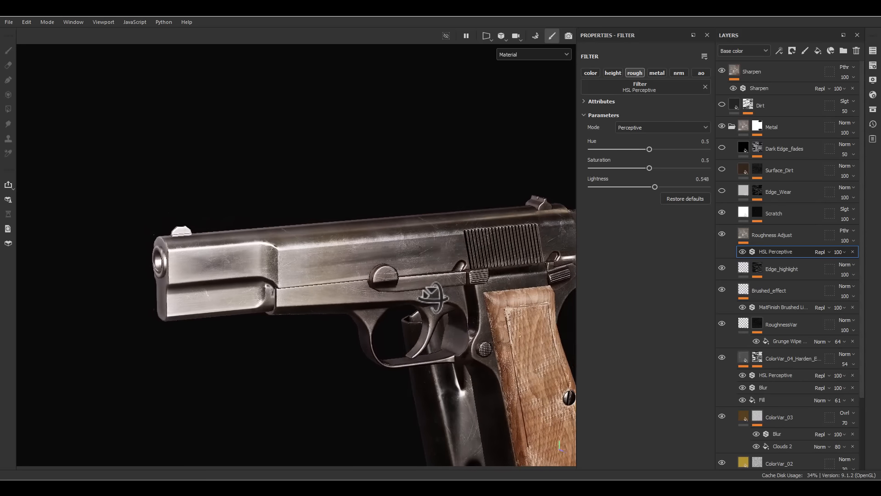
pyautogui.click(740, 213)
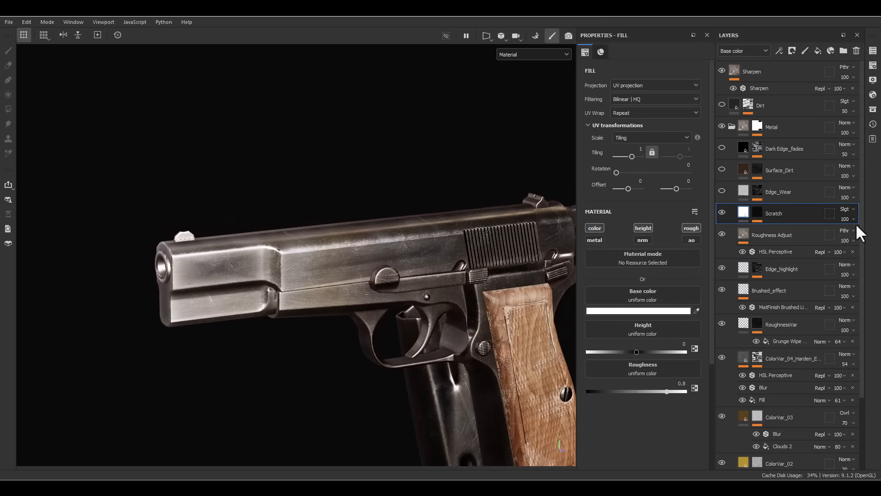
pyautogui.click(854, 220)
pyautogui.moveTo(851, 236); pyautogui.dragTo(856, 239)
# - Turn on the Edge_Wear and Surface_Dirt layers, and set Surface_Dirt's base color opacity to 65
pyautogui.click(722, 192)
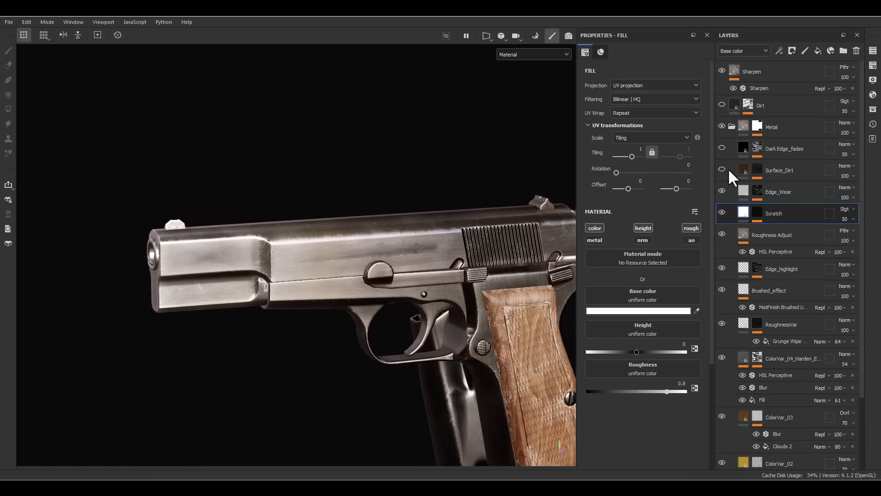
pyautogui.click(722, 170)
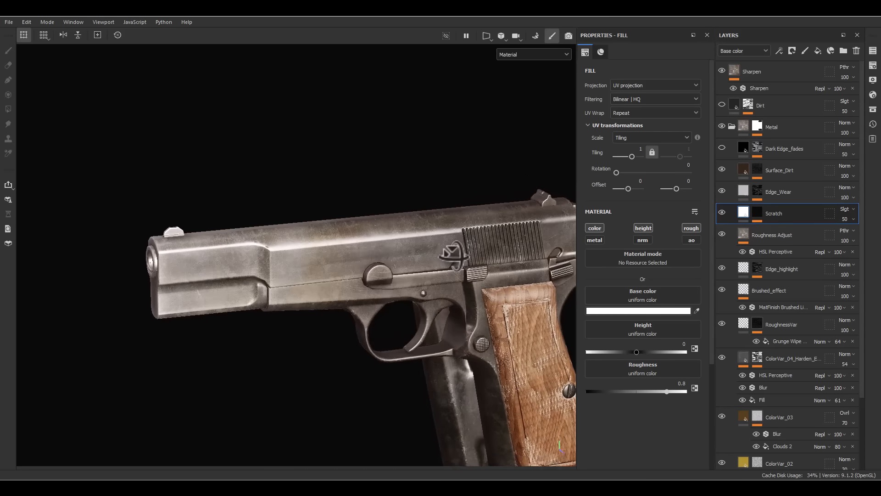
pyautogui.click(783, 170)
pyautogui.moveTo(838, 187)
pyautogui.moveTo(862, 192); pyautogui.dragTo(852, 191)
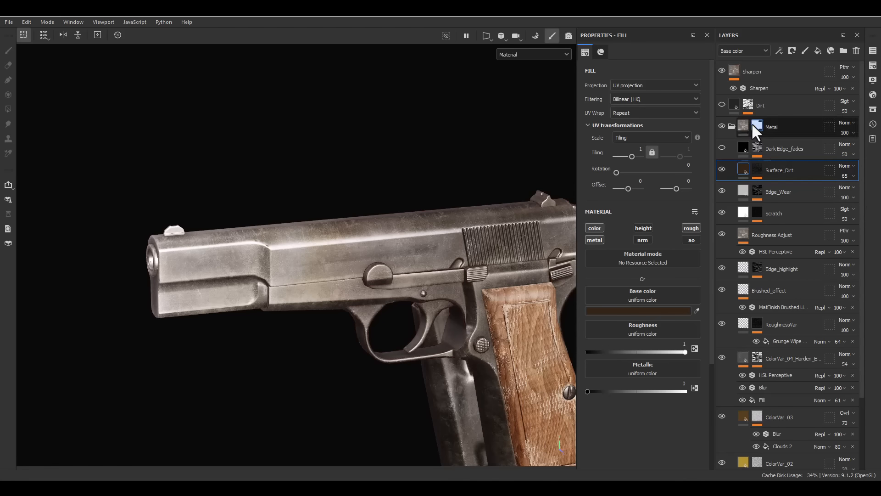
# - Set the Surface_Dirt layer's roughness opacity to 30, and return the layer stack to the base color channel
pyautogui.click(733, 49)
pyautogui.click(723, 81)
pyautogui.click(855, 177)
pyautogui.moveTo(857, 185); pyautogui.dragTo(849, 187)
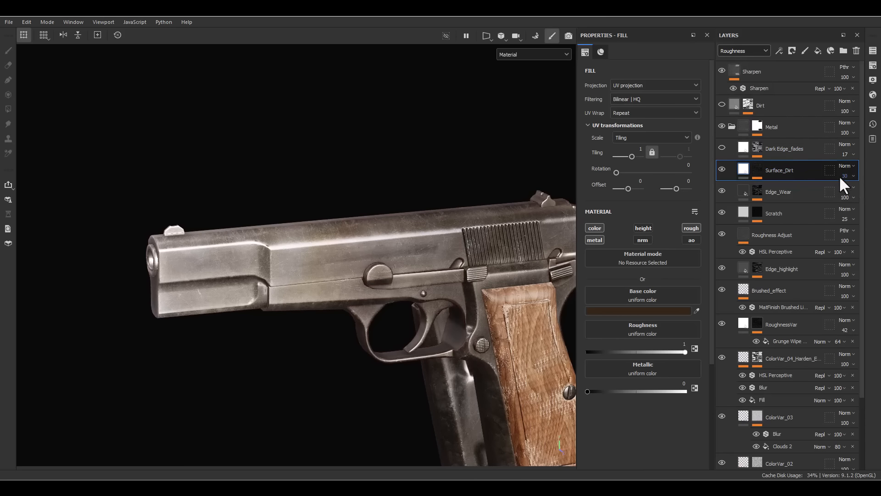
pyautogui.click(741, 51)
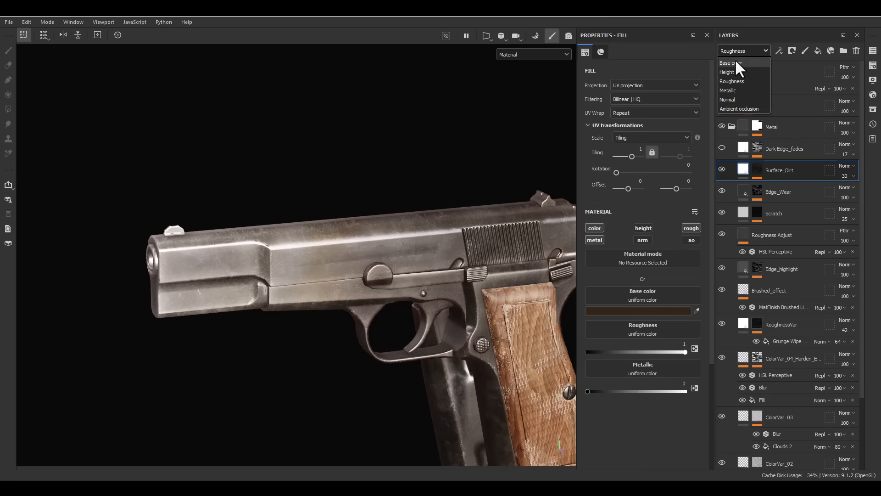
pyautogui.click(733, 62)
# - Compare the metal with and without Surface_Dirt, and set the Grunge Dirt Thin fill in its mask to 26 opacity
pyautogui.moveTo(429, 213)
pyautogui.keyDown('alt'); pyautogui.mouseDown()
pyautogui.moveTo(397, 179)
pyautogui.moveTo(429, 204)
pyautogui.mouseUp(); pyautogui.keyUp('alt')
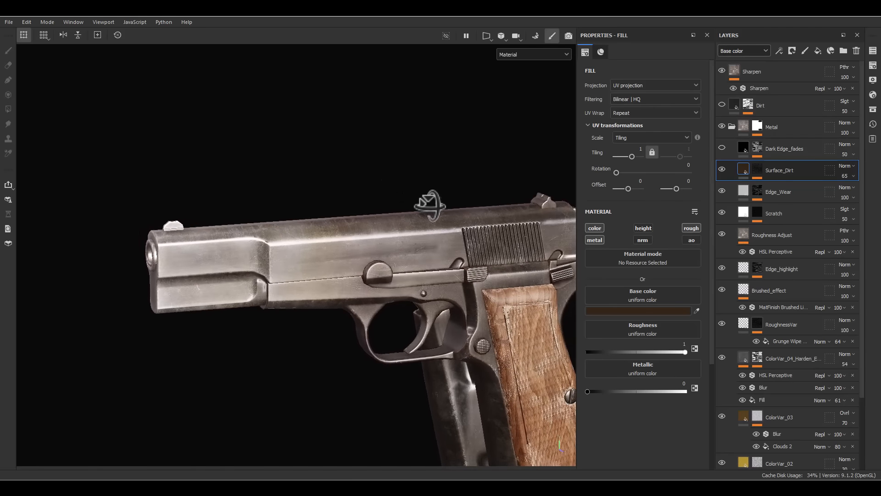
pyautogui.click(721, 172)
pyautogui.click(721, 172)
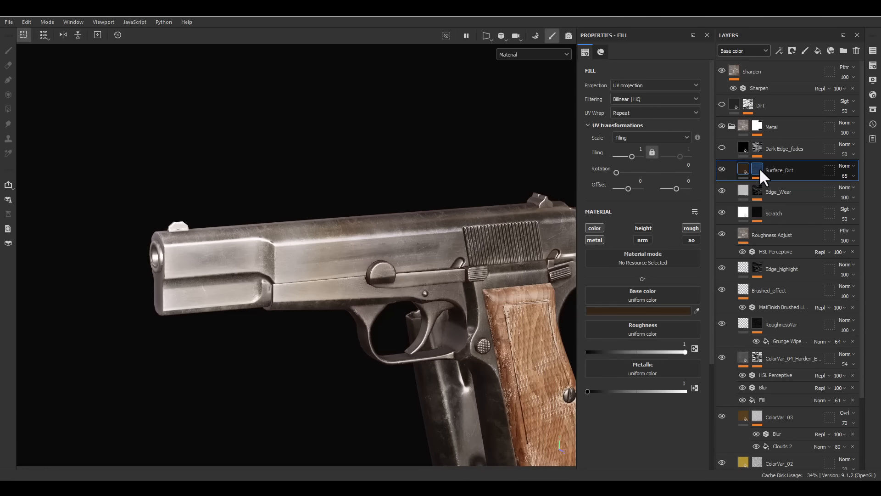
pyautogui.click(759, 167)
pyautogui.click(841, 188)
pyautogui.moveTo(851, 202); pyautogui.dragTo(844, 205)
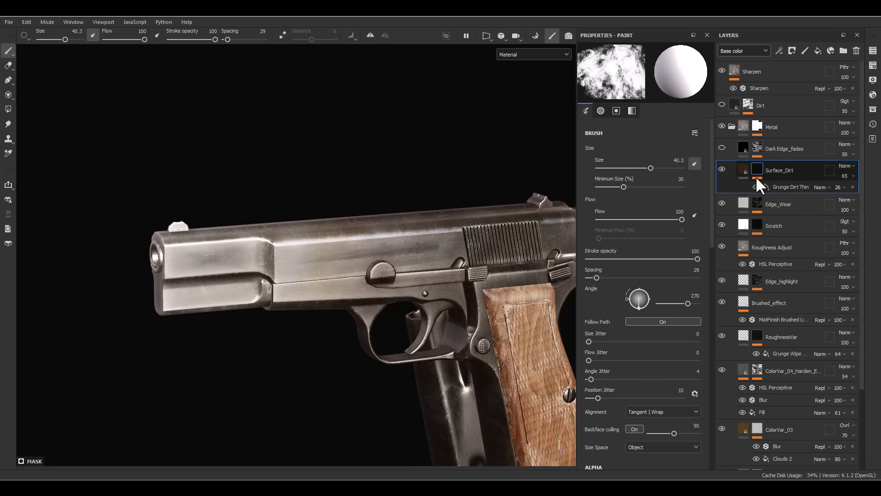
# - Turn on the Dark Edge_fades layer and compare the metal with and without it
pyautogui.click(742, 170)
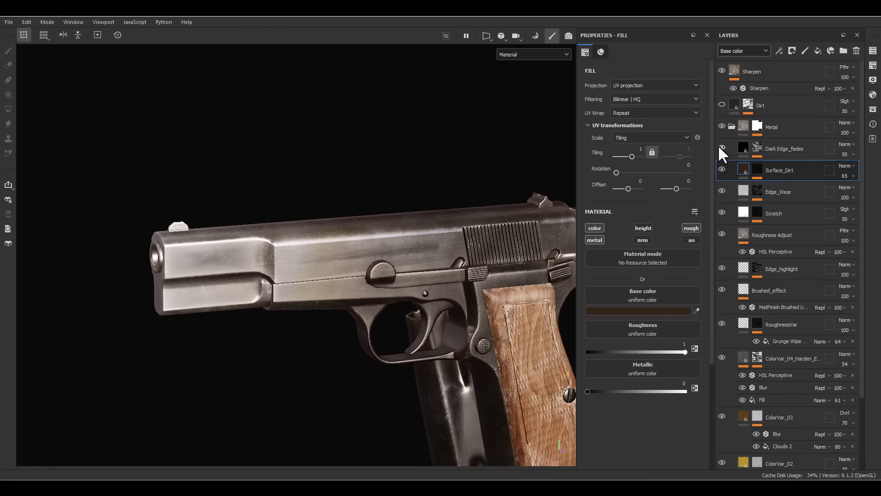
pyautogui.click(719, 146)
pyautogui.click(719, 146)
pyautogui.keyDown('alt'); pyautogui.moveTo(462, 249); pyautogui.dragTo(425, 221); pyautogui.keyUp('alt')
# - Collapse the Metal folder and turn the overall Dirt layer back on
pyautogui.click(730, 128)
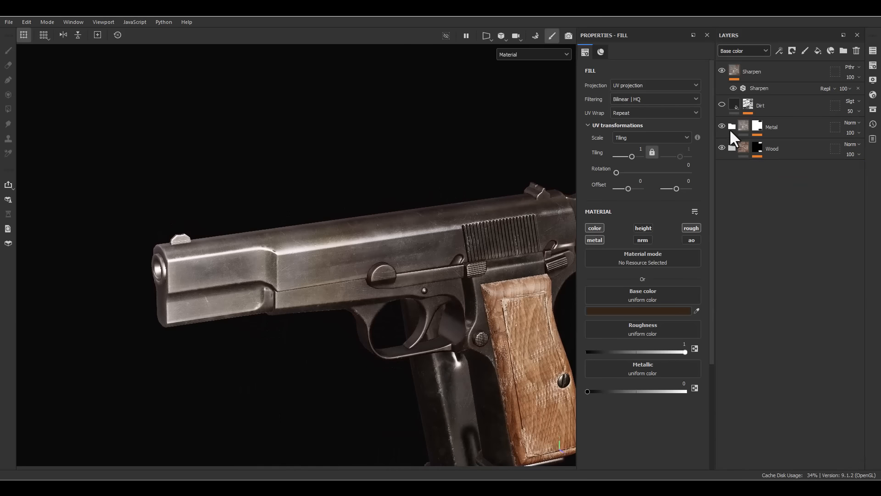
pyautogui.click(721, 103)
pyautogui.scroll(-3, 415, 88)
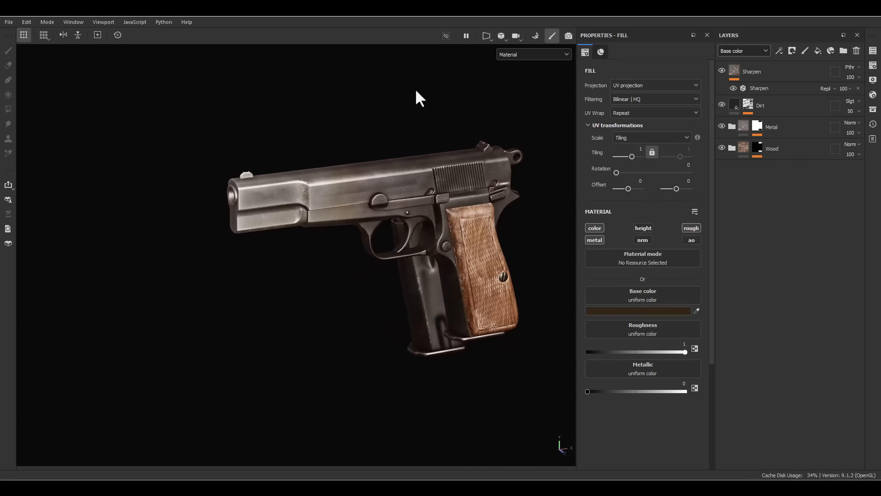
# - Examine the finished metal and wood textures on the pistol from several angles and up close along the slide
pyautogui.keyDown('alt'); pyautogui.moveTo(500, 254); pyautogui.dragTo(530, 241); pyautogui.keyUp('alt')
pyautogui.scroll(3, 448, 187)
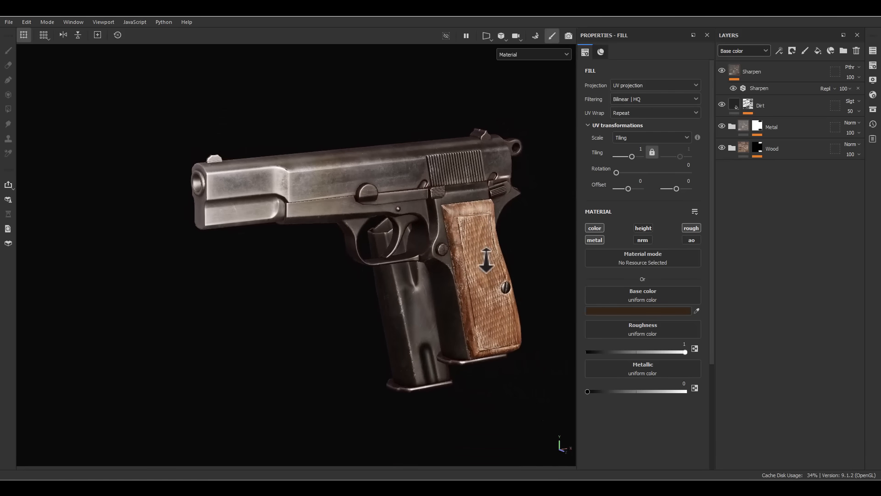
pyautogui.keyDown('alt'); pyautogui.moveTo(483, 258); pyautogui.dragTo(481, 256, button='middle'); pyautogui.keyUp('alt')
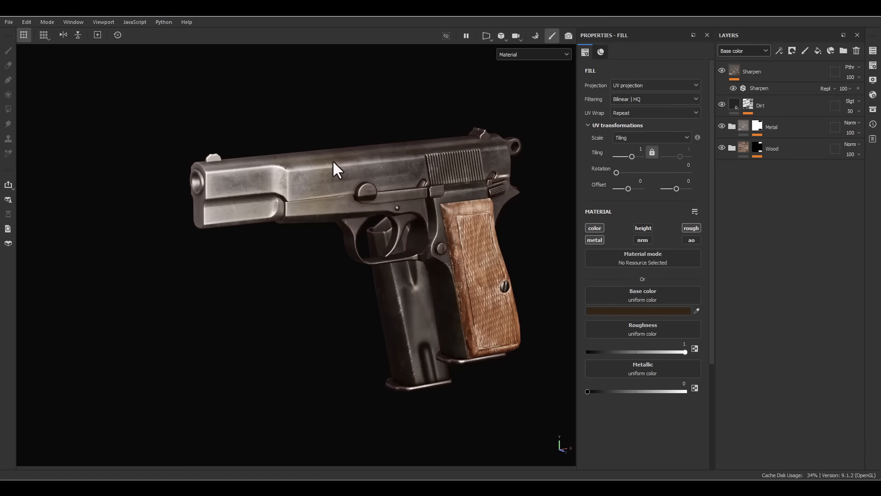
pyautogui.scroll(6, 276, 209)
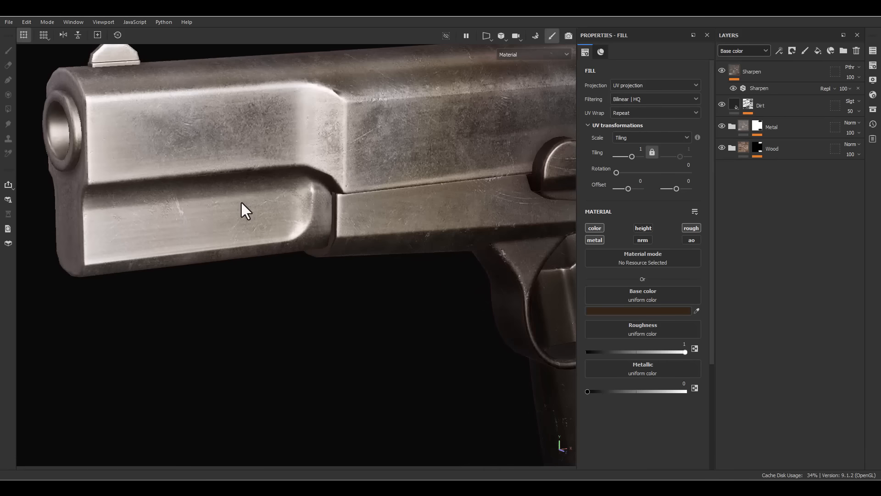
pyautogui.scroll(1, 256, 214)
pyautogui.keyDown('alt'); pyautogui.moveTo(302, 227); pyautogui.dragTo(270, 209); pyautogui.keyUp('alt')
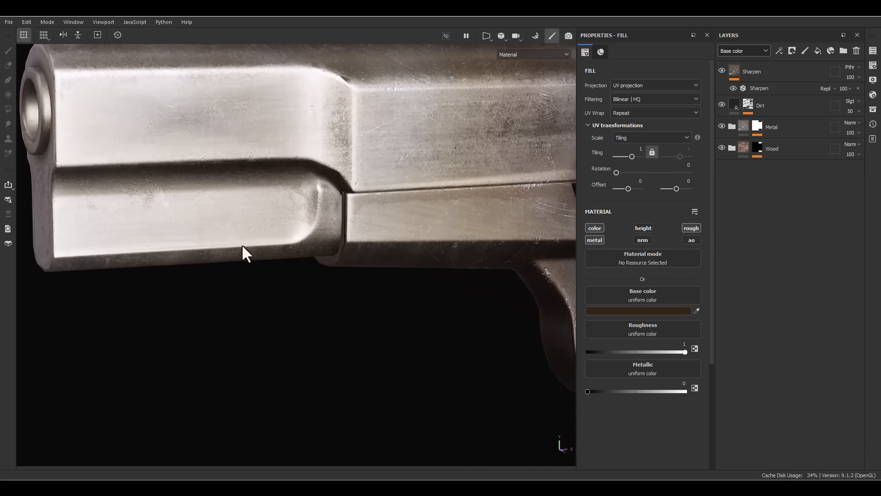
pyautogui.scroll(-2, 241, 244)
pyautogui.keyDown('alt'); pyautogui.moveTo(244, 245); pyautogui.dragTo(317, 238); pyautogui.keyUp('alt')
pyautogui.scroll(-5, 497, 251)
pyautogui.keyDown('alt'); pyautogui.moveTo(479, 205); pyautogui.dragTo(342, 168, button='middle'); pyautogui.keyUp('alt')
pyautogui.scroll(-1, 472, 147)
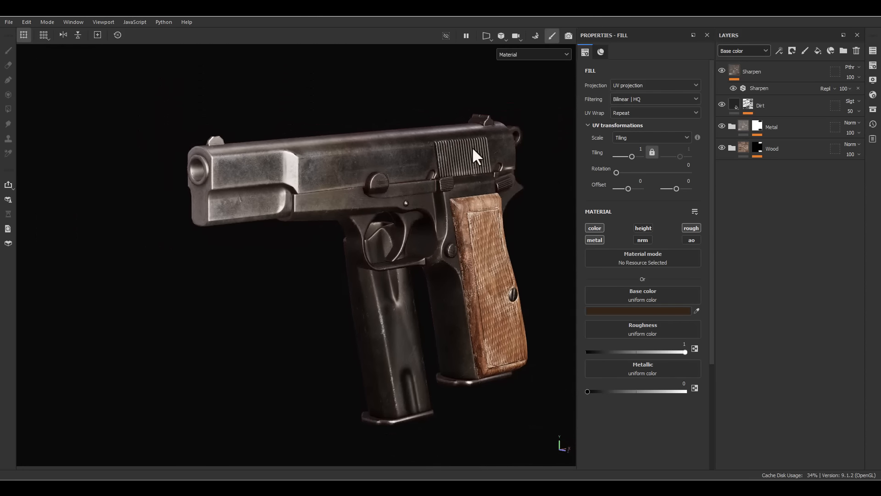
pyautogui.keyDown('alt'); pyautogui.moveTo(472, 147); pyautogui.dragTo(438, 212); pyautogui.keyUp('alt')
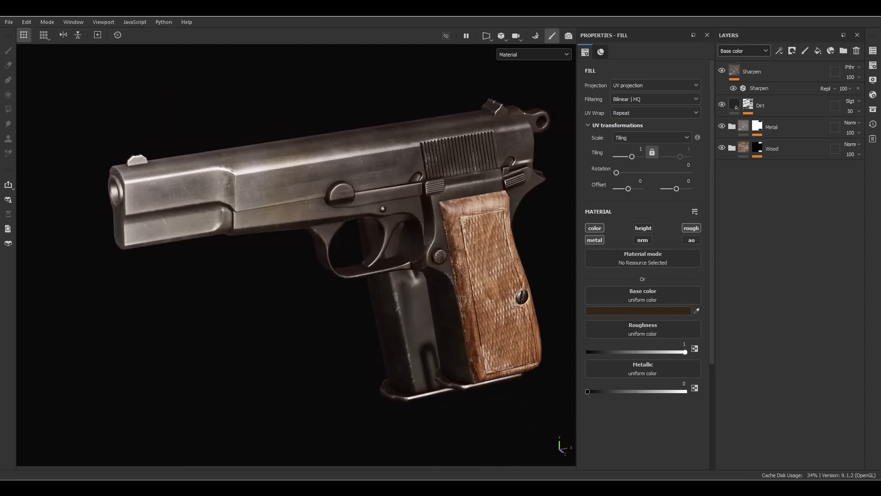